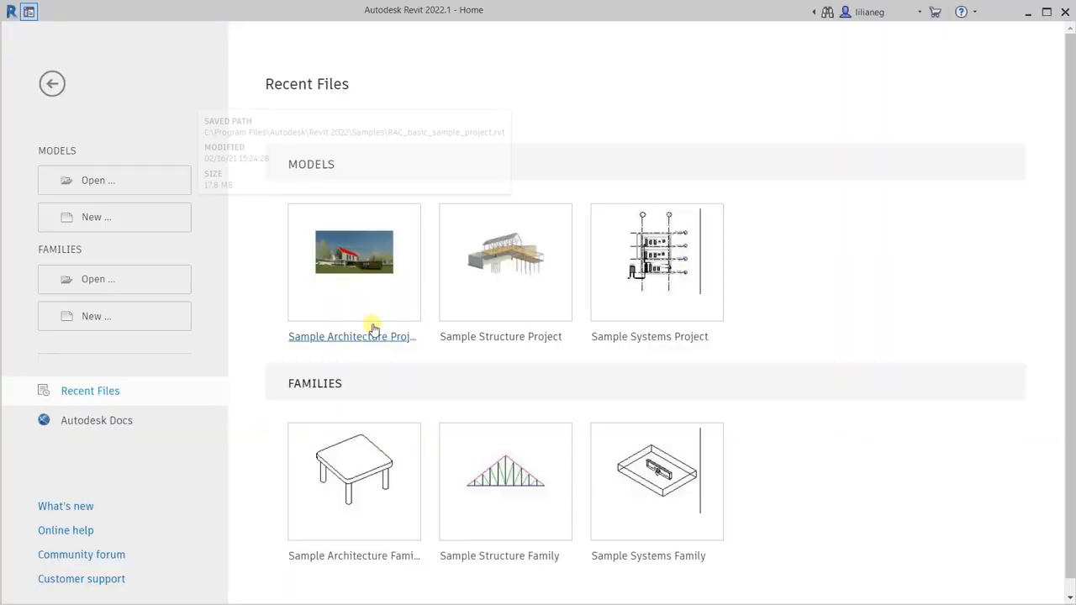
Step: Open the sample architecture project in Revit 2022.1 and Revit 2020.2.4, and open its Level 1 floor plan in the 2020.2.4 session
left_click(360, 299)
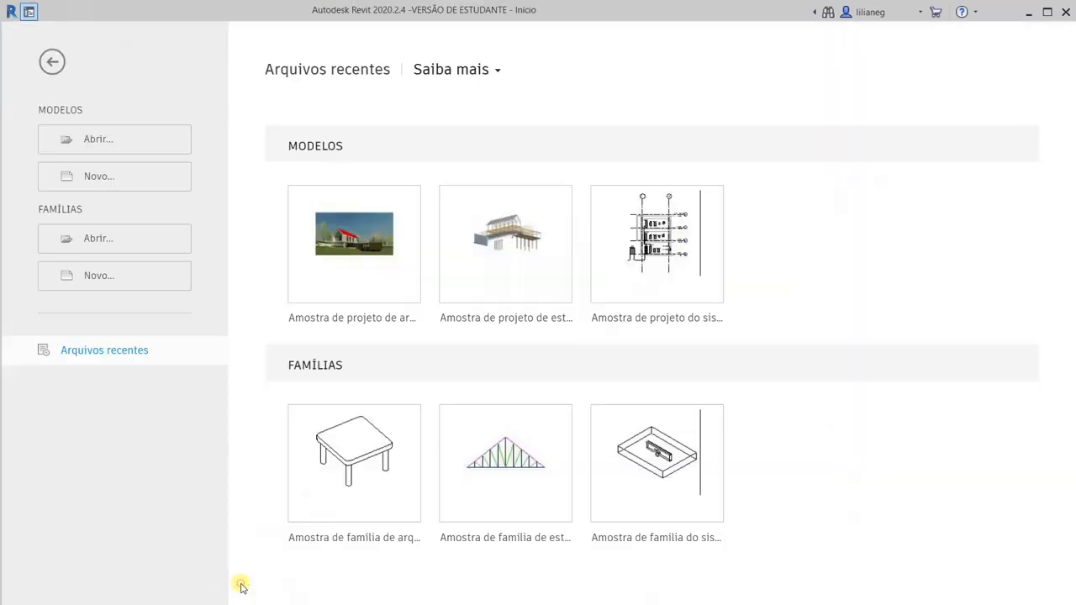
left_click(370, 283)
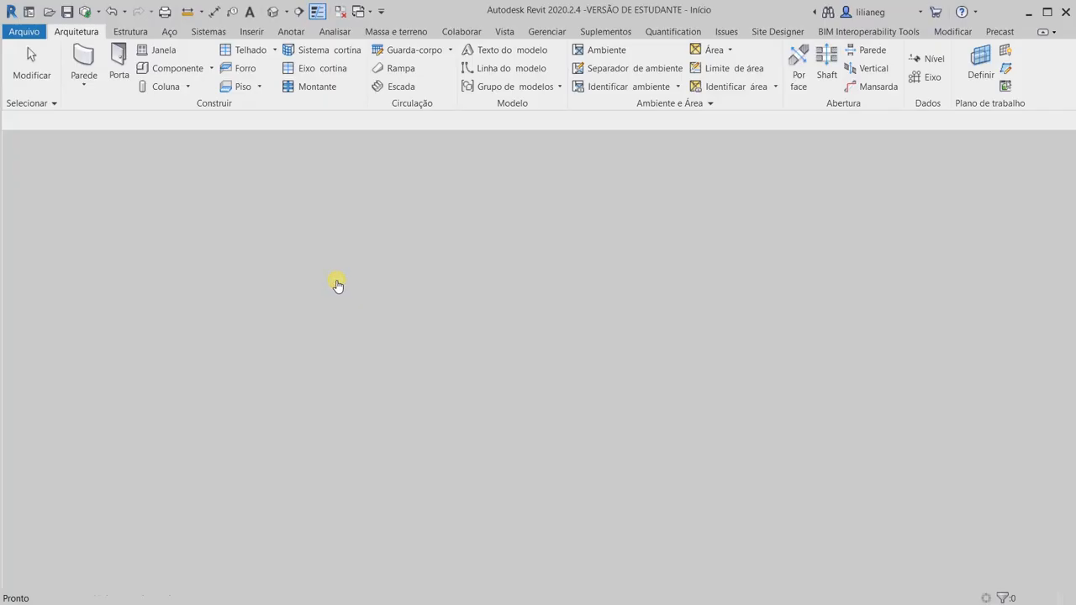
left_click(24, 166)
double_click(63, 178)
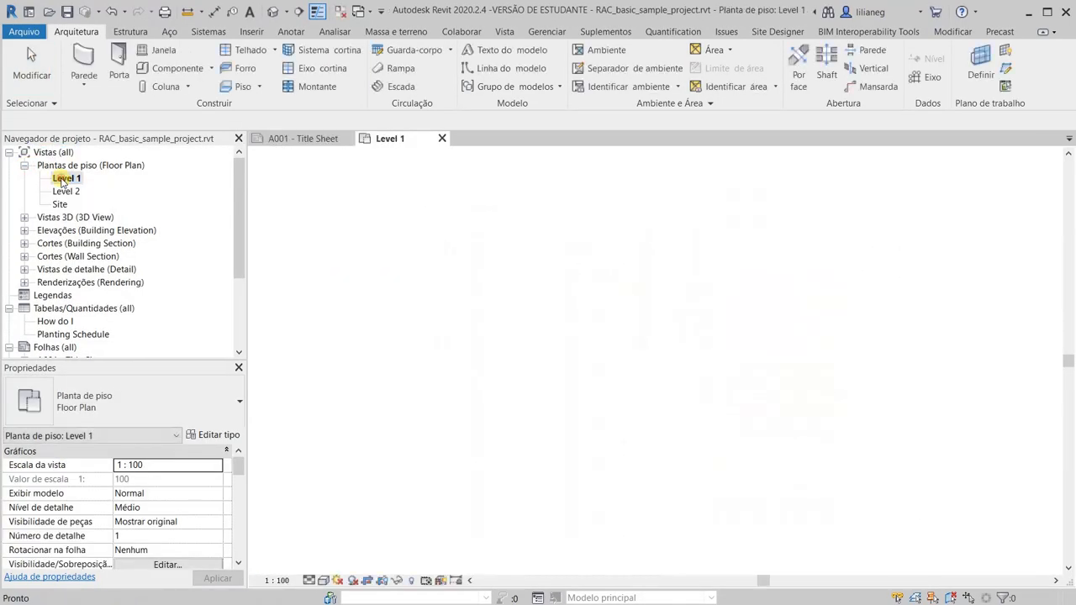
Step: Open the project's {3D} view, East elevation and Building Section
left_click(24, 216)
double_click(61, 308)
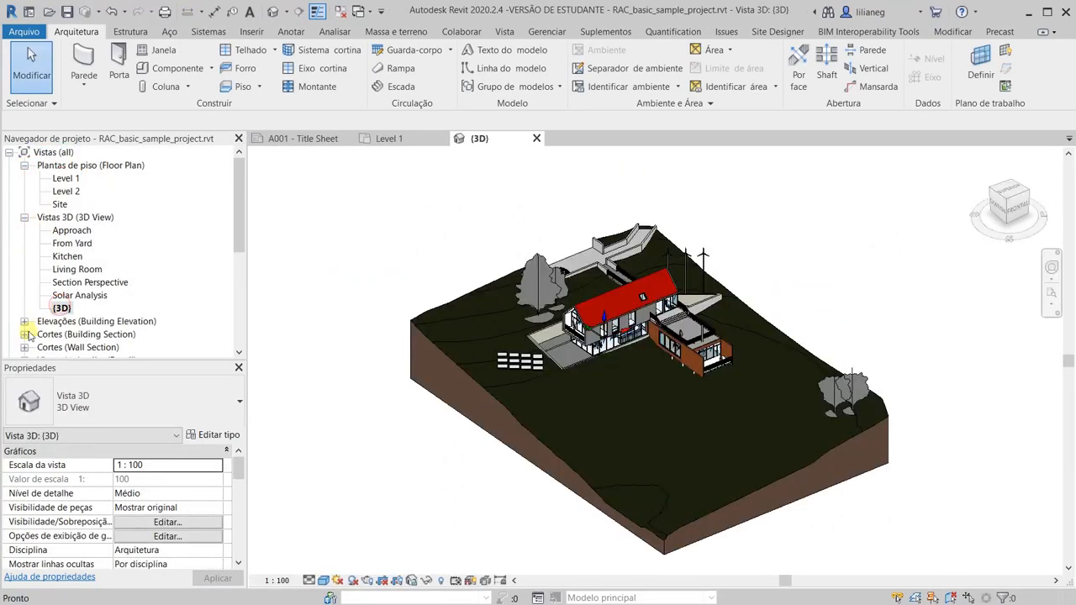
left_click(26, 321)
double_click(60, 309)
left_click(26, 338)
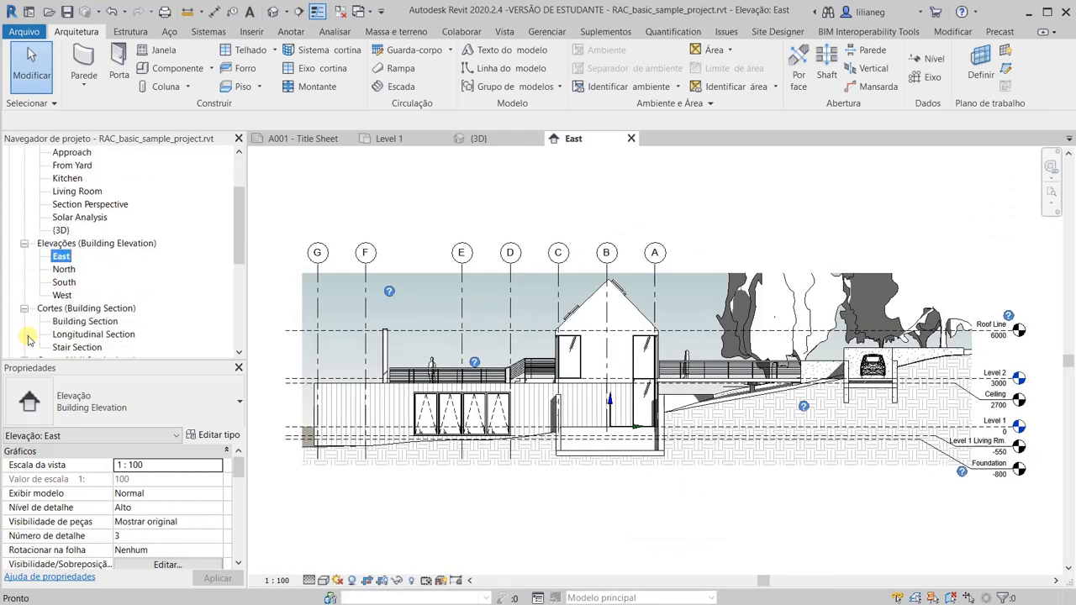
double_click(65, 322)
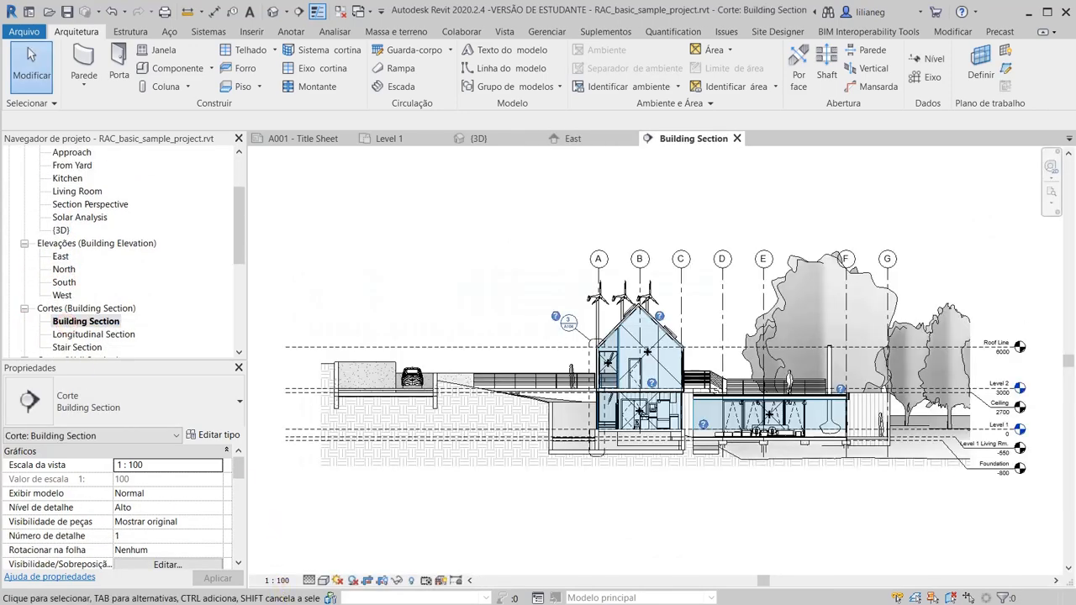
Step: Switch to Revit 2022.1 and open Level 1, {3D}, East and Building Section, and close the A001 title sheet in both versions
mouse_move(277, 603)
left_click(277, 580)
double_click(67, 179)
double_click(62, 308)
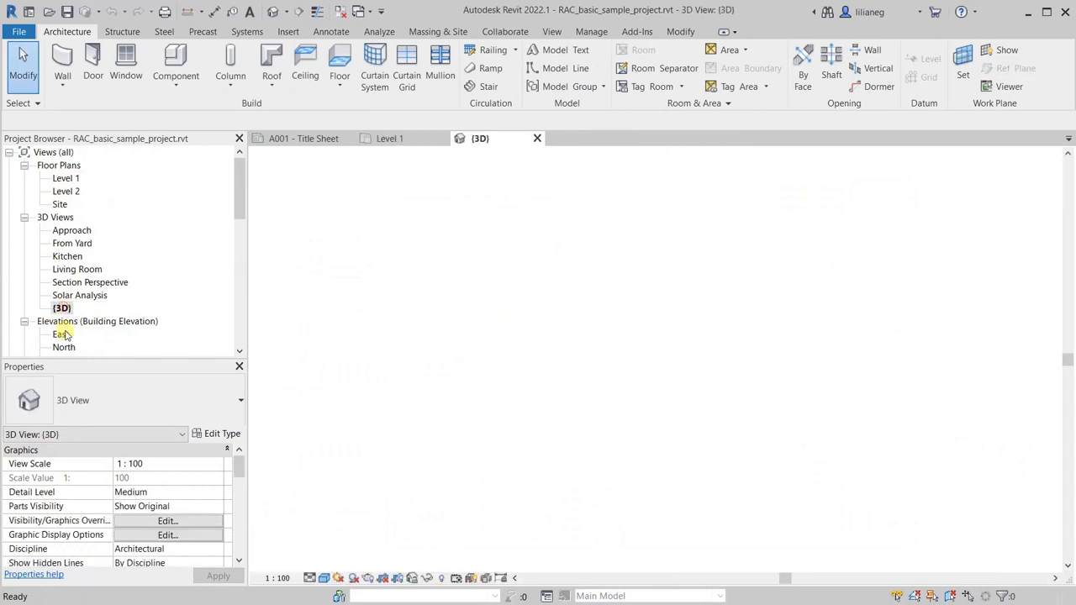
double_click(60, 335)
double_click(85, 348)
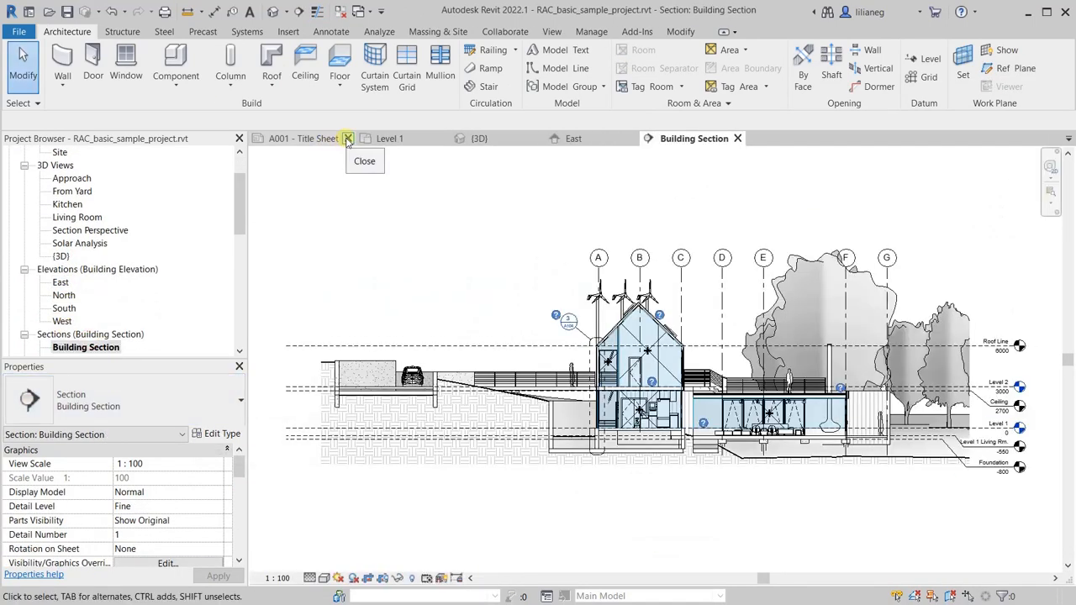
left_click(347, 139)
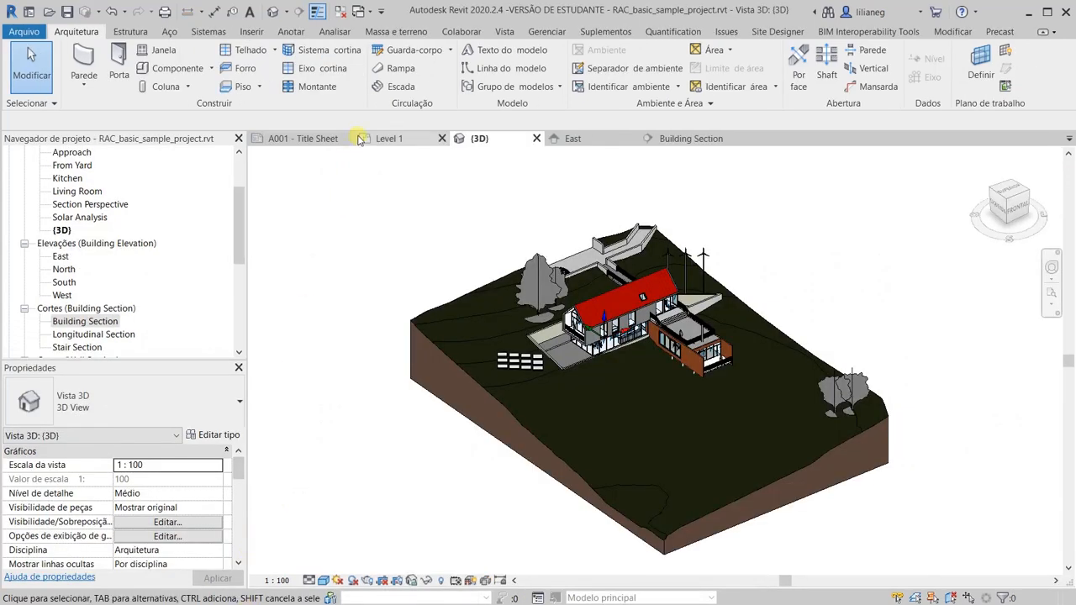
left_click(358, 139)
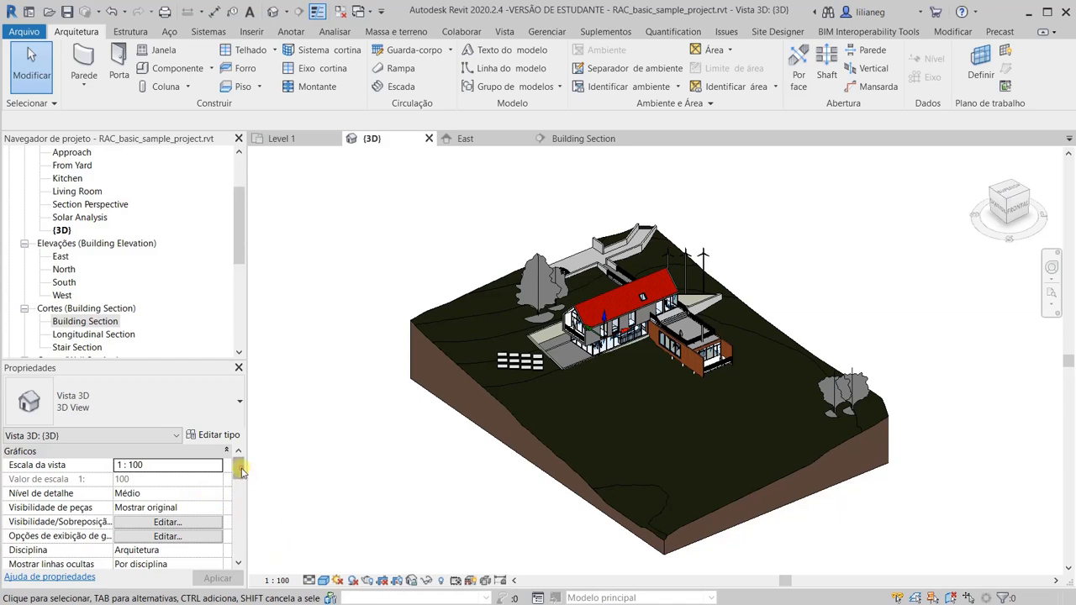
Step: Show the crop region in the Level 1 floor plan of the Revit 2020.2.4 project
left_click_drag(241, 471, 239, 500)
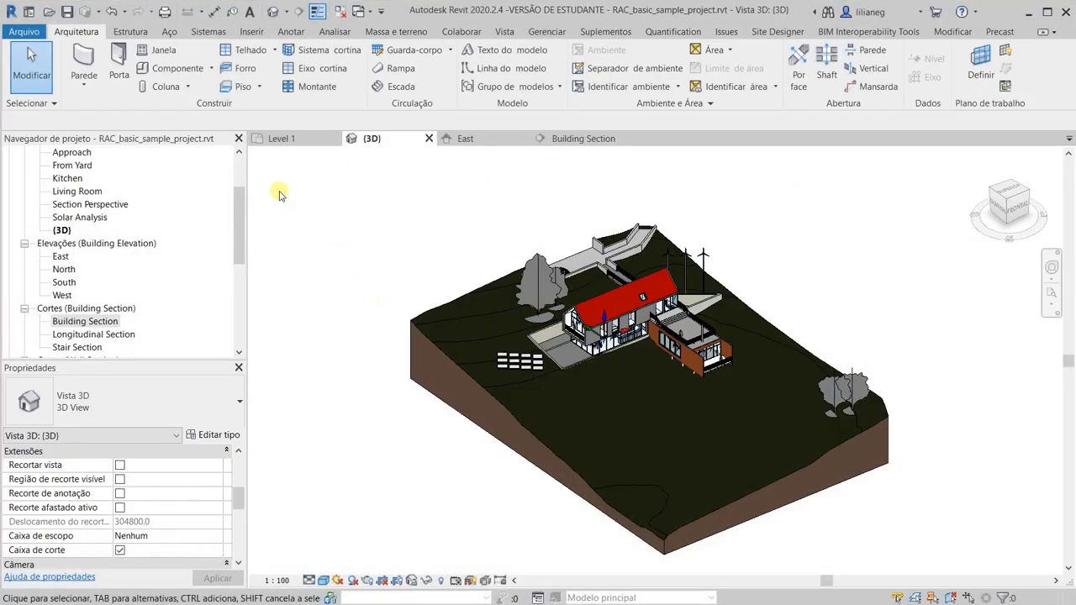
left_click(280, 139)
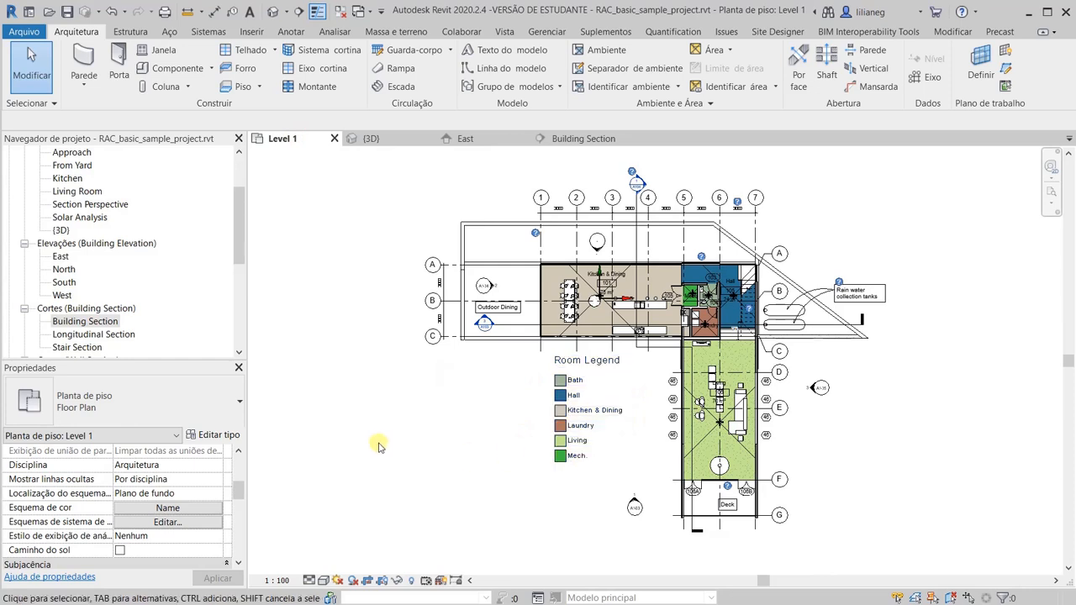
left_click(382, 581)
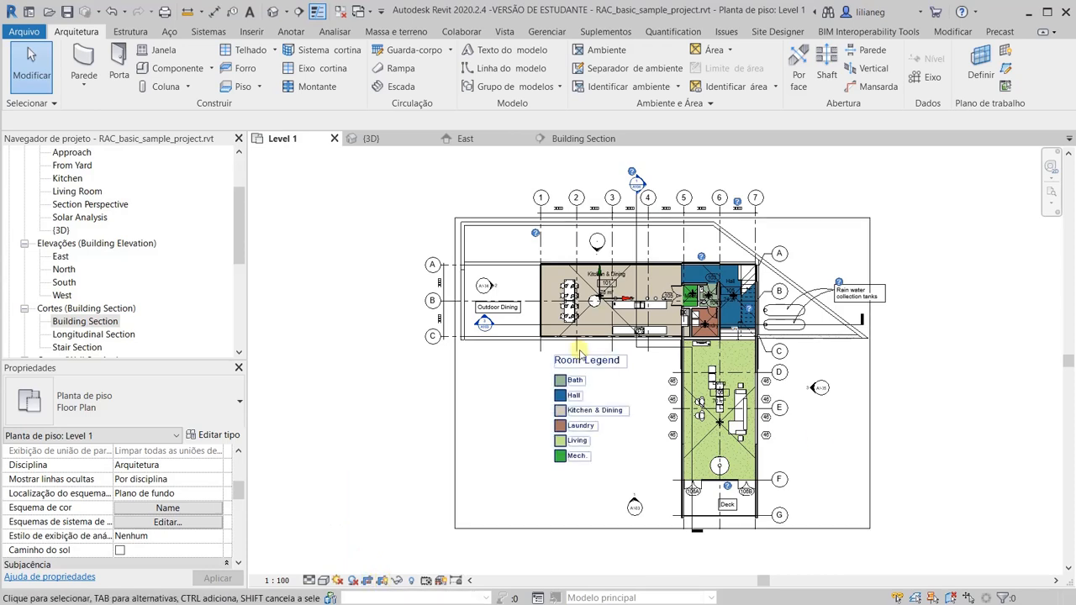
Step: Turn off view cropping in the Level 1 plan to show its full extent, and turn cropping back on
left_click(469, 530)
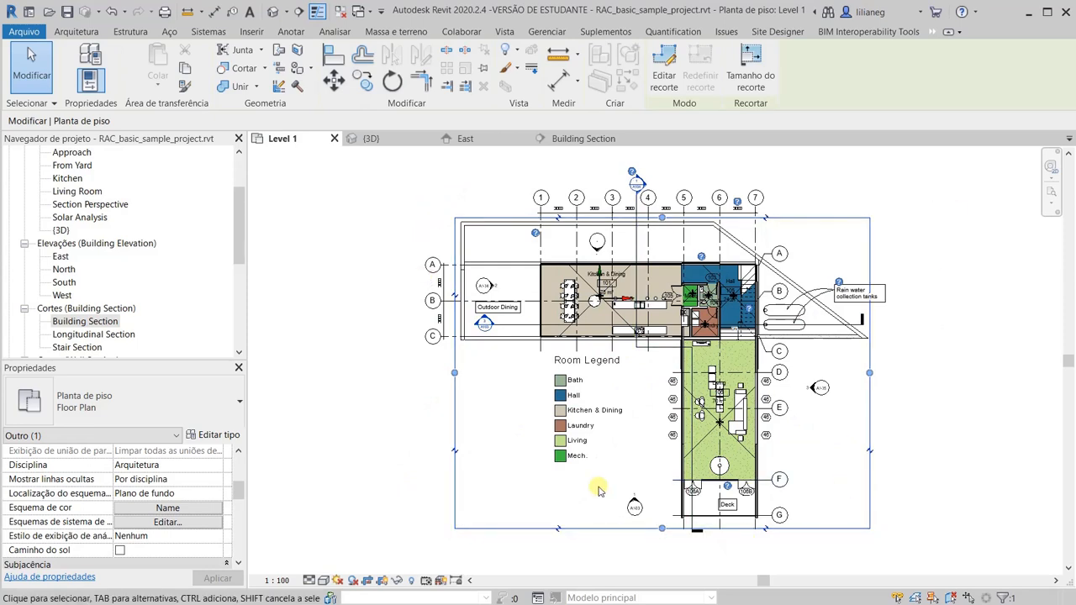
left_click(368, 585)
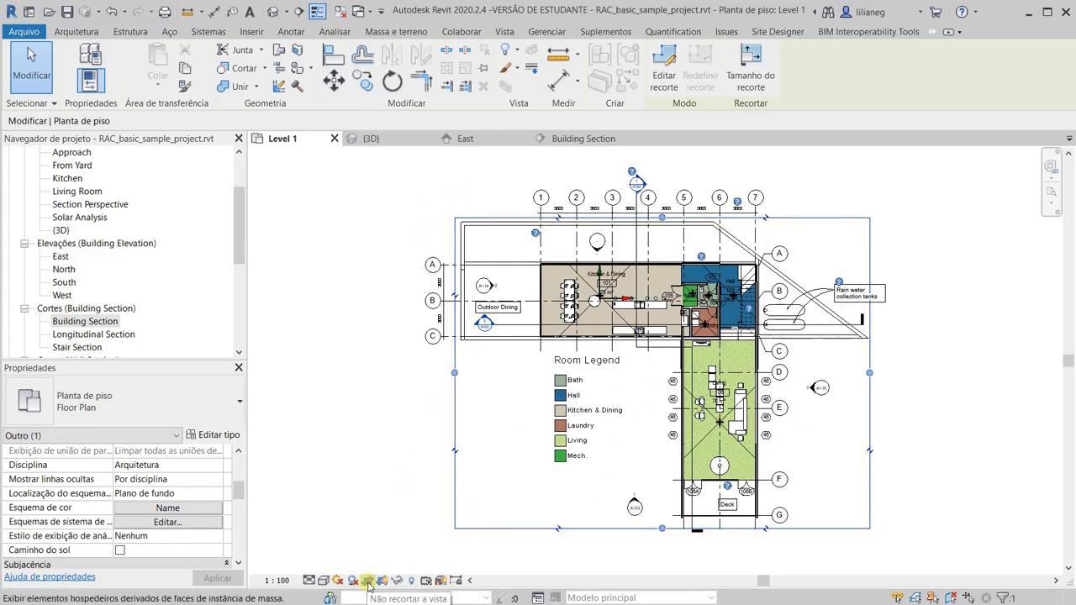
scroll(447, 411, "down", 4)
middle_click_drag(455, 443, 539, 369)
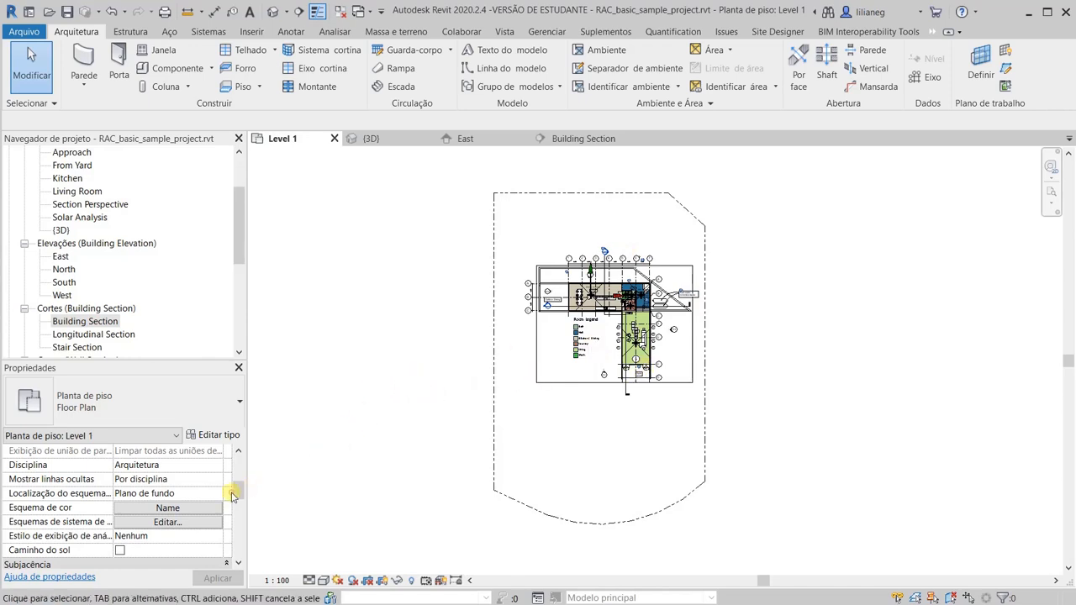
scroll(233, 496, "down", 5)
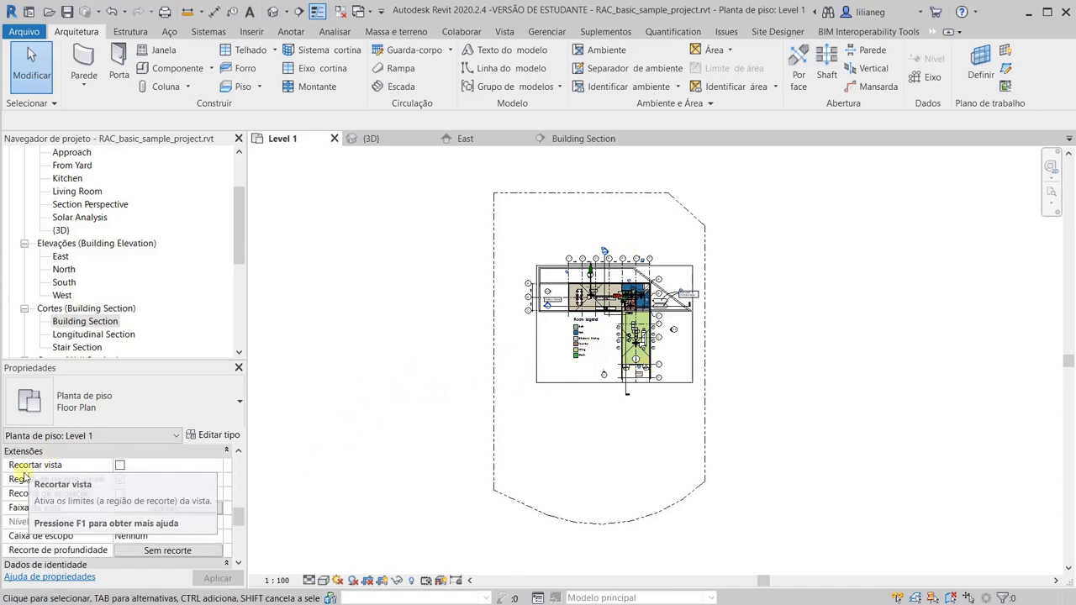
left_click(120, 466)
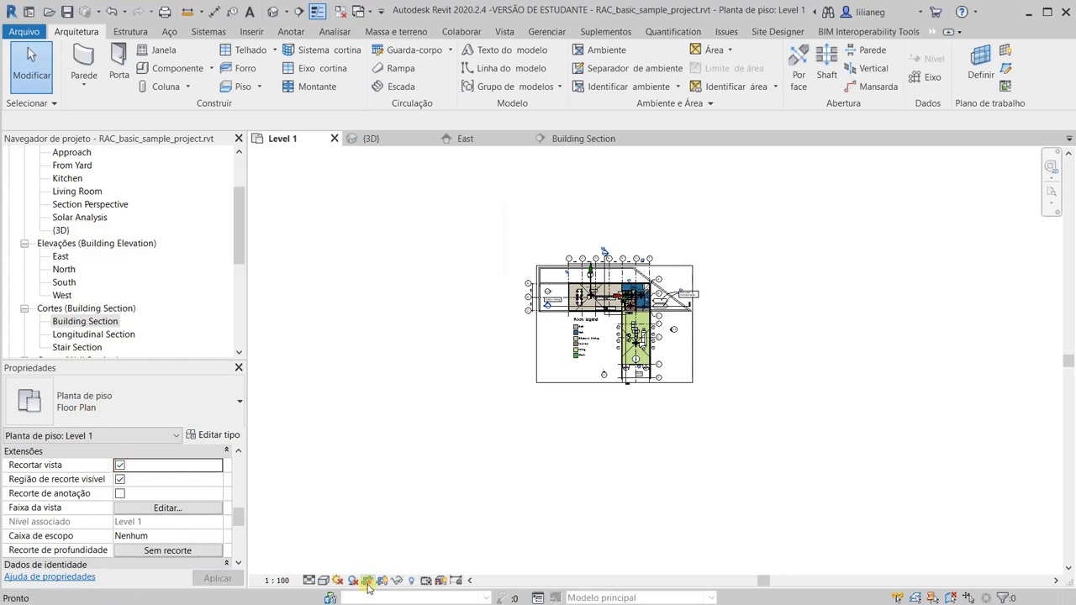
Step: Hide the crop region boundary of the Level 1 plan and make it visible again
left_click(121, 480)
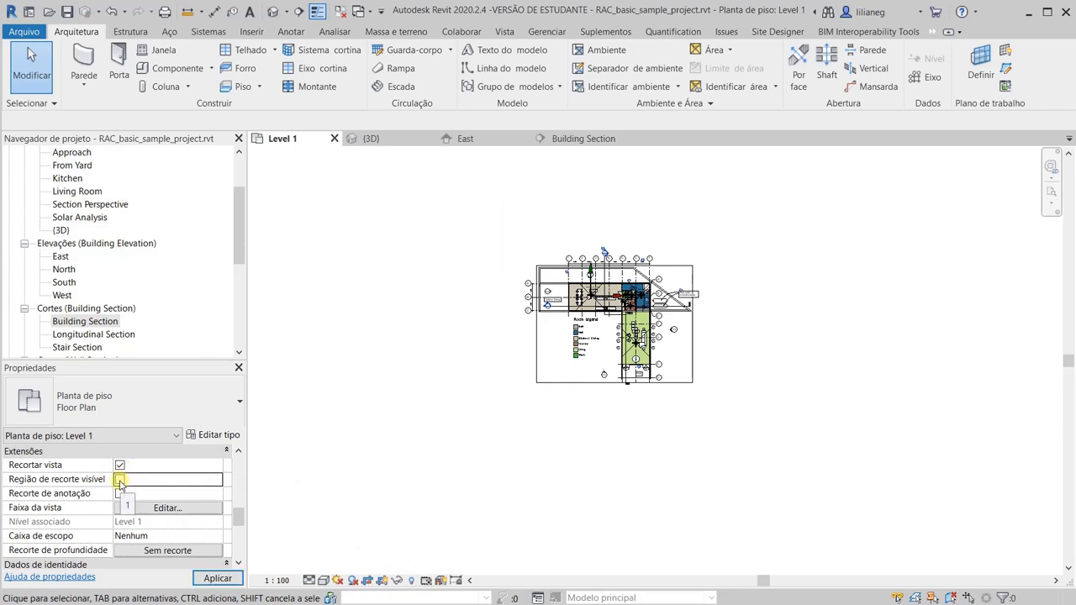
left_click(383, 583)
left_click(383, 582)
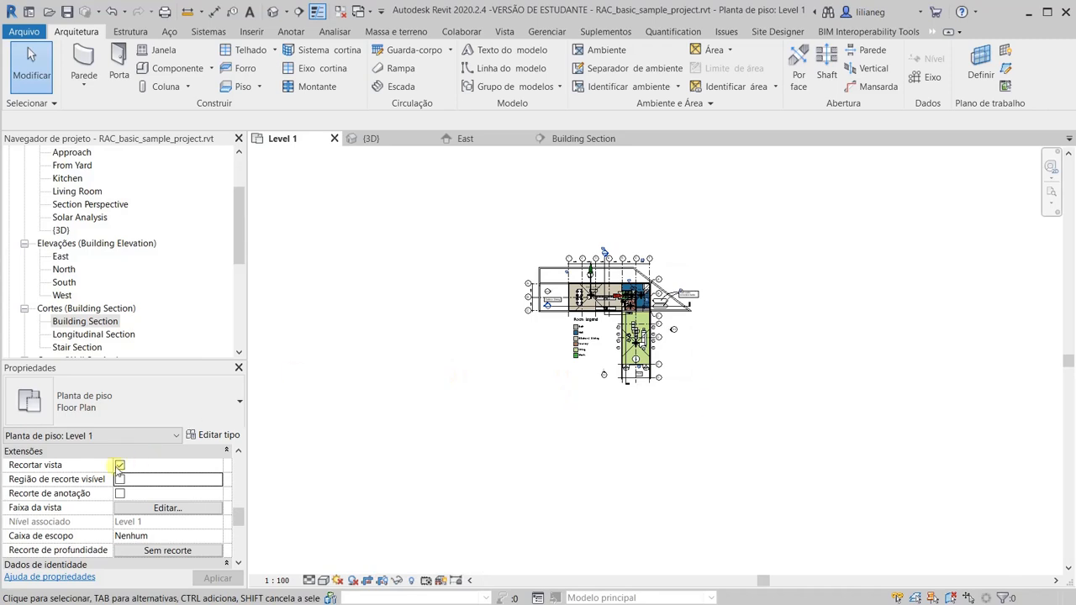
left_click(119, 480)
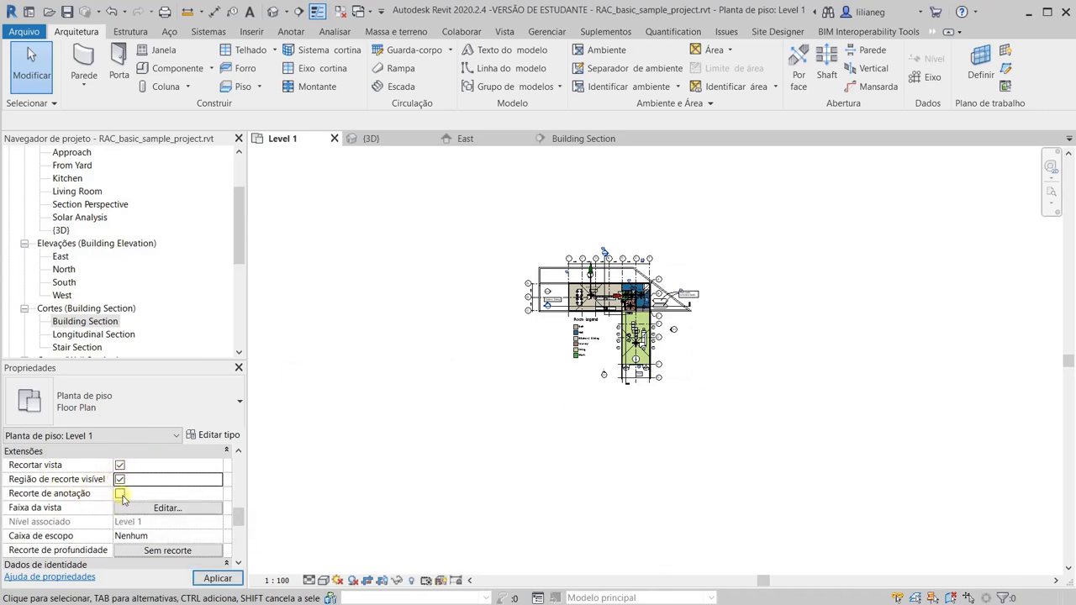
Step: Enable annotation crop for the Level 1 plan and raise the crop region's lower edge to just below grid D, across the Living room
left_click(120, 495)
left_click(540, 383)
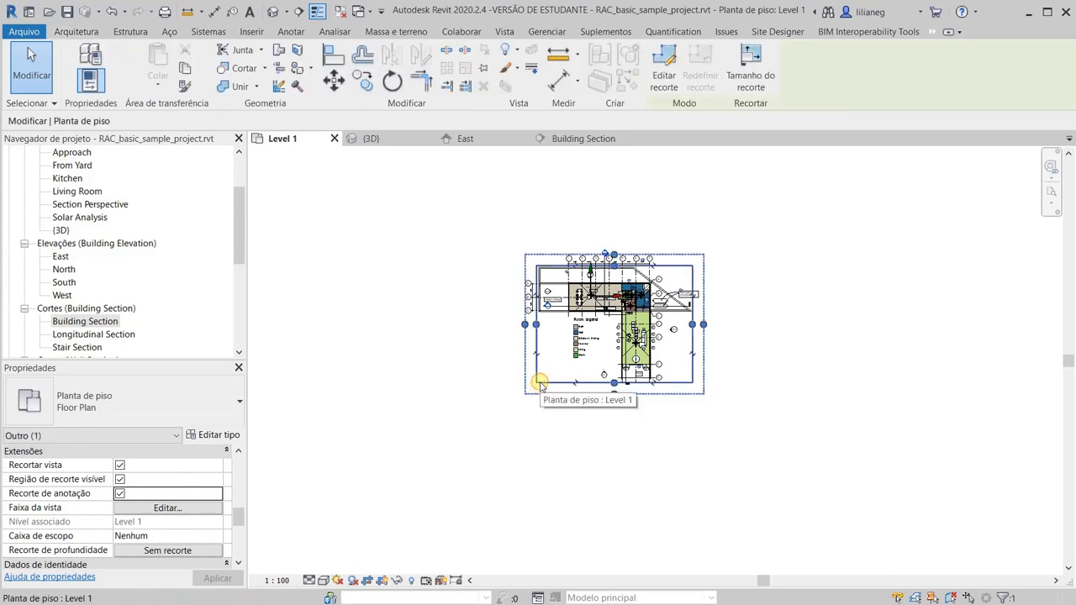
scroll(580, 301, "up", 3)
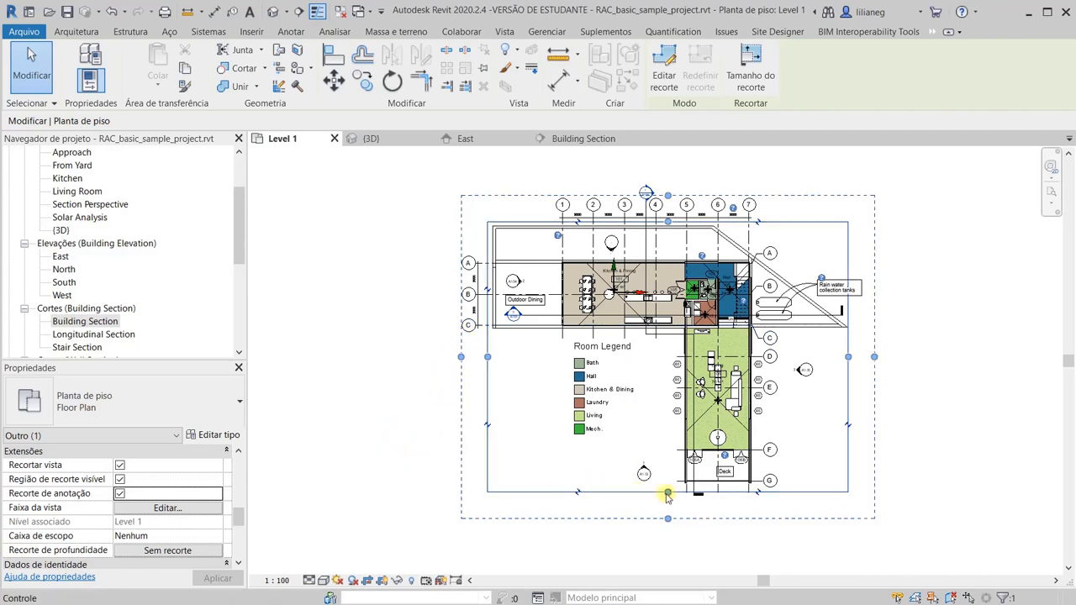
left_click_drag(667, 493, 661, 371)
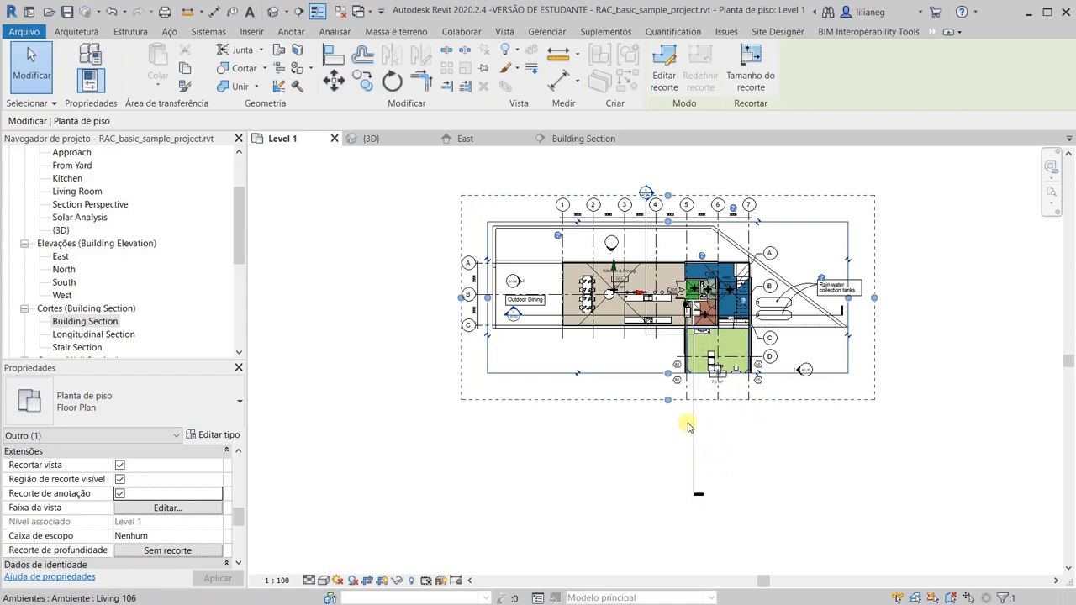
Step: Move the annotation crop's lower edge up until it sits just below the model crop boundary
left_click_drag(668, 401, 668, 402)
scroll(672, 380, "up", 4)
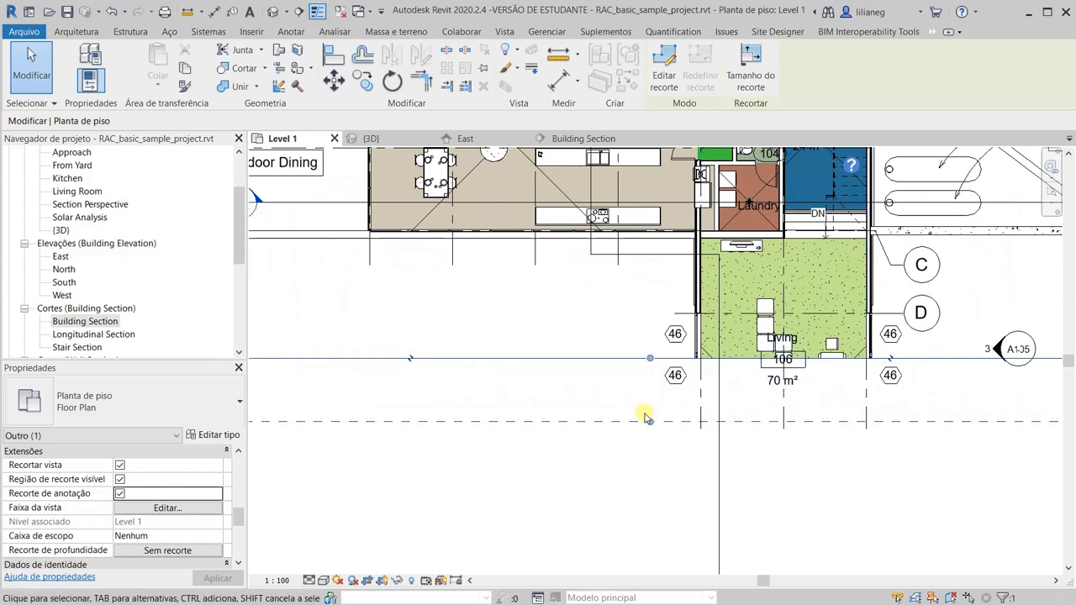
left_click_drag(650, 419, 643, 361)
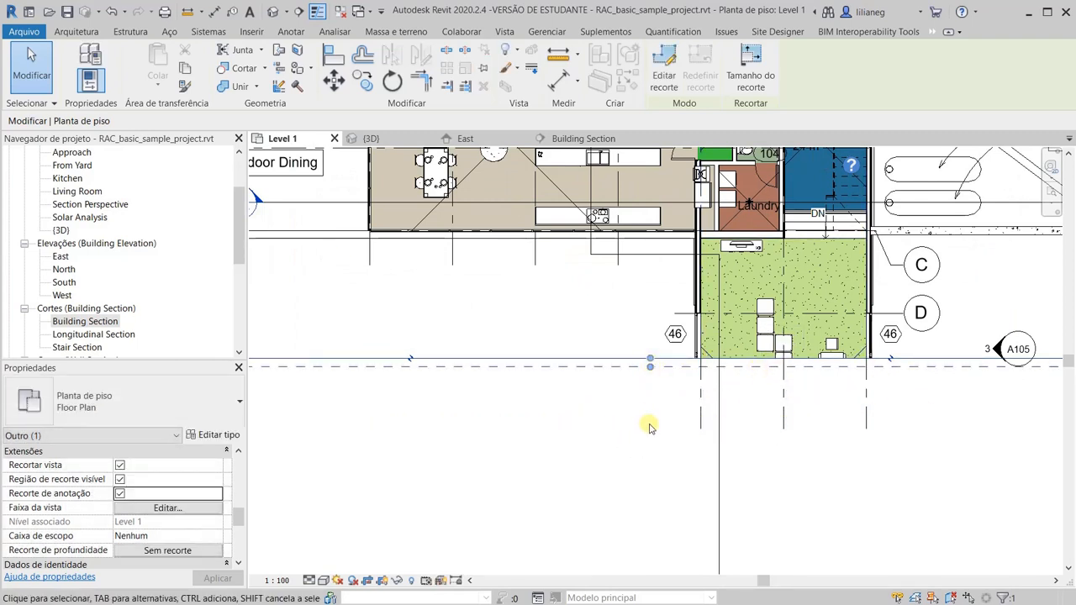
scroll(620, 387, "down", 5)
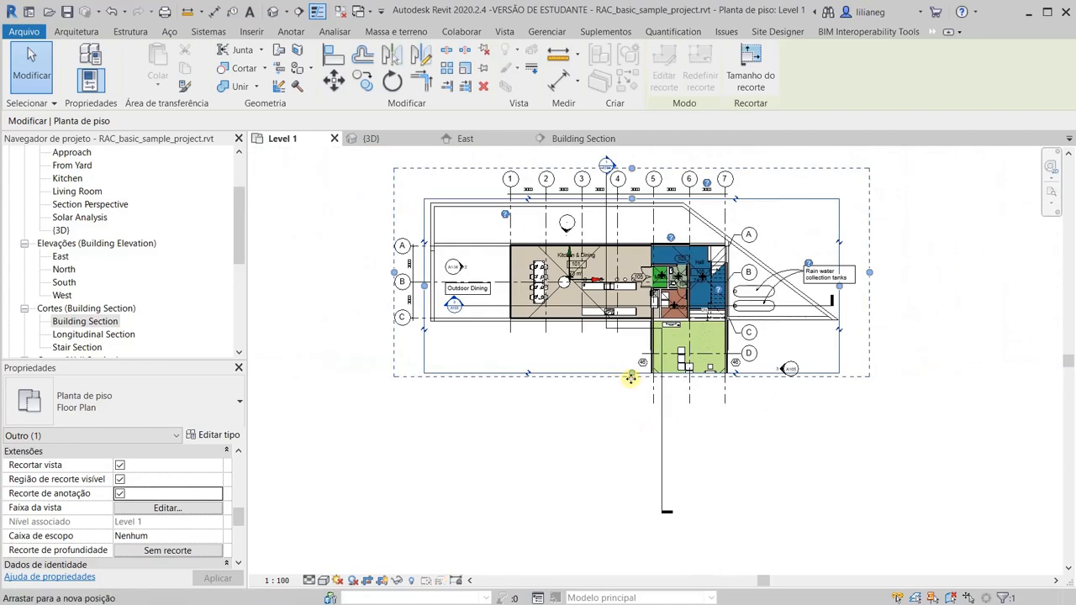
Step: Lower the crop region's bottom edge to just above grid F and set the annotation crop edge a short distance below it
left_click_drag(631, 373, 553, 487)
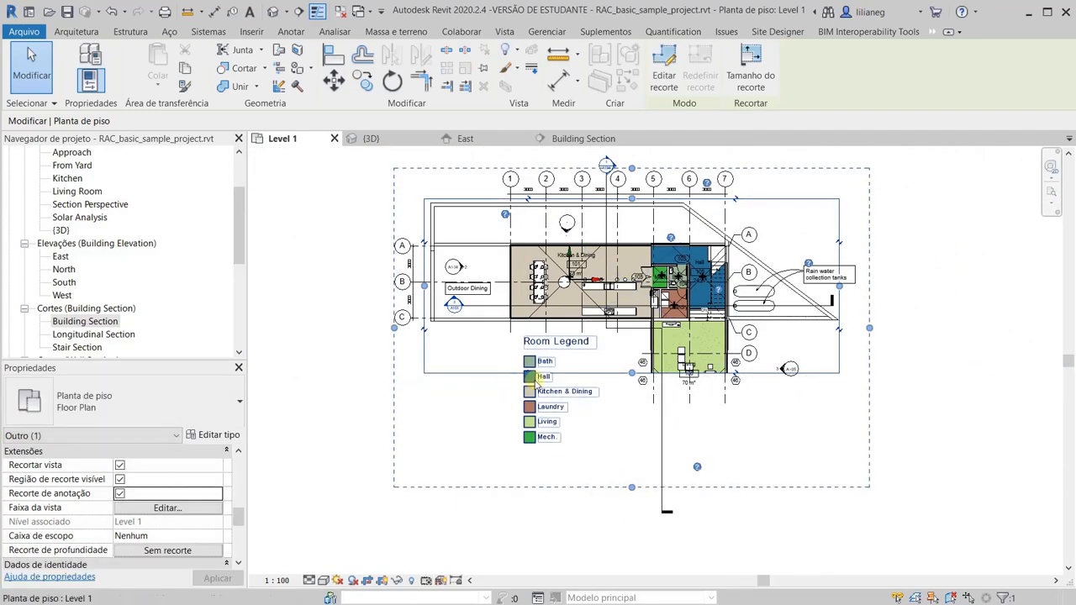
left_click_drag(629, 373, 628, 456)
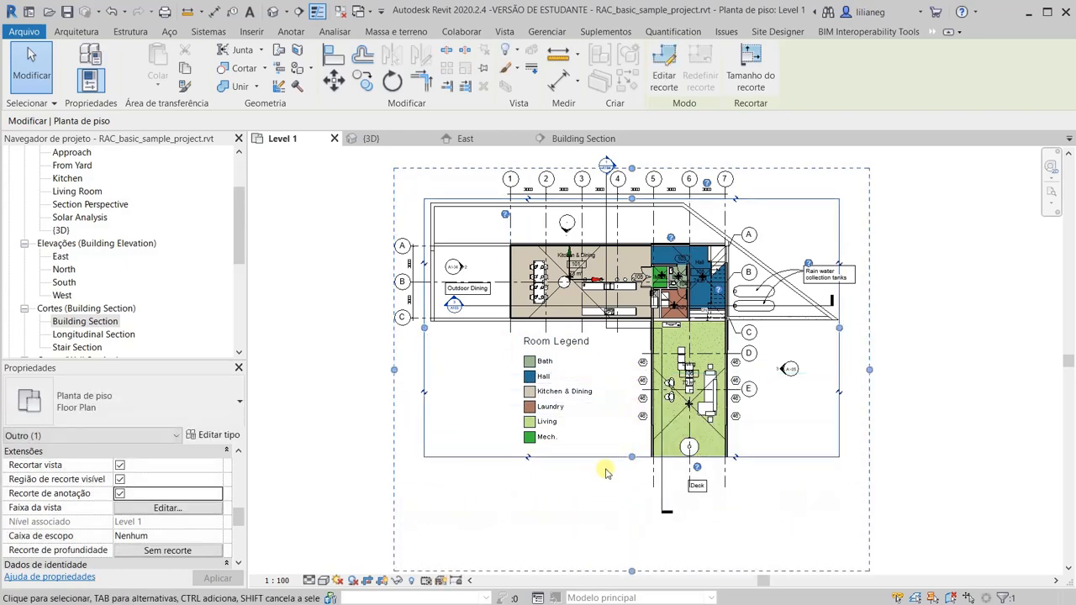
left_click_drag(630, 569, 612, 470)
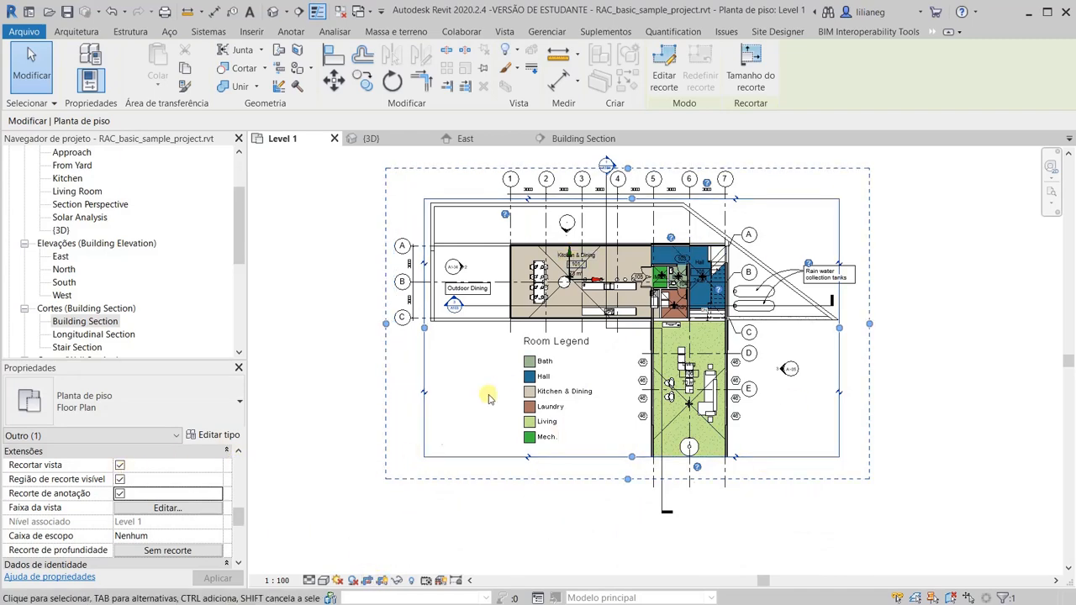
Step: Extend the crop region's lower edge past grid G to include the deck, toggling the crop boundary's visibility and leaving it shown
left_click(381, 581)
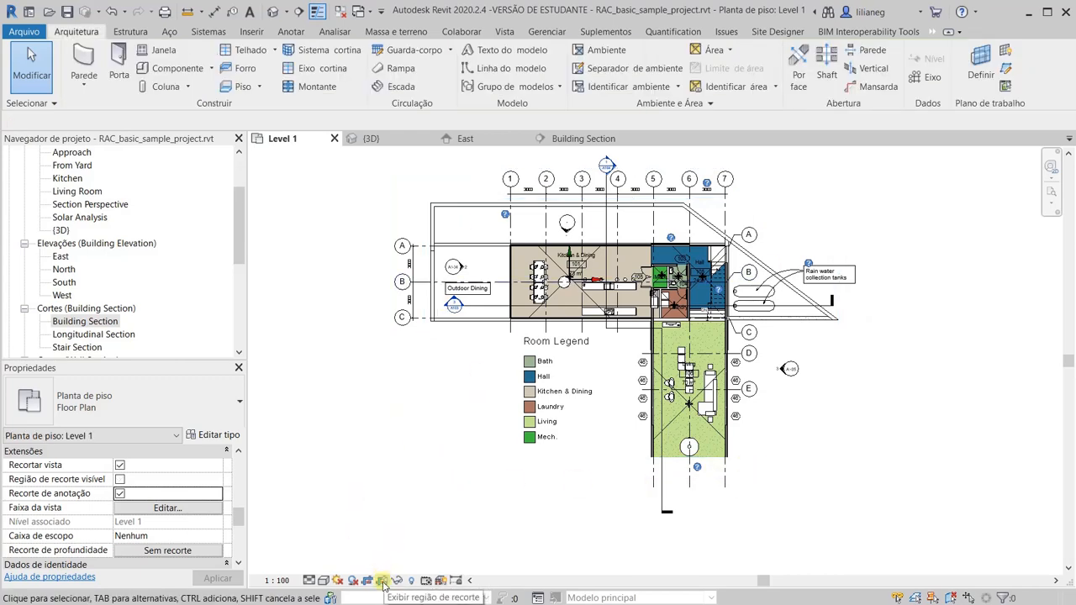
left_click(382, 581)
left_click(602, 457)
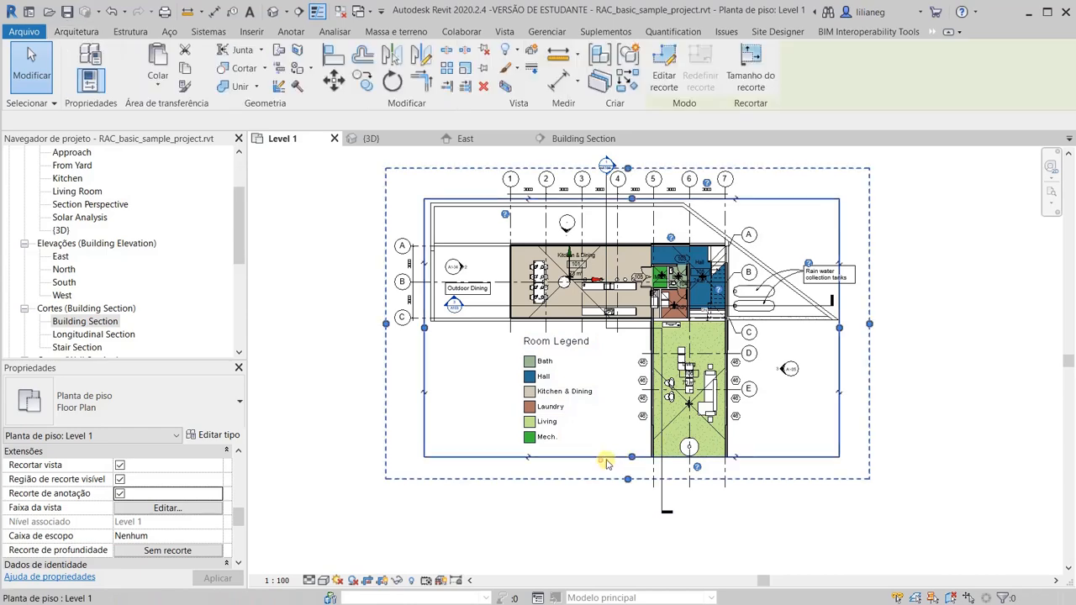
left_click_drag(631, 456, 614, 513)
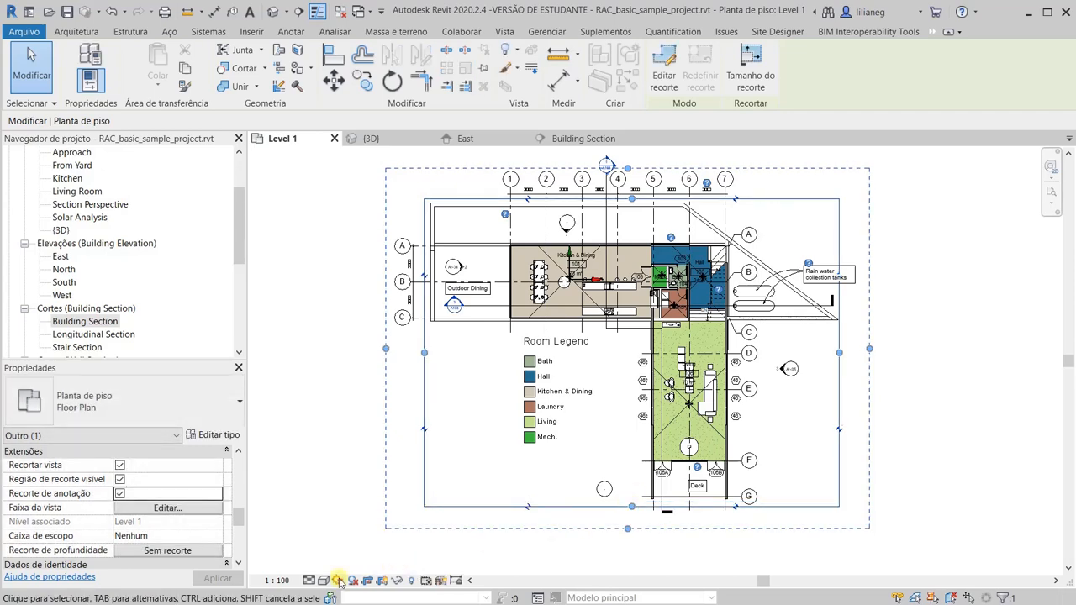
left_click(383, 580)
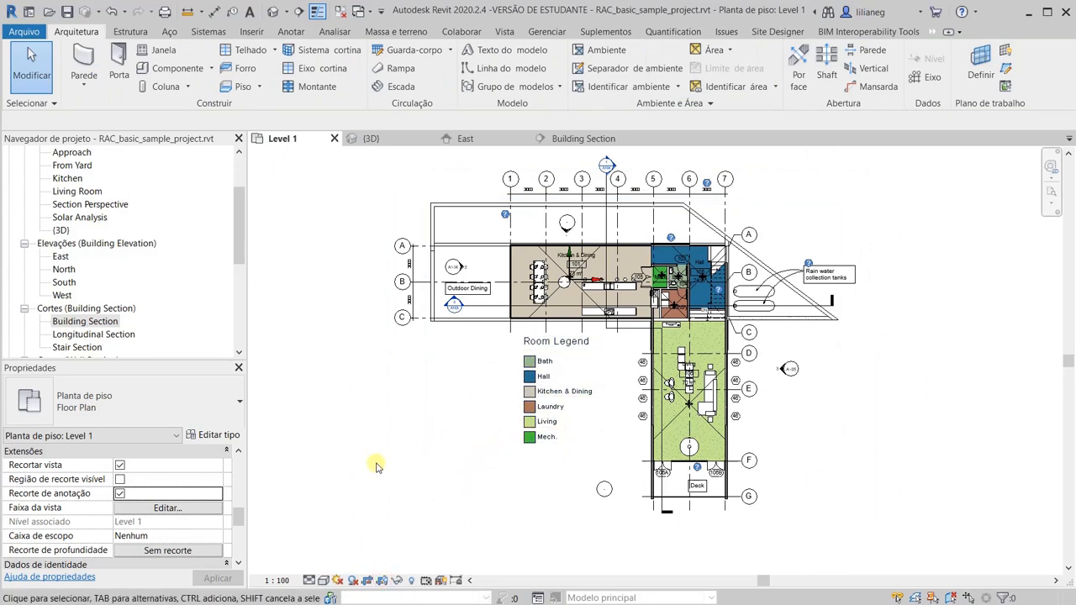
left_click(120, 480)
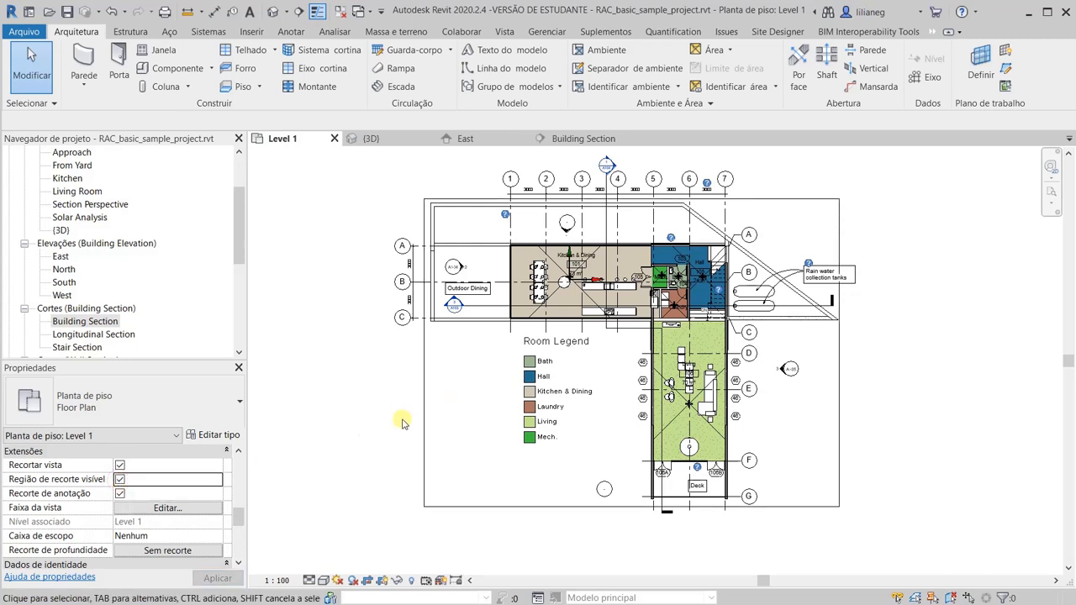
Step: Hide the crop region in the Level 1 floor plan
left_click(120, 480)
left_click(345, 183)
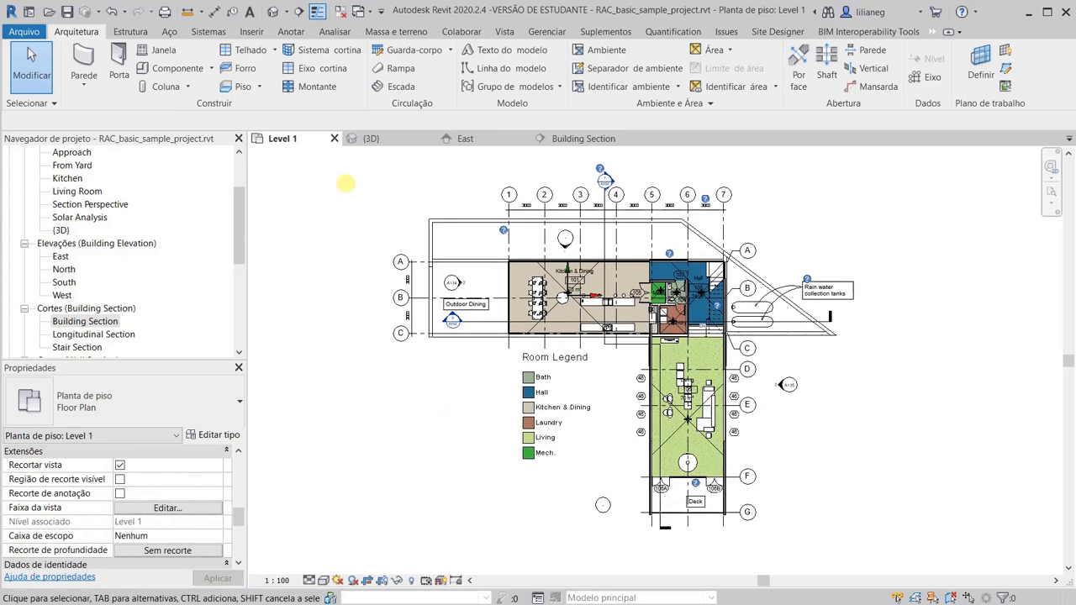
Step: Switch to the {3D} view, show its crop region and turn on view cropping
left_click(388, 140)
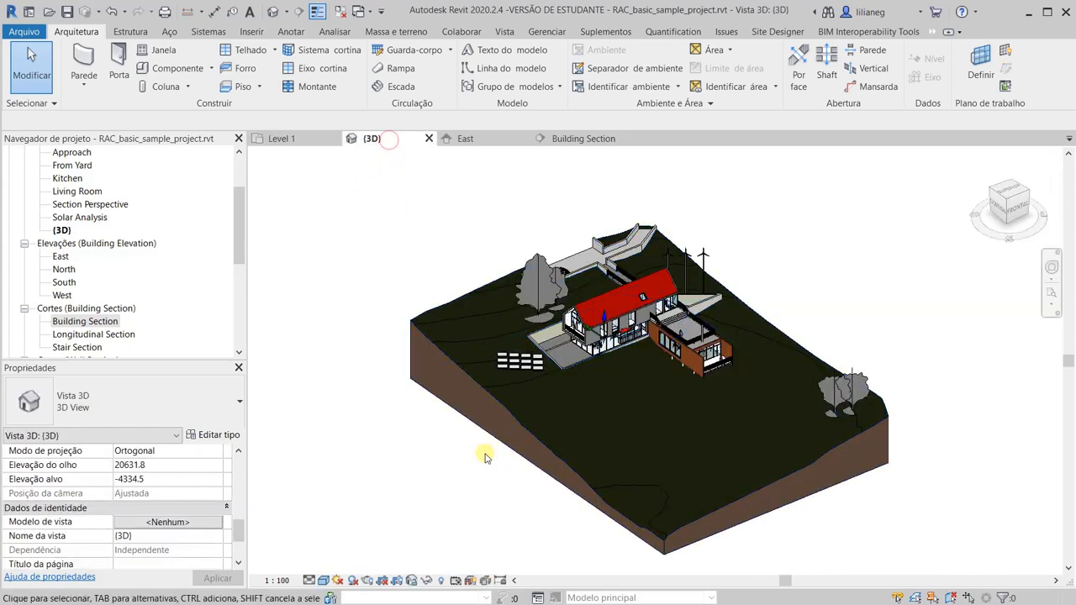
left_click(383, 581)
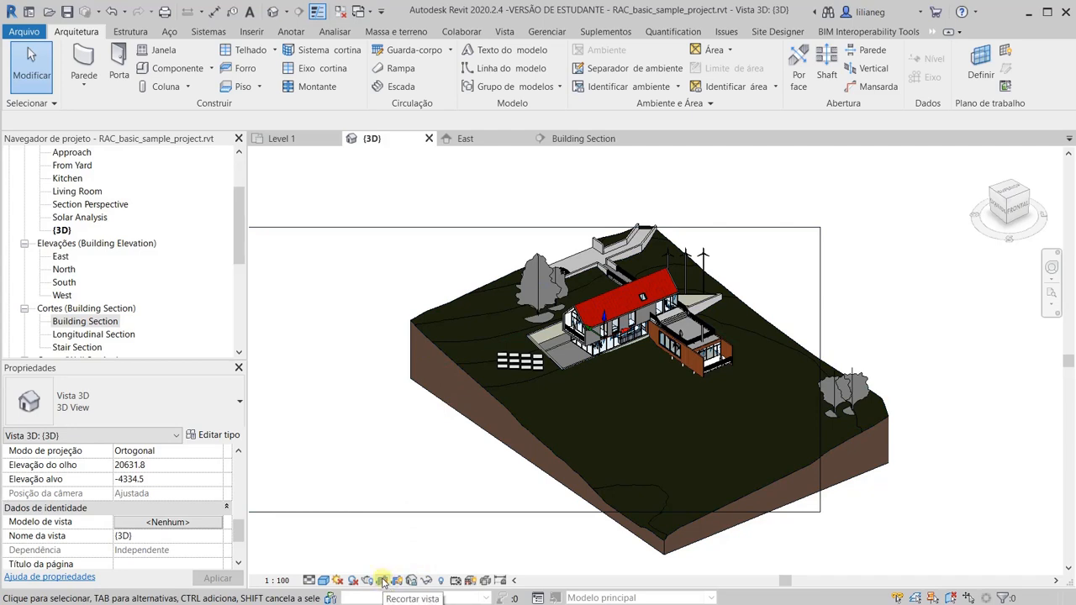
left_click(382, 581)
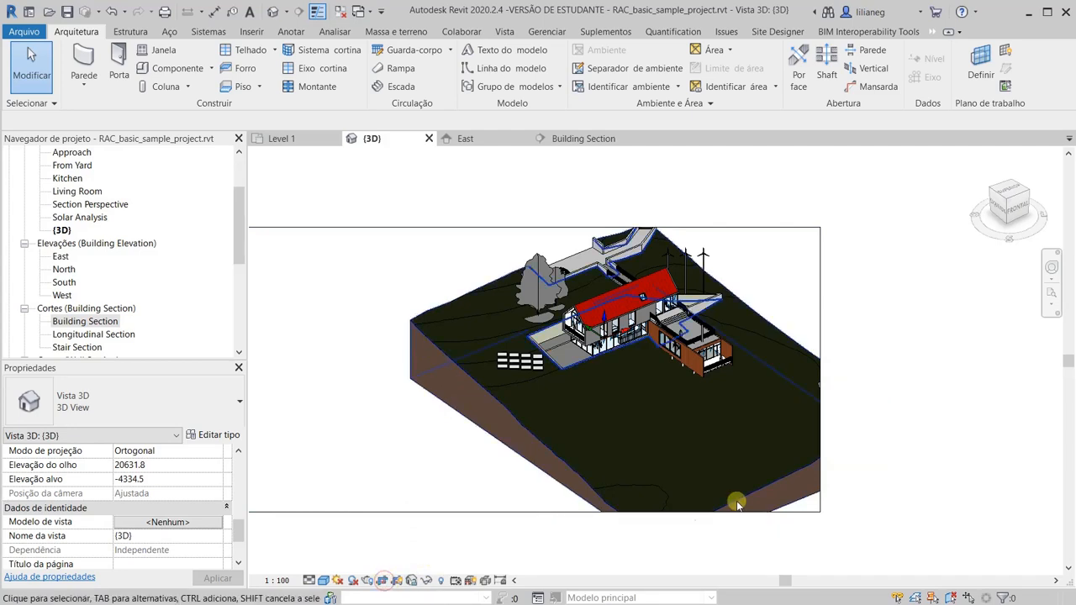
scroll(542, 470, "down", 1)
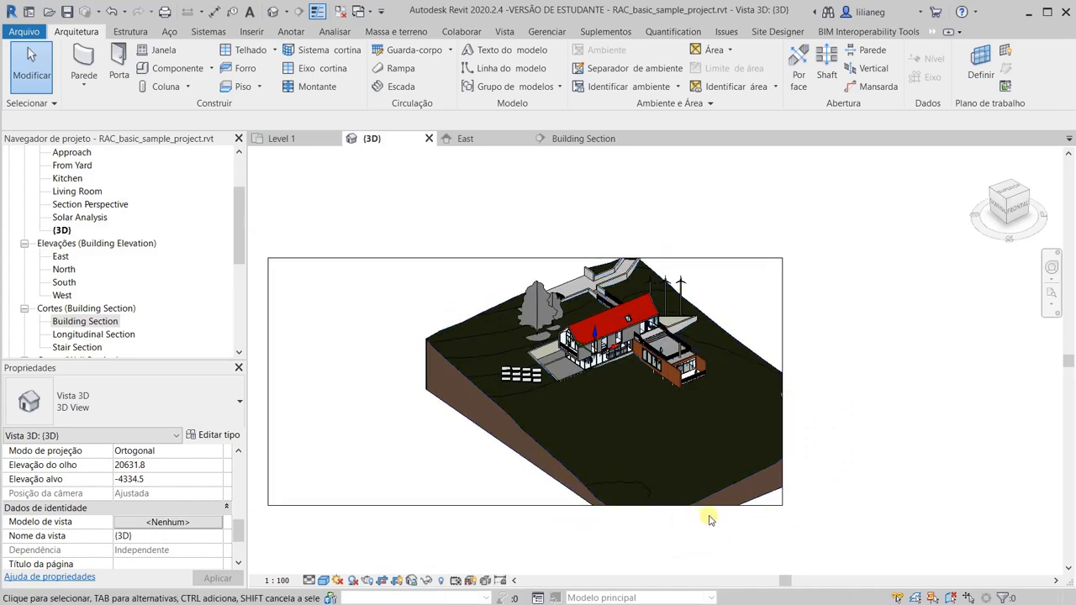
Step: Pull the {3D} crop region's left edge inward to trim the terrain's left corner, and hide the crop boundary
left_click(269, 383)
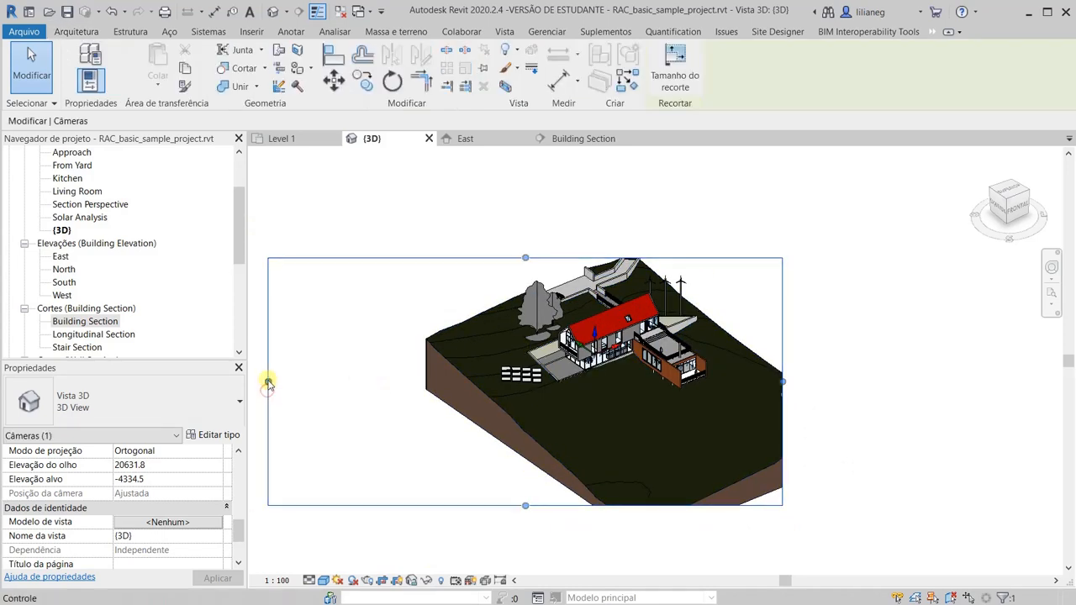
left_click_drag(268, 381, 462, 413)
left_click(436, 487)
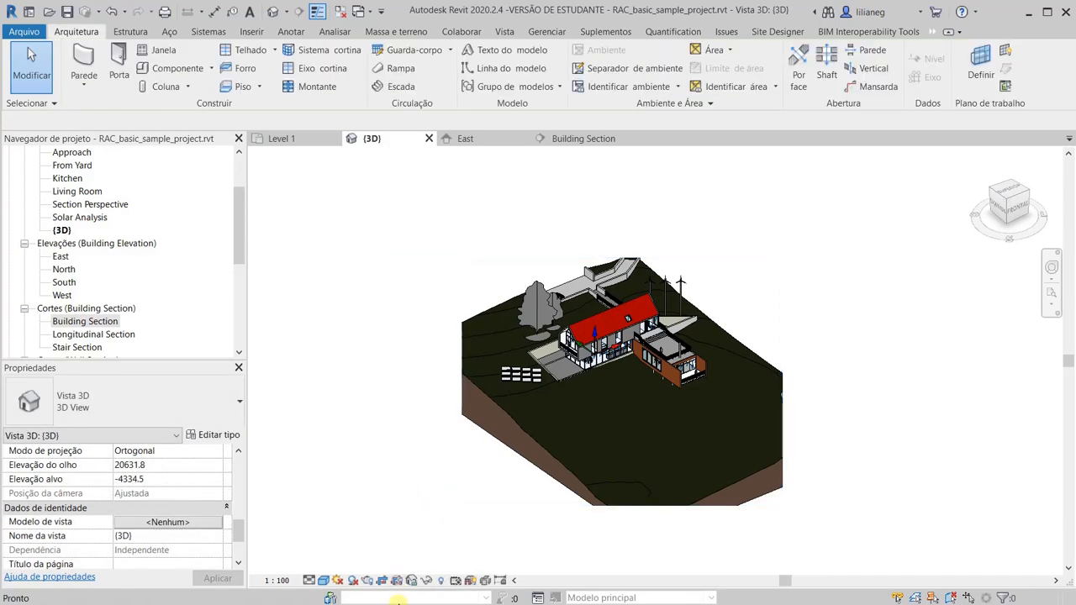
Step: Show the crop region in the East elevation, and toggle it on and back off in the Building Section view
left_click(493, 143)
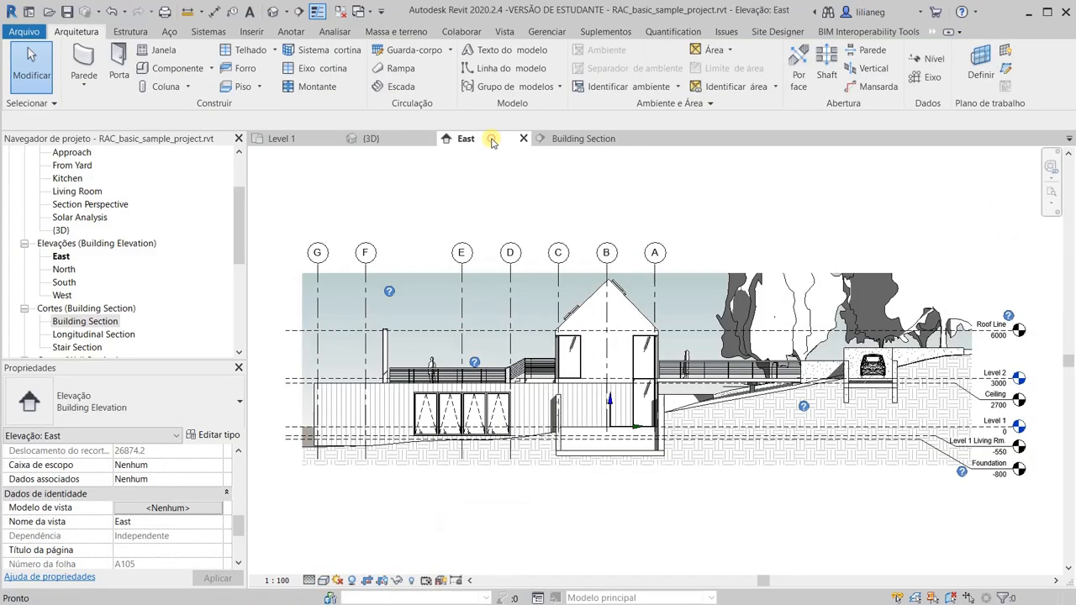
left_click(380, 580)
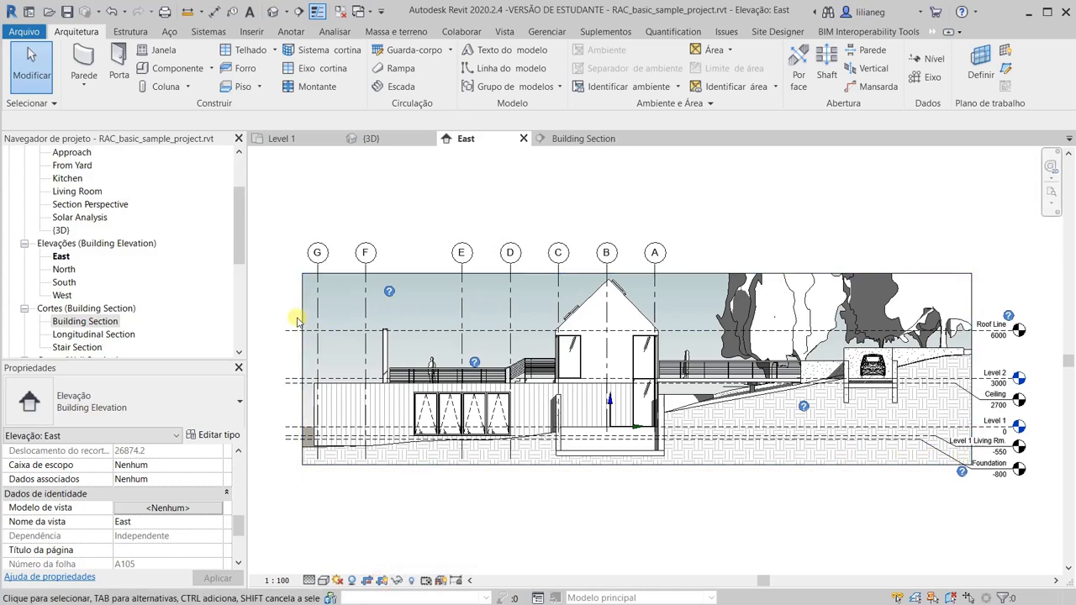
left_click(584, 139)
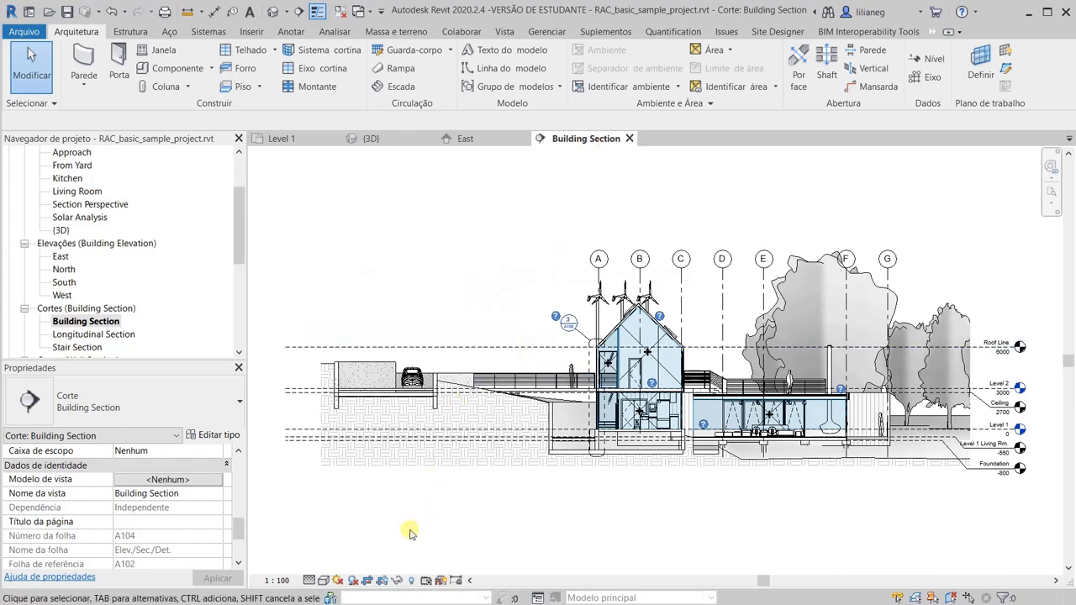
left_click(381, 580)
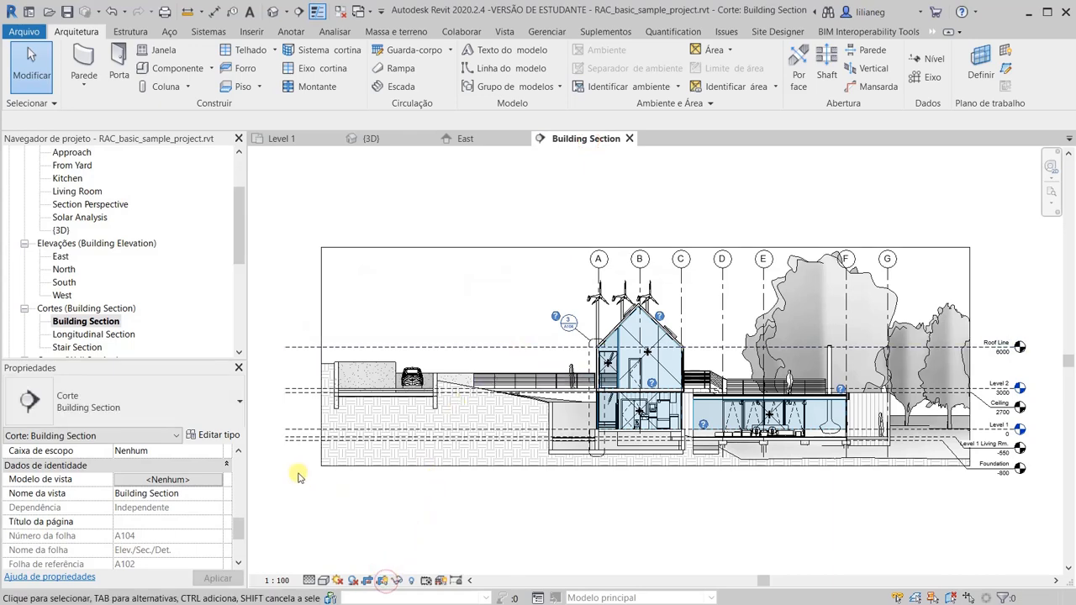
left_click(380, 580)
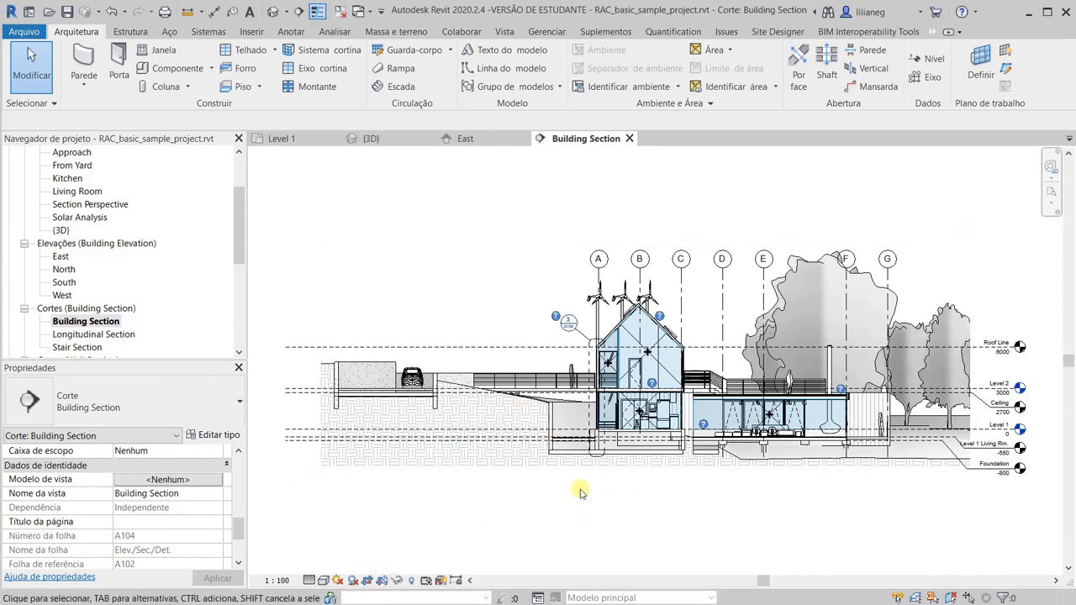
Step: Return to the {3D} view, reveal hidden elements, unhide the section box and leave the reveal mode
left_click(370, 137)
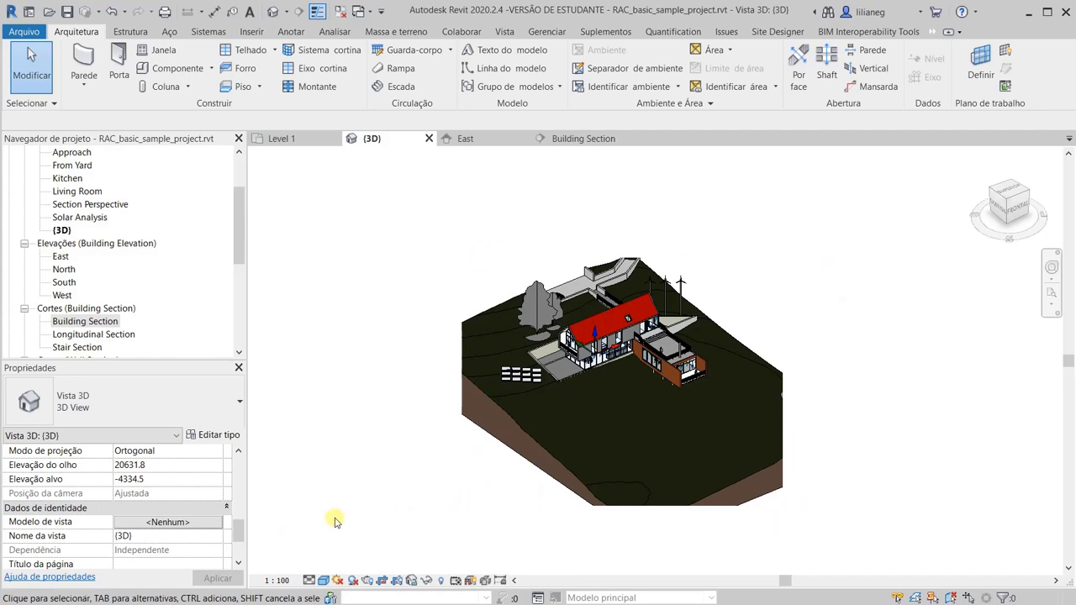
scroll(137, 538, "up", 5)
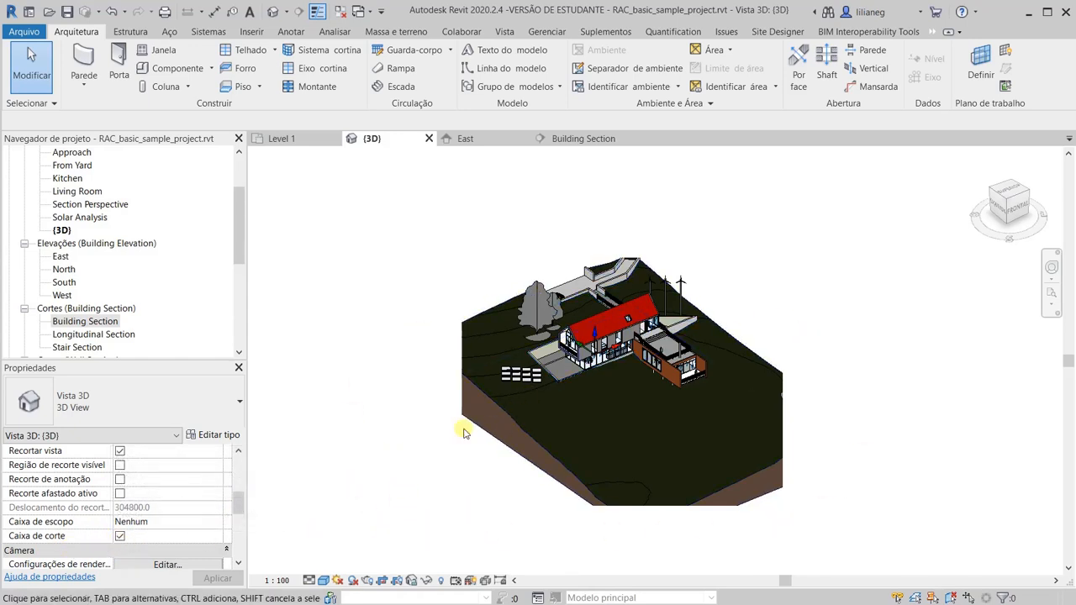
left_click(442, 580)
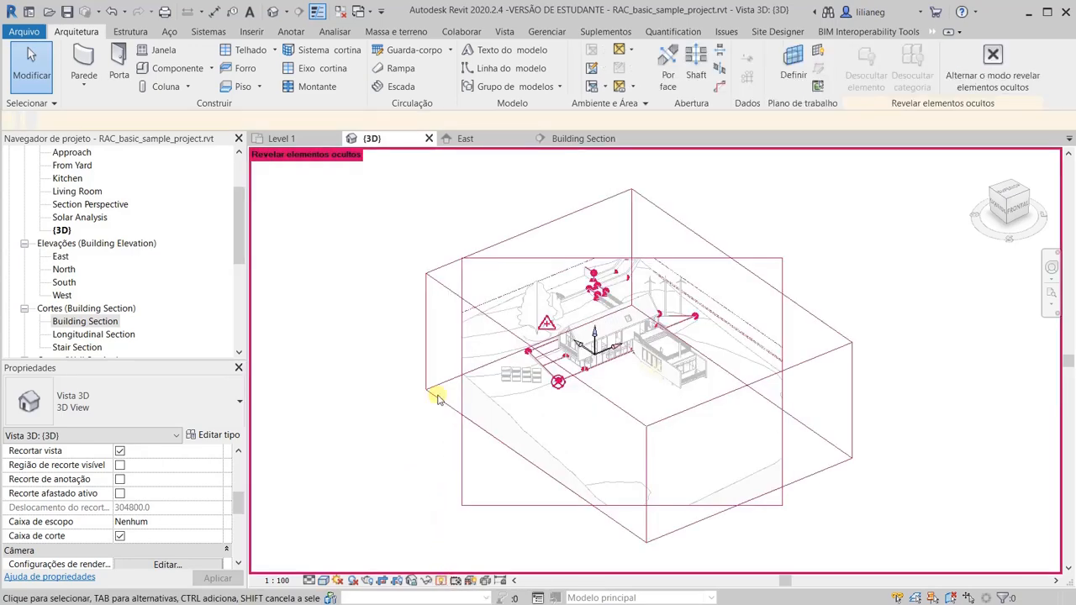
left_click(427, 278)
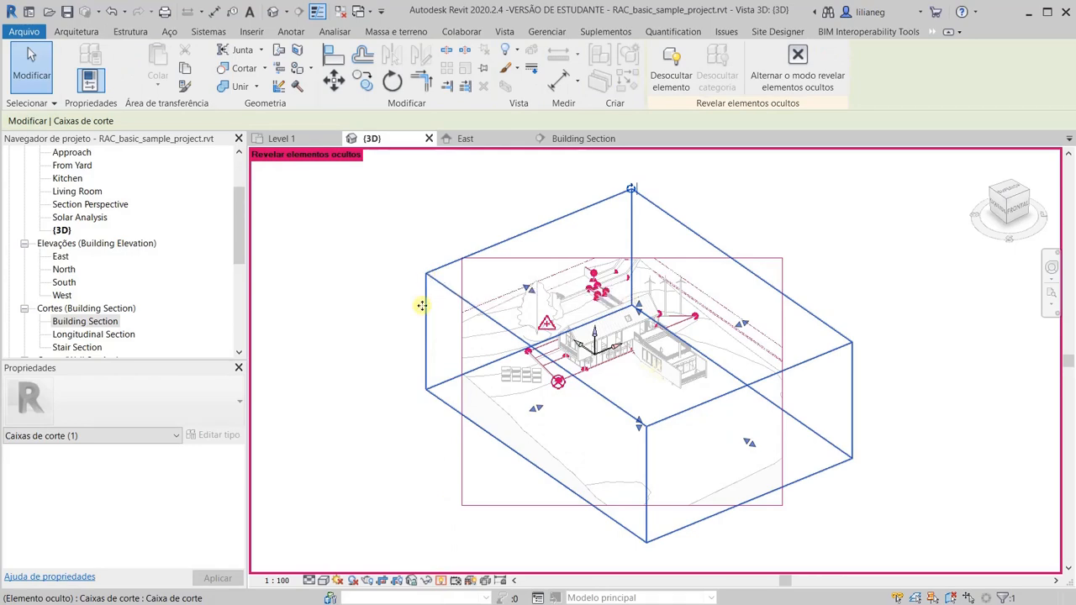
left_click(685, 73)
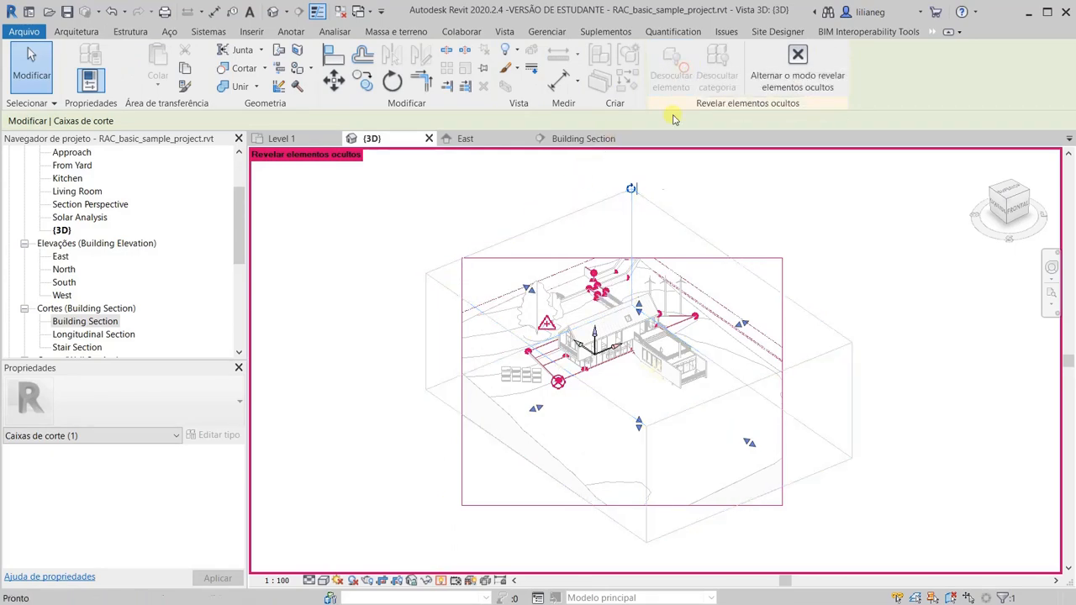
left_click(441, 581)
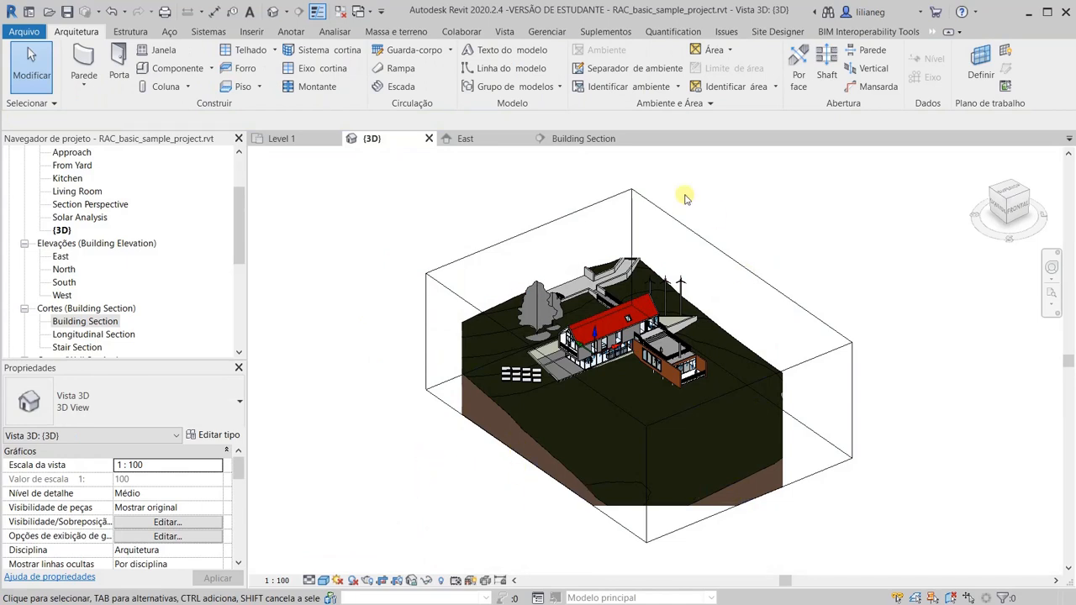
Step: Check the extent of the section box by selecting it, and turn off view cropping in the {3D} view
left_click(446, 287)
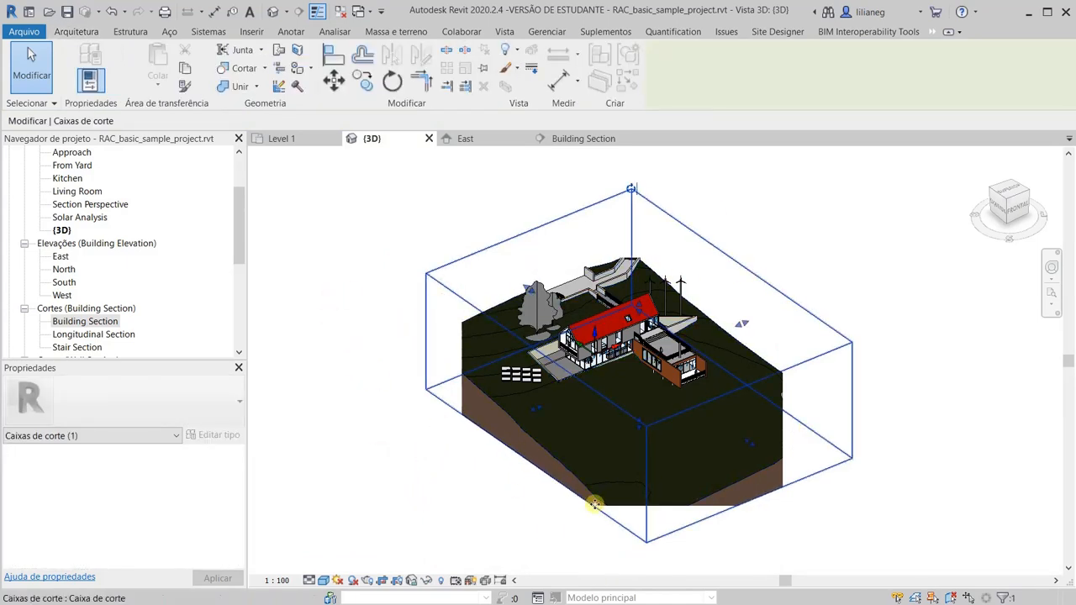
left_click(402, 430)
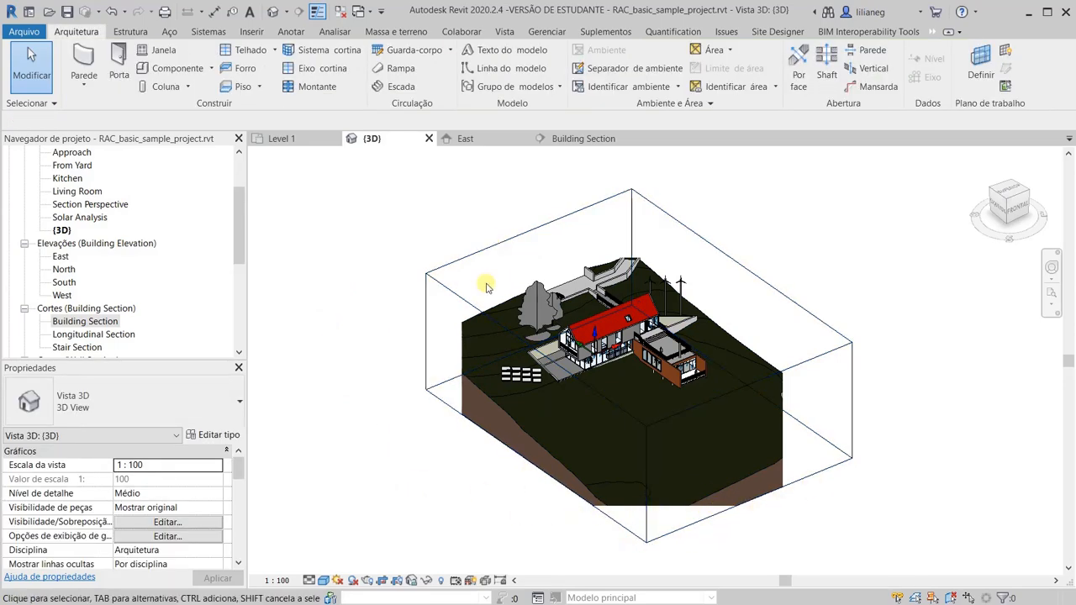
left_click(382, 581)
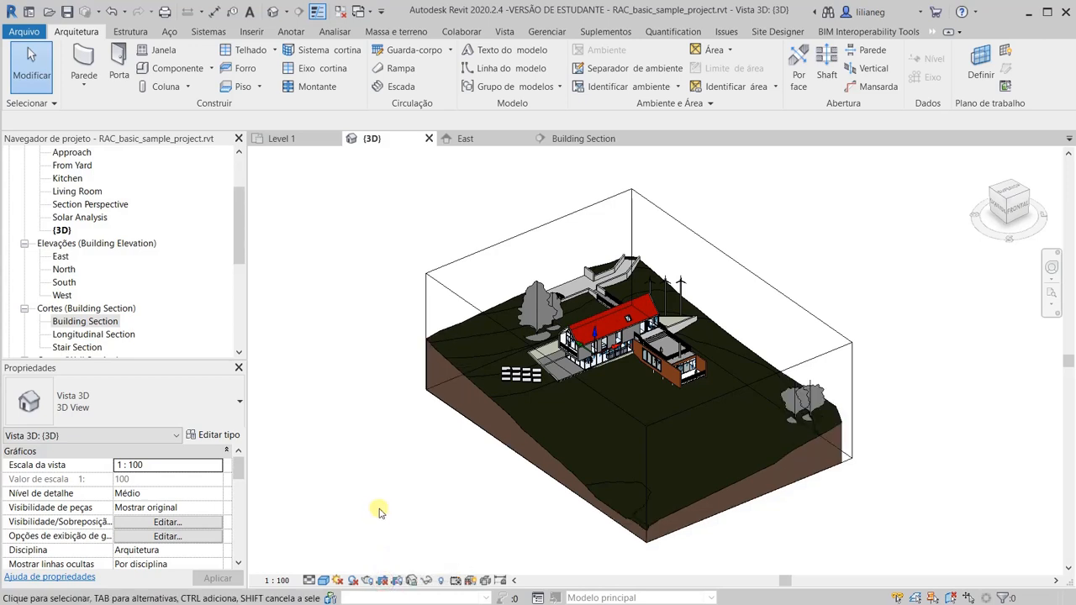
Step: Pull the section box's front-left face out beyond the terrain and back in to just inside the terrain's edge
left_click(460, 297)
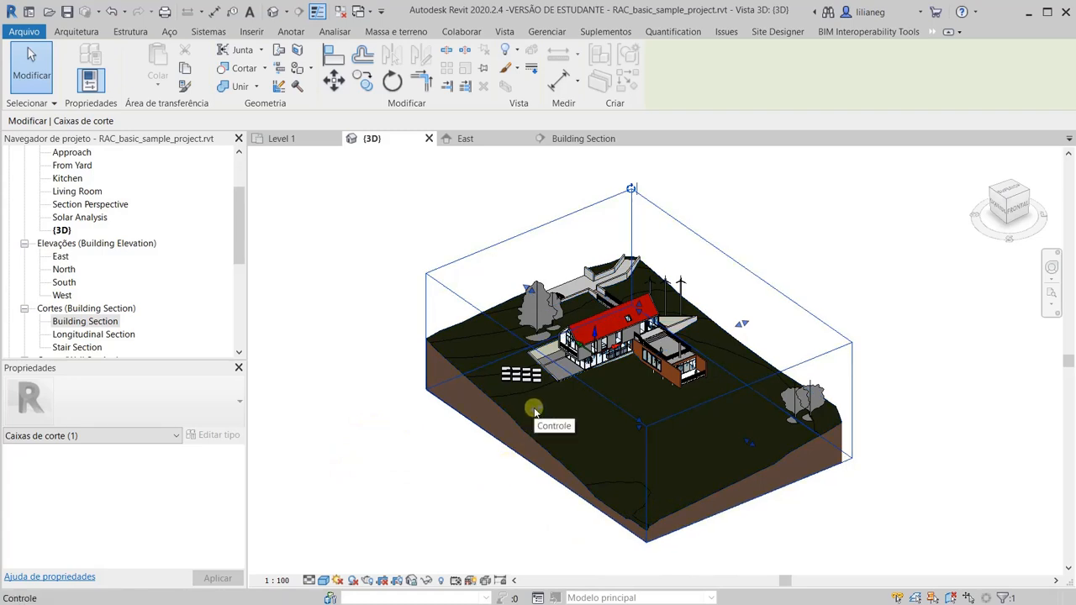
left_click_drag(534, 408, 438, 449)
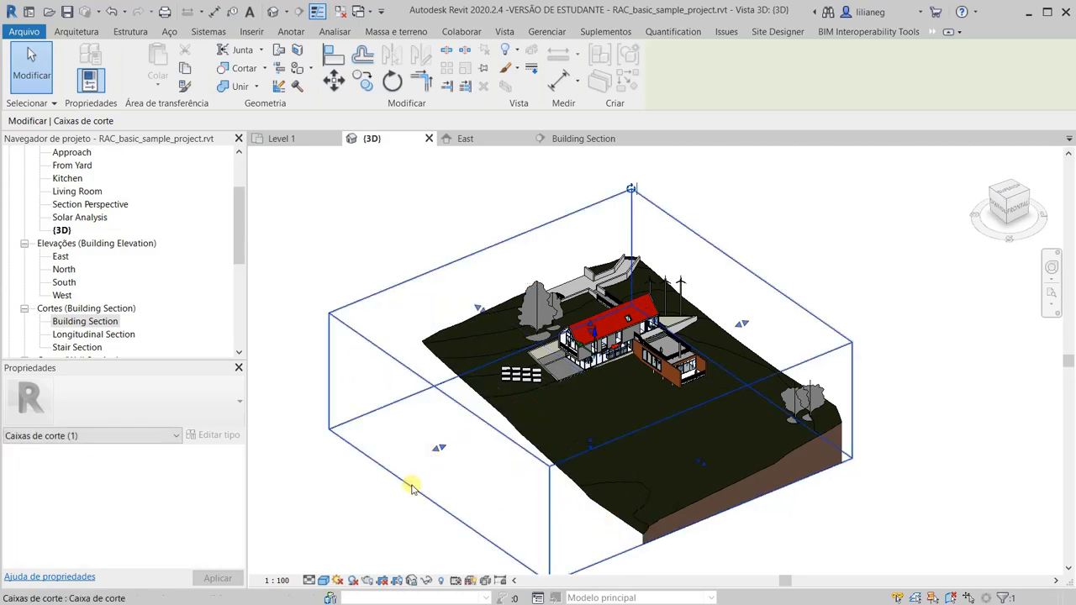
left_click_drag(437, 451, 542, 402)
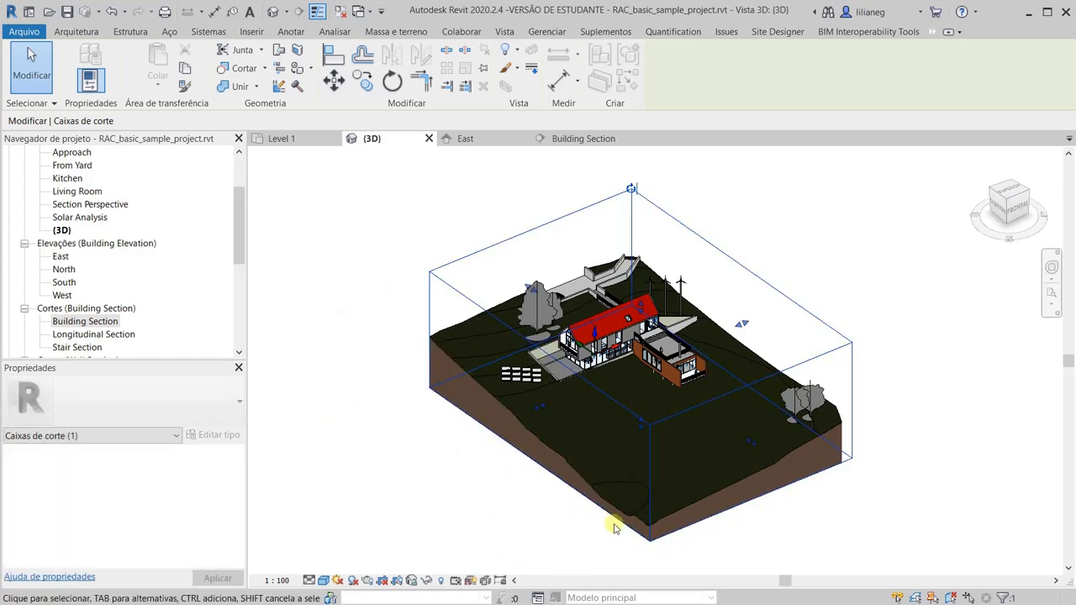
Step: Raise the section box's top face slightly and pull its front-right face inward past the trees at the terrain corner
mouse_move(642, 307)
left_mouse_down()
mouse_move(648, 238)
mouse_move(638, 233)
mouse_move(642, 296)
left_mouse_up()
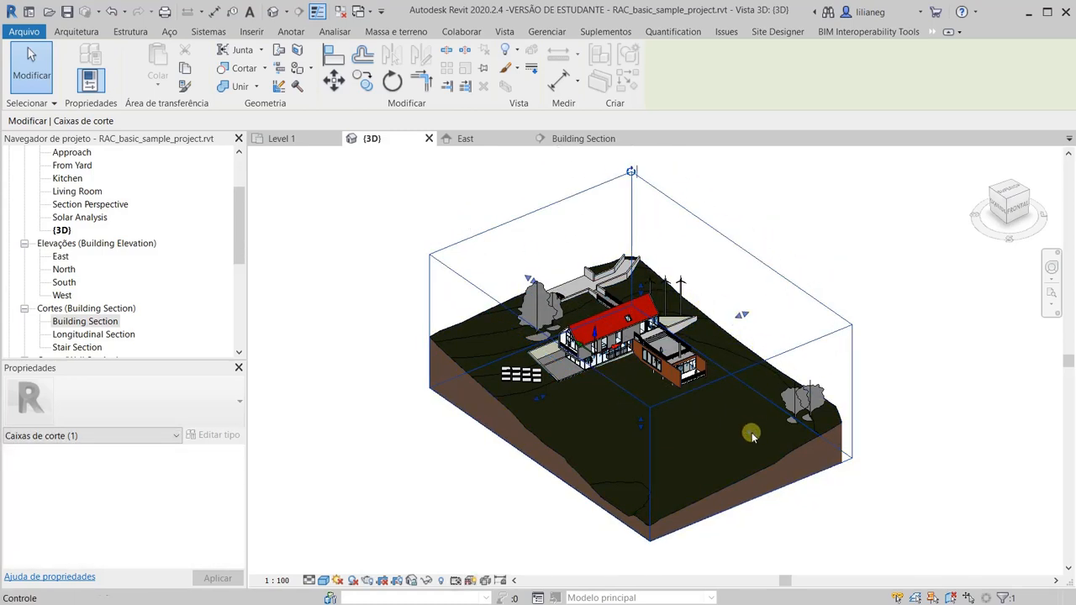
left_click_drag(752, 435, 724, 427)
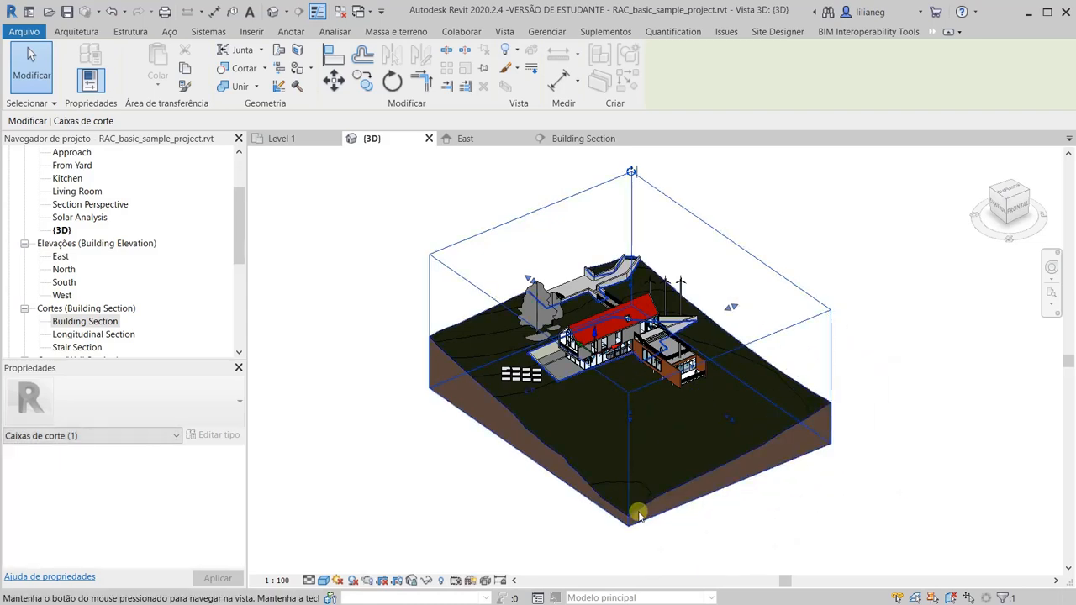
Step: Raise the section box's bottom face until it cuts into the lowest front corner of the terrain
middle_click_drag(638, 515, 648, 390)
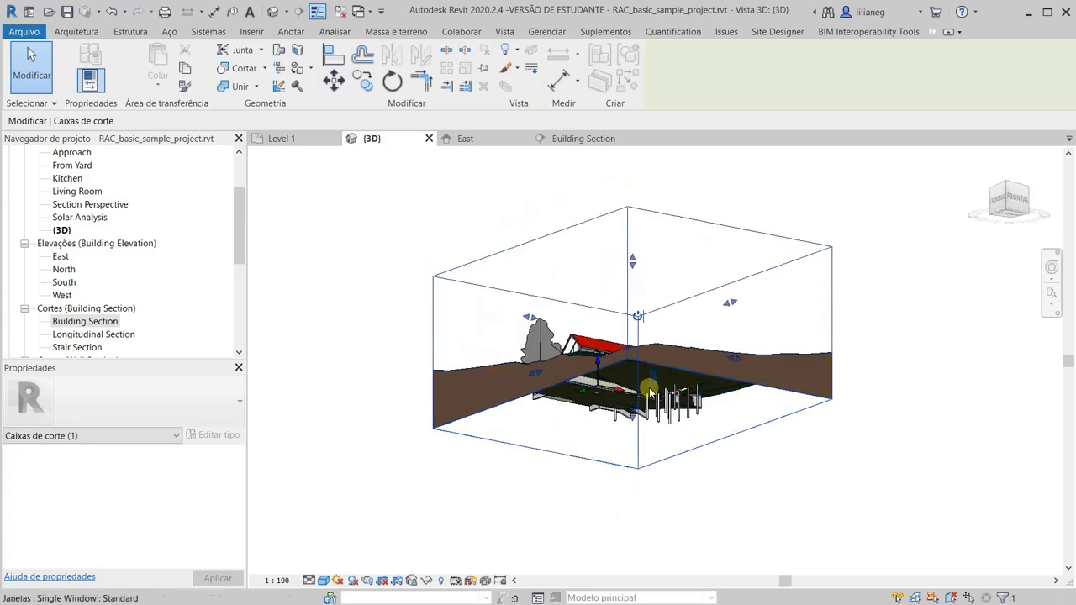
left_click_drag(633, 417, 619, 398)
middle_click_drag(619, 399, 648, 422, "shift")
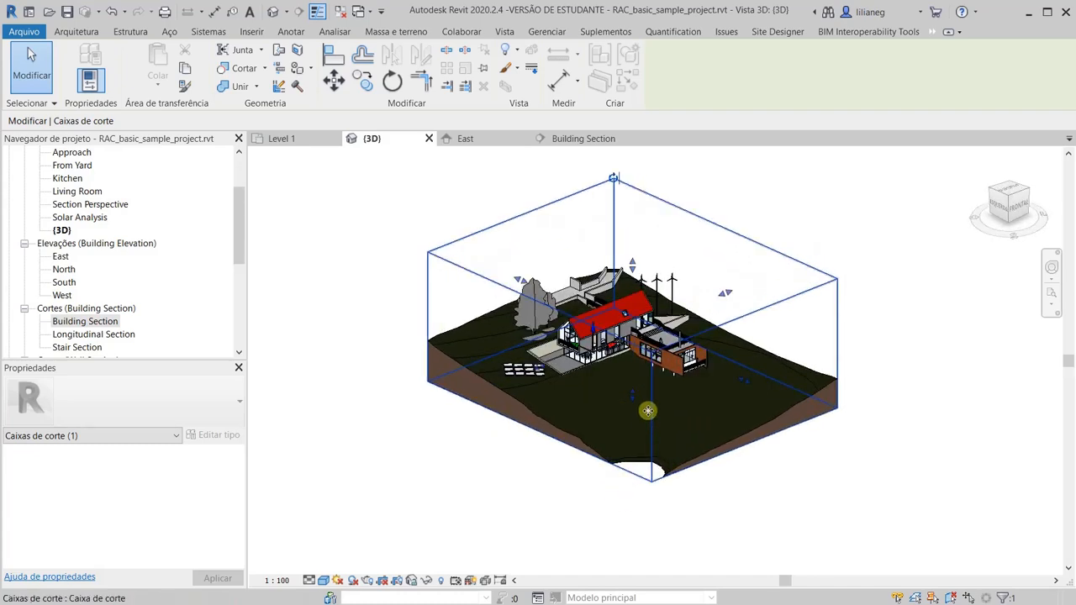
Step: Lower the section box's top face below the roof to cut through the upper-floor walls and expose the rooms, and deselect it
left_click_drag(632, 265, 626, 337)
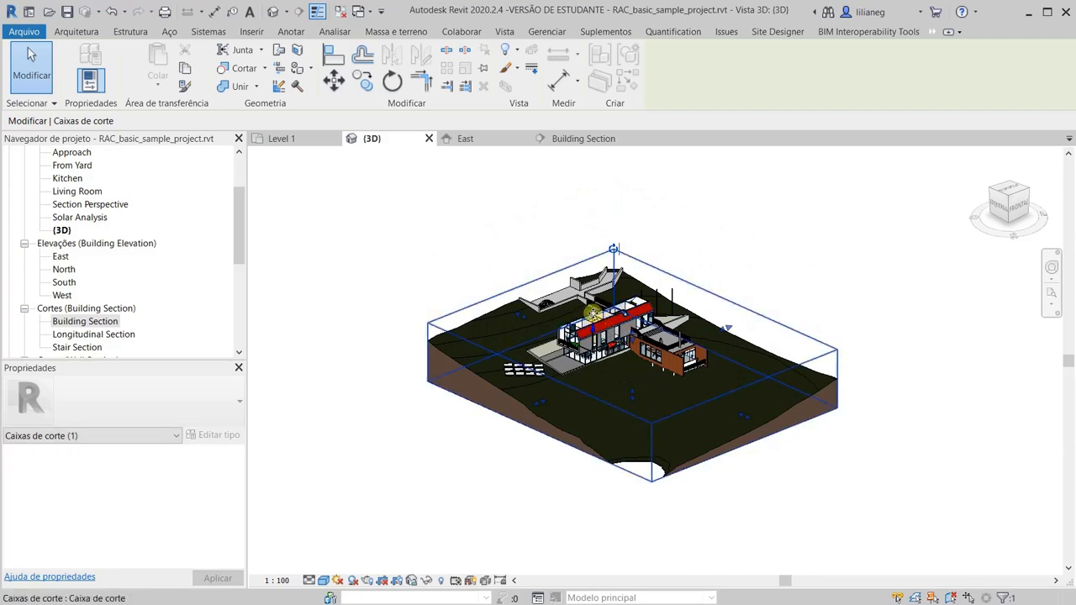
scroll(593, 313, "up", 4)
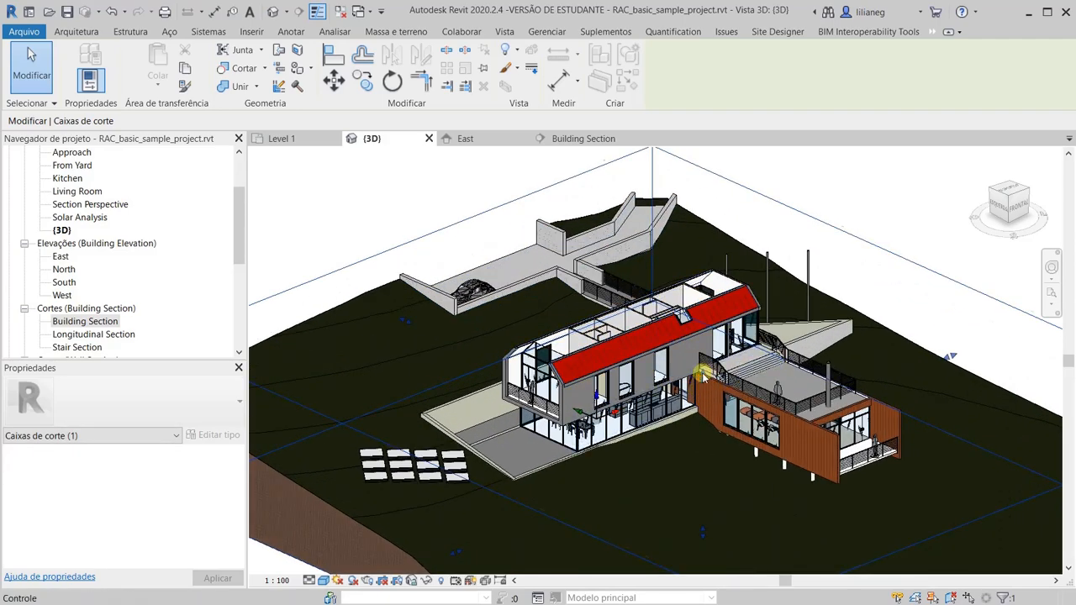
left_click_drag(704, 375, 700, 411)
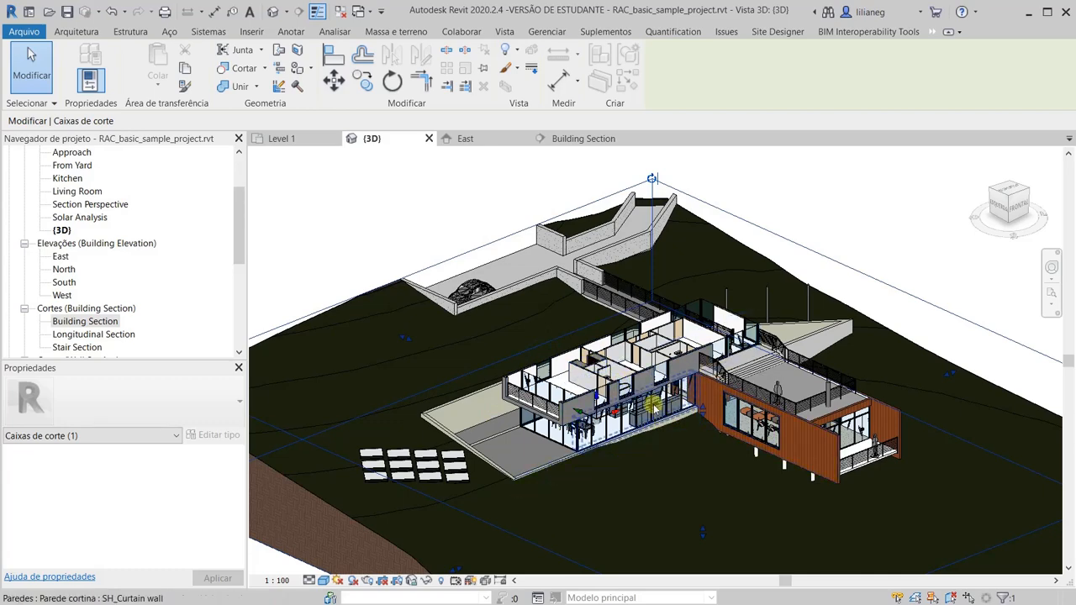
middle_click_drag(643, 395, 648, 471, "shift")
left_click(331, 204)
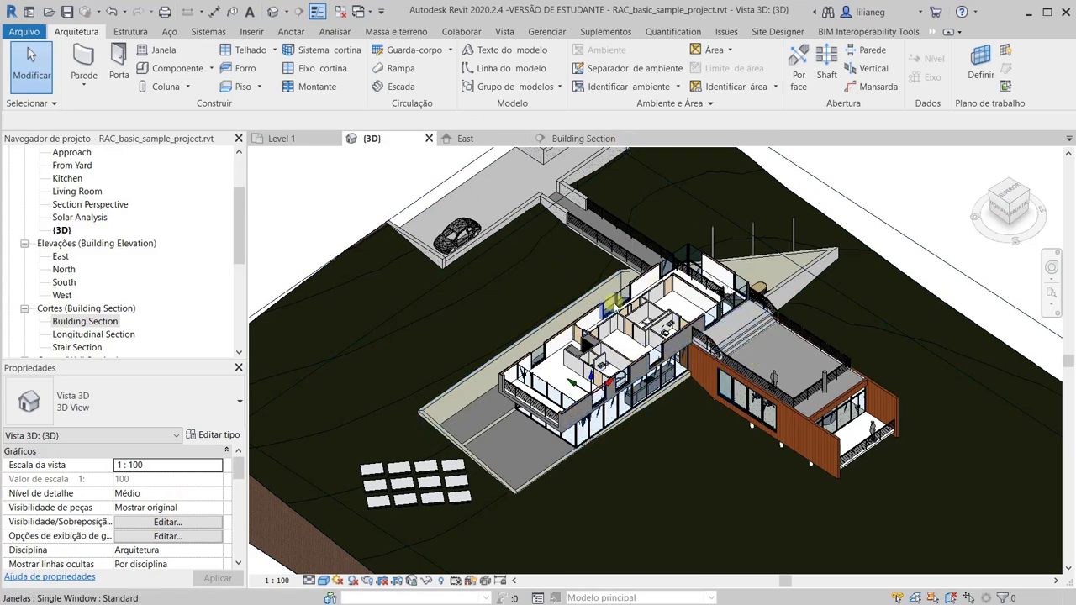
scroll(615, 302, "down", 3)
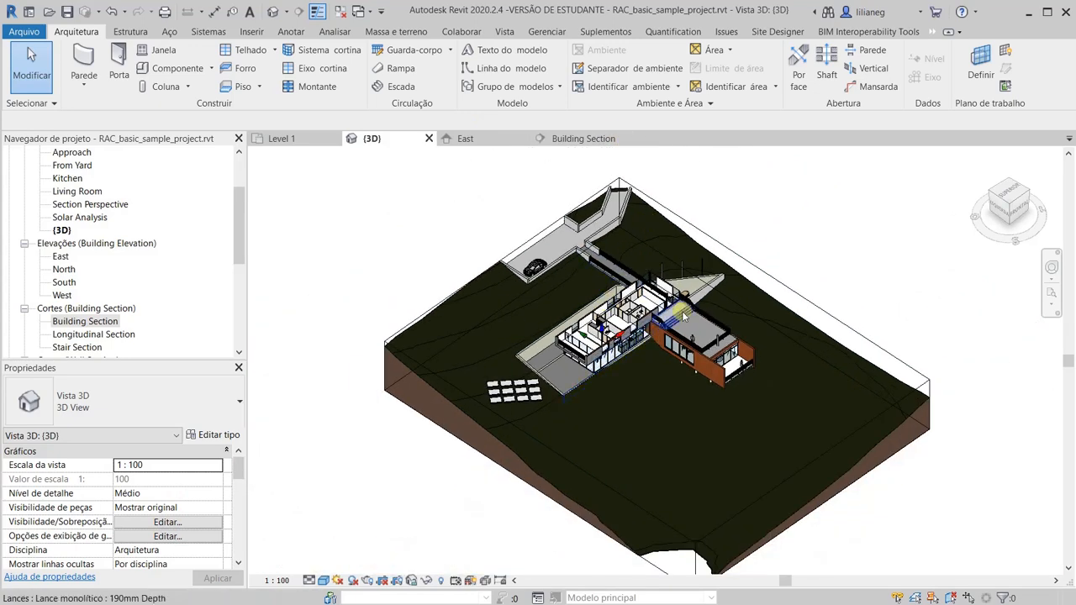
Step: Look at the Building Section view and return to the {3D} view
left_click(584, 139)
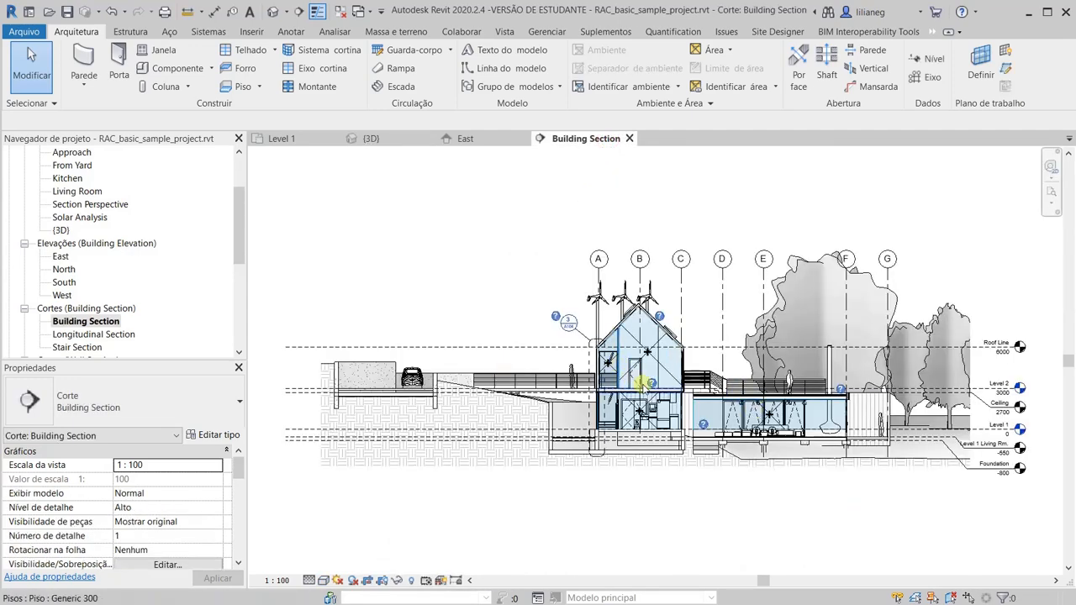
left_click(399, 138)
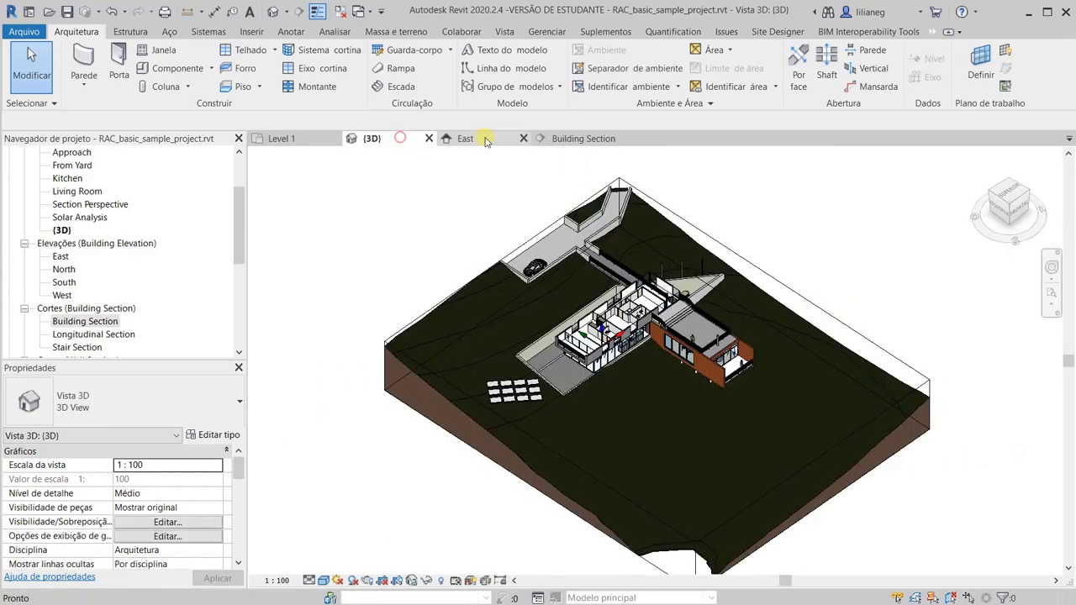
Step: Look at the East elevation, return to the {3D} view, and switch its view cropping on and off again
left_click(494, 140)
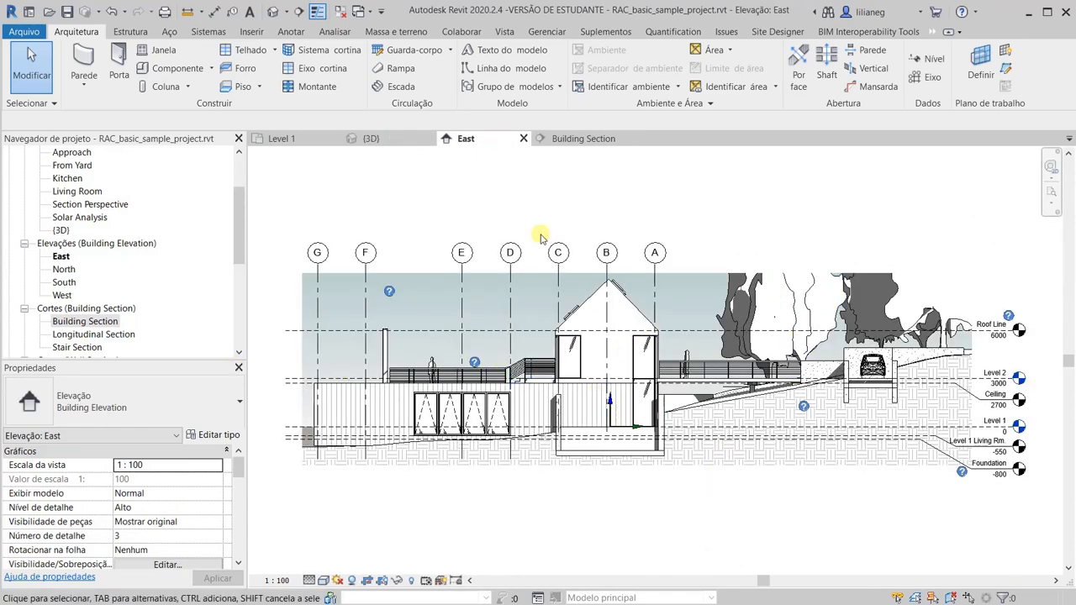
left_click(388, 141)
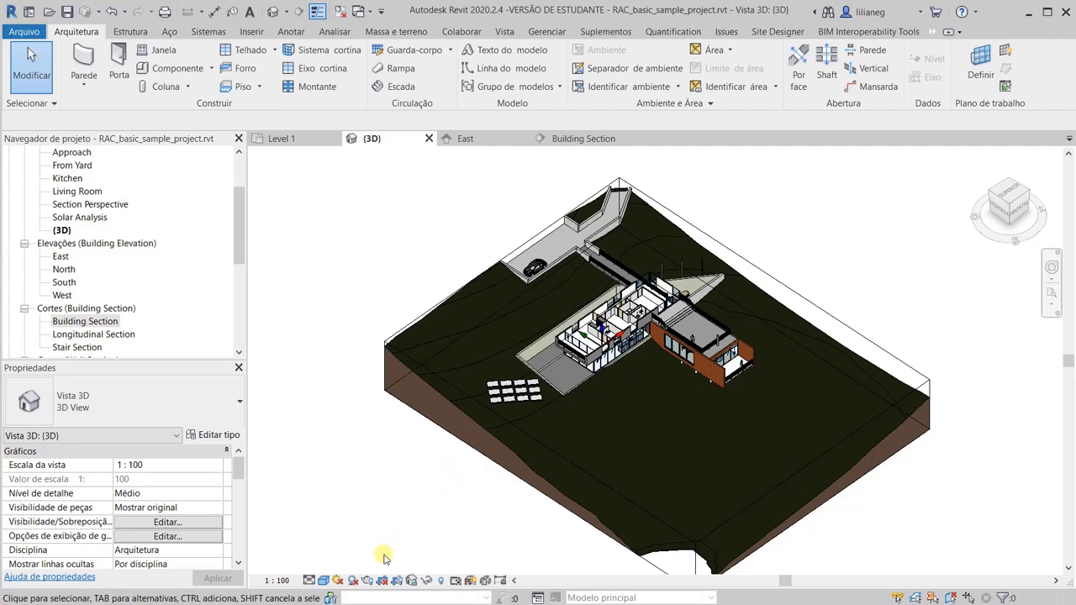
left_click(383, 581)
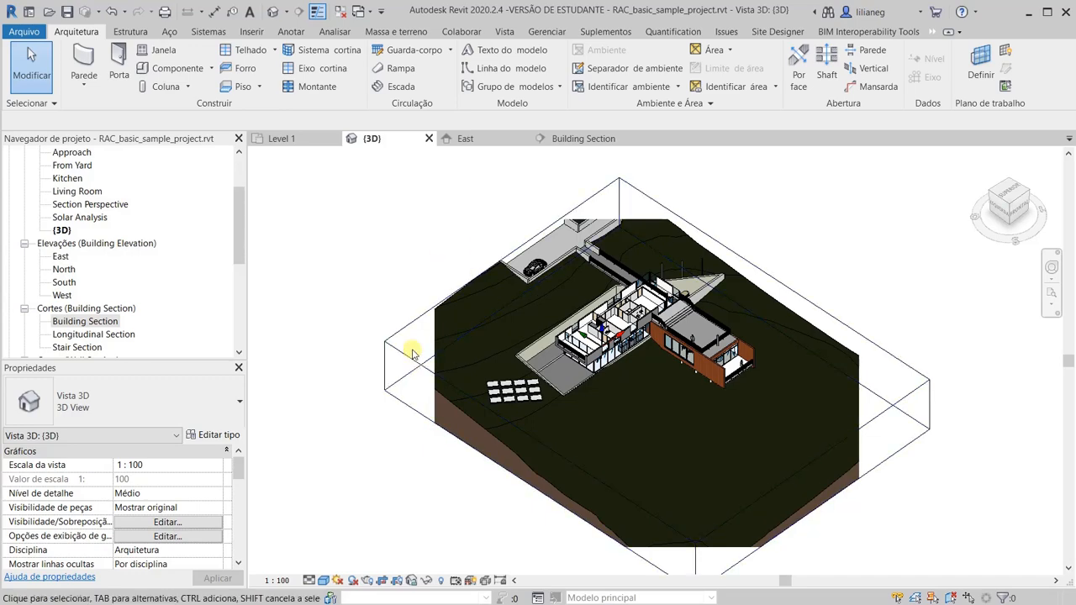
left_click(382, 581)
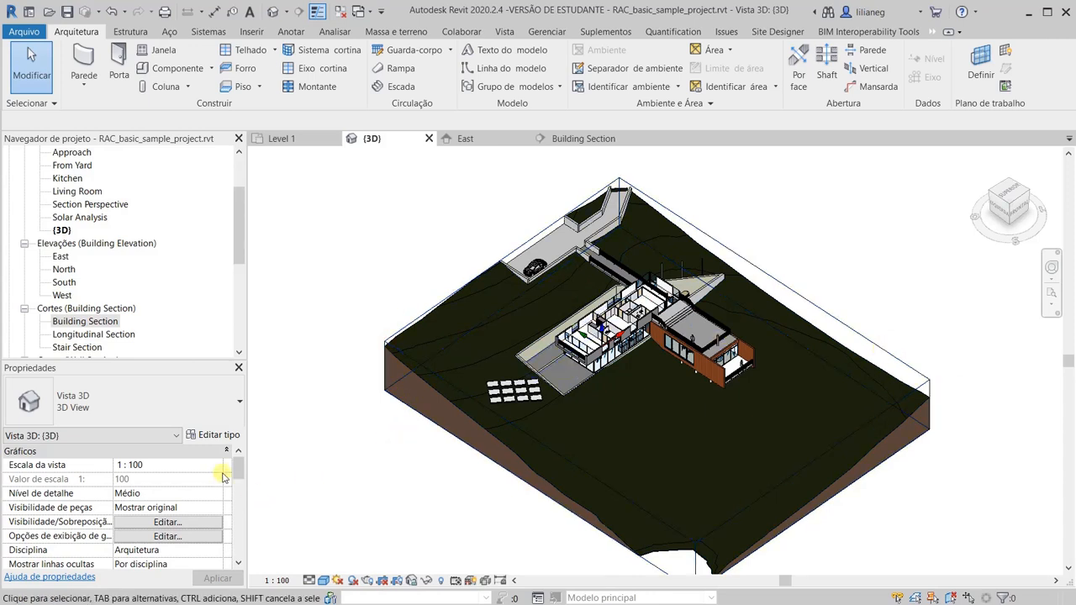
Step: Turn the {3D} view's section box off and on again to reset its extents around the whole model
left_click_drag(238, 472, 240, 499)
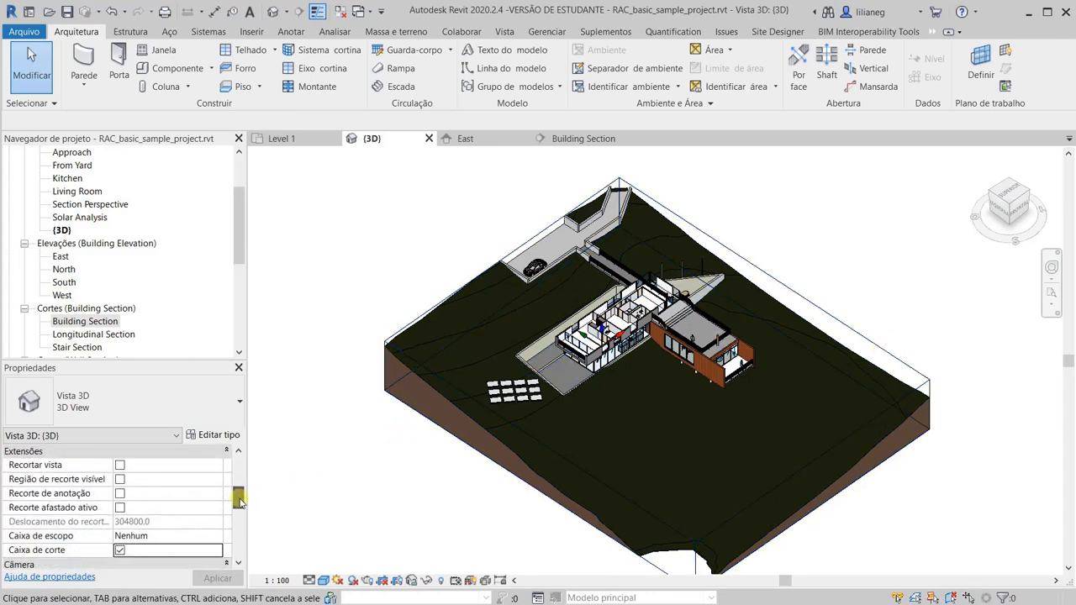
left_click(119, 551)
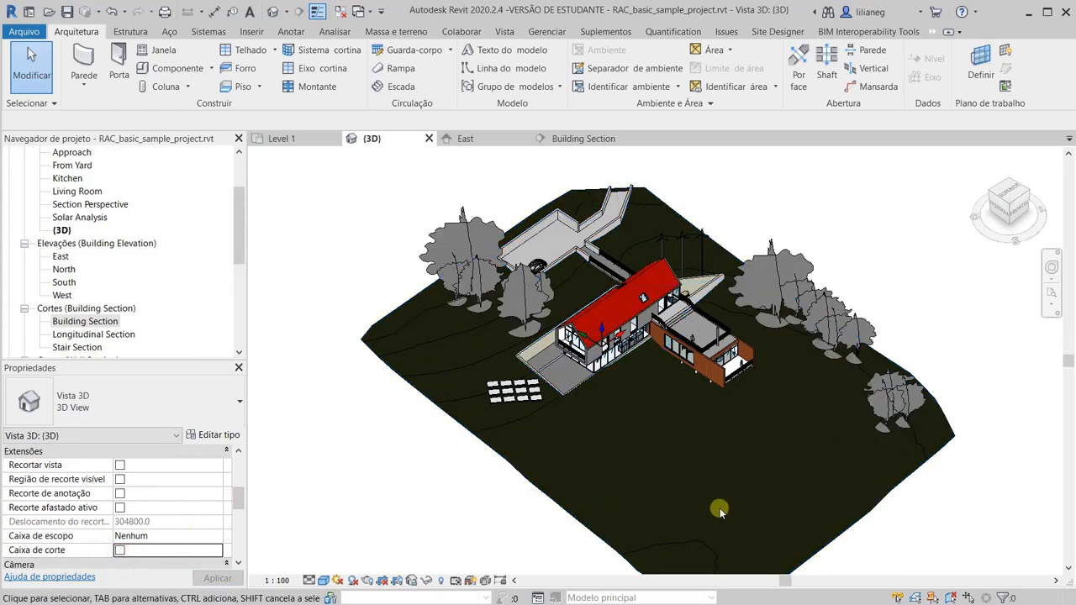
scroll(532, 433, "down", 2)
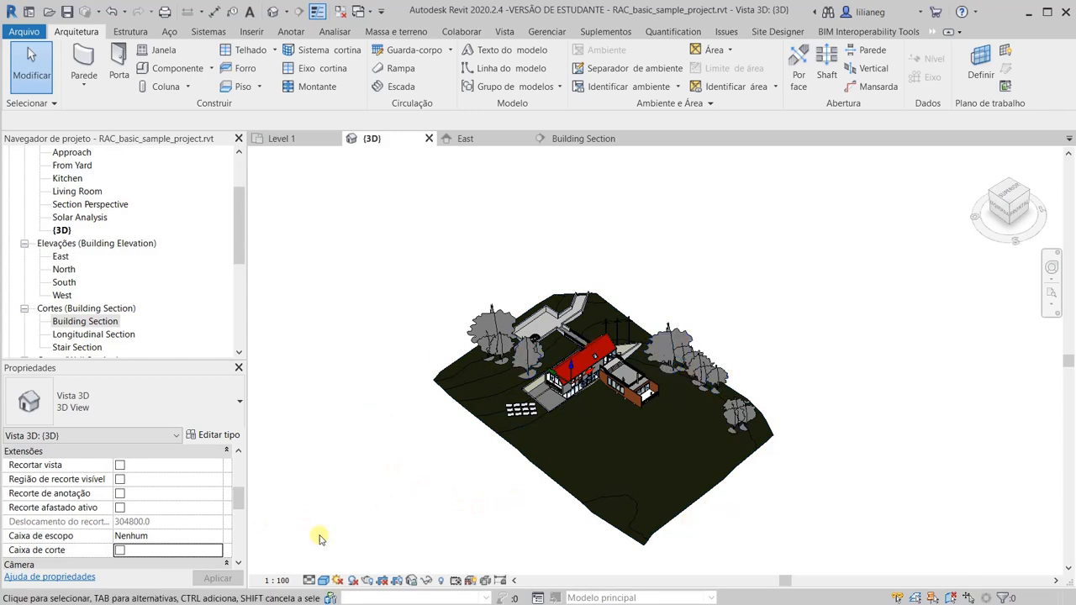
left_click(119, 550)
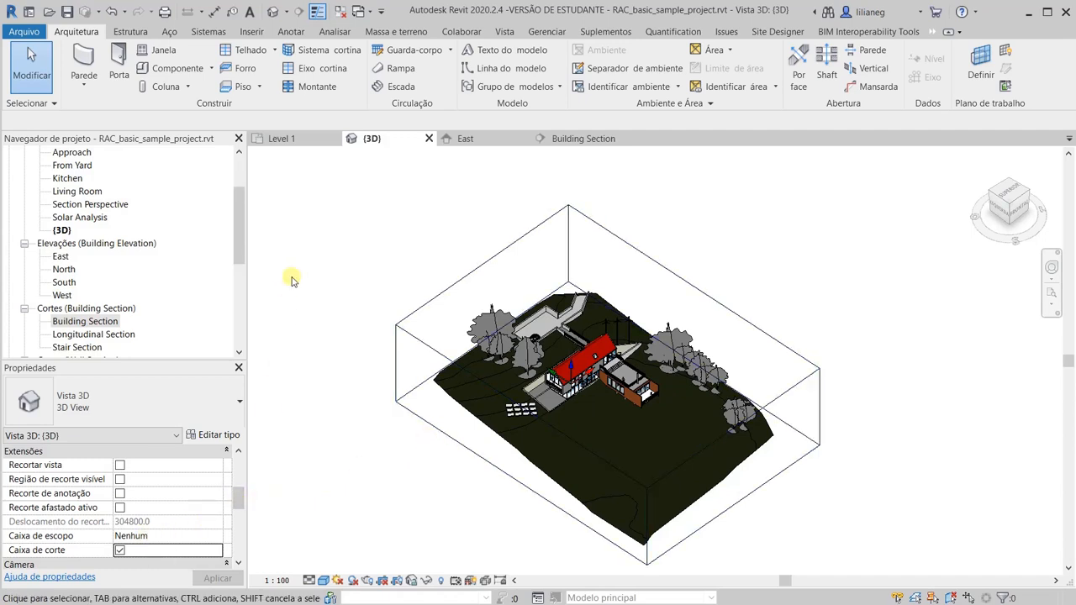
Step: Look through the Level 1, East and Building Section views and return to the {3D} view
left_click(300, 139)
left_click(387, 139)
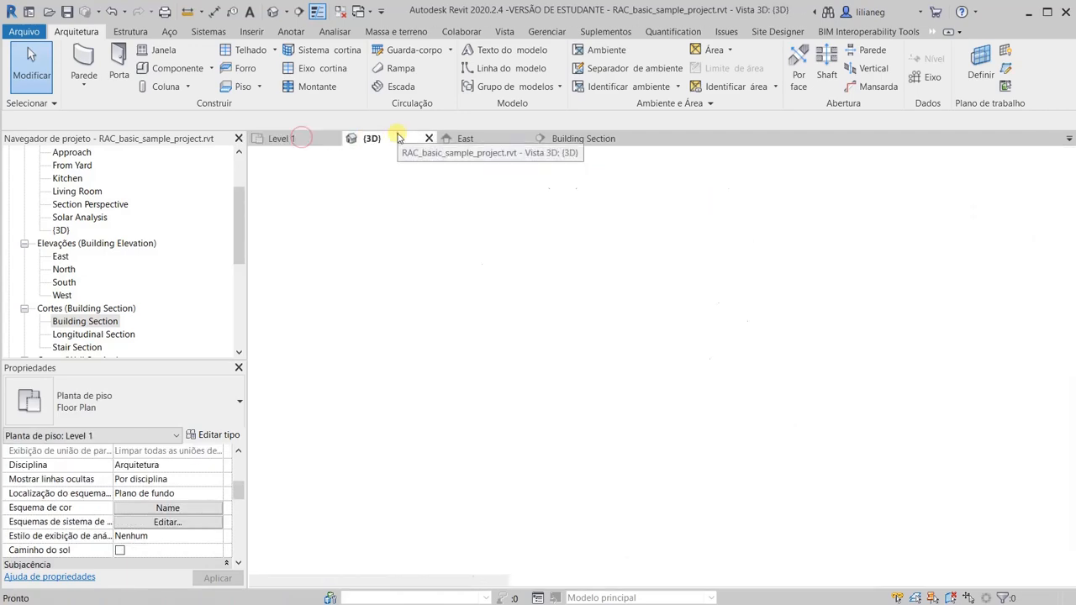
left_click(467, 139)
left_click(599, 138)
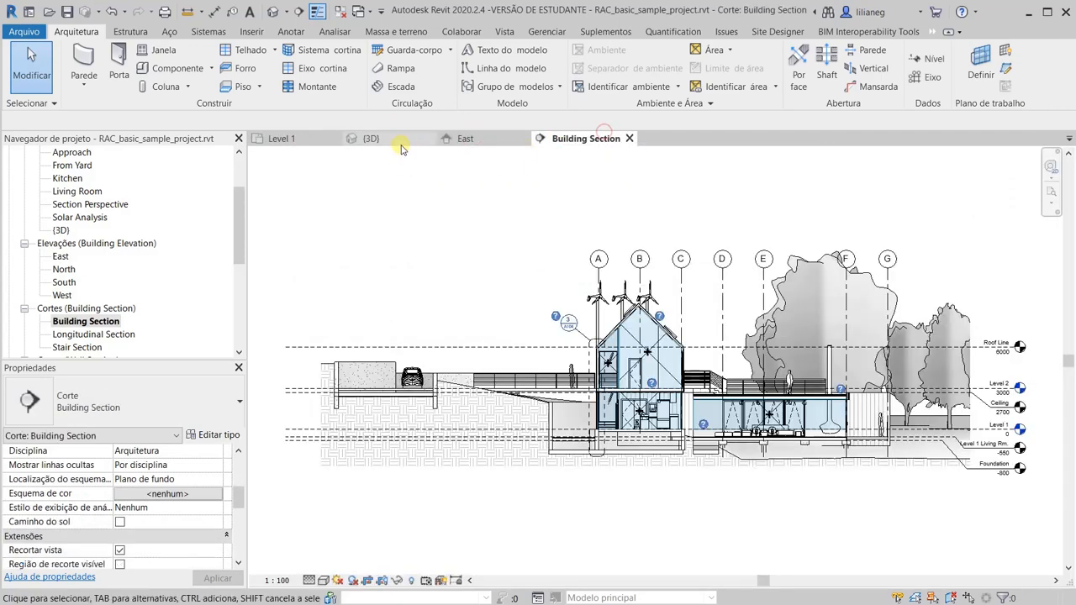
left_click(398, 142)
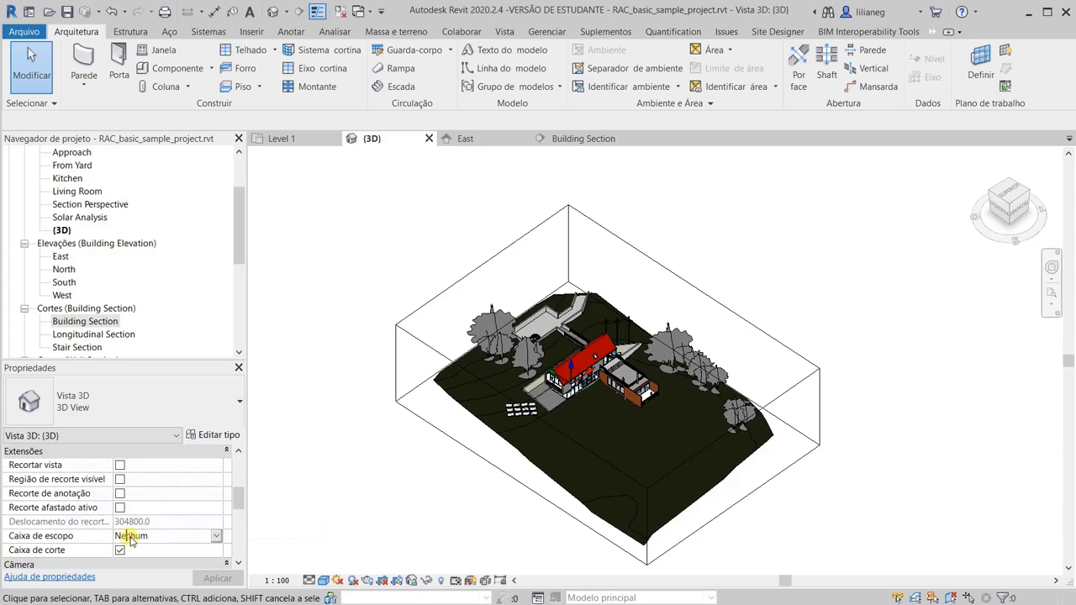
Step: Check the scope box choices for the {3D} view, keep Nenhum, and leave the property
left_click(215, 538)
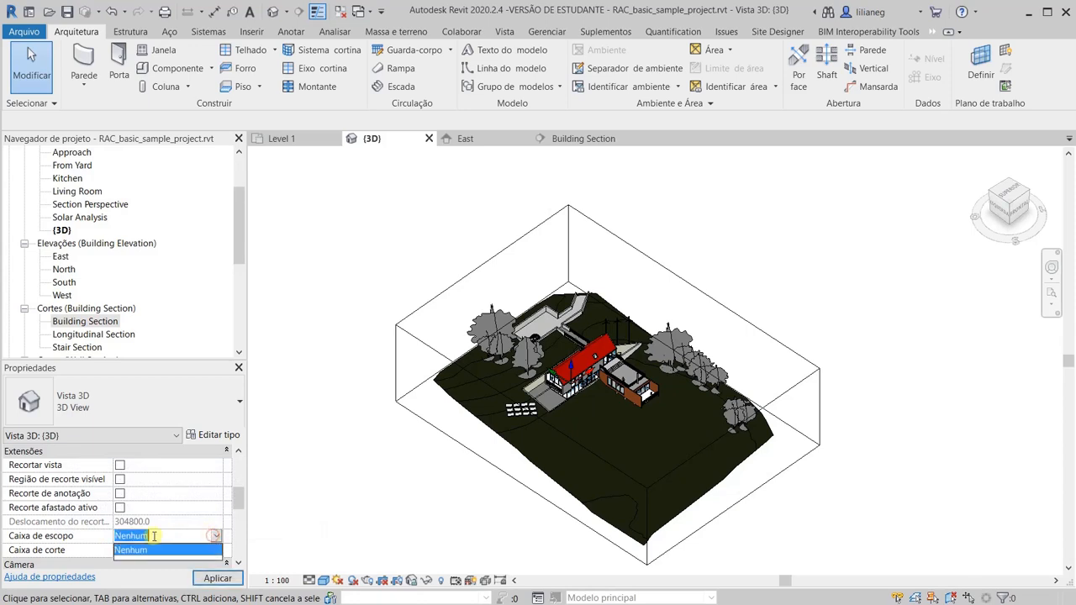
left_click(133, 551)
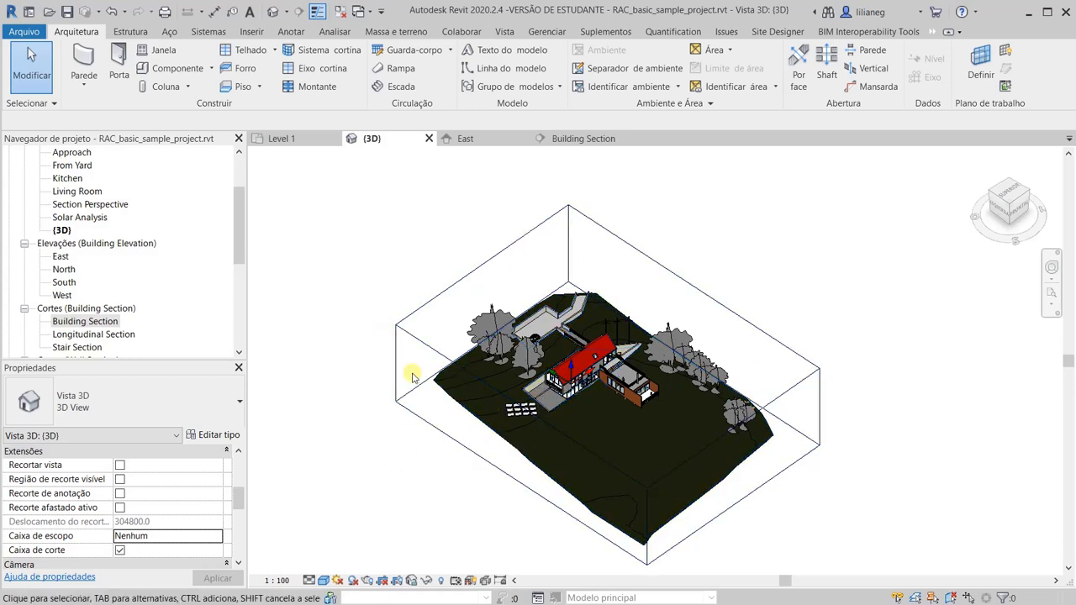
left_click(361, 538)
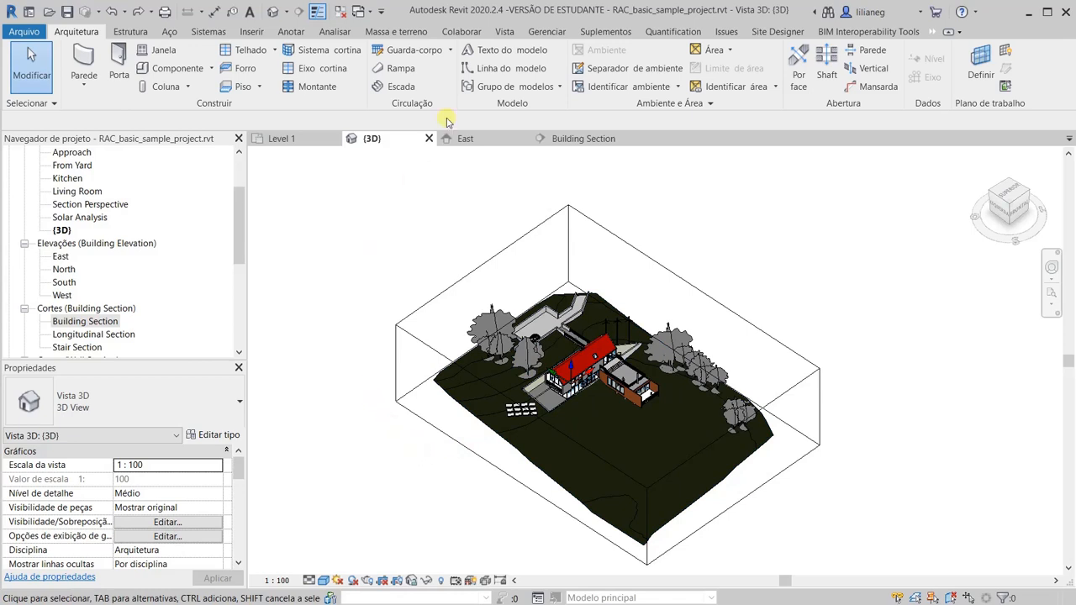
Step: Compare scope box tool availability across Level 1, East and Building Section, and go back to the Level 1 plan
left_click(504, 32)
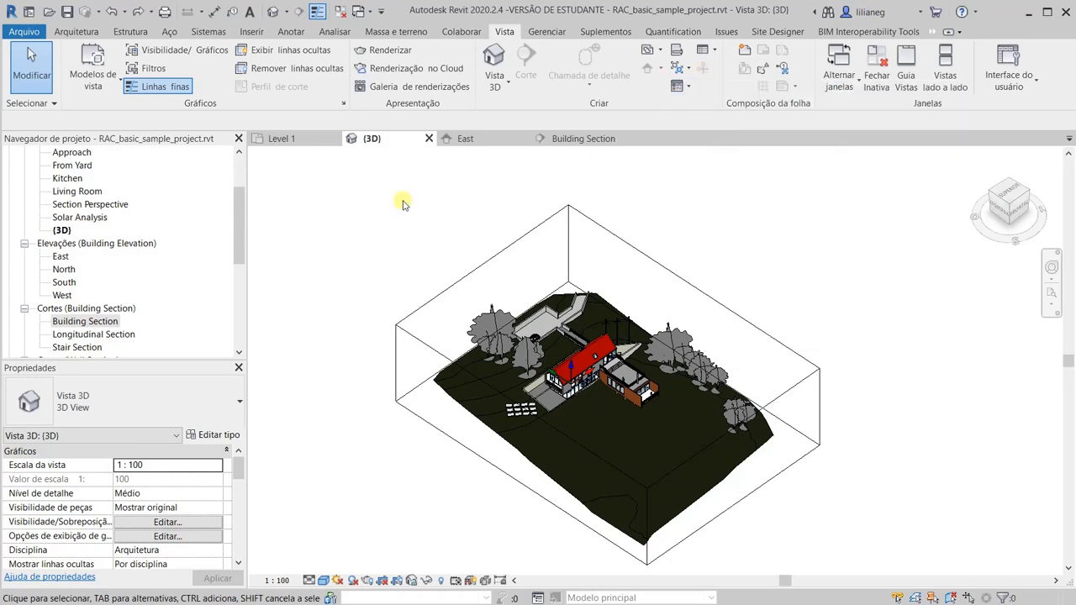
left_click(305, 140)
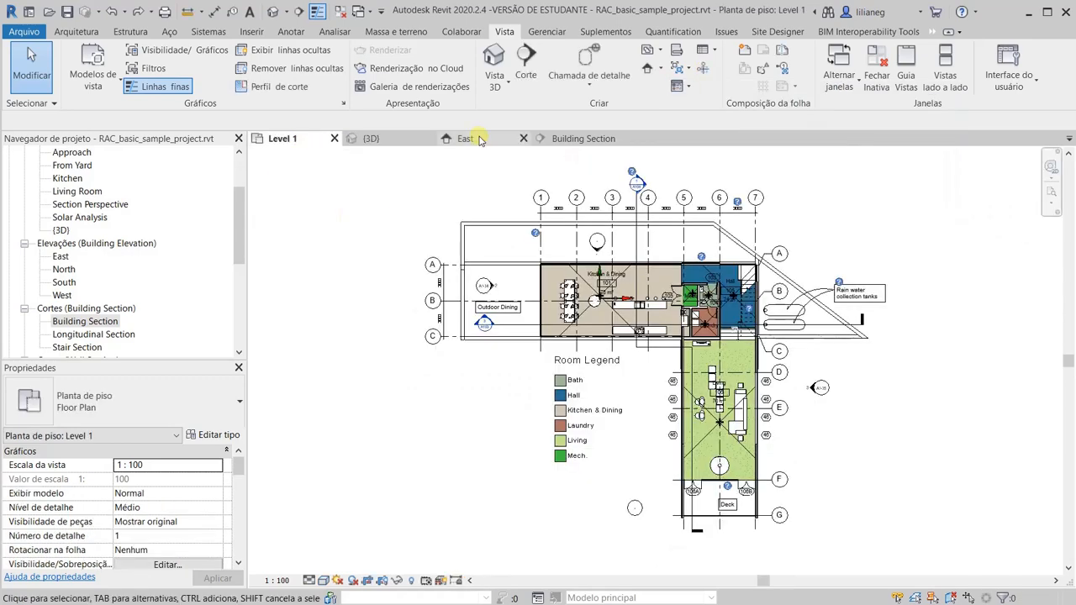
left_click(480, 140)
left_click(575, 140)
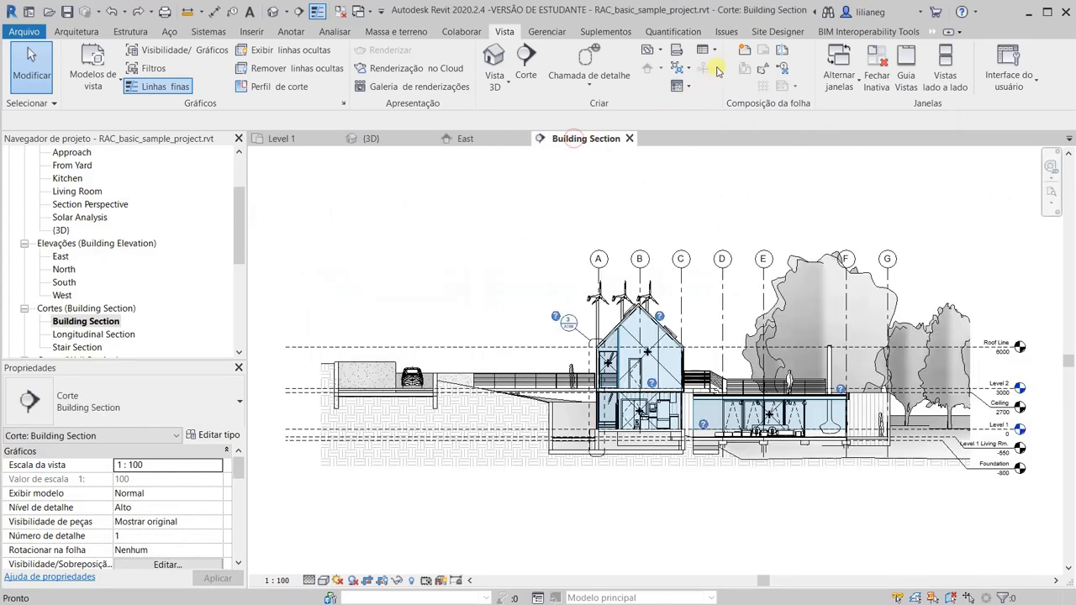
left_click(284, 139)
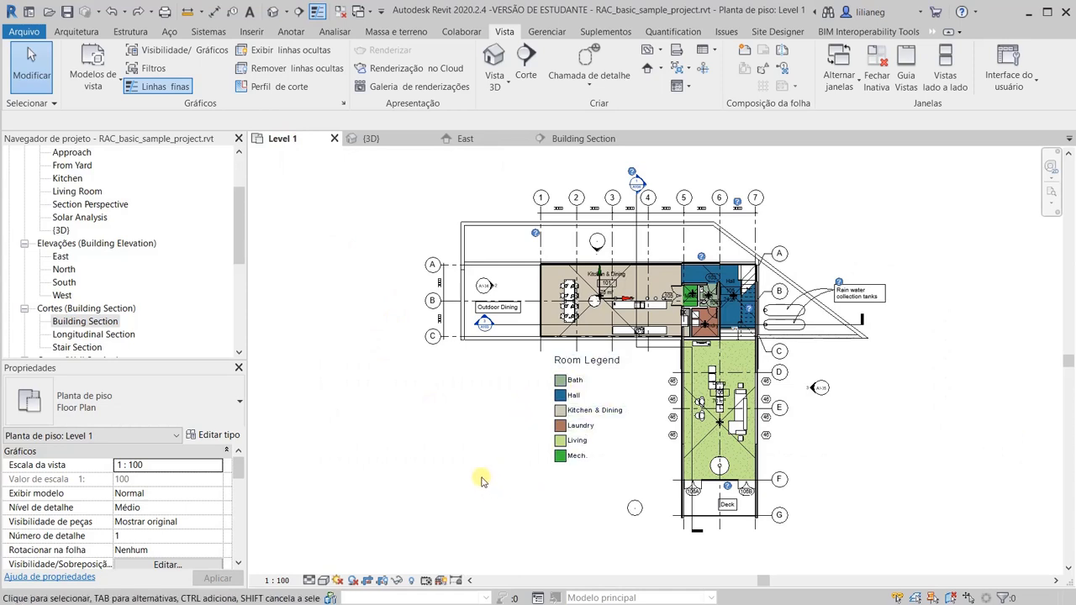
Step: Turn off cropping in the Level 1 plan and draw a scope box around the whole house and its grid bubbles
scroll(482, 480, "down", 4)
middle_click_drag(461, 497, 536, 441)
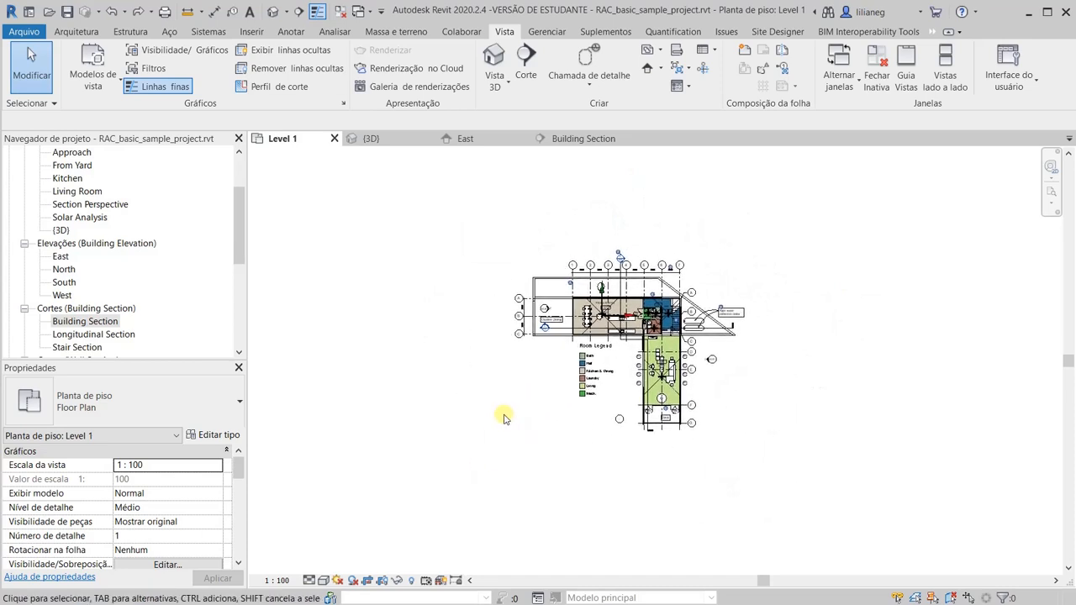
left_click(702, 72)
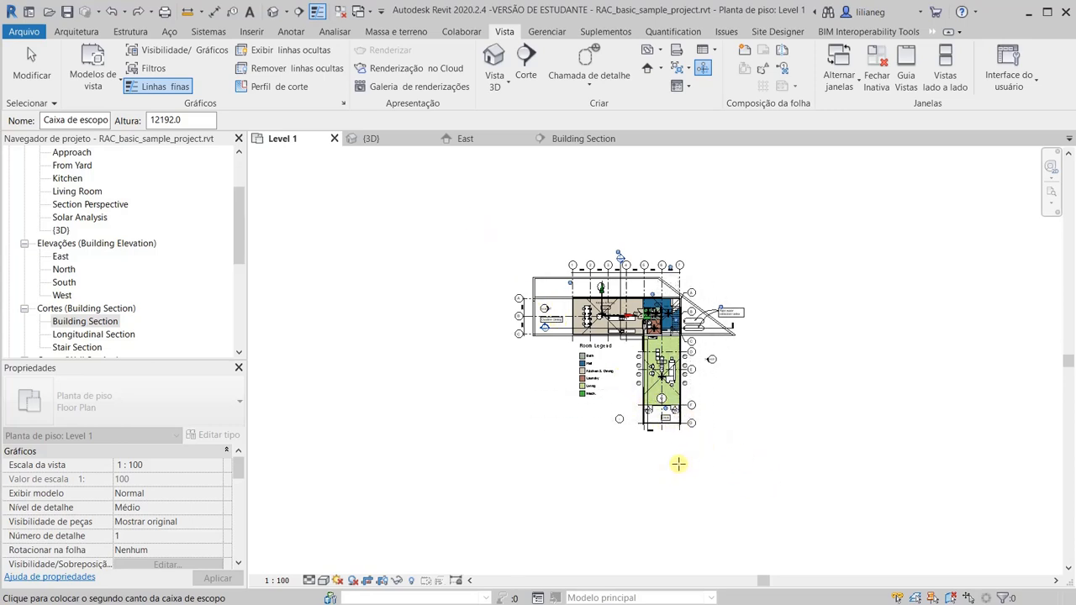
left_click(368, 582)
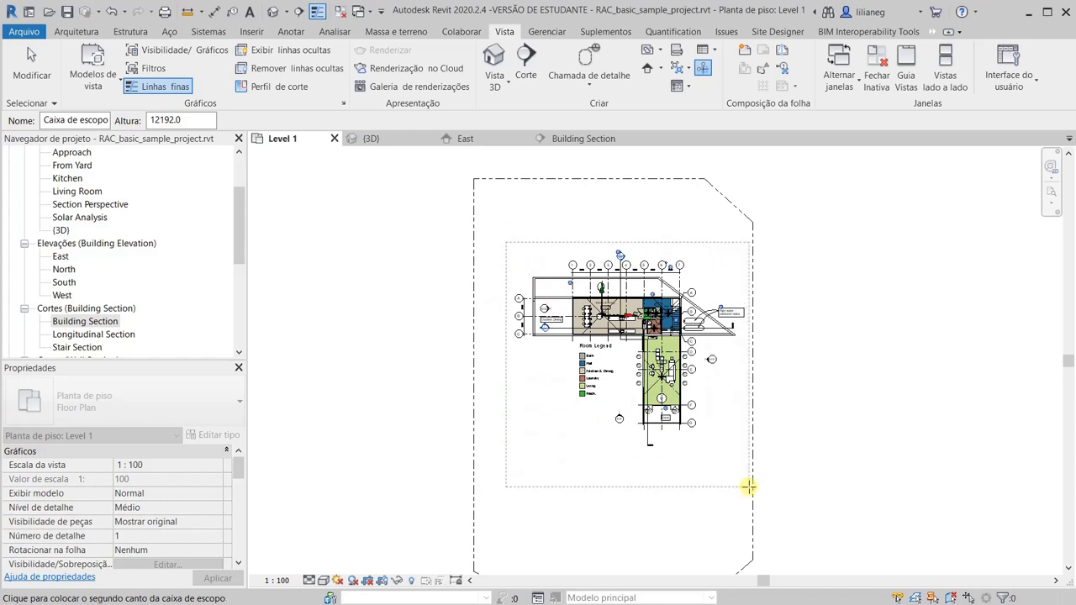
left_click(748, 487)
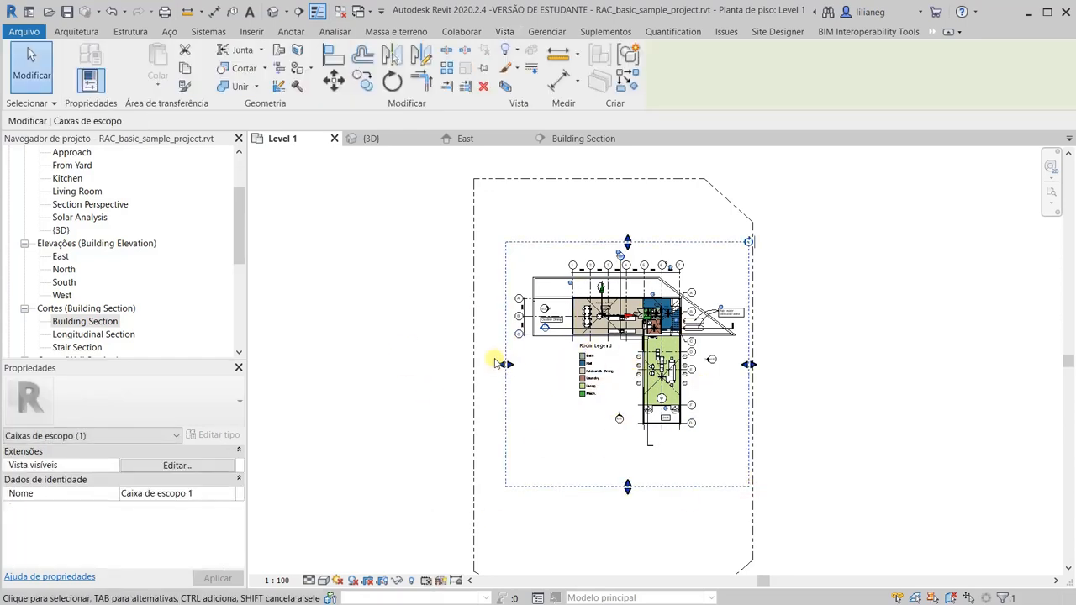
Step: Examine the new scope box's extents in the {3D}, East and Building Section views
left_click(371, 138)
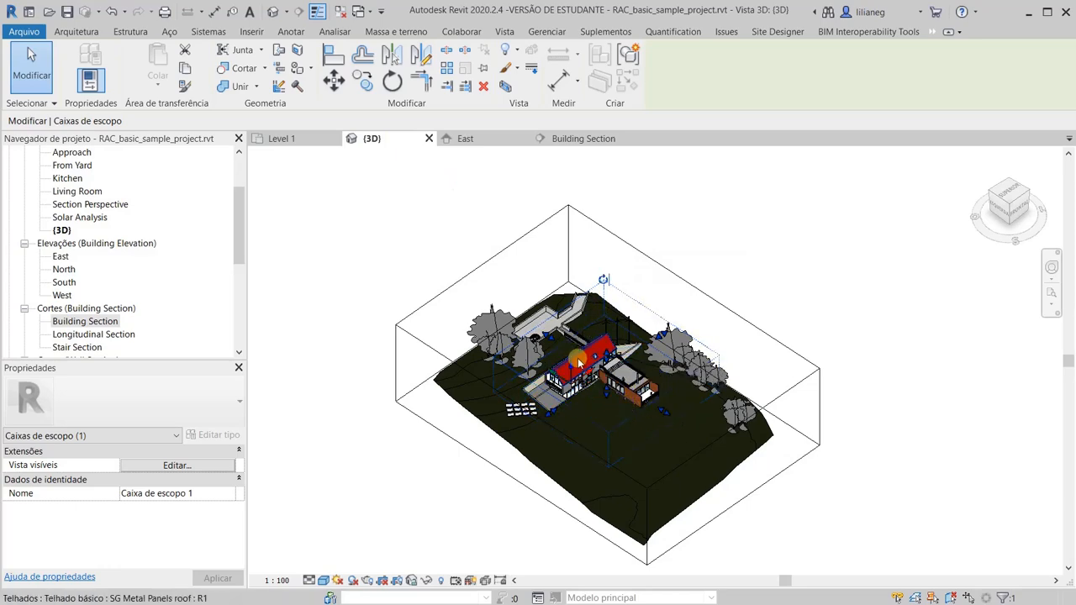
scroll(578, 360, "up", 3)
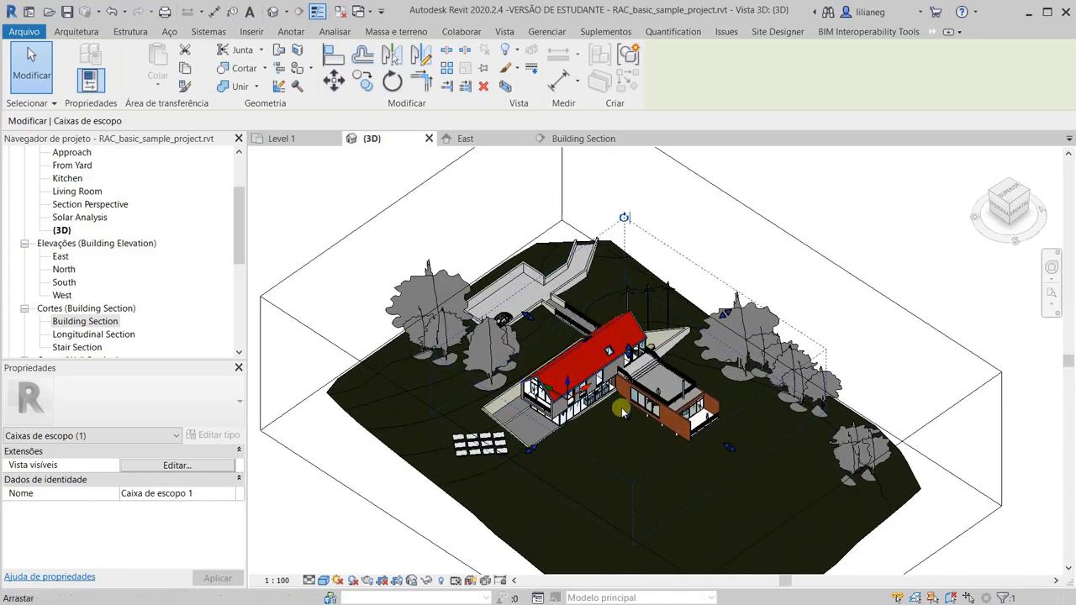
left_click(506, 139)
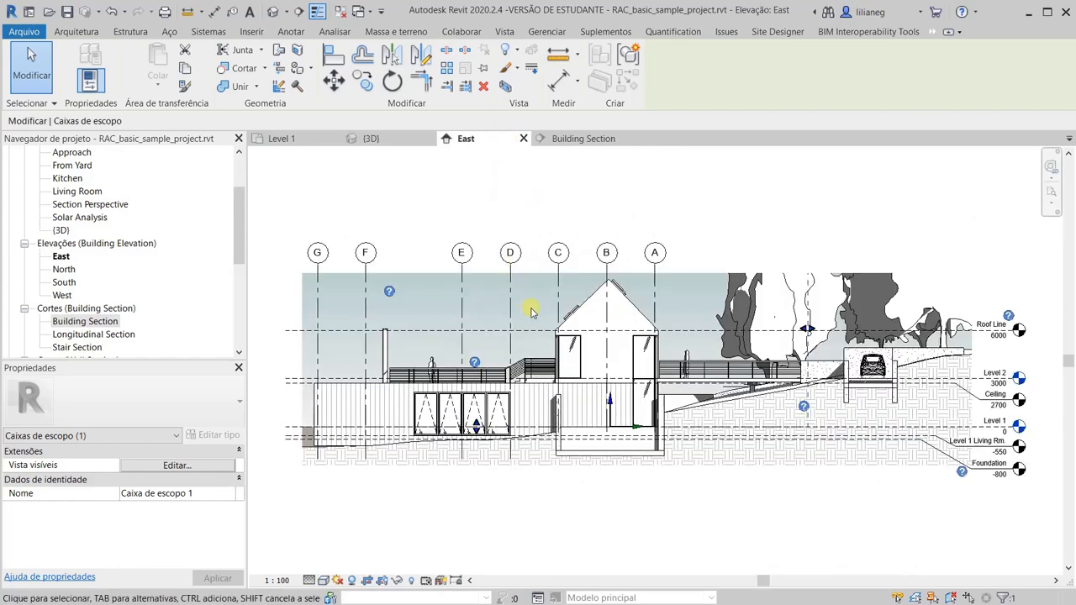
left_click(564, 140)
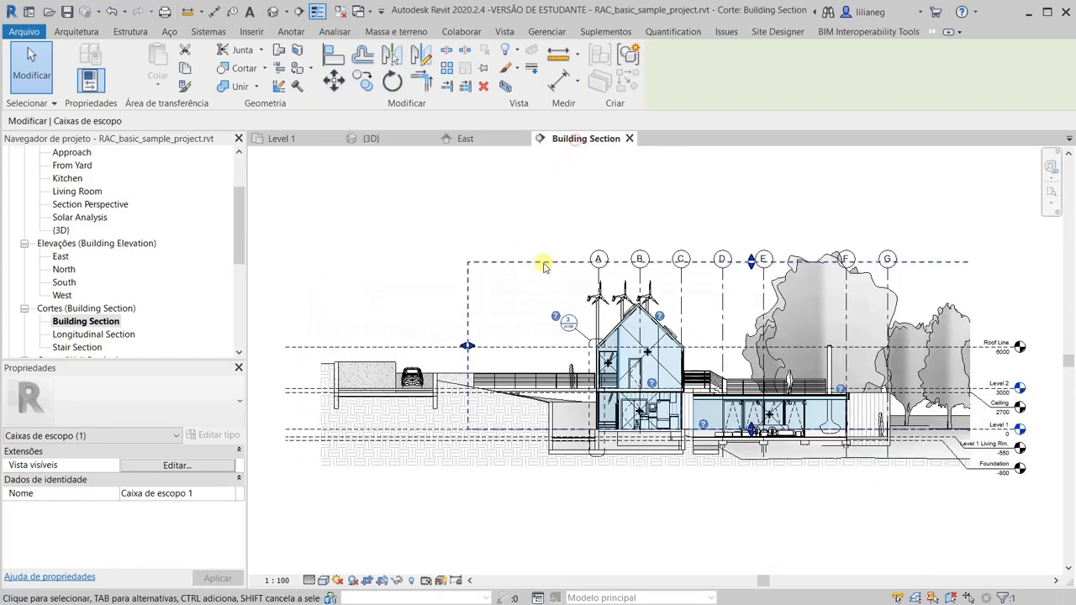
Step: Turn off view cropping in the Building Section and the East elevation to expose the full scope box outline
left_click(367, 580)
scroll(559, 475, "down", 2)
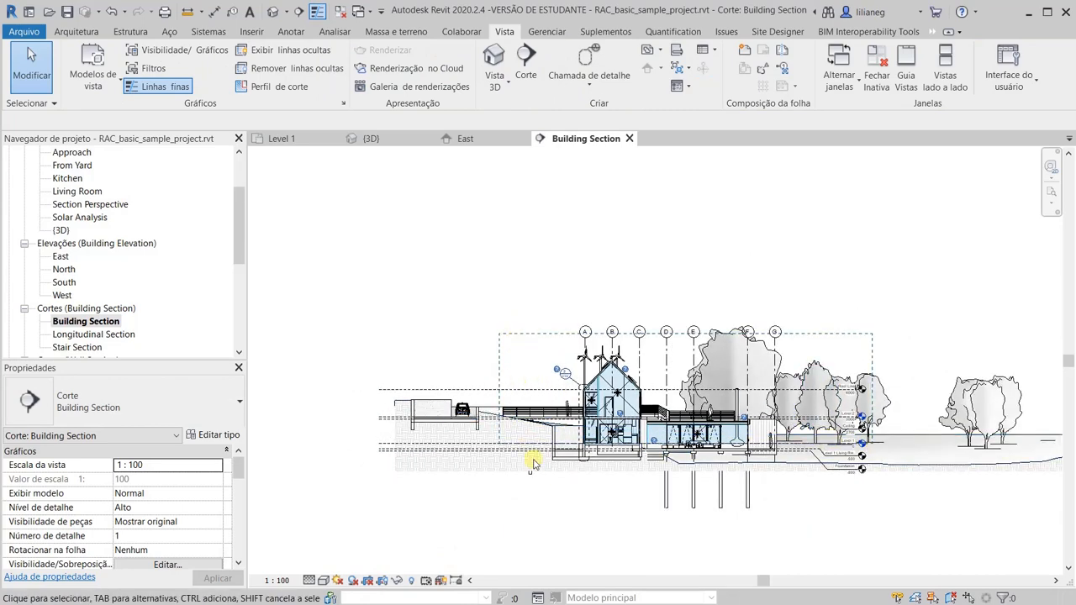
left_click(466, 139)
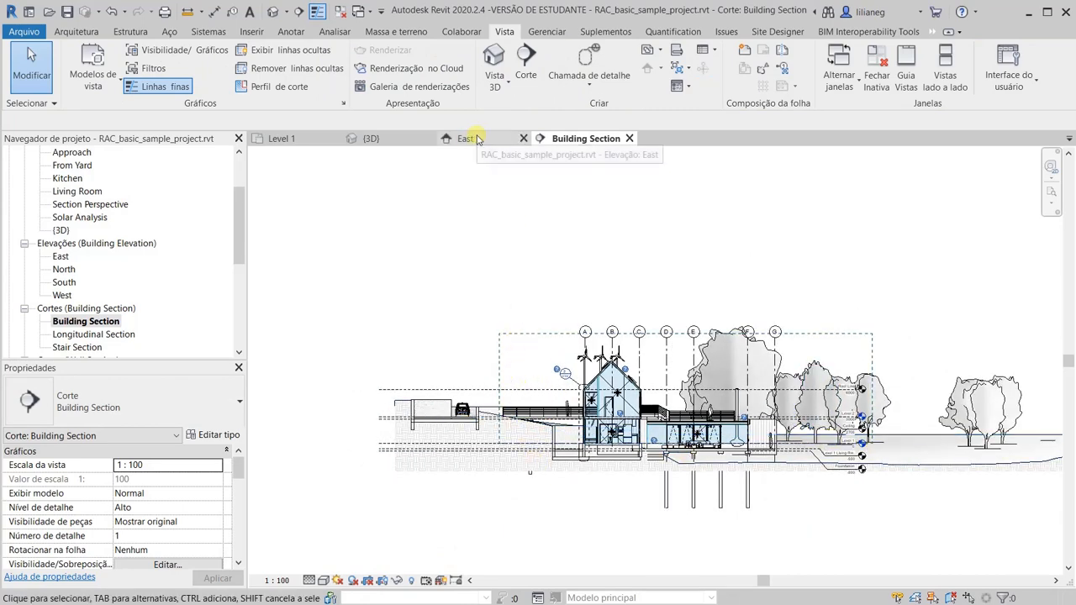
left_click(368, 581)
scroll(444, 340, "down", 3)
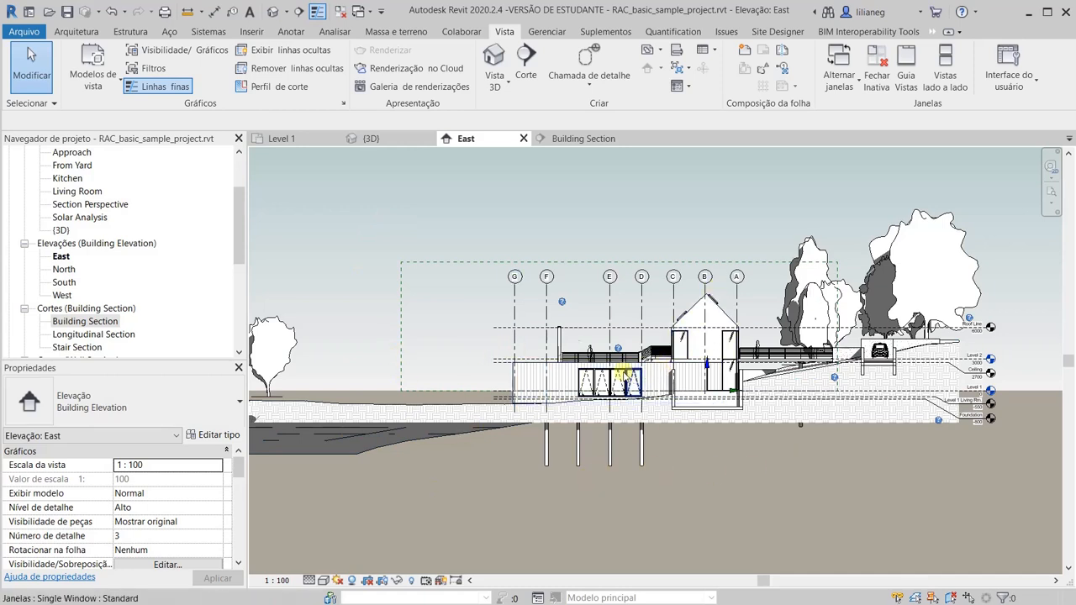
Step: Resize the scope box in the East elevation: extend it beyond the parked car, pull its opposite side near grid G, and lower its base below Foundation
left_click(401, 332)
left_click(398, 331)
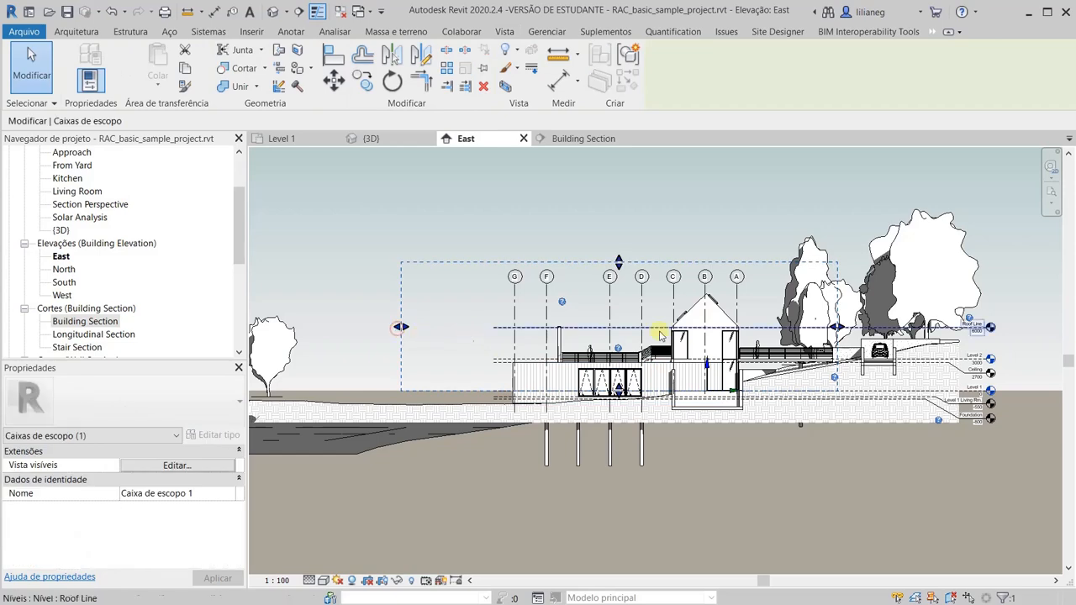
left_click_drag(859, 326, 958, 326)
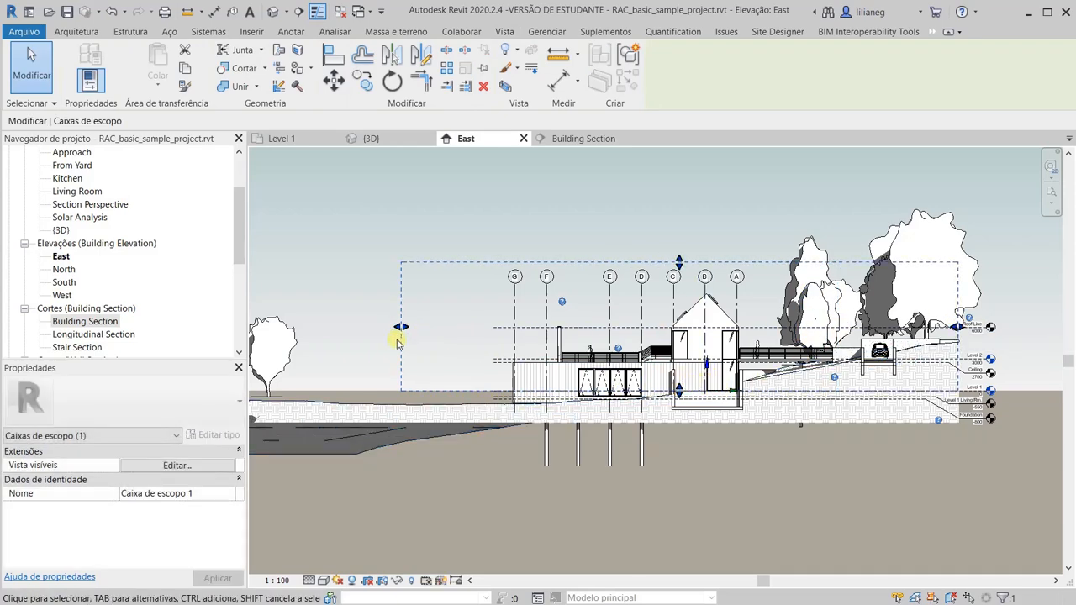
left_click_drag(401, 327, 491, 327)
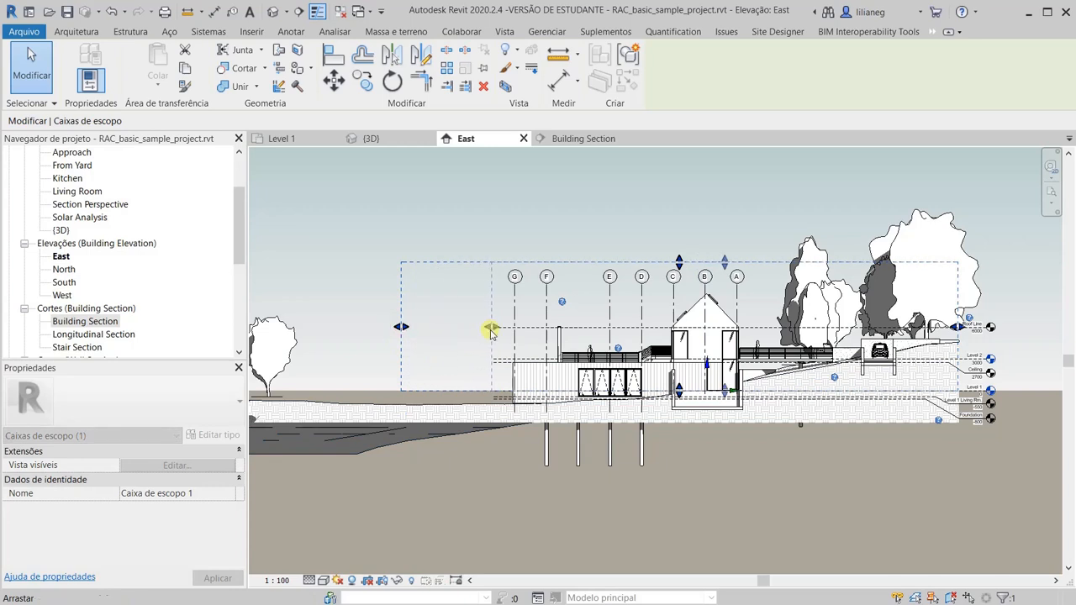
left_click_drag(725, 389, 721, 417)
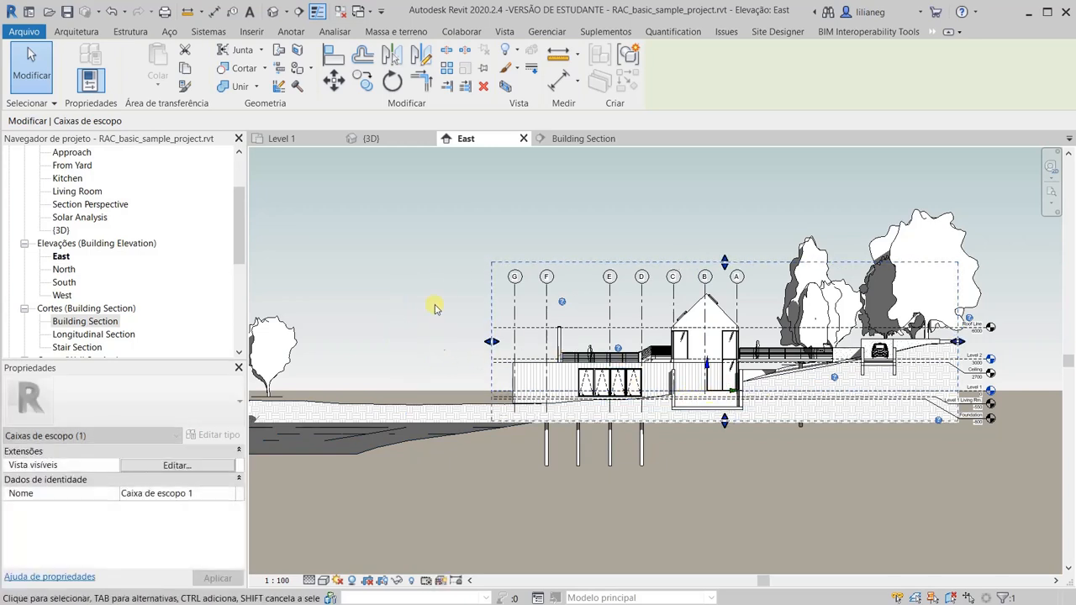
Step: Extend the scope box's side beyond grid G outward to the nearby trees in the Building Section view
left_click(599, 140)
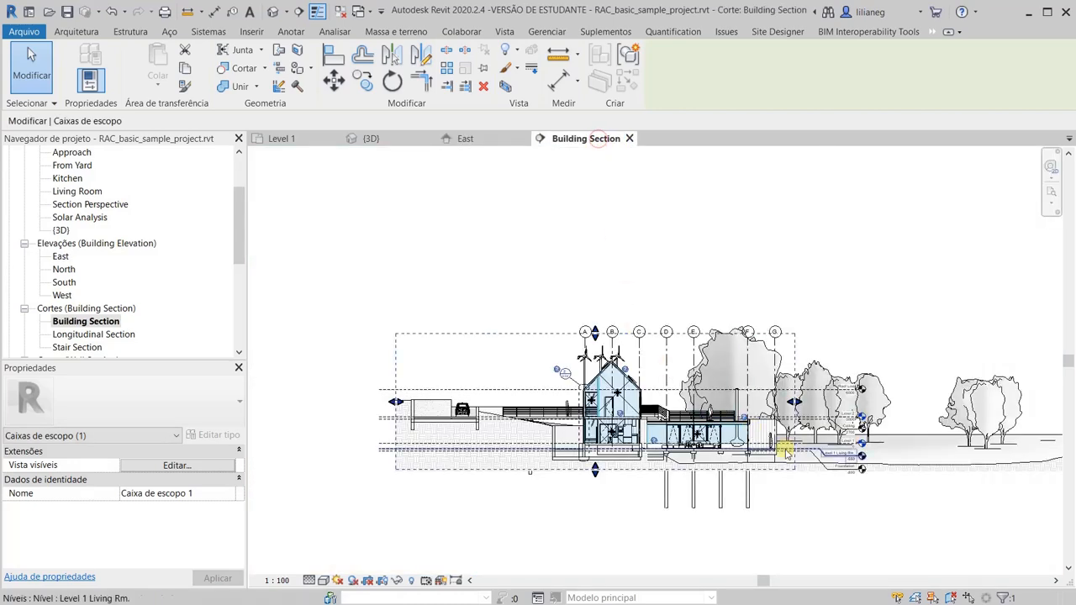
left_click_drag(794, 402, 827, 402)
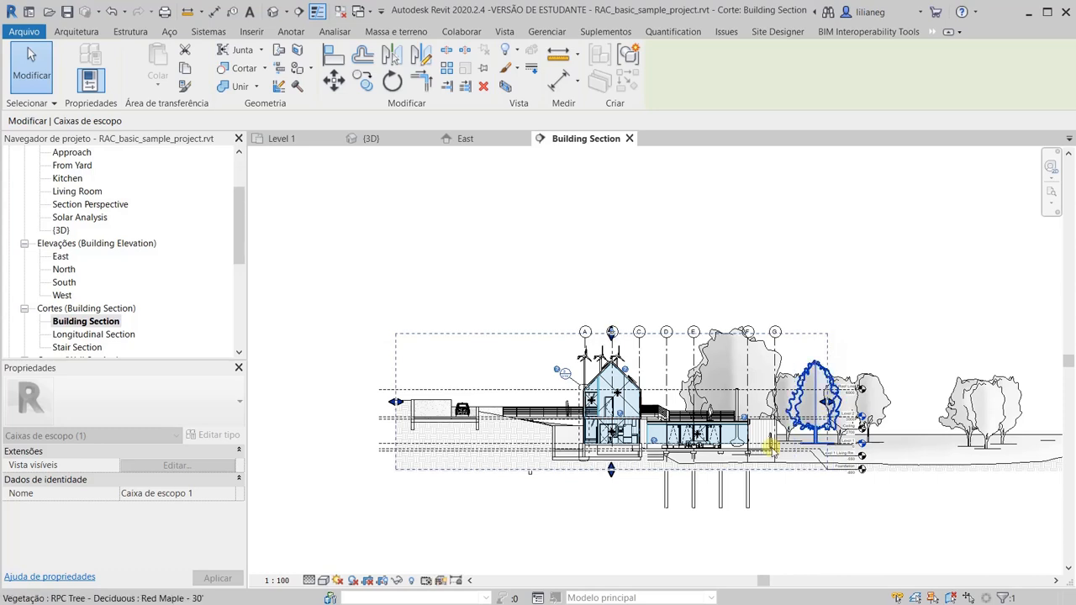
Step: Rename the scope box as GERAL in the {3D} view
left_click(302, 143)
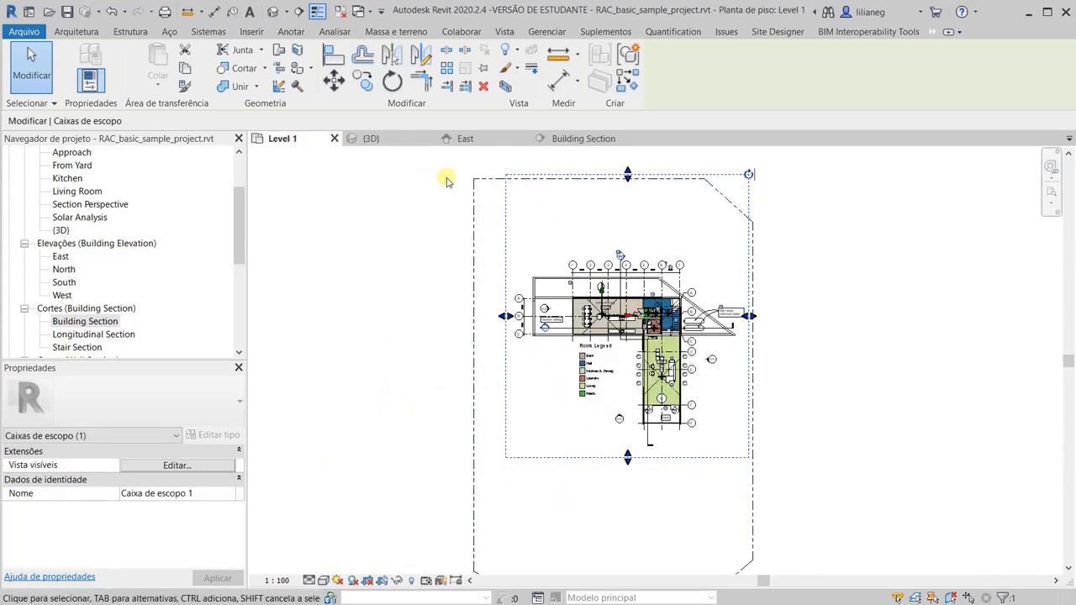
left_click(401, 140)
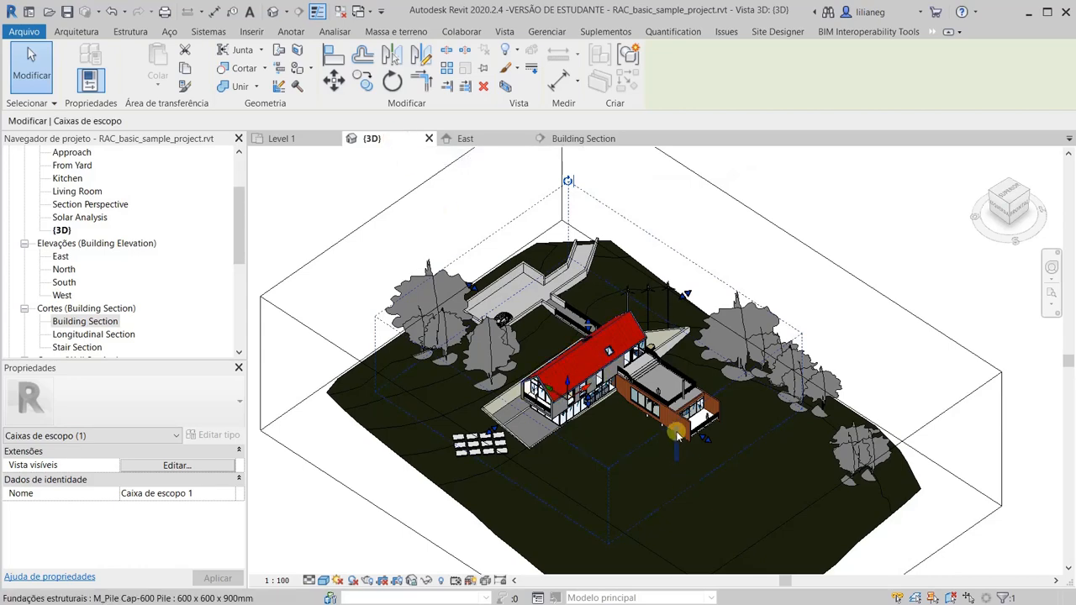
scroll(677, 436, "down", 3)
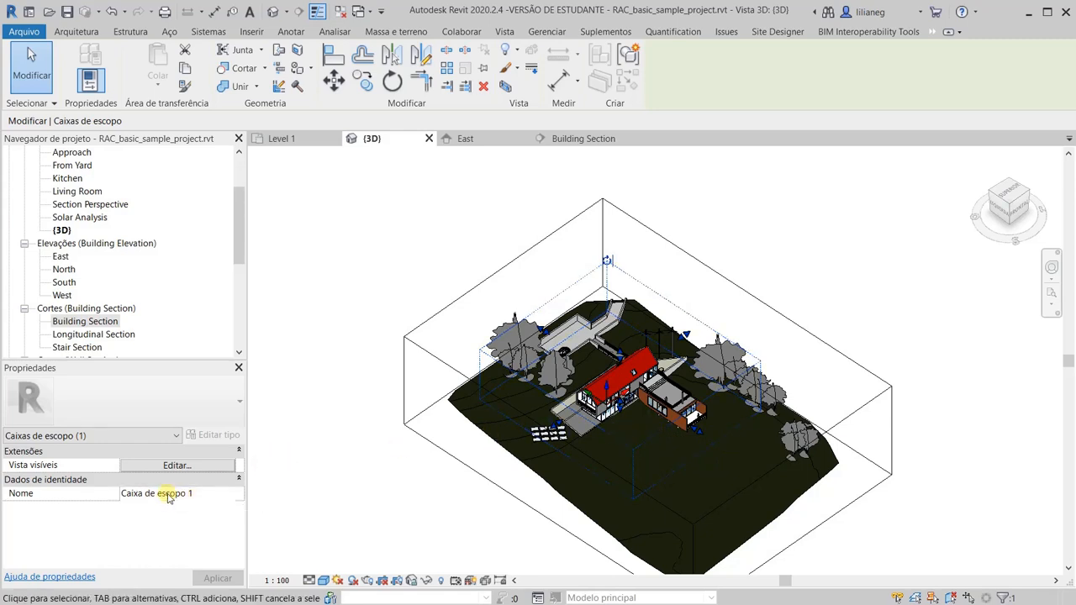
left_click_drag(215, 493, 65, 493)
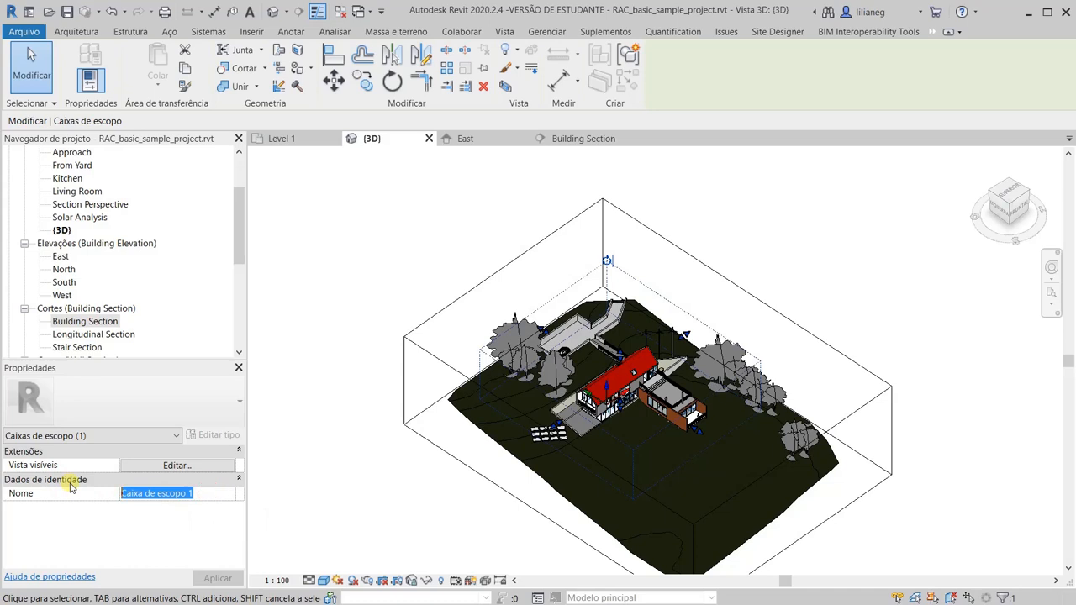
type("GERAL")
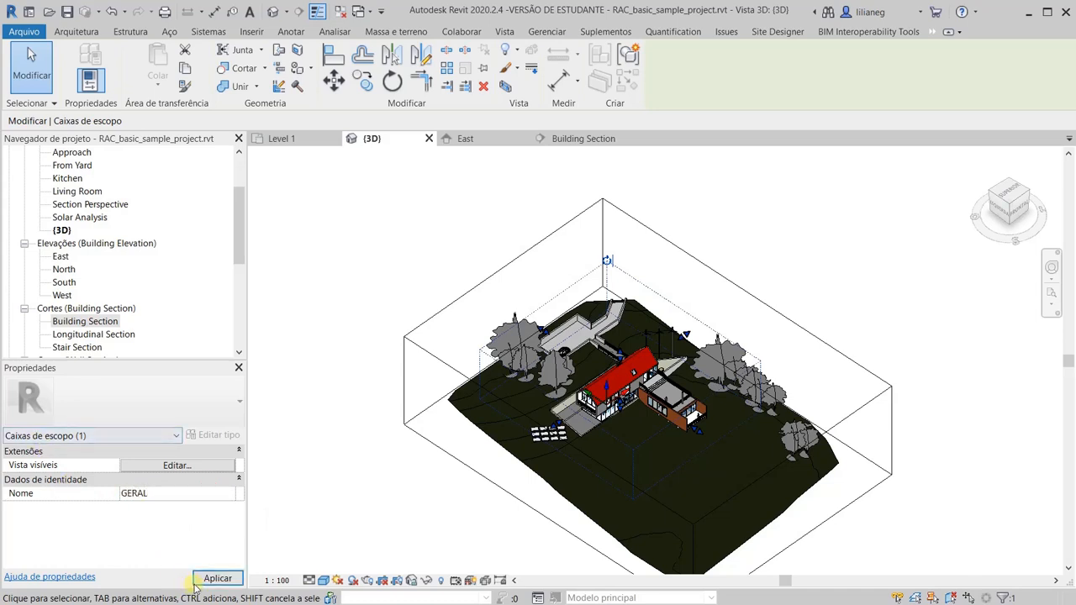
left_click(198, 580)
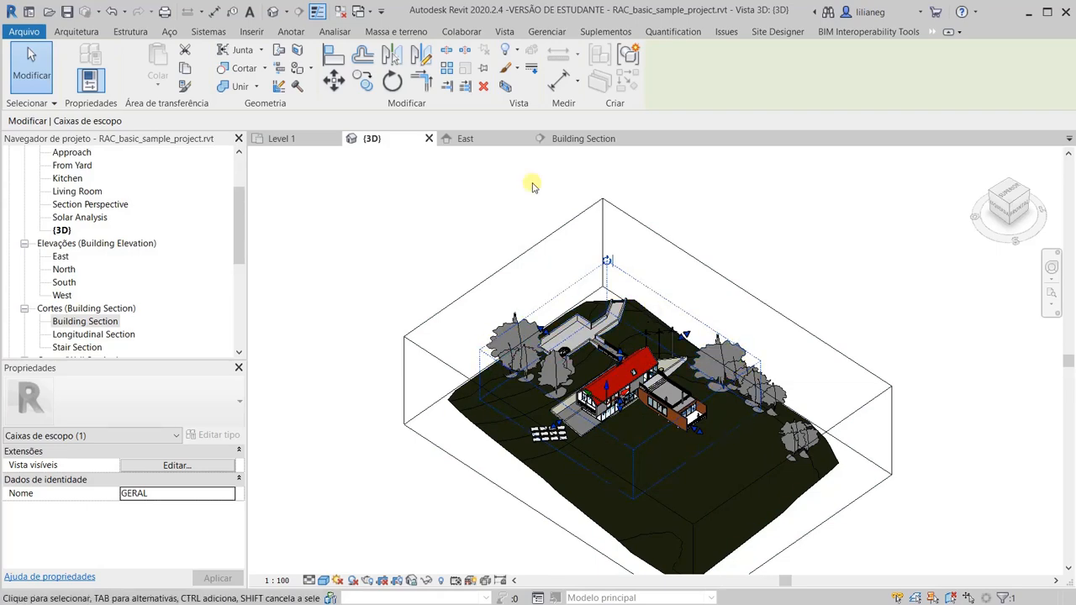
Step: Check the scope box in the East and Building Section views, and assign GERAL as the scope box of the {3D} view
left_click(463, 138)
left_click(580, 139)
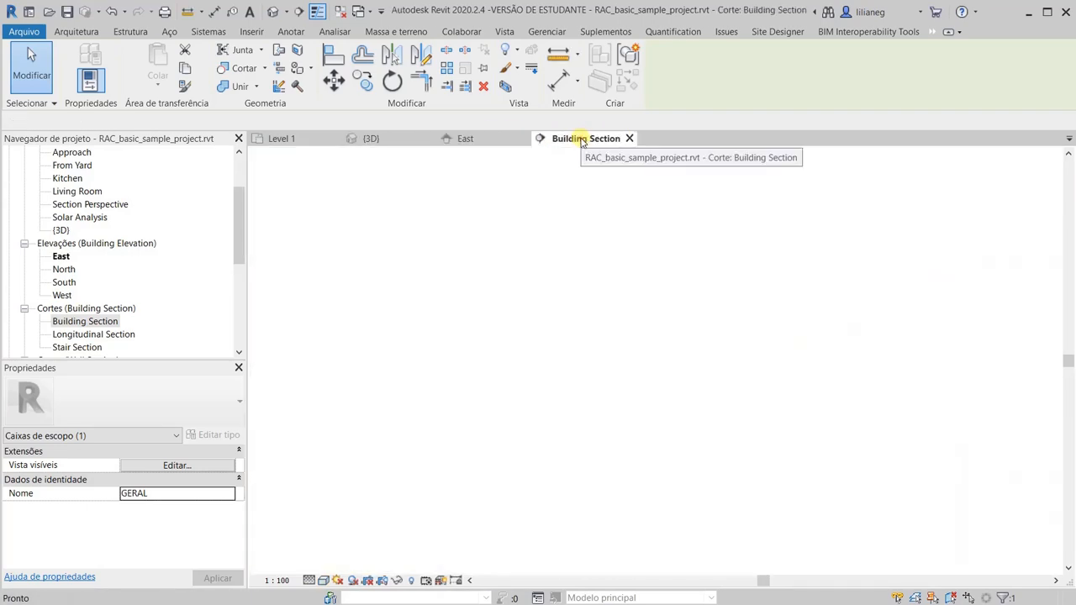
left_click(472, 141)
left_click(374, 138)
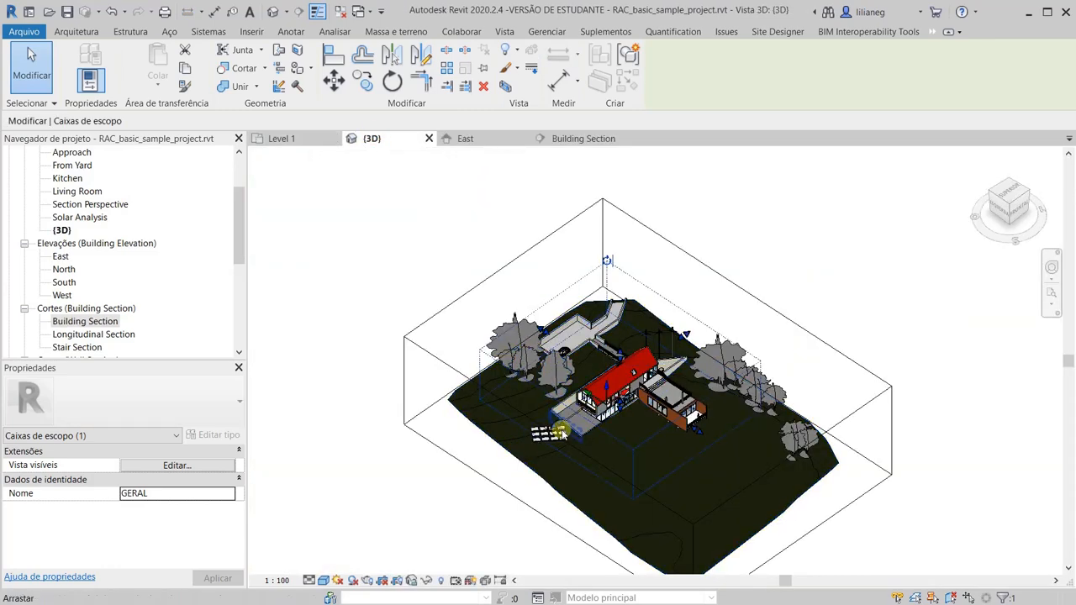
left_click(347, 245)
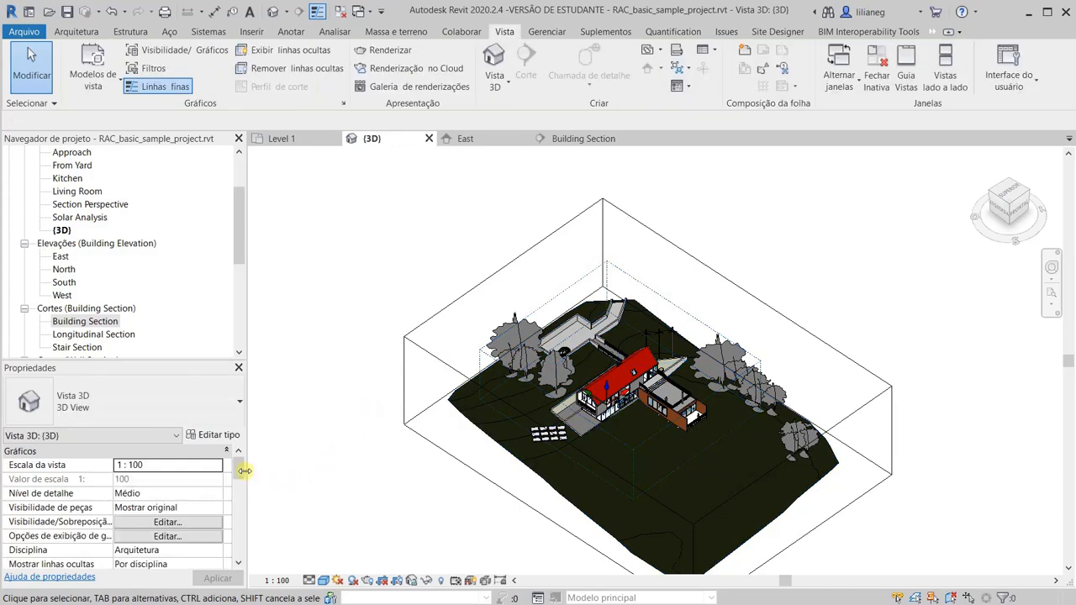
left_click_drag(239, 470, 238, 500)
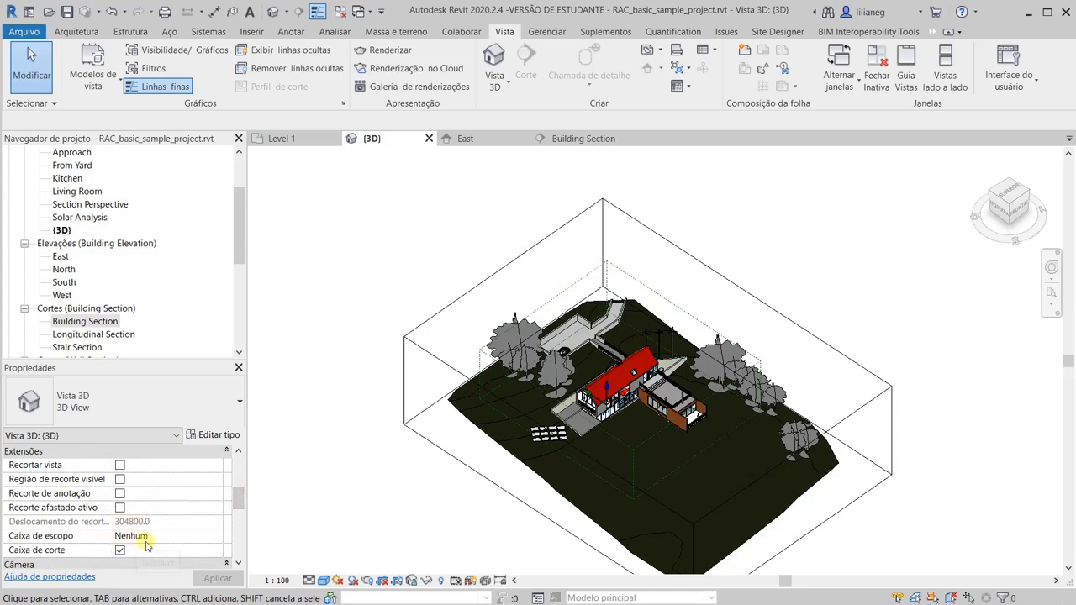
left_click(158, 537)
left_click(217, 538)
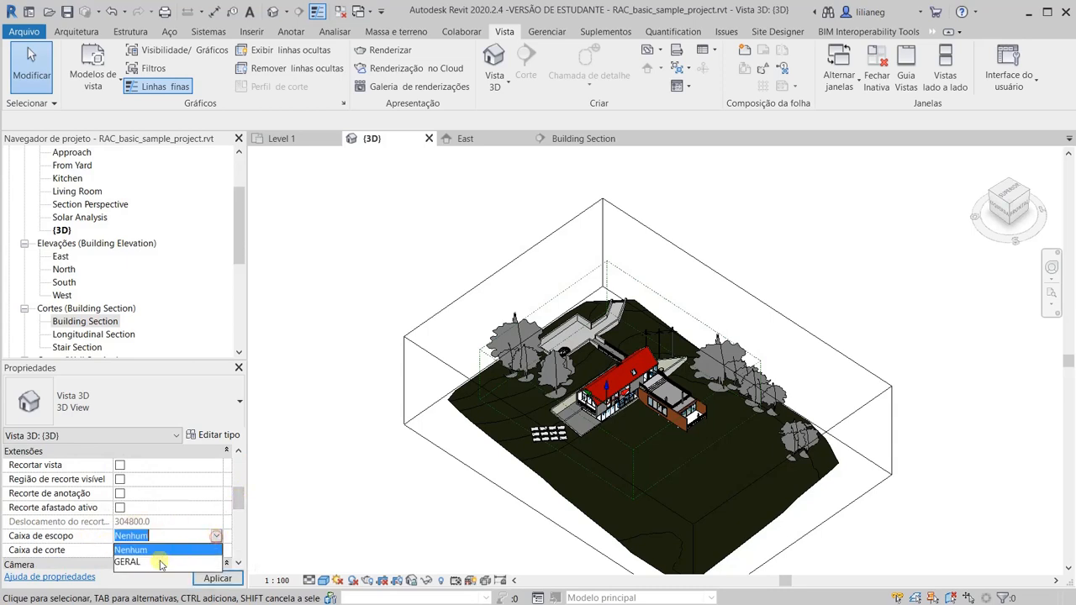
left_click(136, 559)
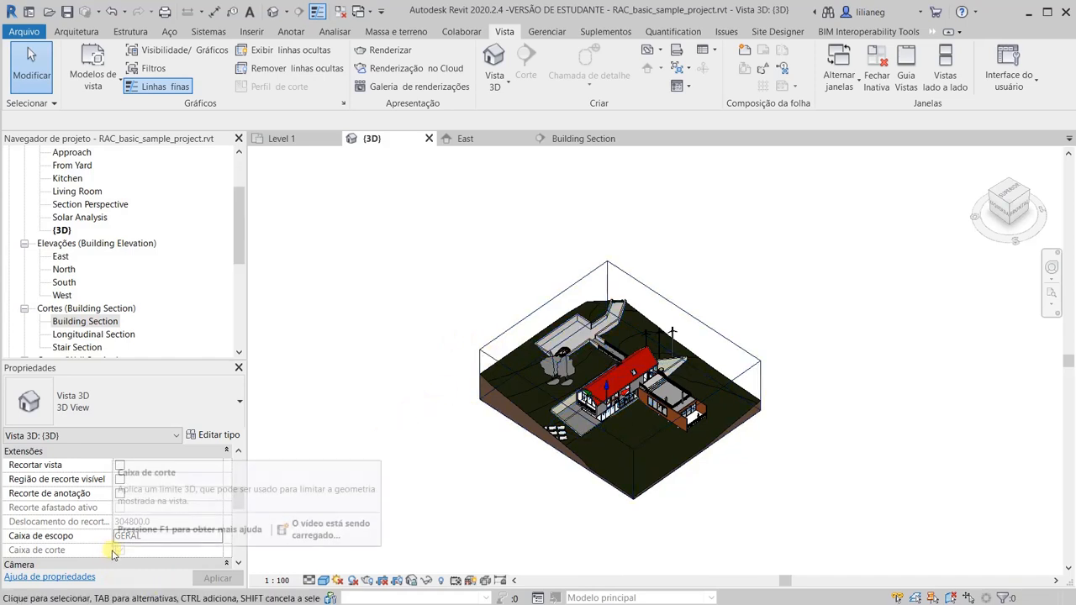
Step: Check which box is selectable around the model, and set the {3D} view's scope box to Nenhum
left_click(513, 339)
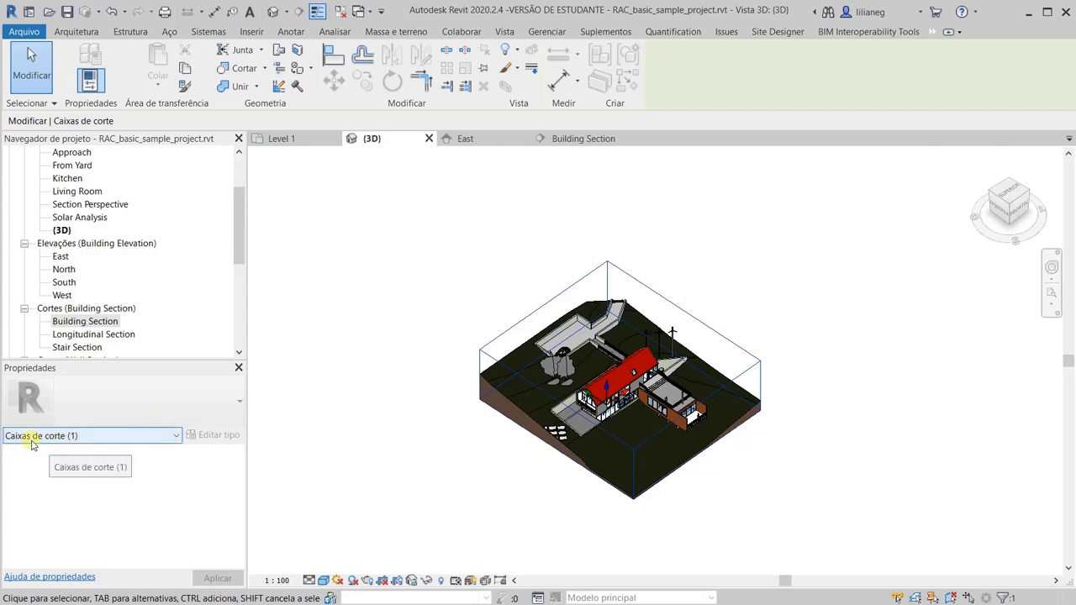
left_click(382, 344)
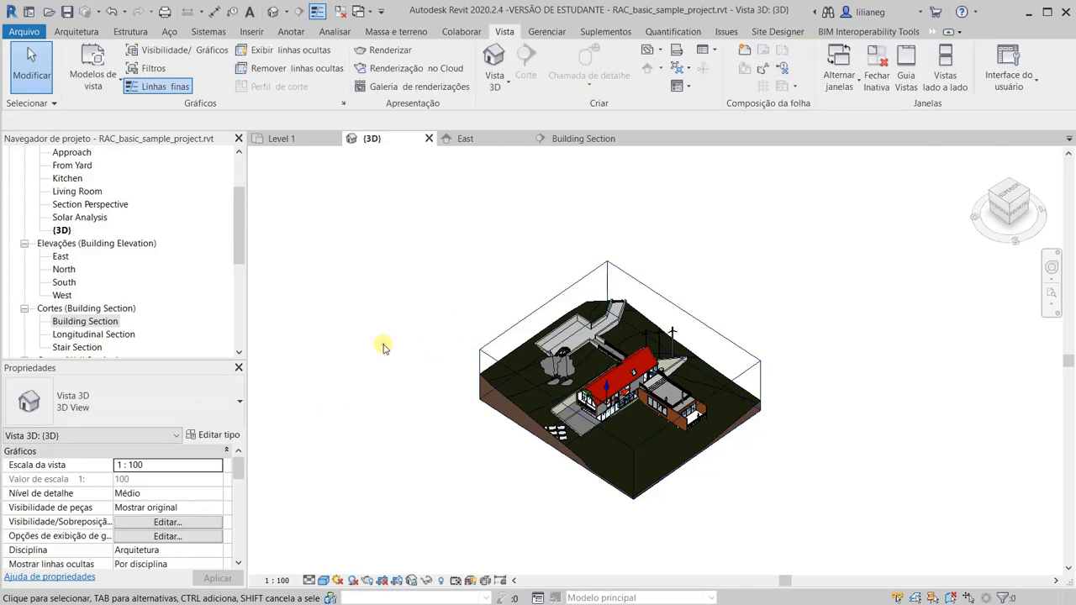
left_click_drag(507, 298, 472, 352)
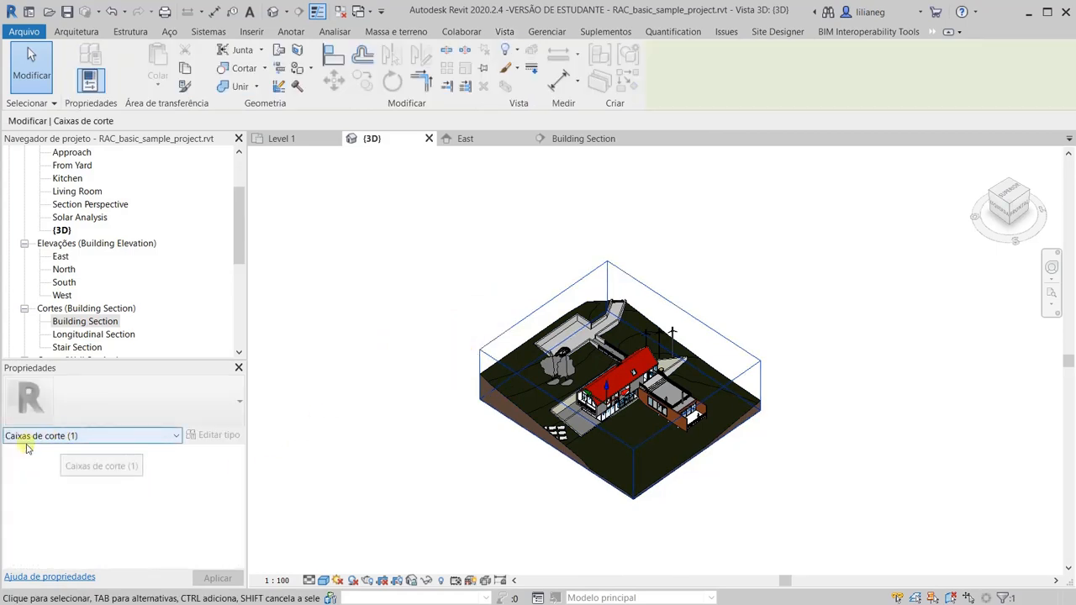
left_click(359, 341)
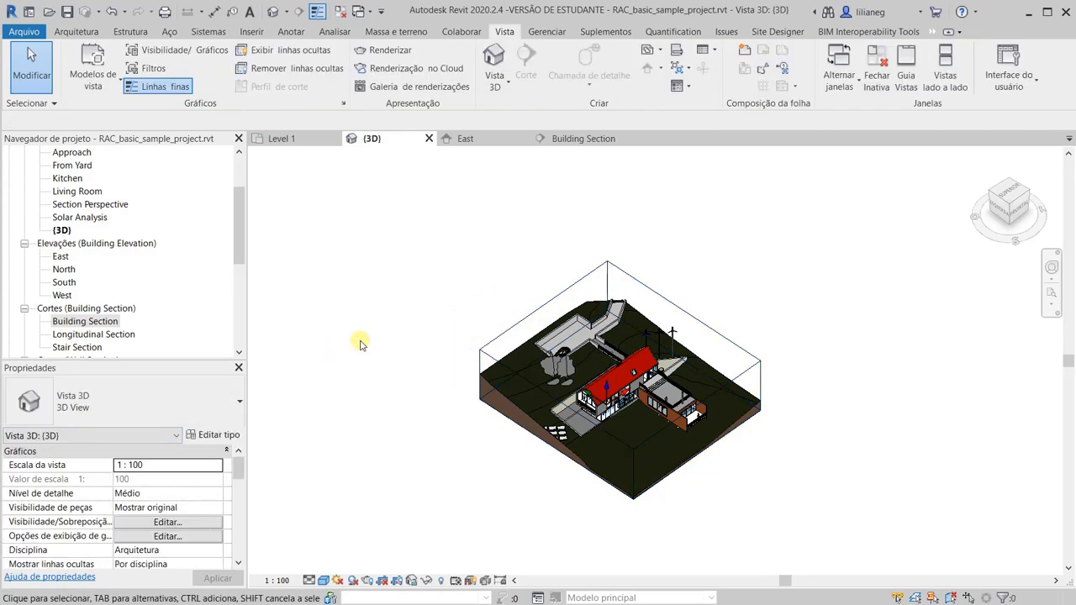
left_click_drag(238, 470, 236, 496)
left_click(136, 536)
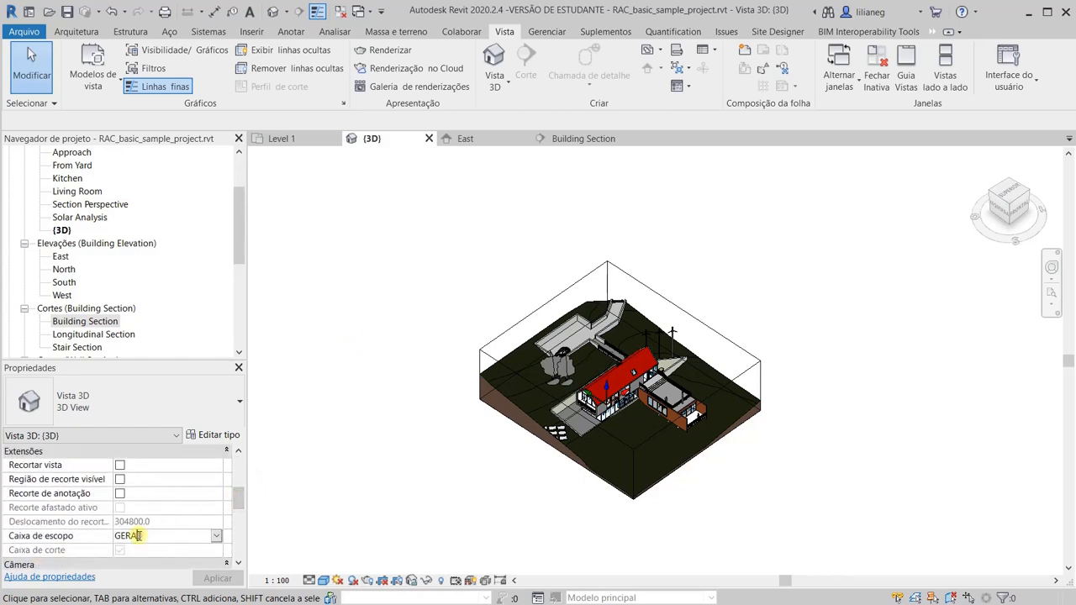
left_click(215, 536)
left_click(169, 550)
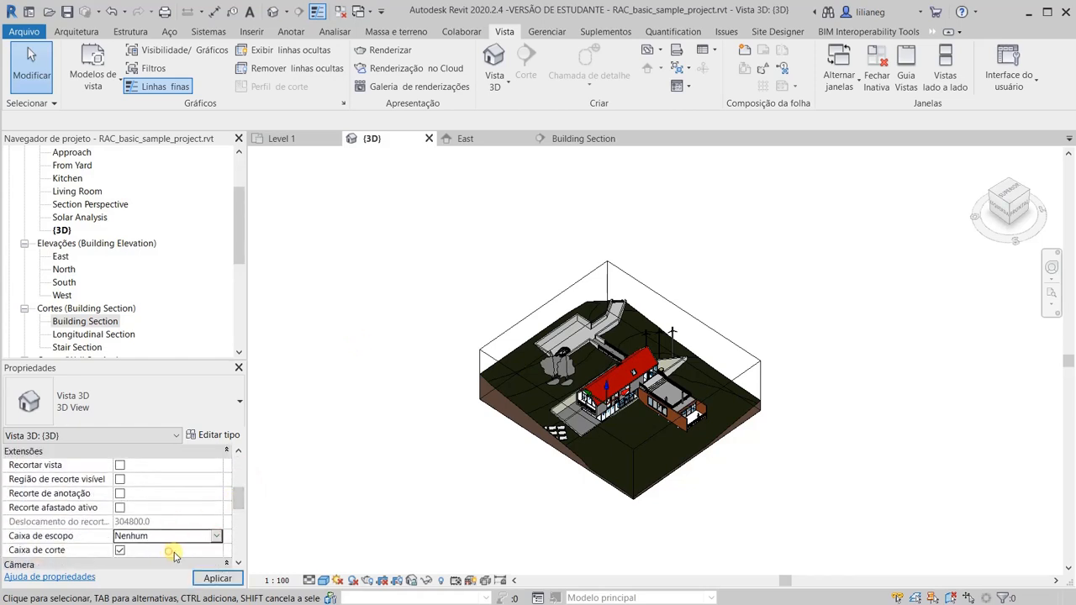
left_click(224, 580)
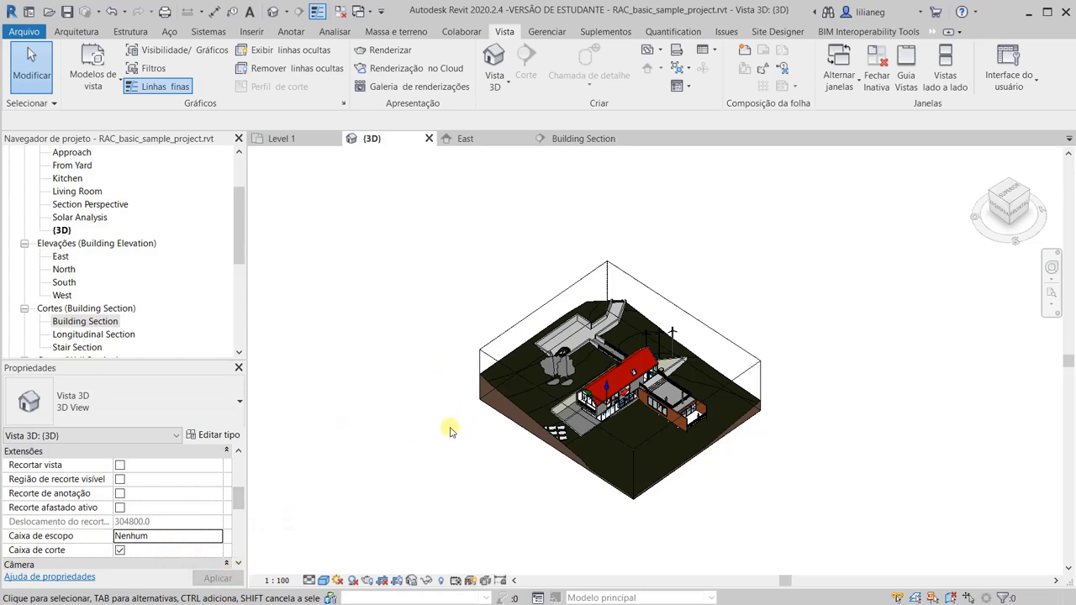
Step: Enlarge the GERAL scope box outward on all four sides beyond the section box in the {3D} view
left_click(508, 328)
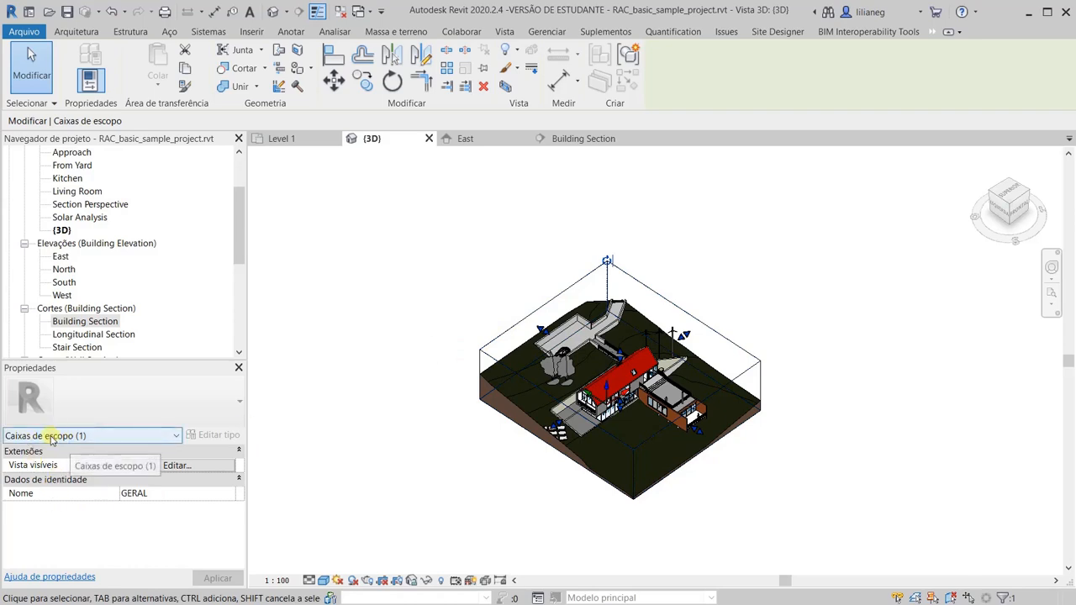
left_click_drag(538, 334, 494, 312)
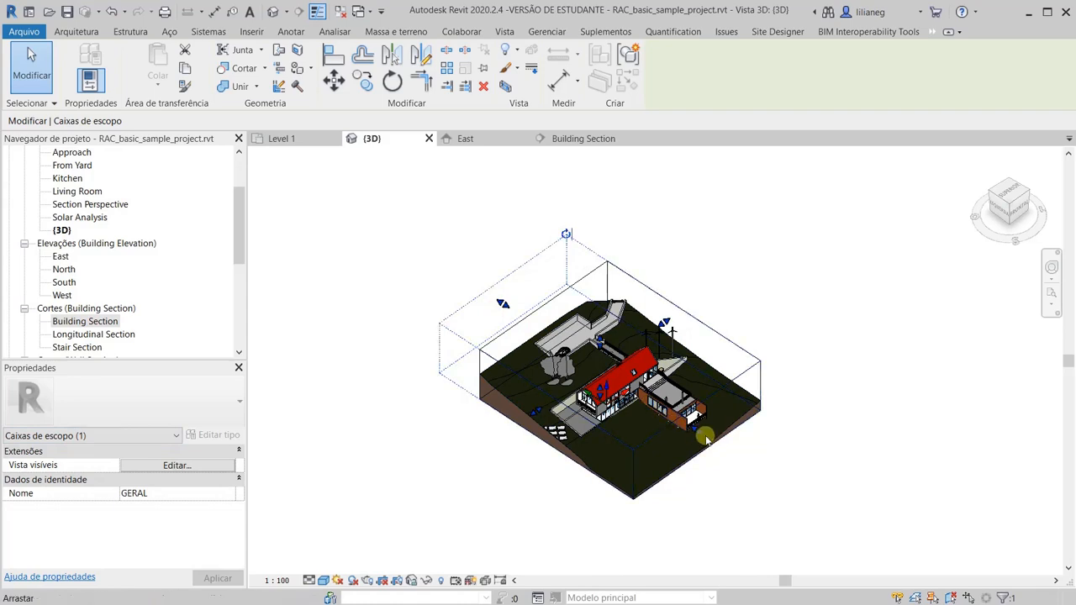
left_click_drag(697, 434, 743, 464)
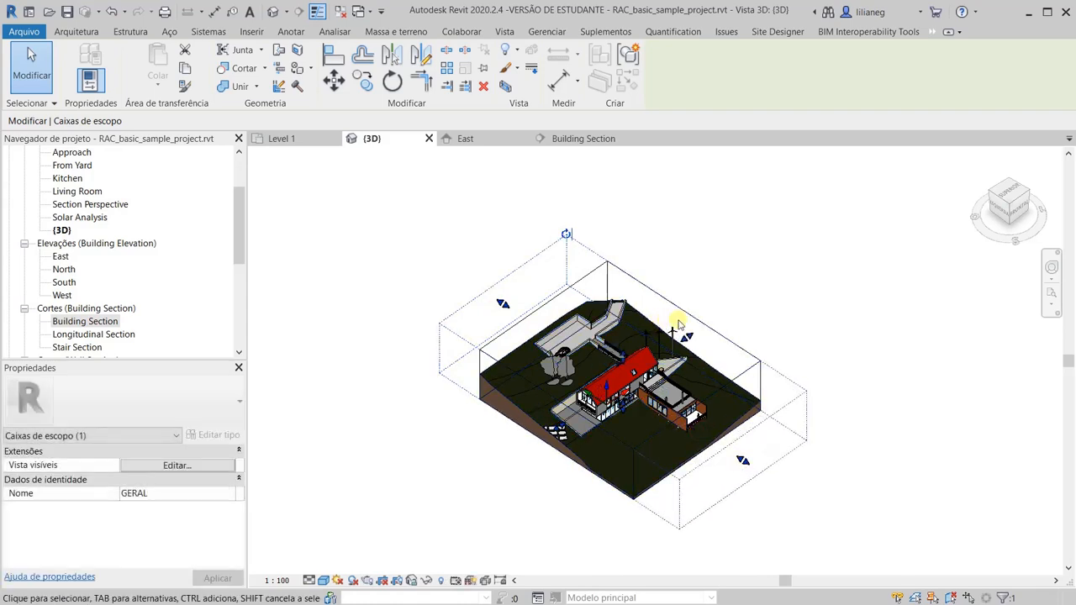
left_click_drag(691, 337, 728, 316)
left_click_drag(559, 428, 530, 450)
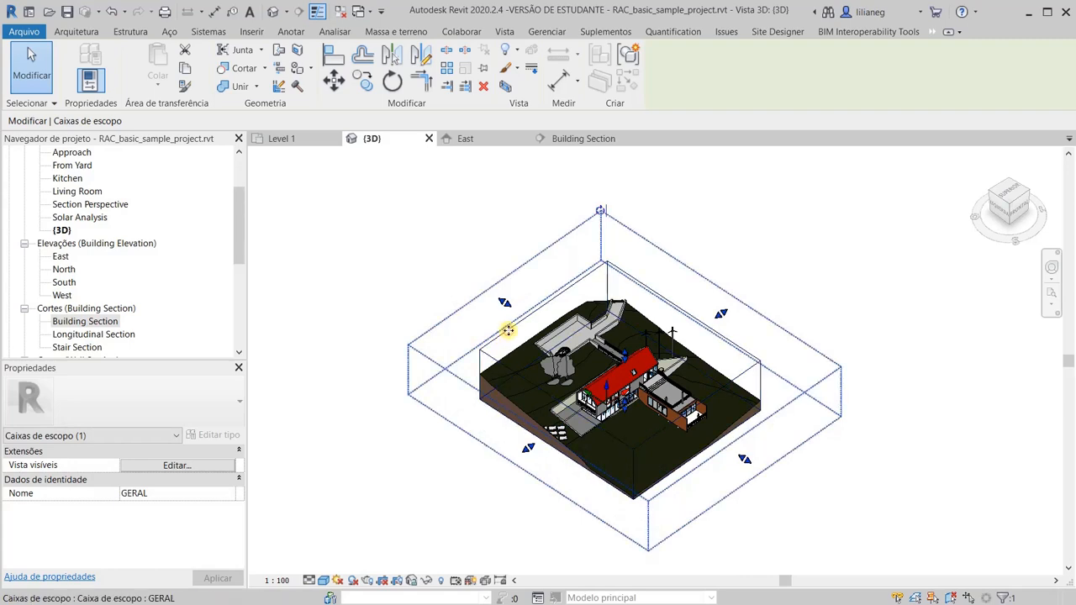
left_click(447, 313)
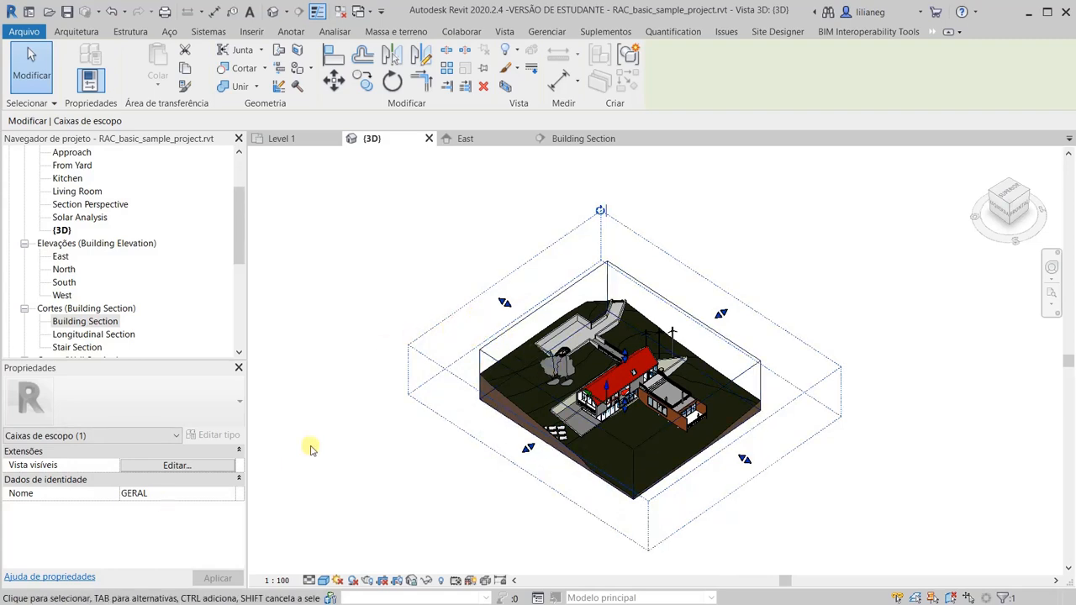
Step: Assign the enlarged GERAL scope box to the {3D} view
left_click(357, 306)
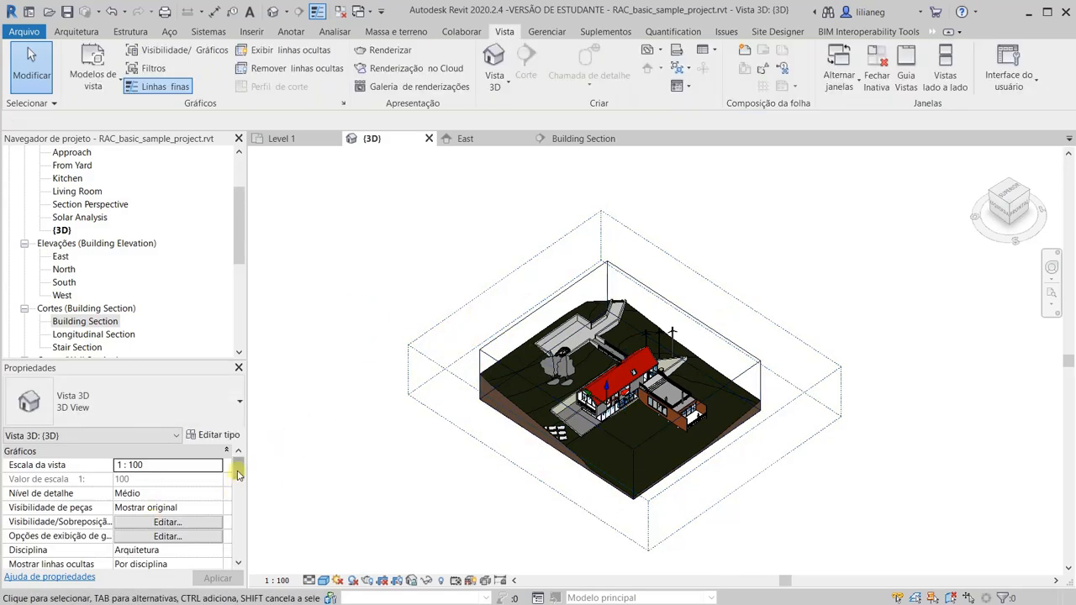
left_click_drag(237, 471, 237, 506)
left_click(152, 520)
left_click(215, 522)
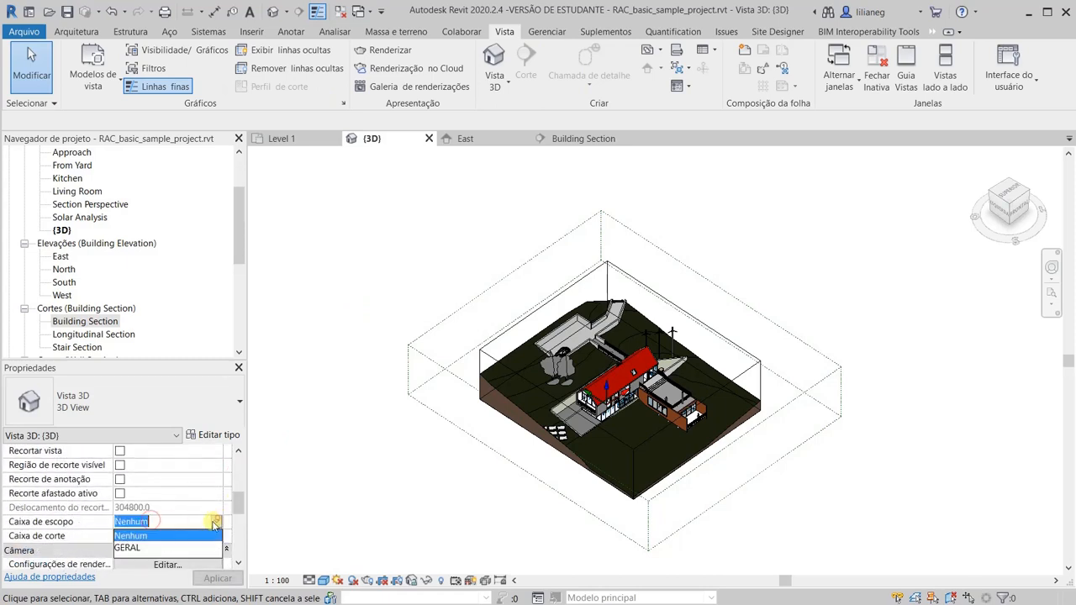
left_click(128, 547)
left_click(217, 579)
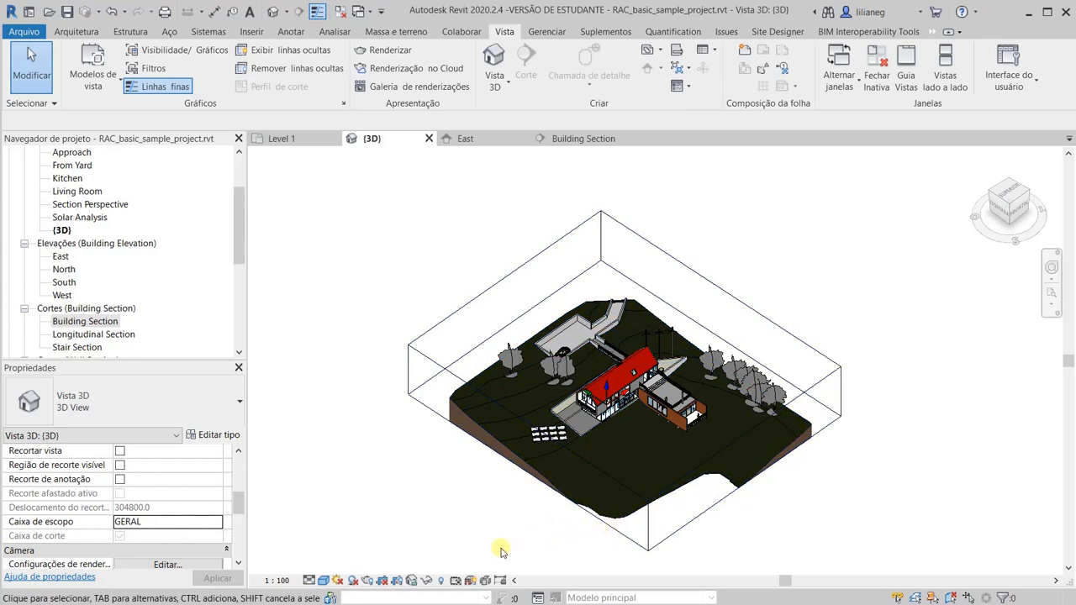
Step: Release the {3D} view from its scope box by choosing Nenhum
left_click(168, 521)
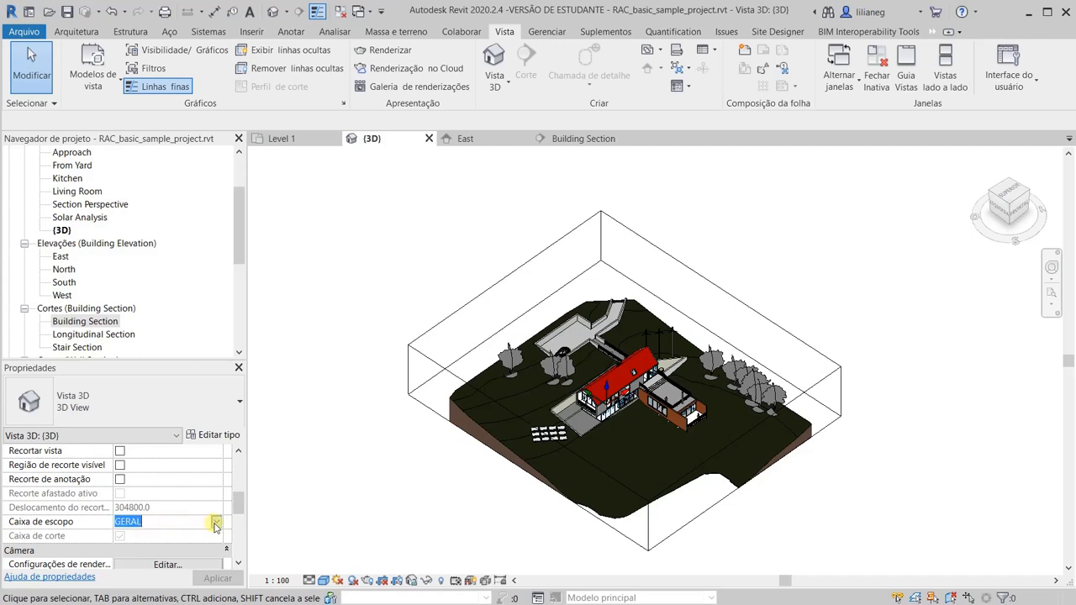
left_click(216, 523)
left_click(143, 535)
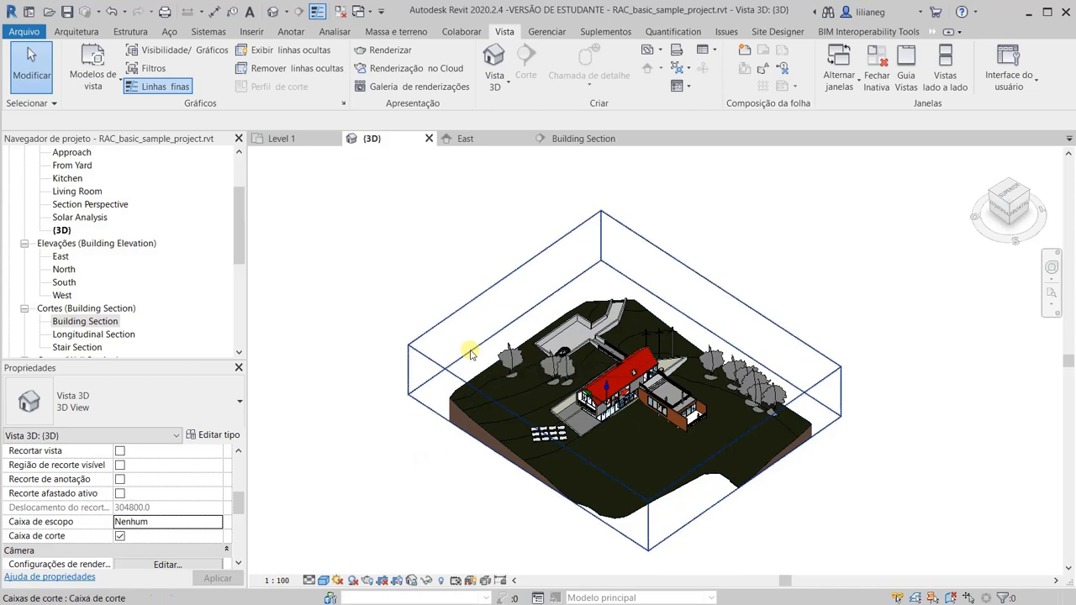
Step: Select the GERAL scope box overlapping the section box and pull its sides inward towards the house
key("Tab")
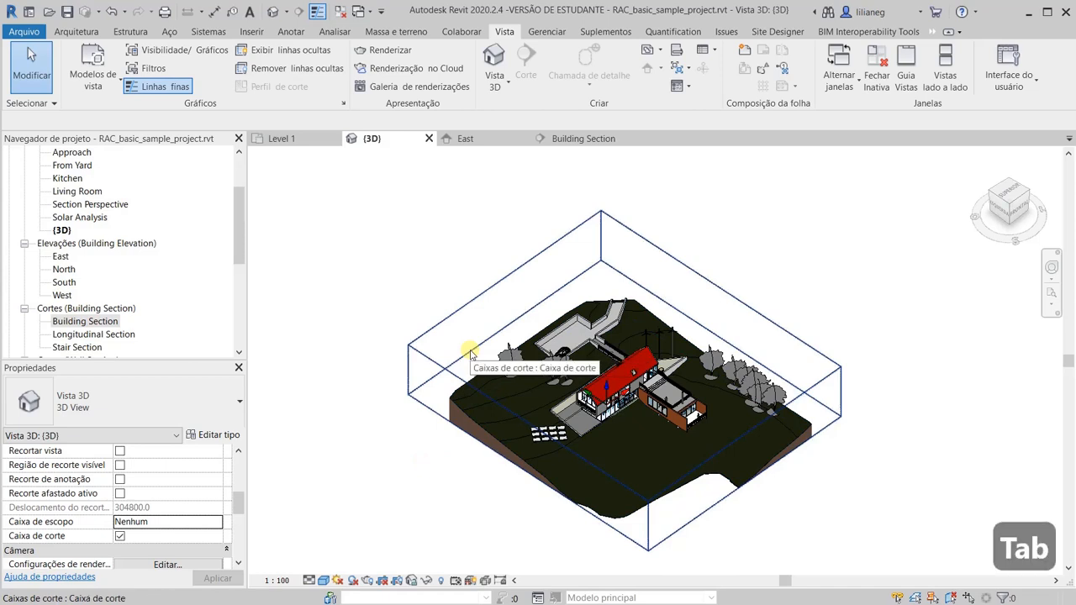
left_click(469, 351)
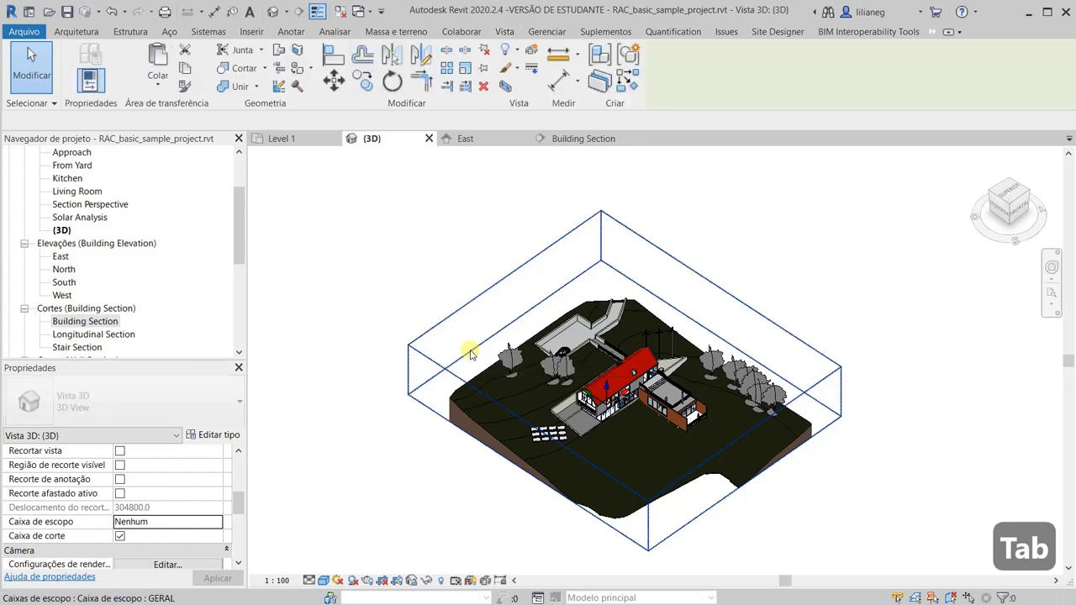
left_click_drag(502, 303, 531, 319)
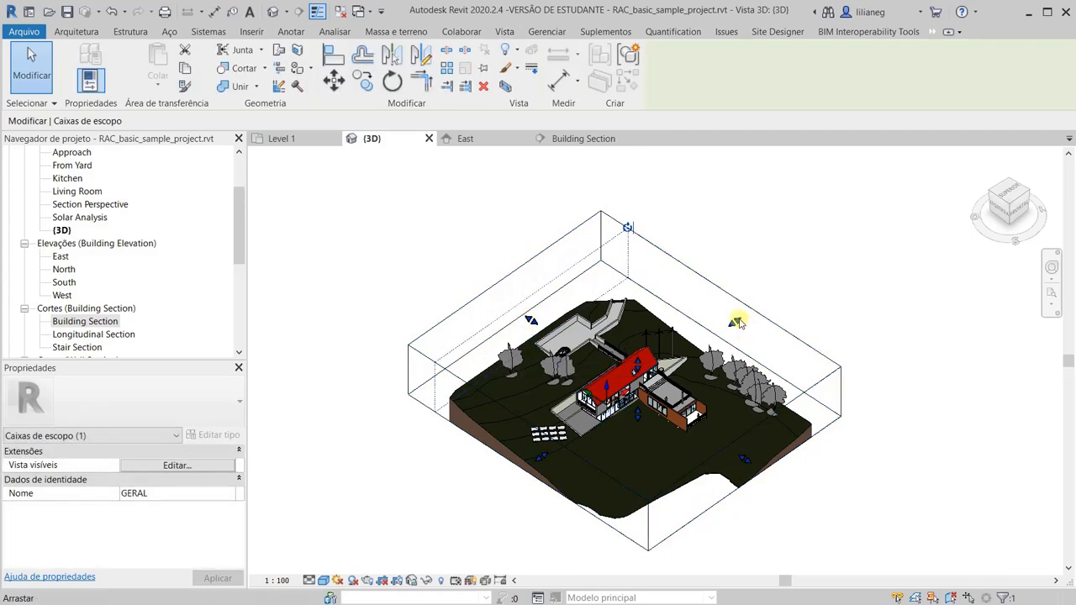
left_click_drag(734, 320, 712, 339)
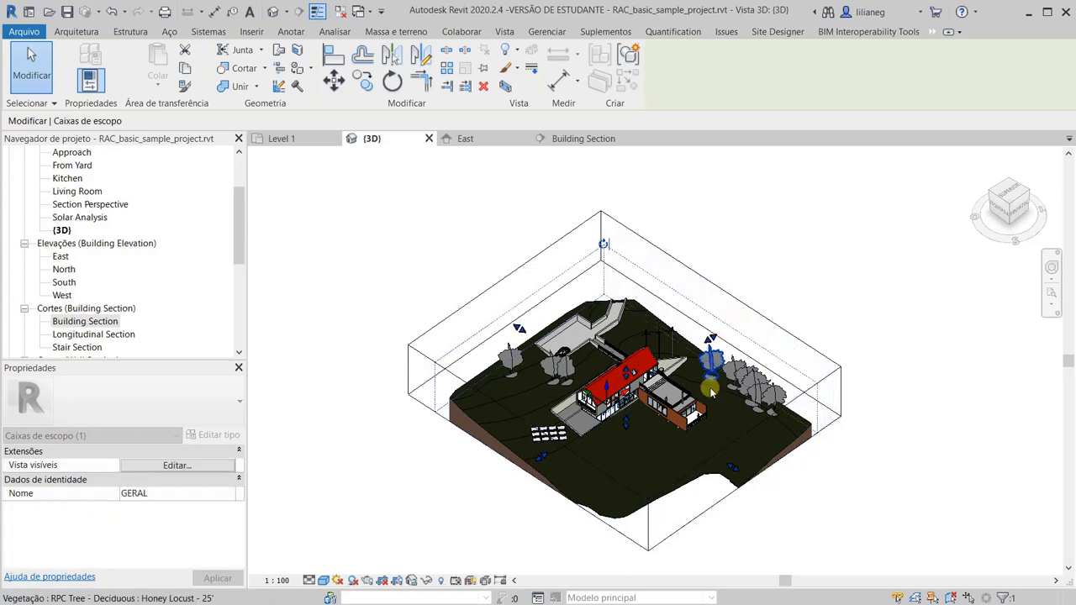
left_click_drag(543, 458, 567, 438)
left_click_drag(746, 459, 742, 456)
Step: Deselect the scope box and assign the resized GERAL scope box to the {3D} view
left_click(338, 536)
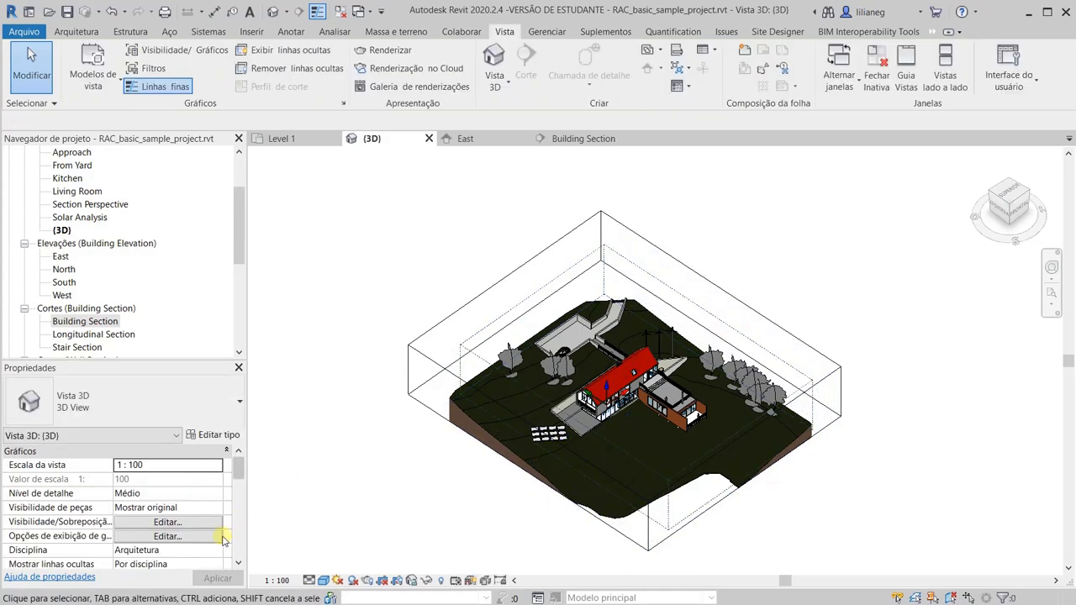
scroll(240, 472, "down", 5)
left_click(214, 508)
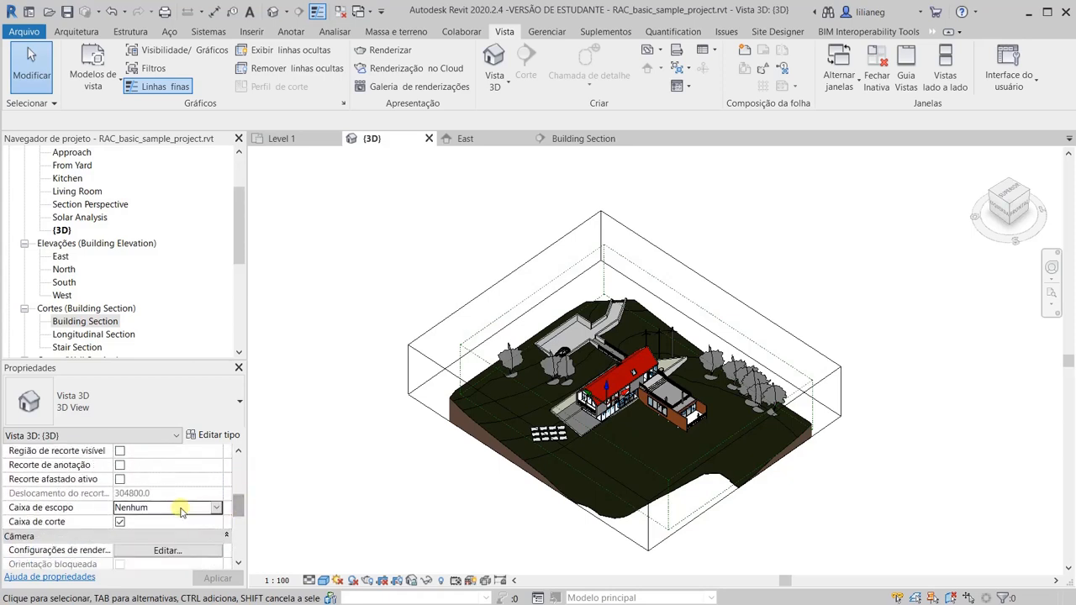
left_click(217, 508)
left_click(138, 529)
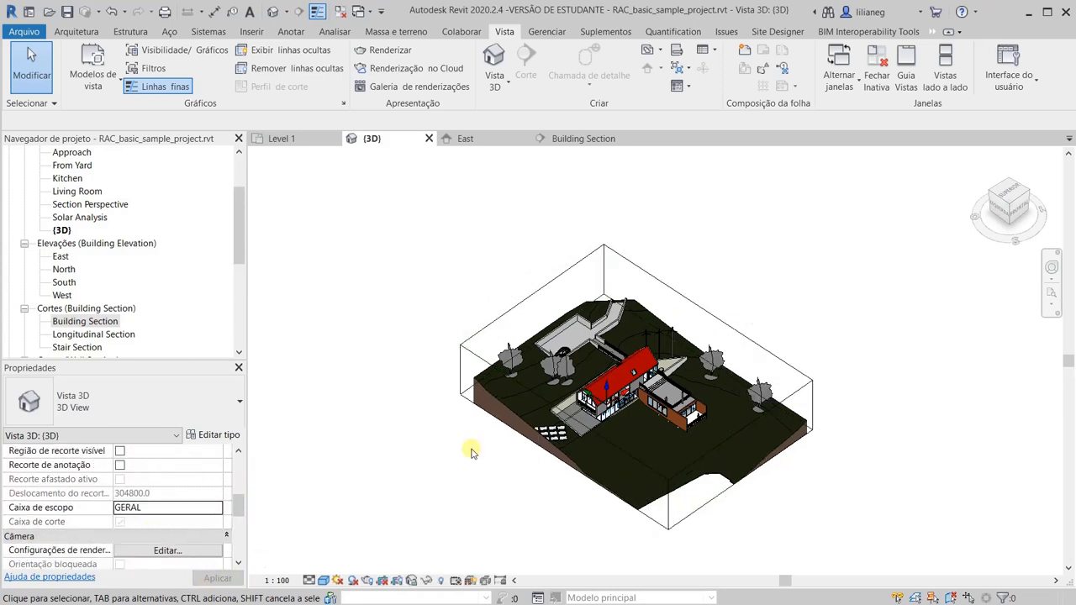
left_click(310, 398)
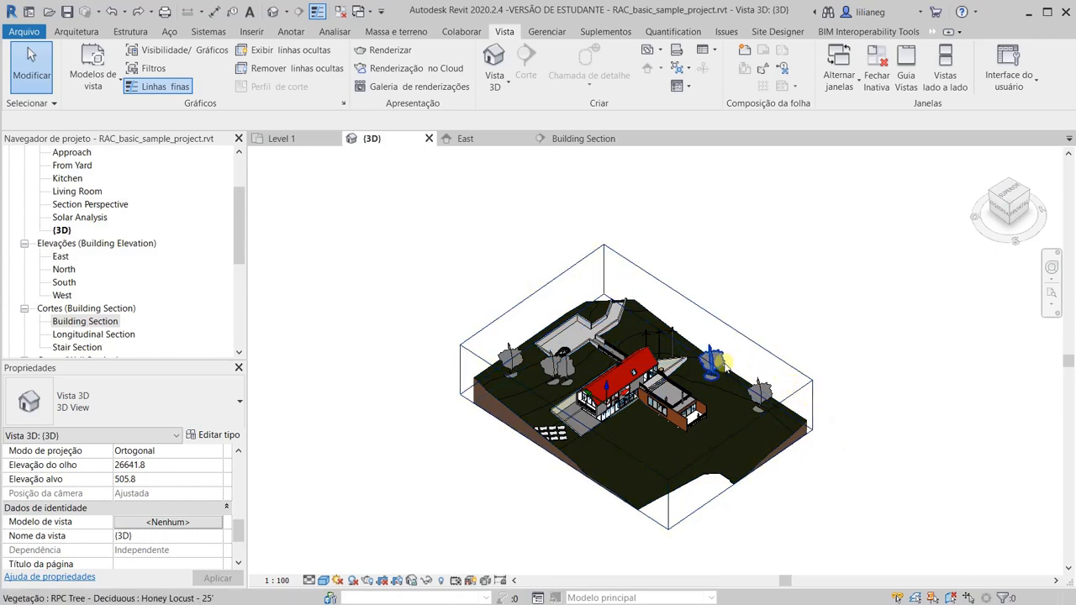
Step: Open the Building Section view, set its scope box to GERAL and apply the change
left_click(586, 139)
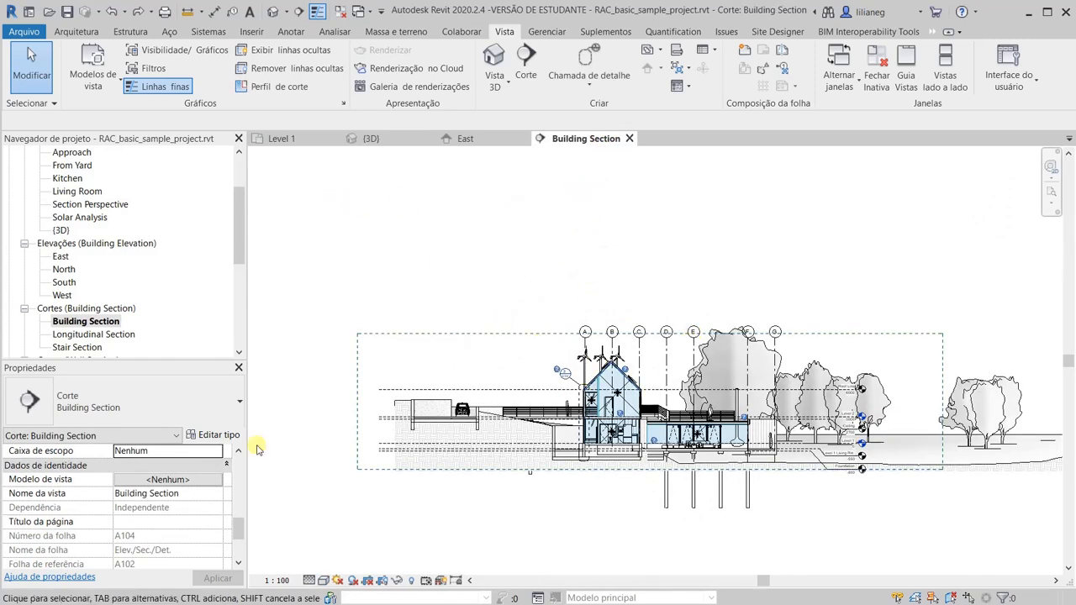
mouse_move(238, 527)
left_mouse_down()
mouse_move(241, 541)
mouse_move(242, 516)
left_mouse_up()
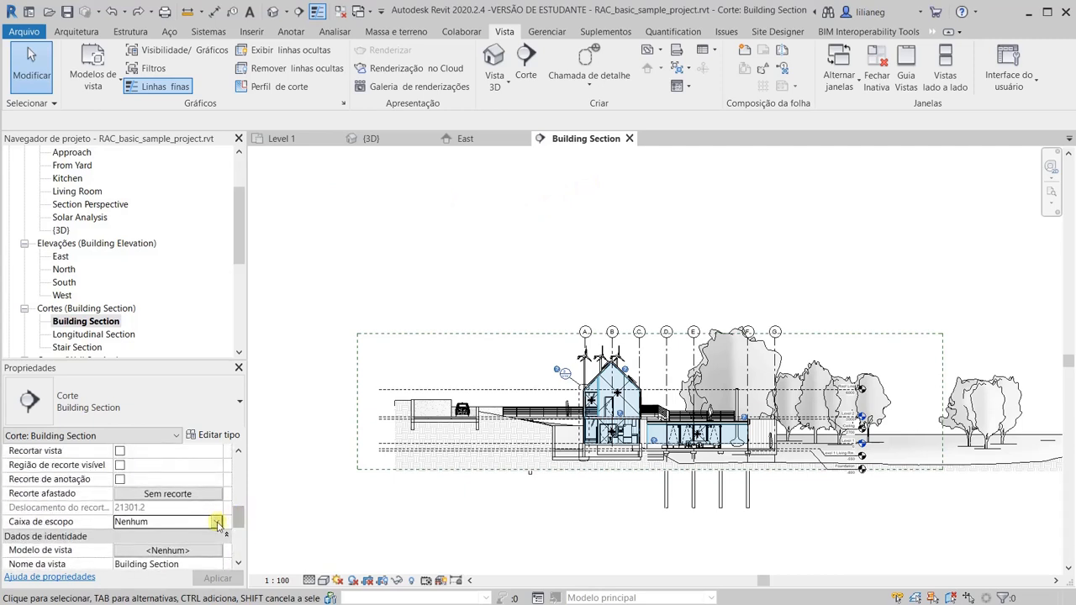
left_click(217, 523)
left_click(139, 542)
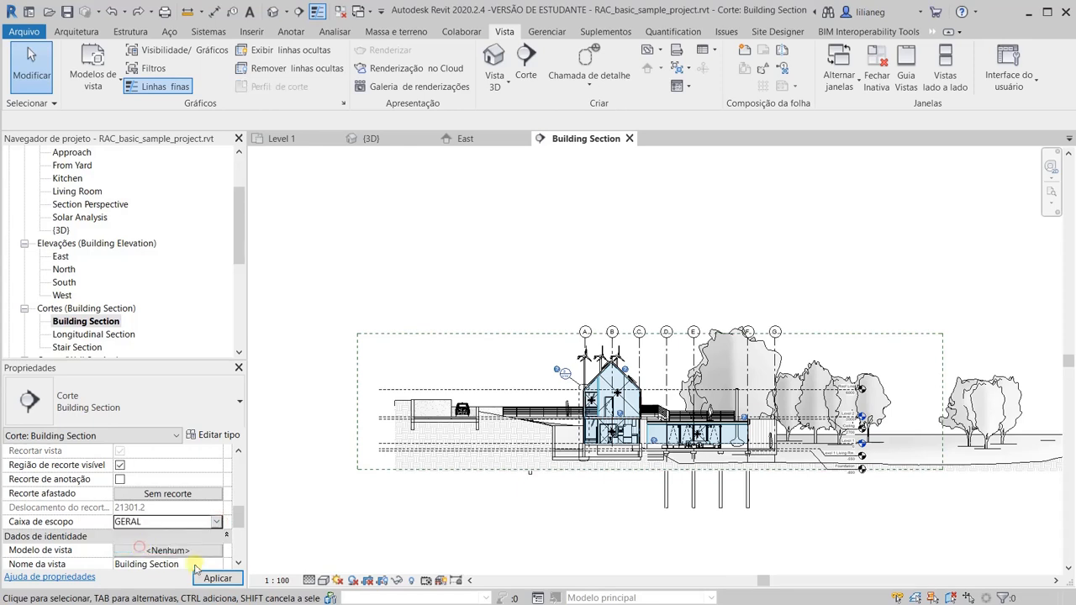
left_click(217, 579)
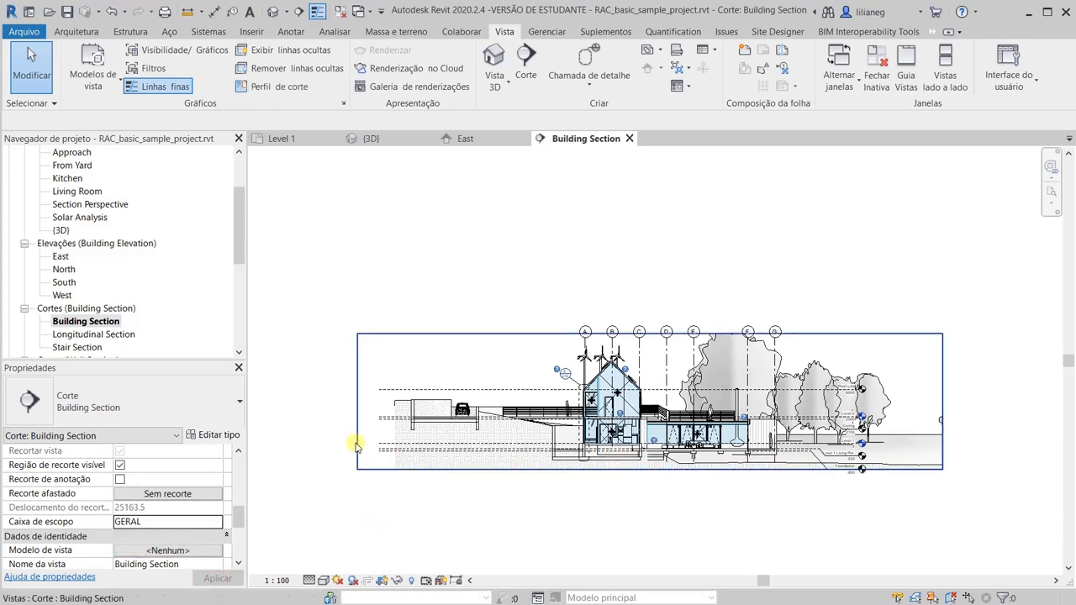
left_click(945, 333)
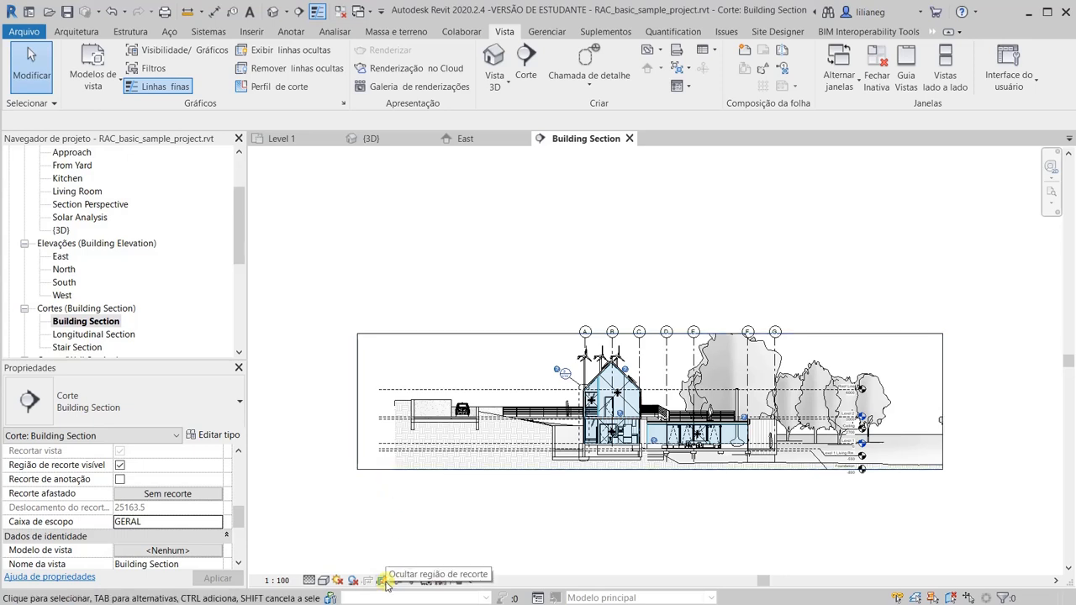
Step: Hide the crop region of the Building Section view and set the view's scope box to Nenhum
left_click(383, 580)
left_click(212, 522)
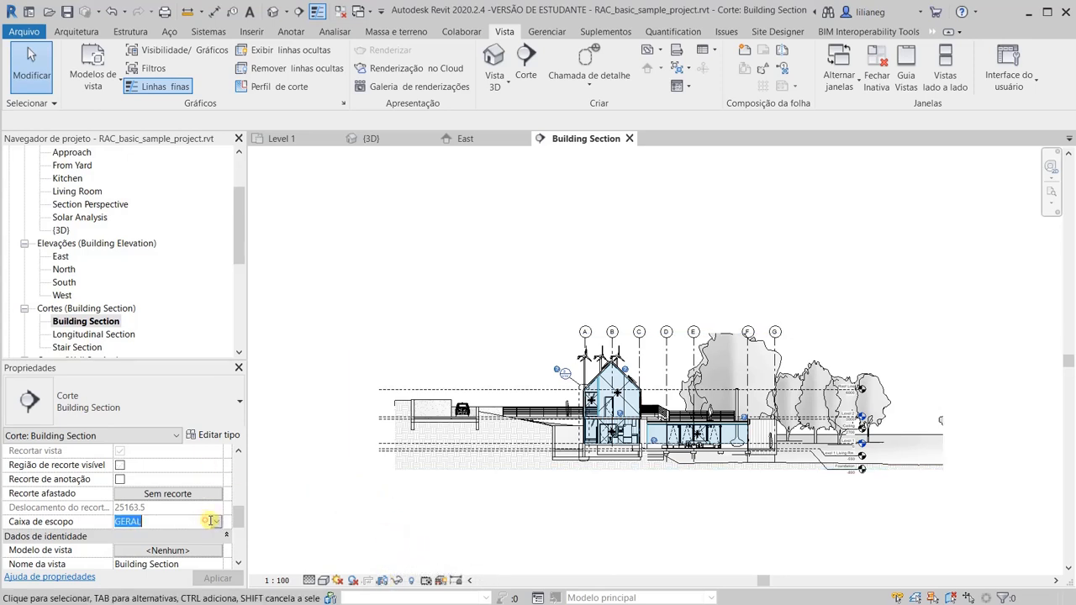
left_click(216, 522)
left_click(146, 534)
left_click(216, 578)
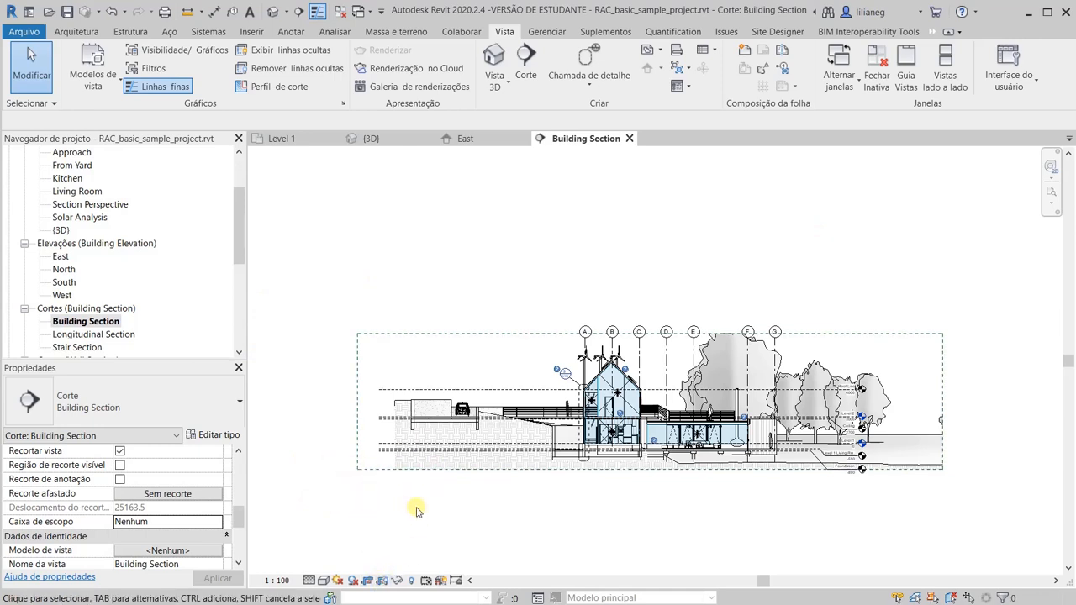
Step: Show the Building Section crop region and pull its left edge inward to the start of the terrain beside the parked car
left_click(383, 581)
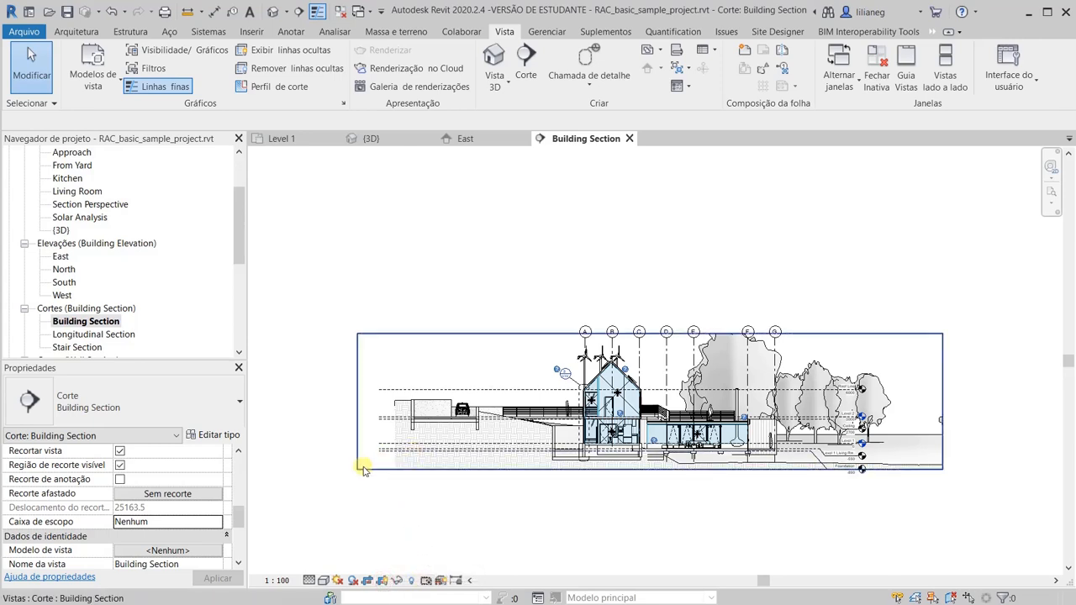
left_click(357, 429)
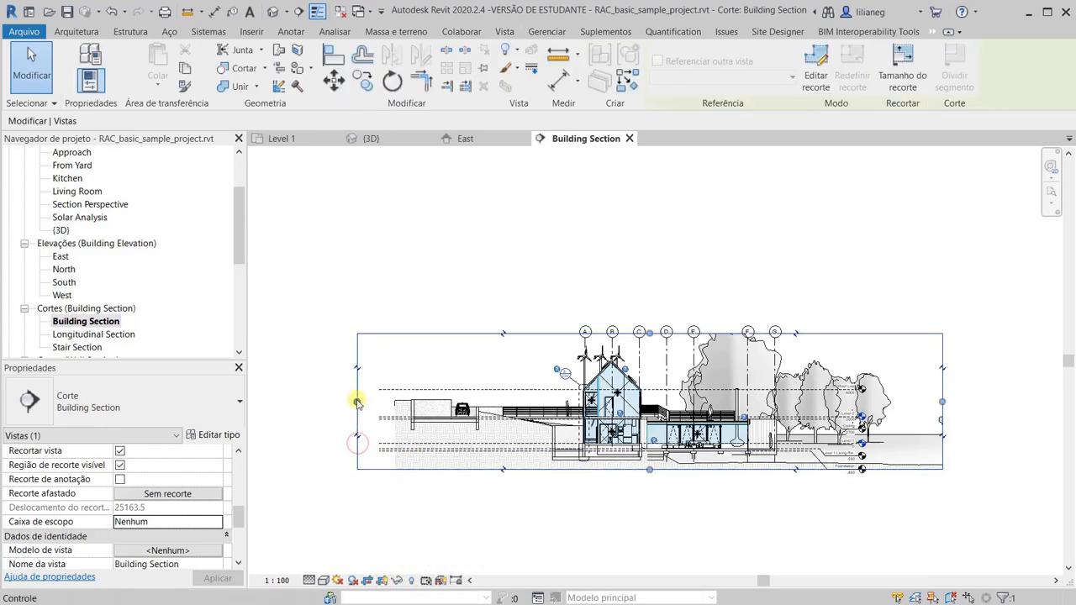
left_click_drag(356, 400, 393, 401)
left_click(411, 524)
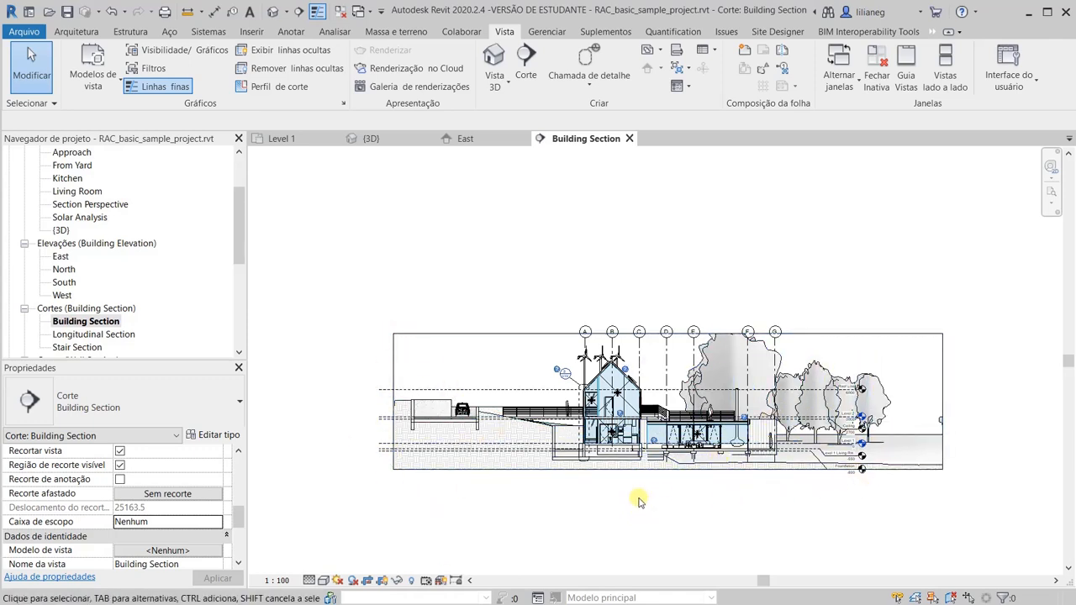
Step: In the Level 1 floor plan, draw a new scope box around the Kitchen & Dining room and adjust its lower edge
left_click(290, 138)
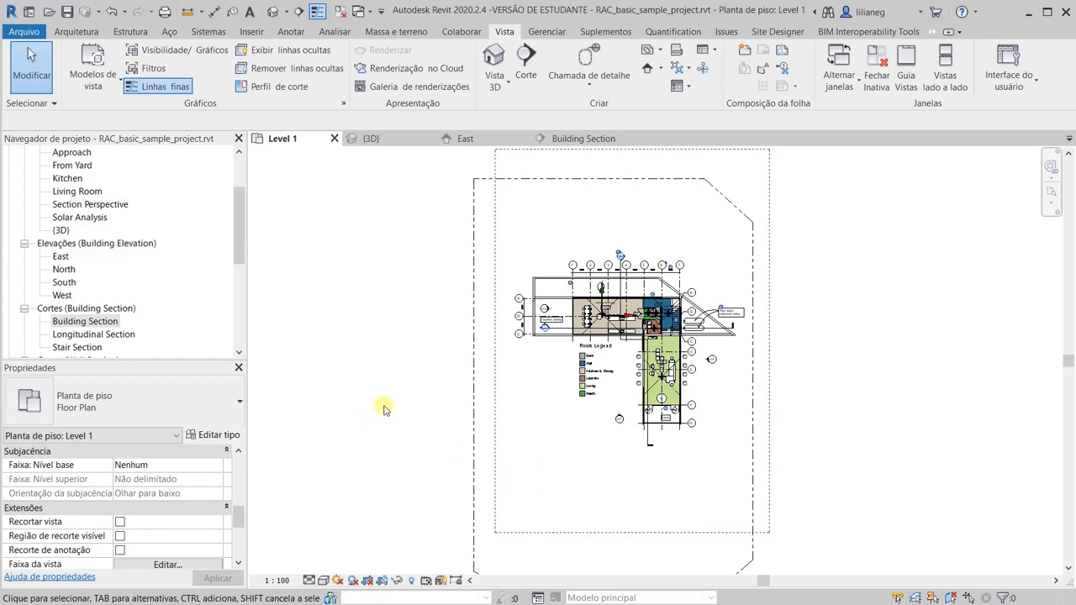
left_click(702, 71)
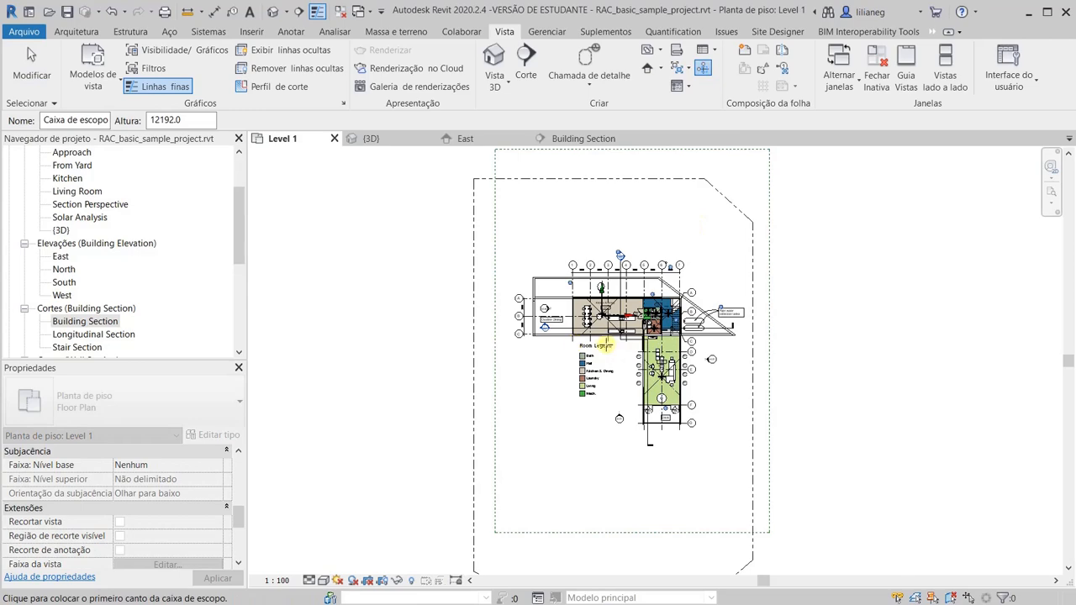
scroll(575, 306, "up", 6)
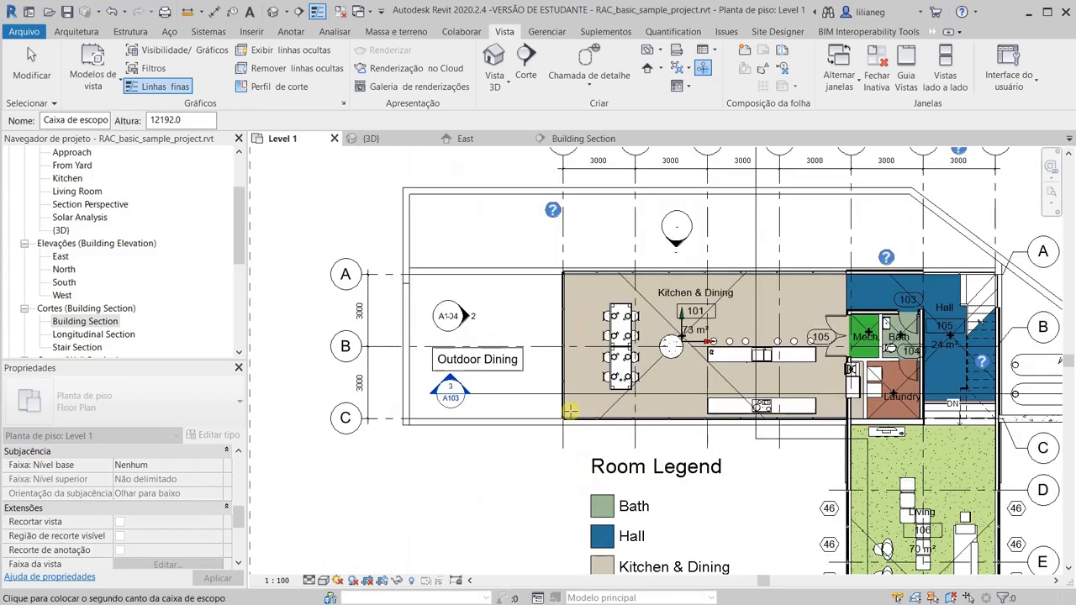
left_click(864, 250)
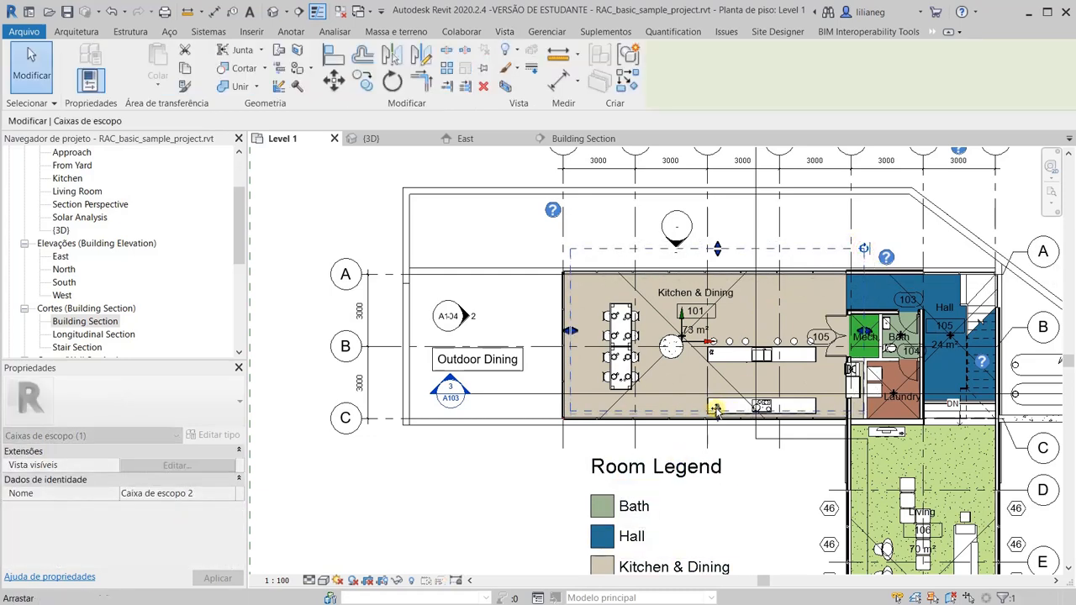
left_click_drag(715, 410, 716, 413)
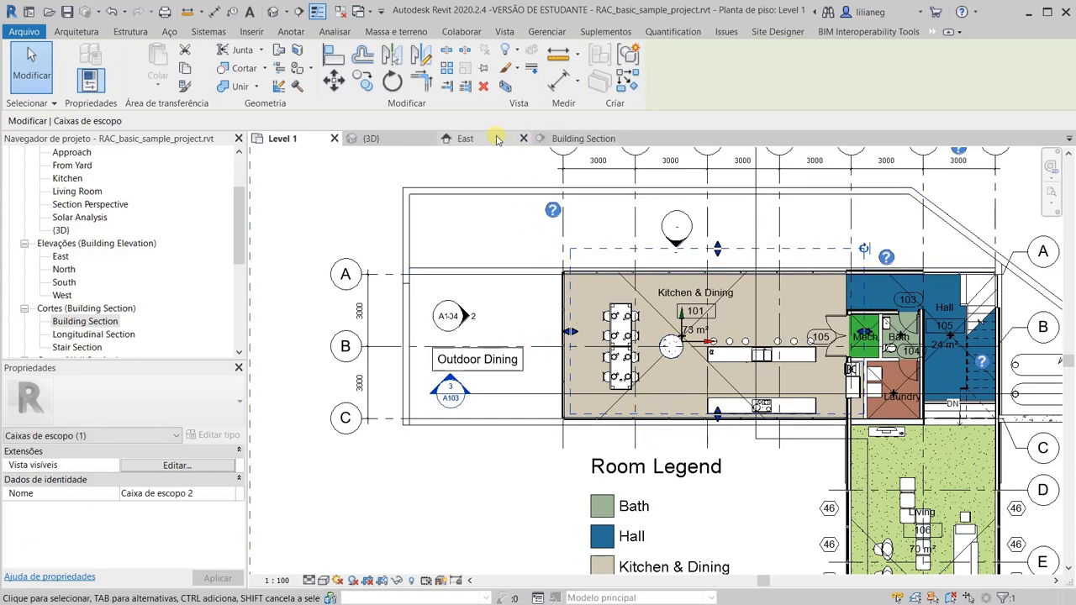
Step: In the Building Section view, lower the new scope box's top to the ground-floor ceiling and extend its base just below the floor
left_click(575, 139)
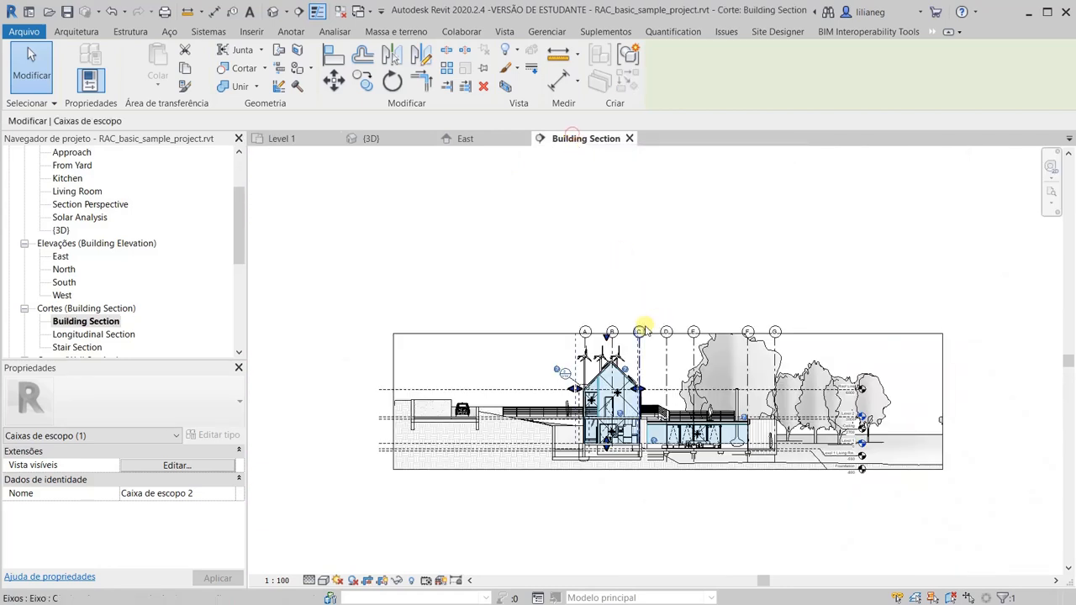
scroll(609, 421, "up", 3)
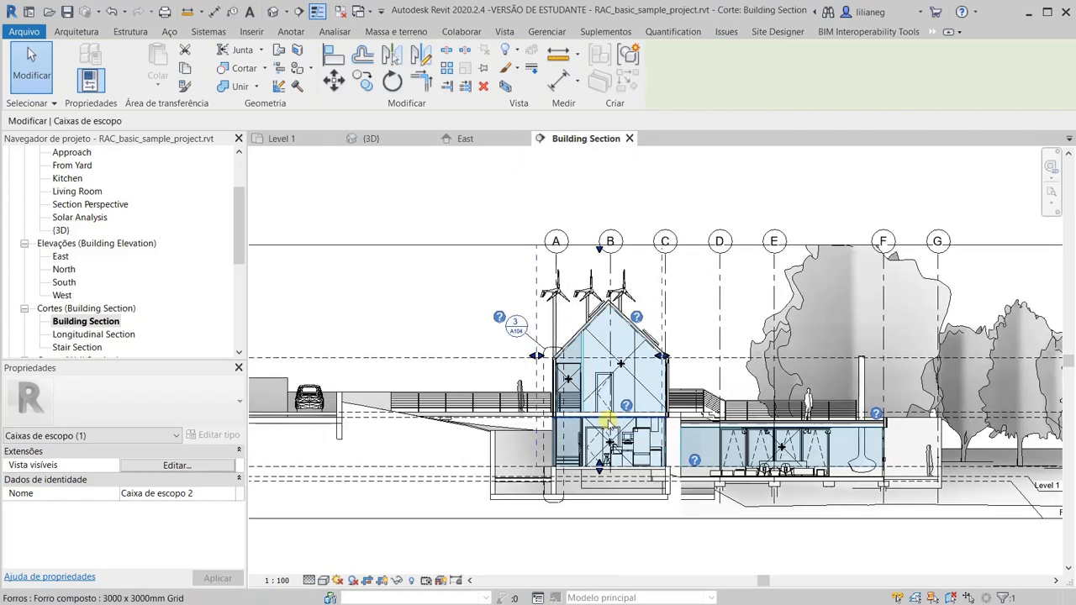
left_click_drag(599, 249, 593, 420)
scroll(613, 454, "up", 3)
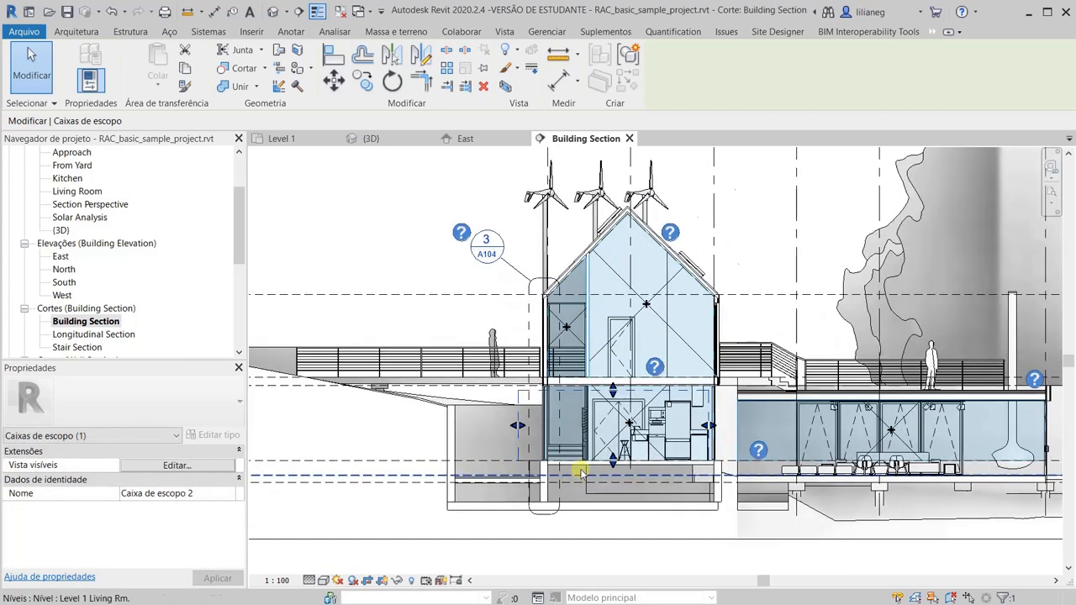
left_click_drag(629, 456, 629, 476)
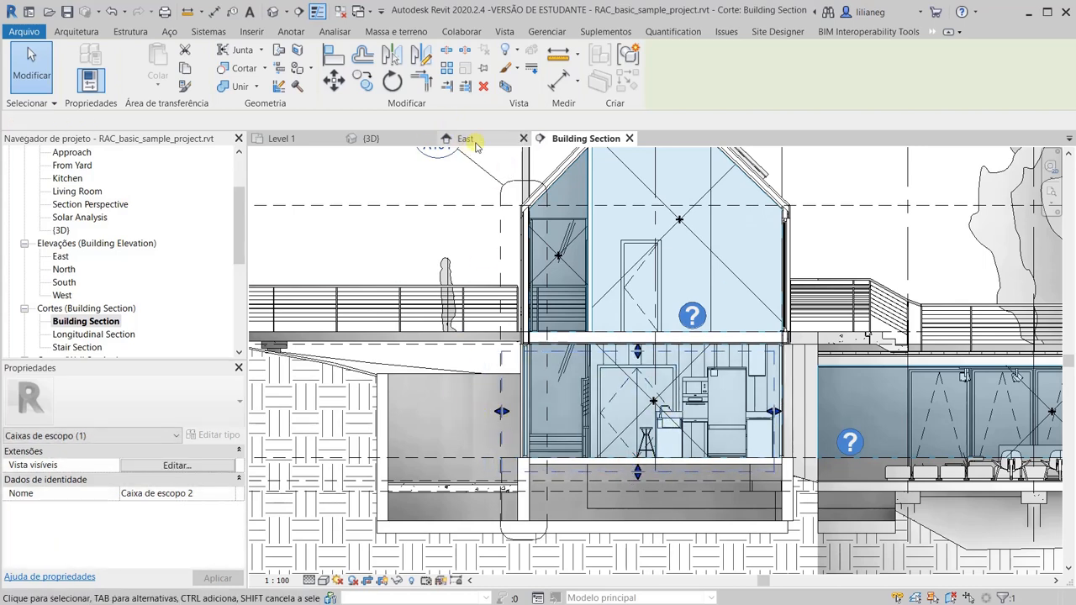
Step: In the {3D} view, rename the new scope box as Detalhe Sala and deselect it
left_click(383, 138)
scroll(609, 392, "up", 5)
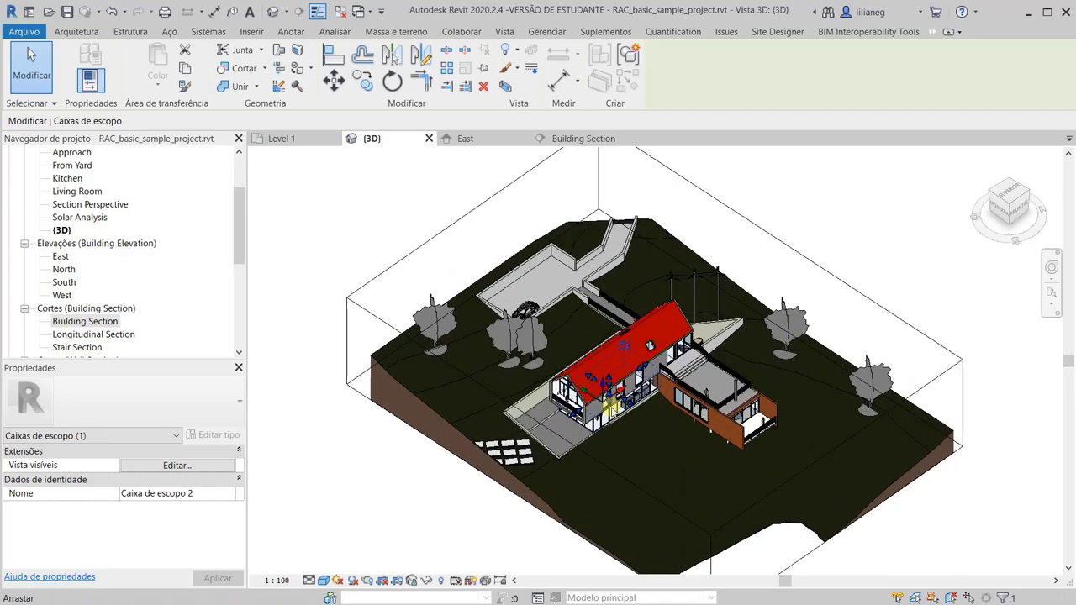
scroll(611, 391, "up", 3)
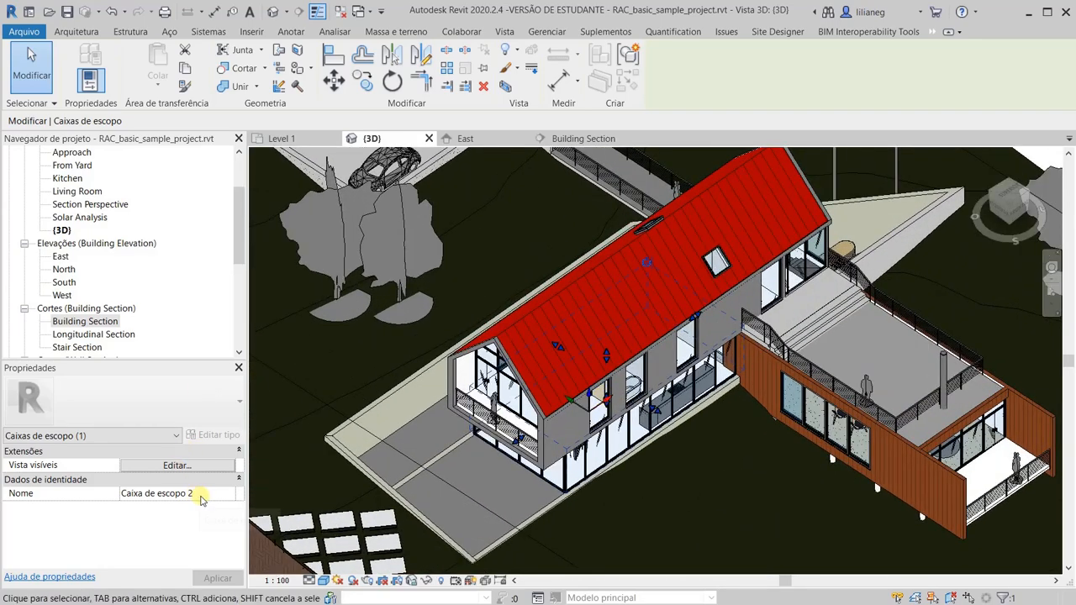
left_click(201, 498)
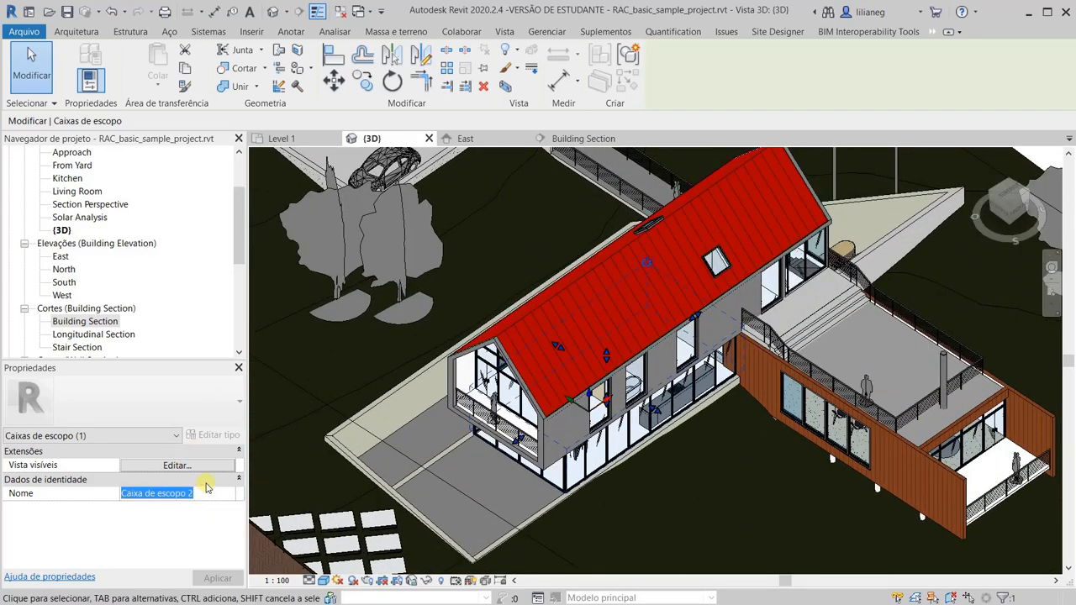
type("Detalhe")
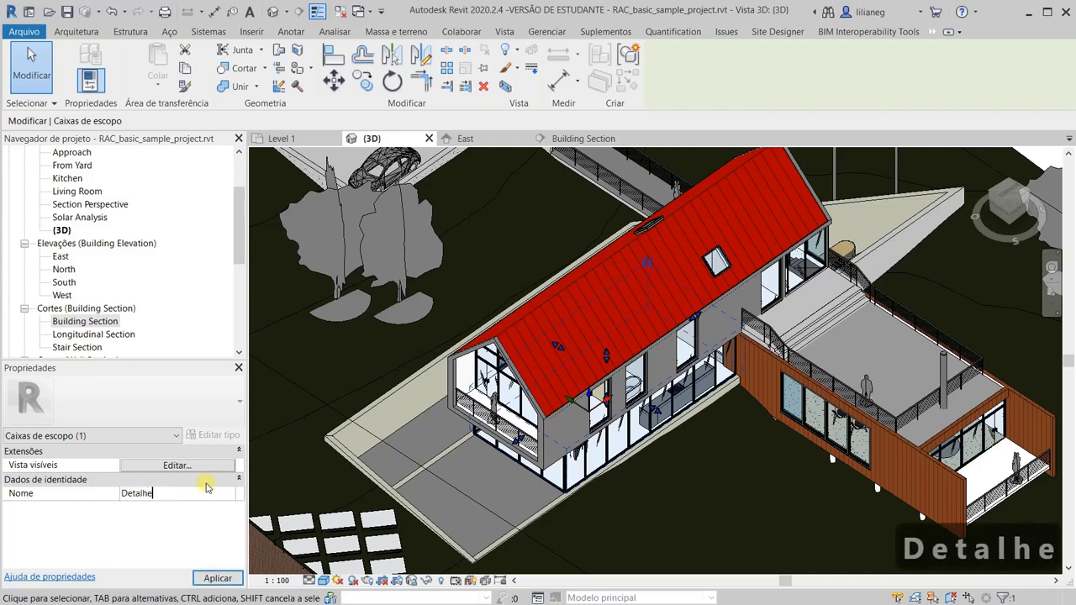
type(" Sala")
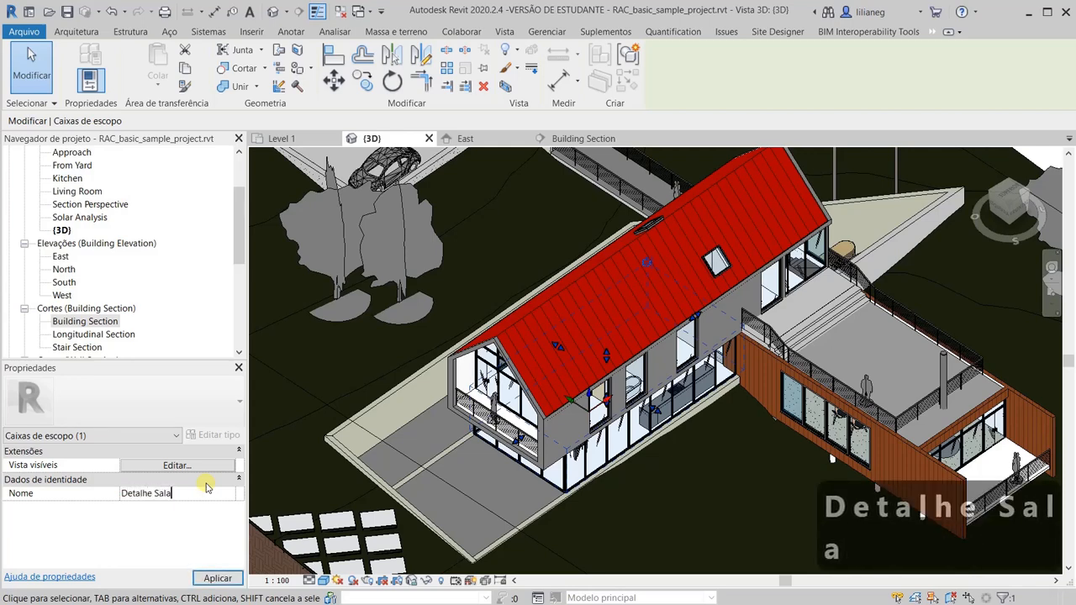
key("Return")
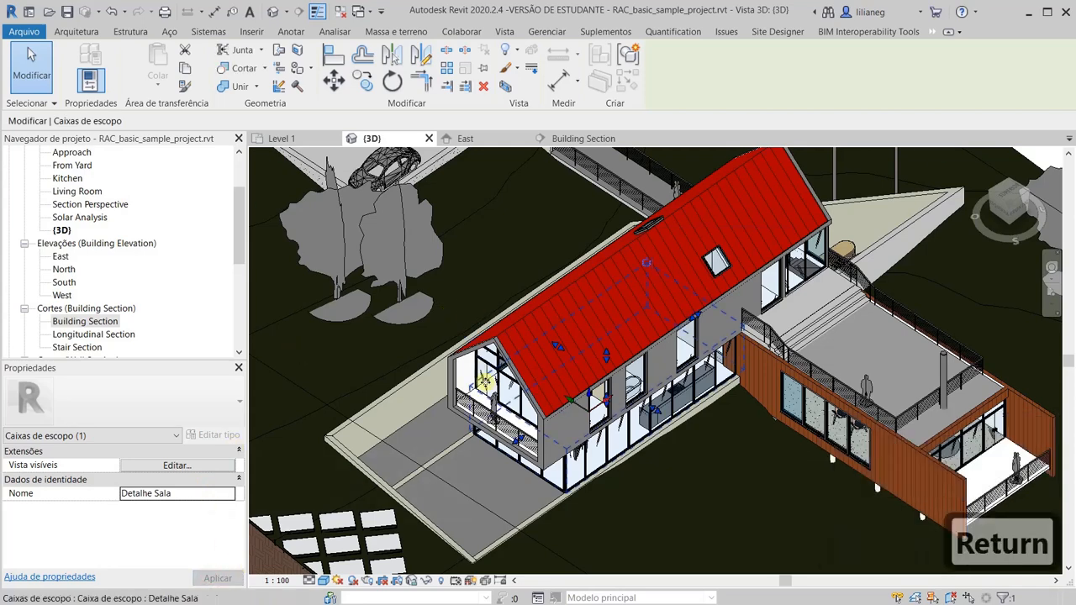
key("Escape")
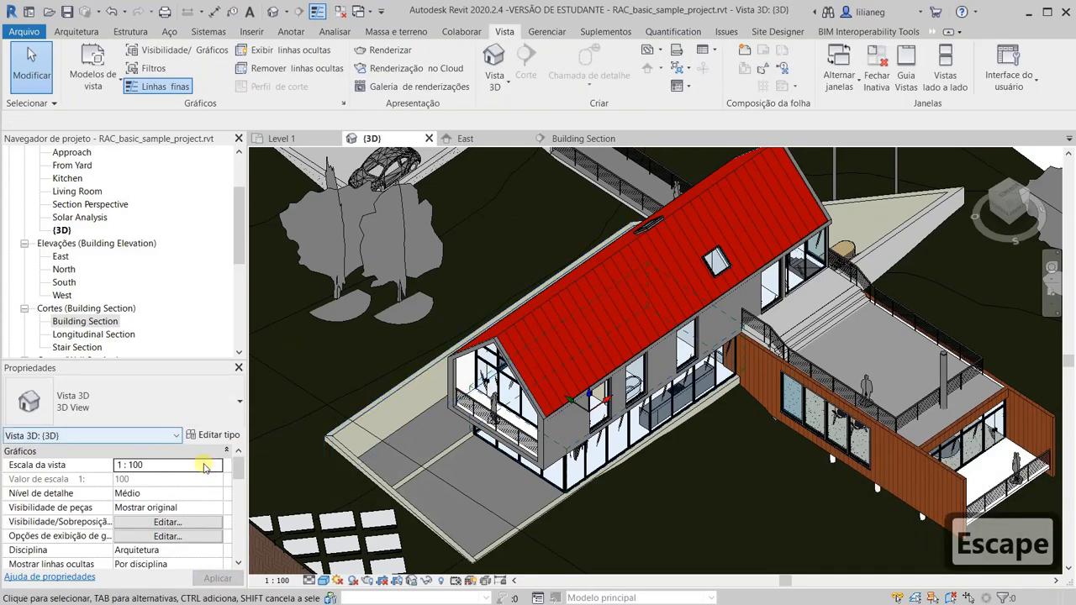
Step: Set the {3D} view's scope box to Detalhe Sala and apply the change
left_click_drag(239, 470, 235, 504)
left_click(179, 535)
left_click(216, 536)
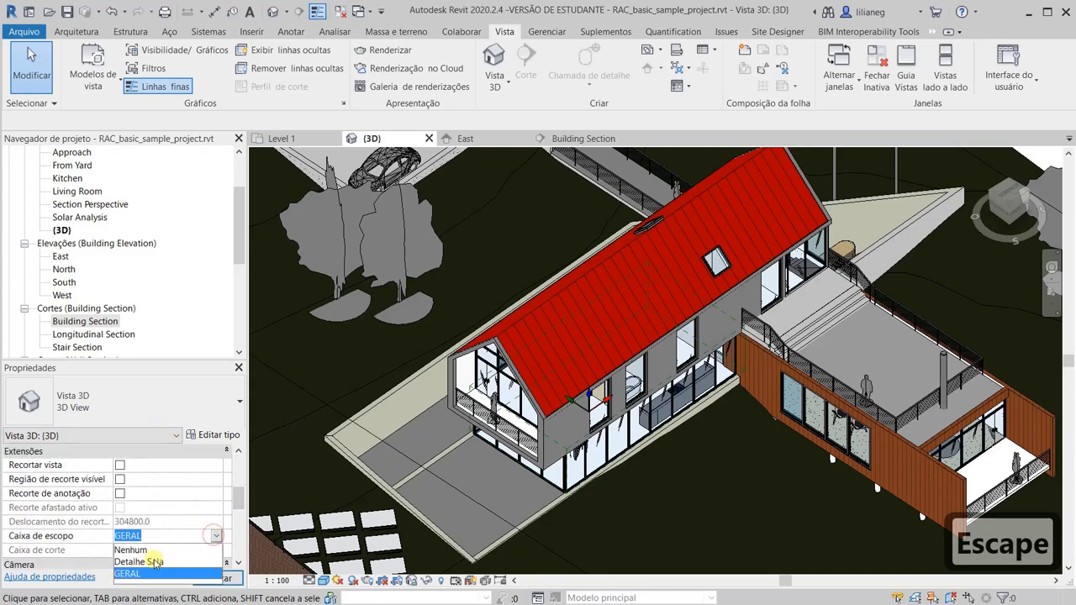
left_click(154, 563)
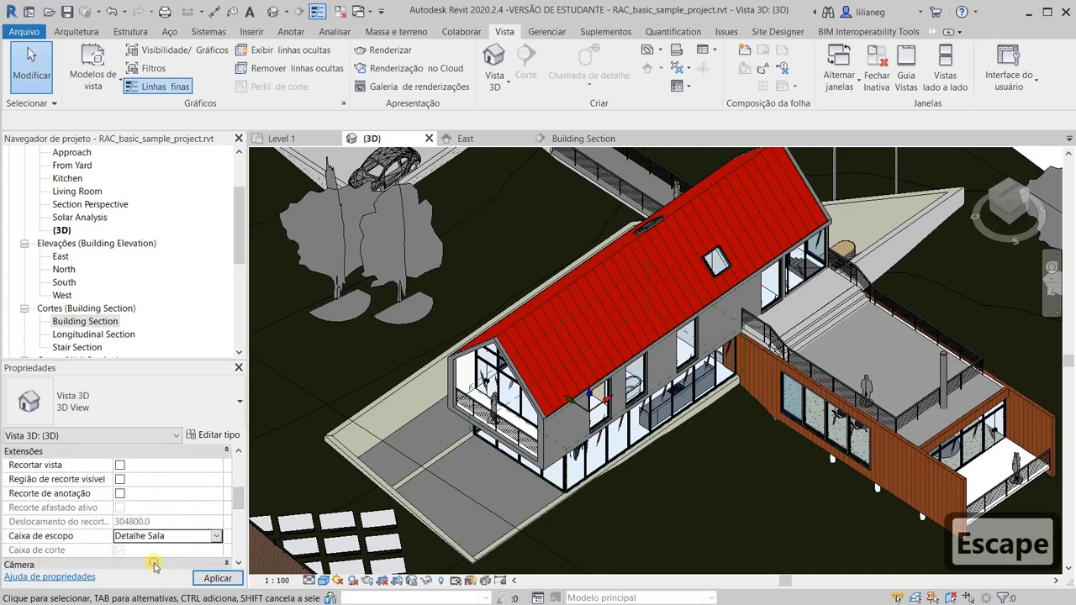
left_click(217, 578)
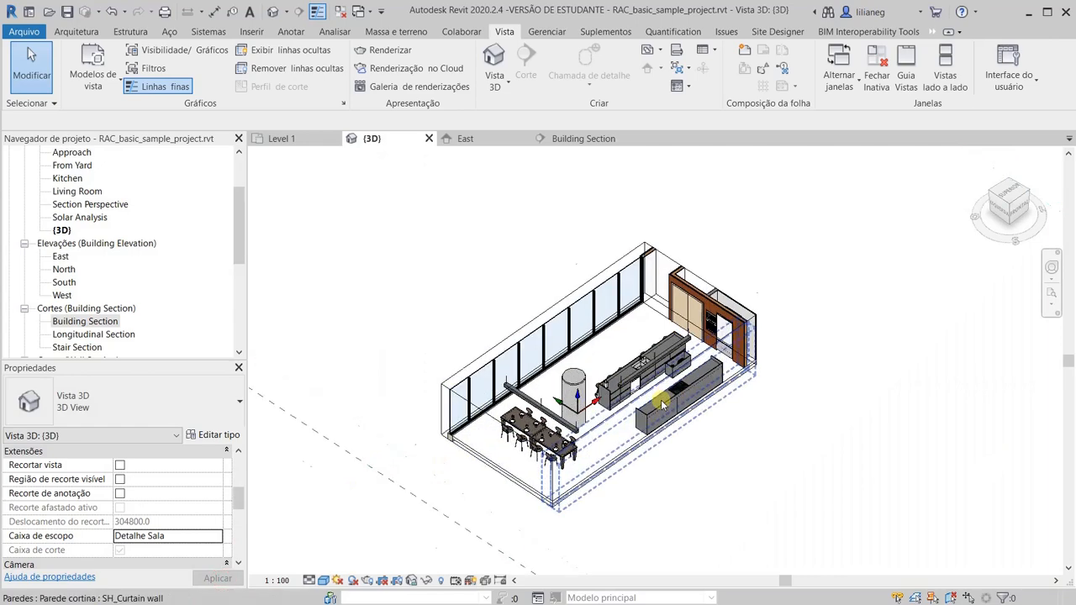
Step: Release the {3D} view from the Detalhe Sala scope box by choosing Nenhum
scroll(662, 404, "up", 2)
left_click(630, 346)
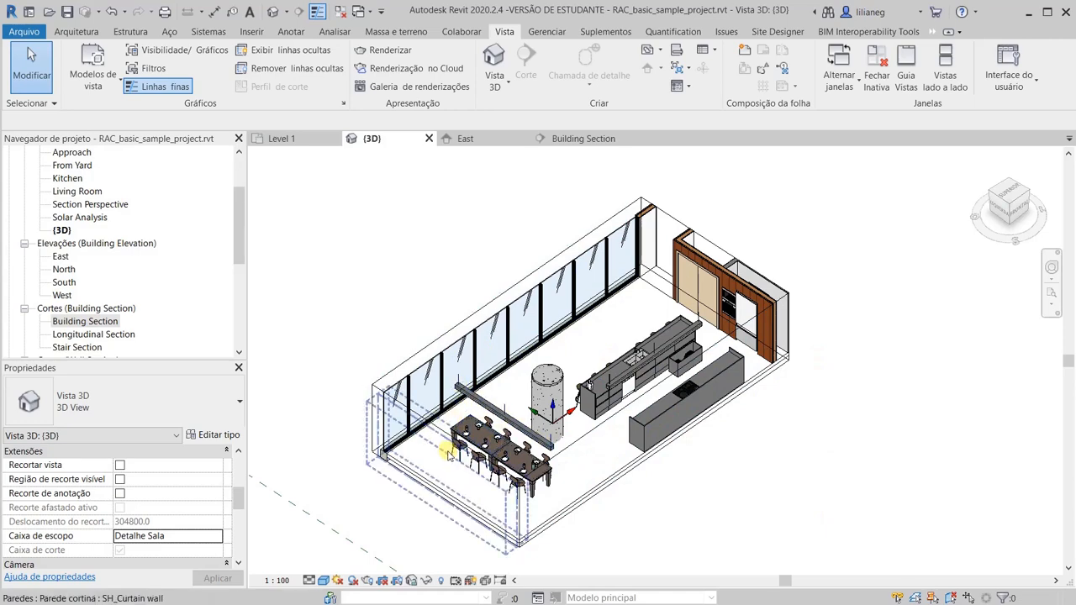
left_click(216, 536)
left_click(179, 550)
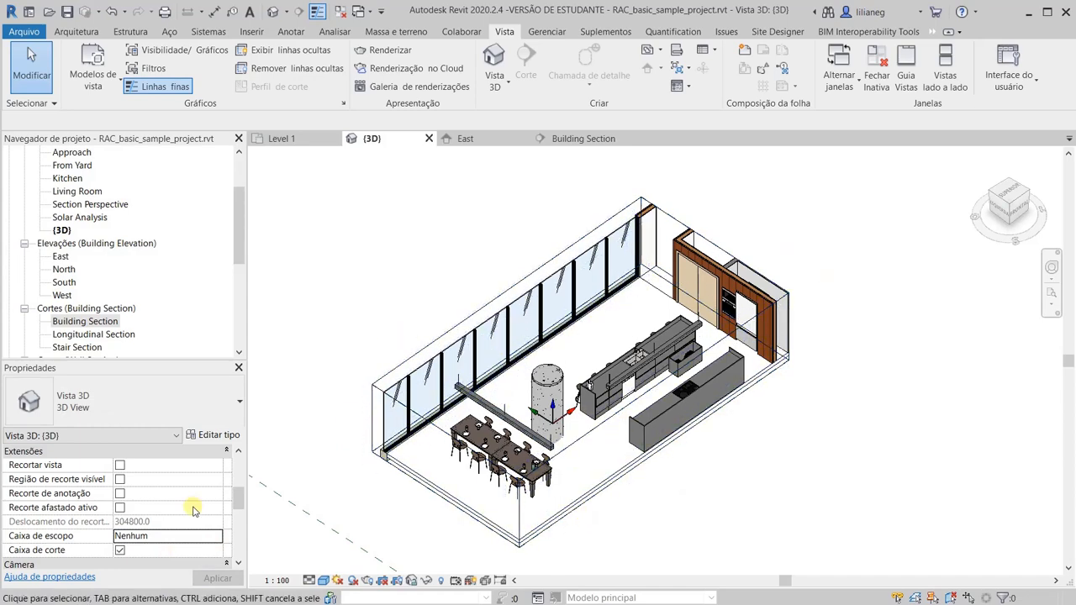
Step: Set the {3D} view's scope box to GERAL and apply the change
left_click(175, 538)
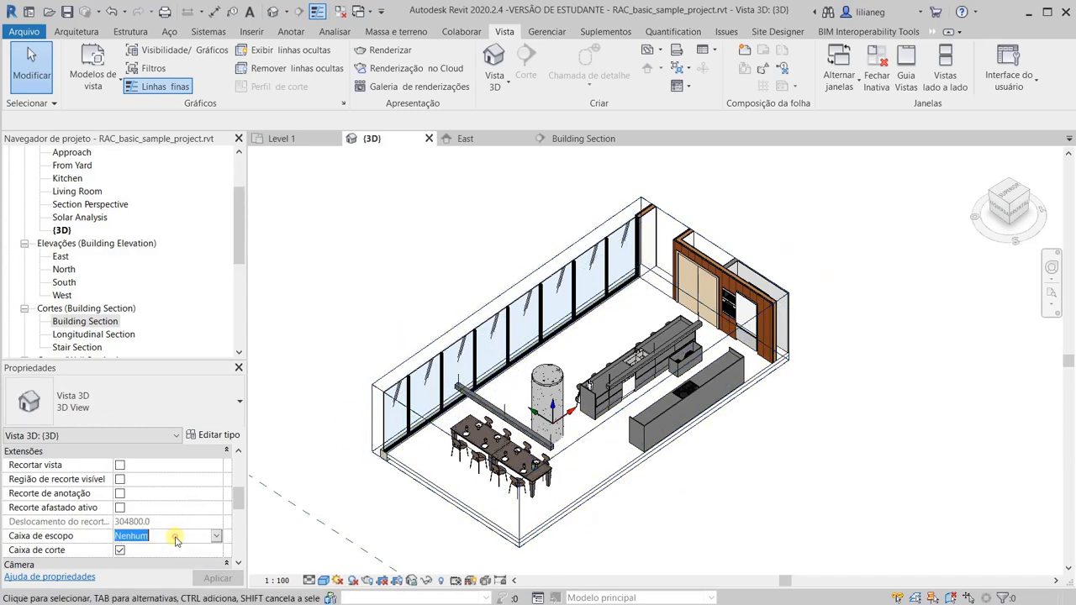
left_click(217, 537)
left_click(217, 537)
scroll(413, 390, "down", 5)
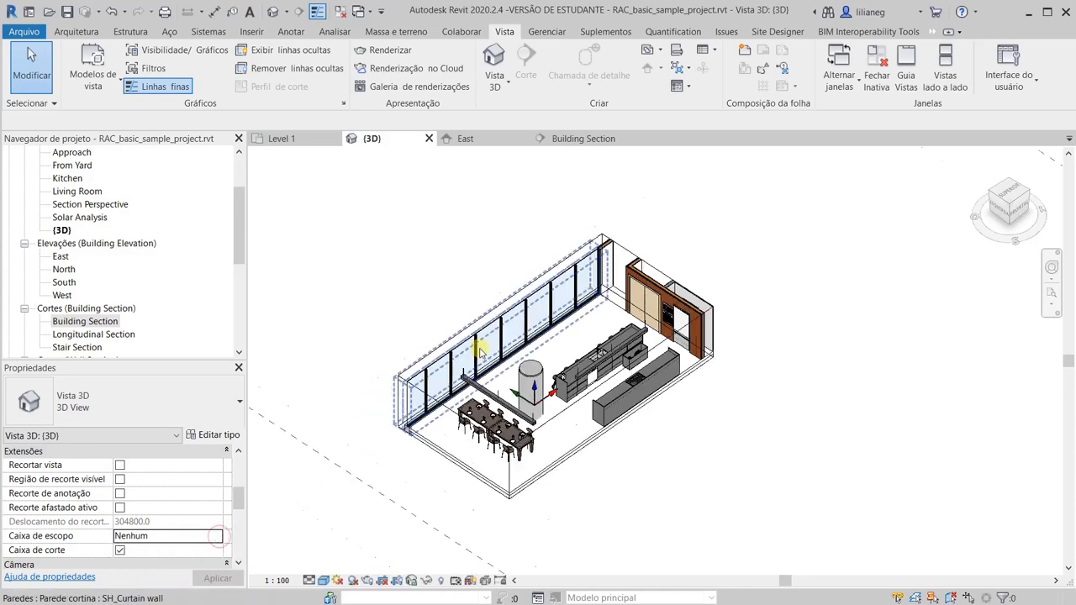
middle_click_drag(319, 339, 443, 378)
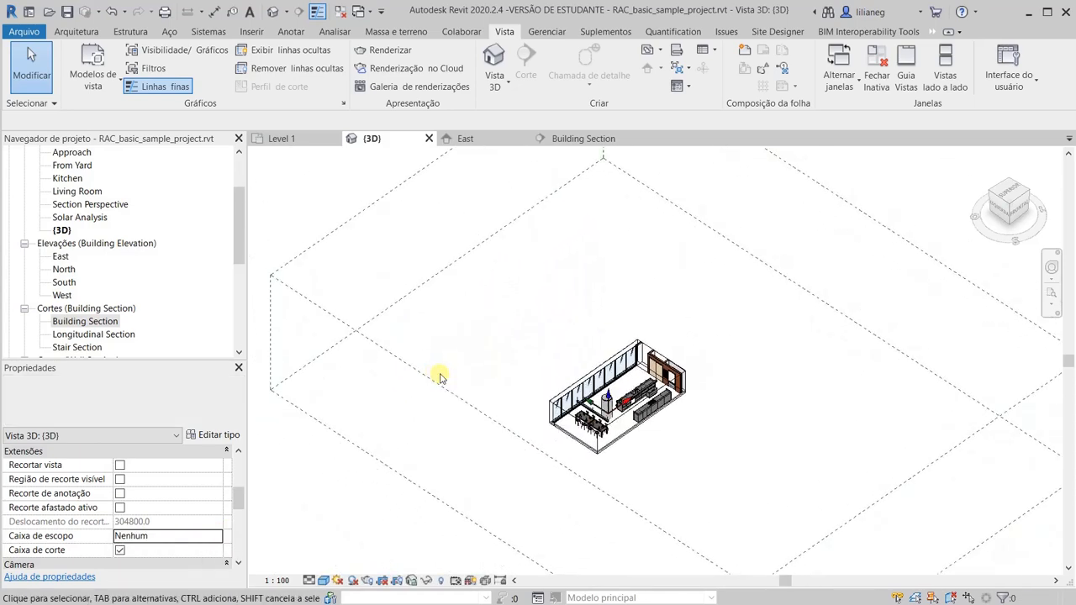
scroll(493, 375, "down", 1)
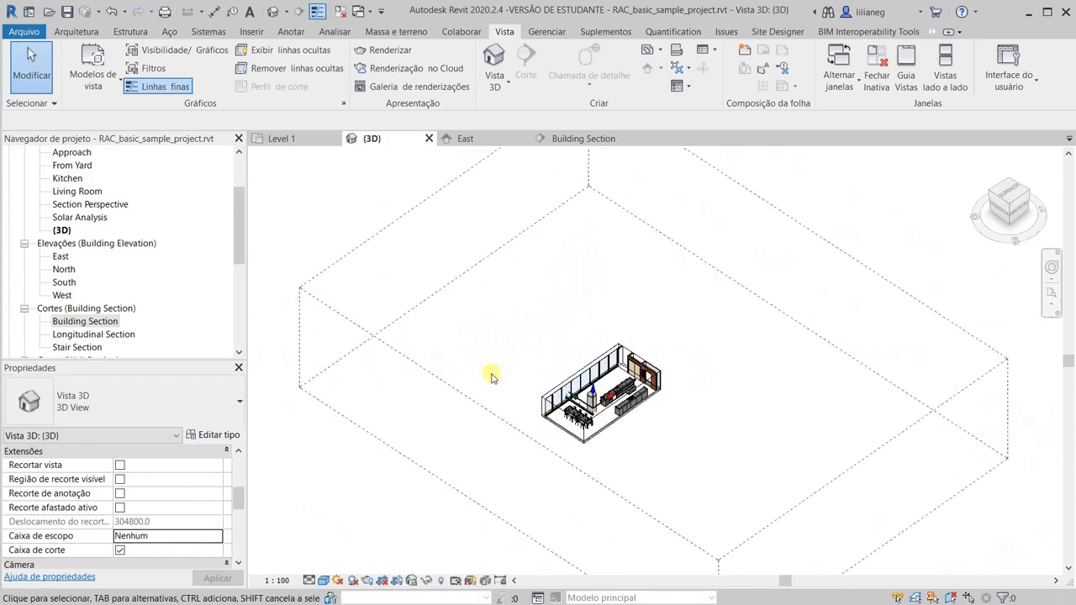
left_click(174, 539)
left_click(216, 536)
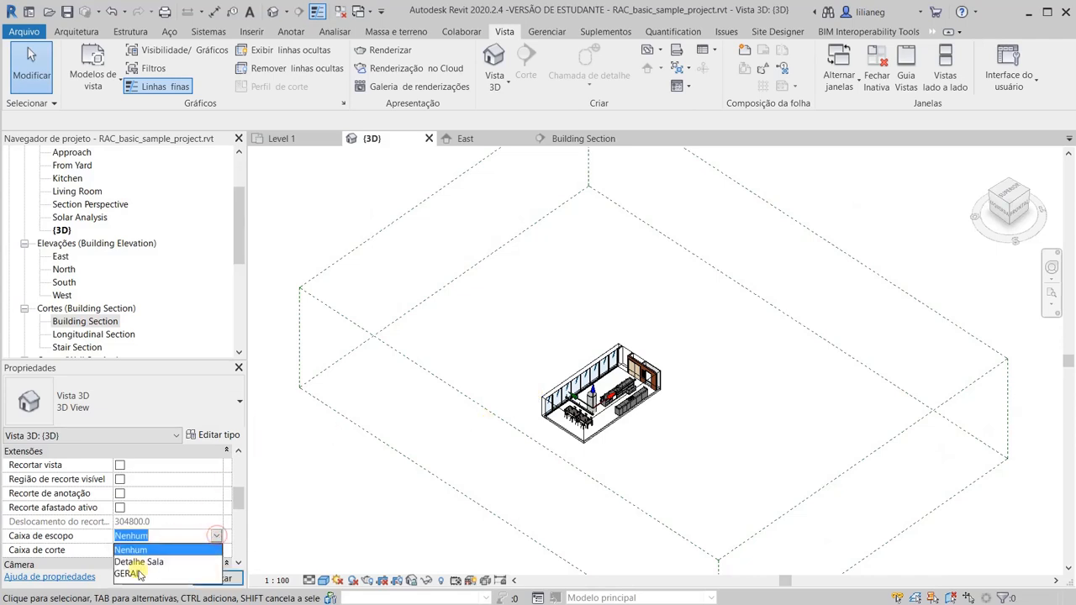
left_click(136, 574)
left_click(216, 578)
Step: Release the {3D} view from the GERAL scope box by choosing Nenhum
left_click(160, 538)
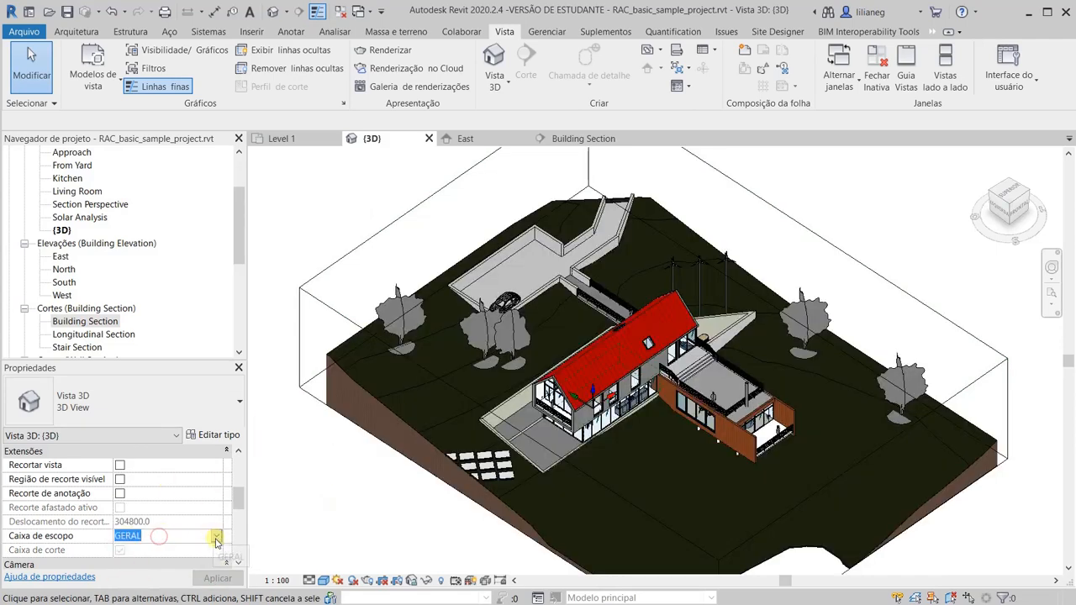
left_click(216, 535)
left_click(155, 550)
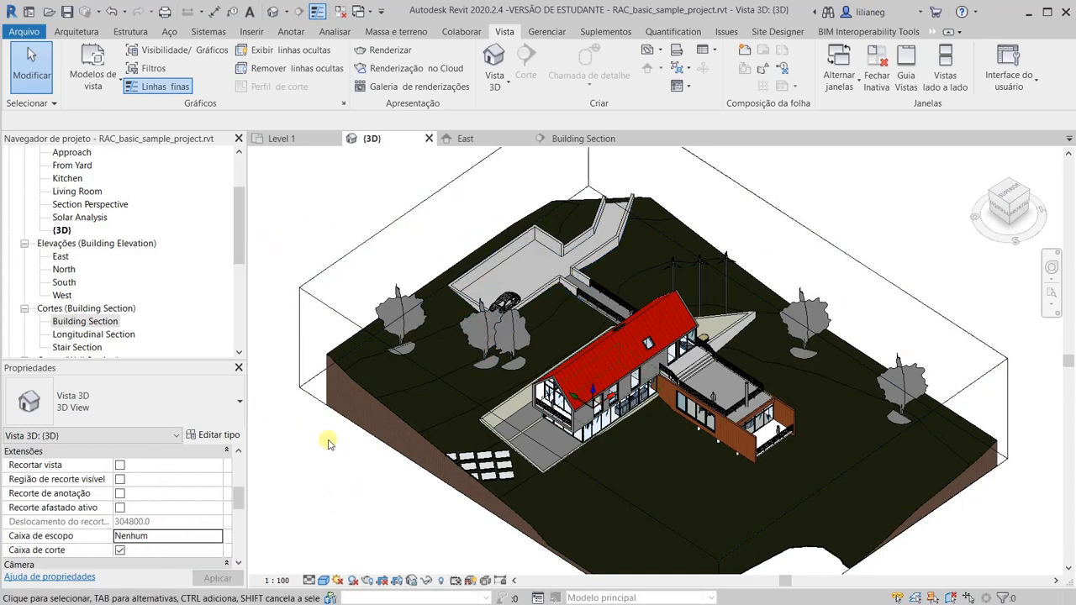
Step: Select the section box that coincides with the GERAL scope box and hide it in the {3D} view
scroll(340, 427, "down", 2)
scroll(329, 443, "down", 1)
middle_click_drag(329, 449, 395, 395)
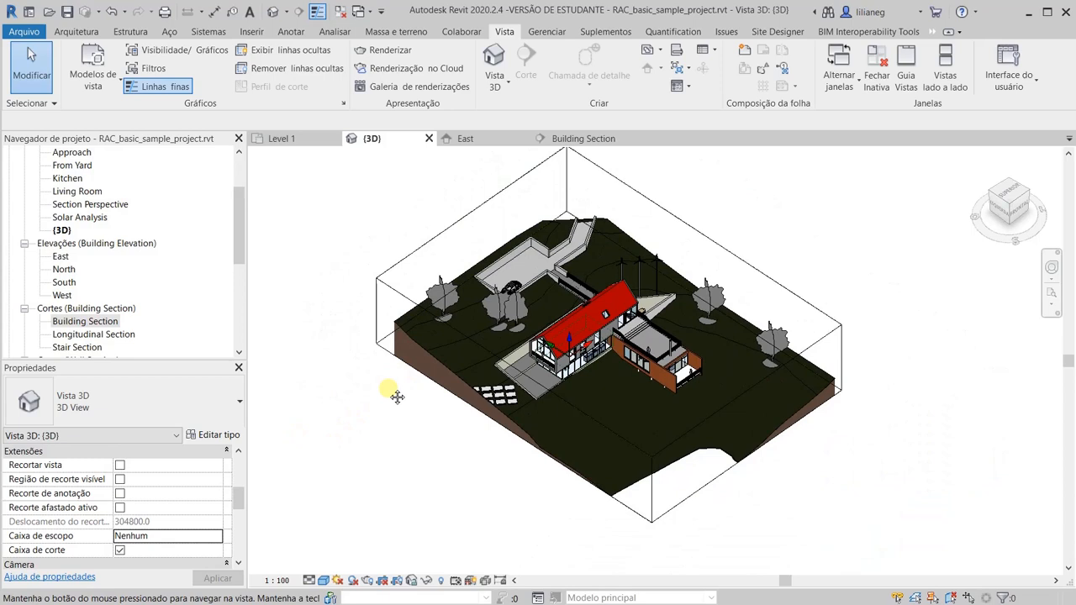
left_click(396, 299)
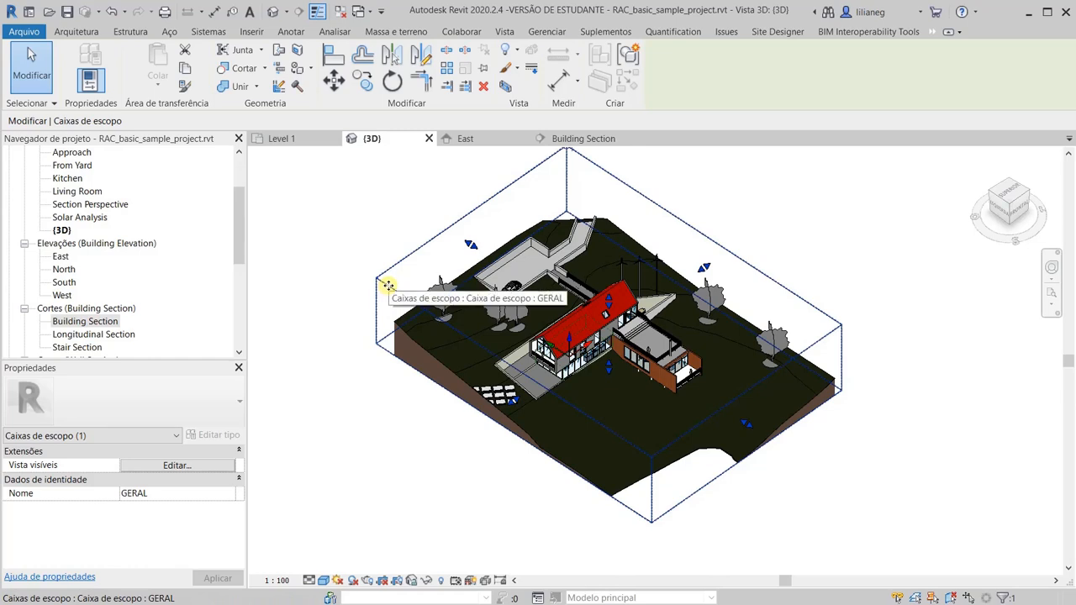
key("Tab")
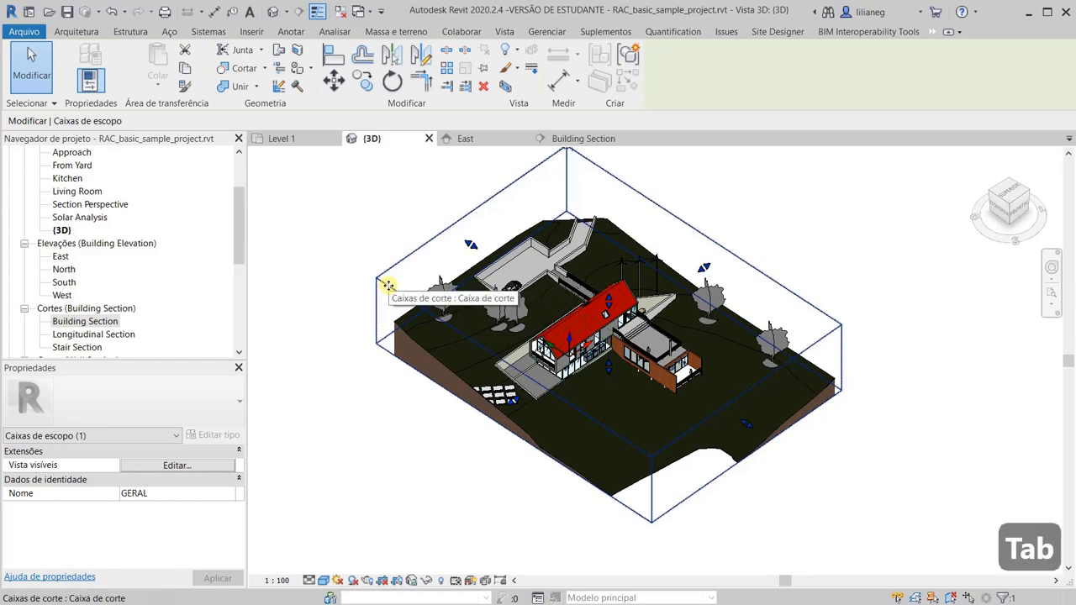
left_click(388, 286)
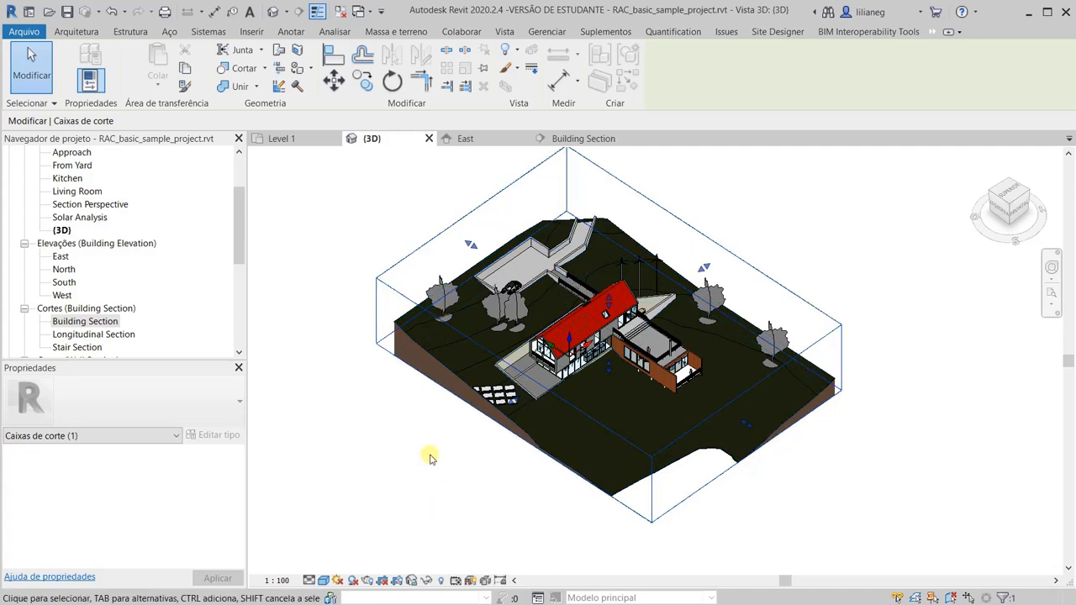
key("e")
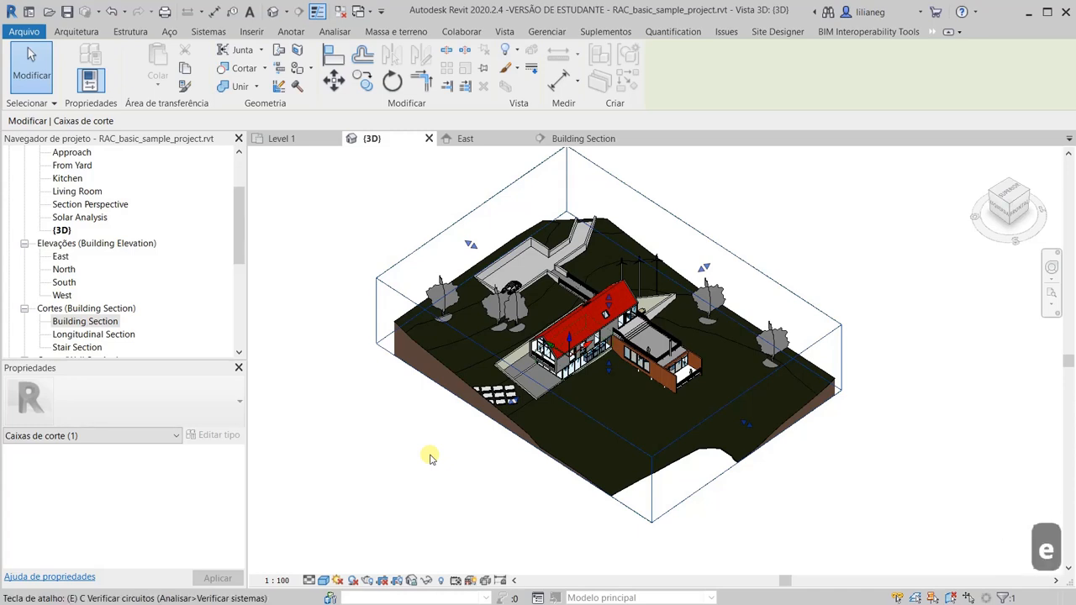
key("h")
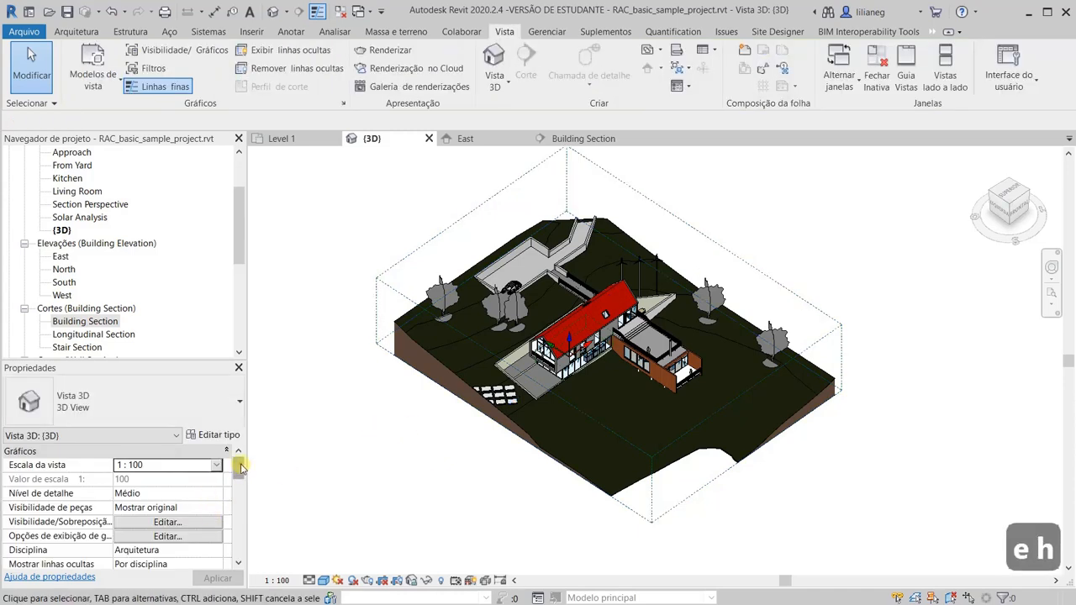
Step: Set the {3D} view's scope box to Detalhe Sala
left_click_drag(239, 467, 235, 500)
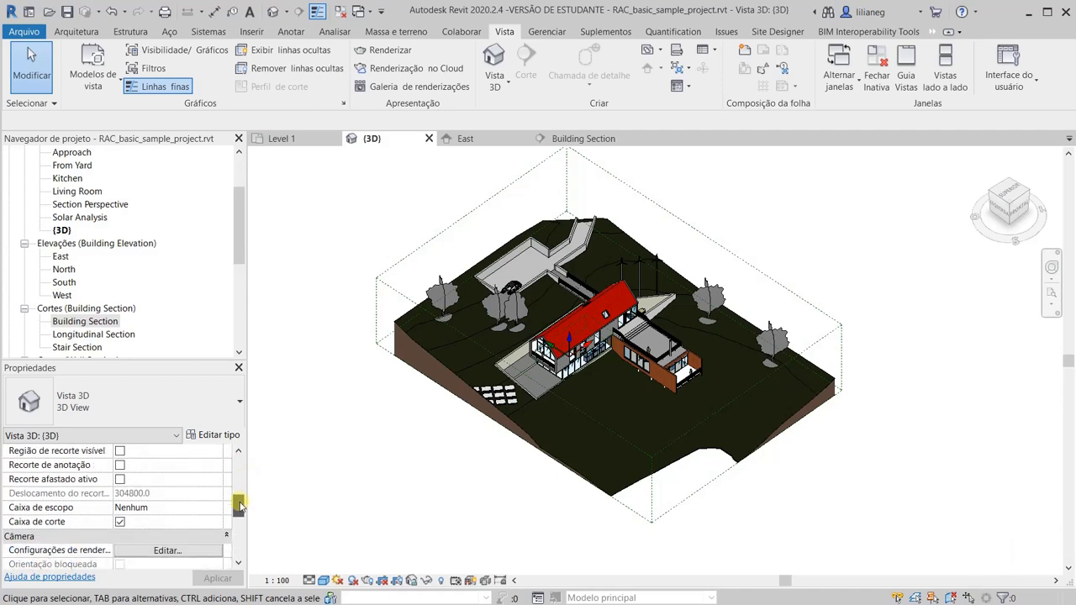
left_click(160, 508)
left_click(215, 508)
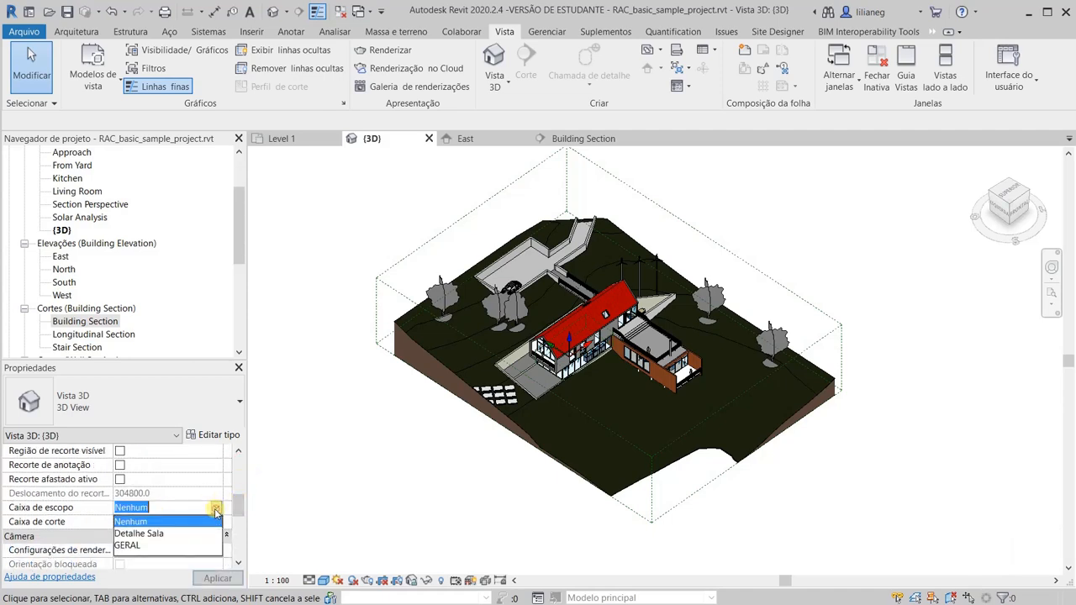
left_click(147, 536)
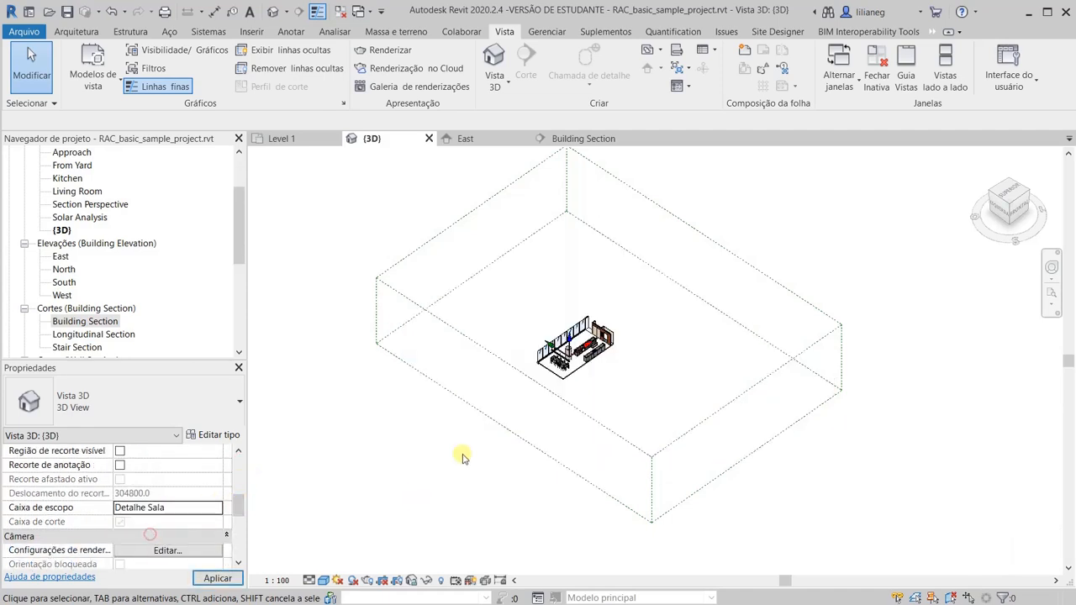
Step: Switch the {3D} view's scope box to GERAL and release it again by choosing Nenhum
left_click(193, 508)
left_click(216, 509)
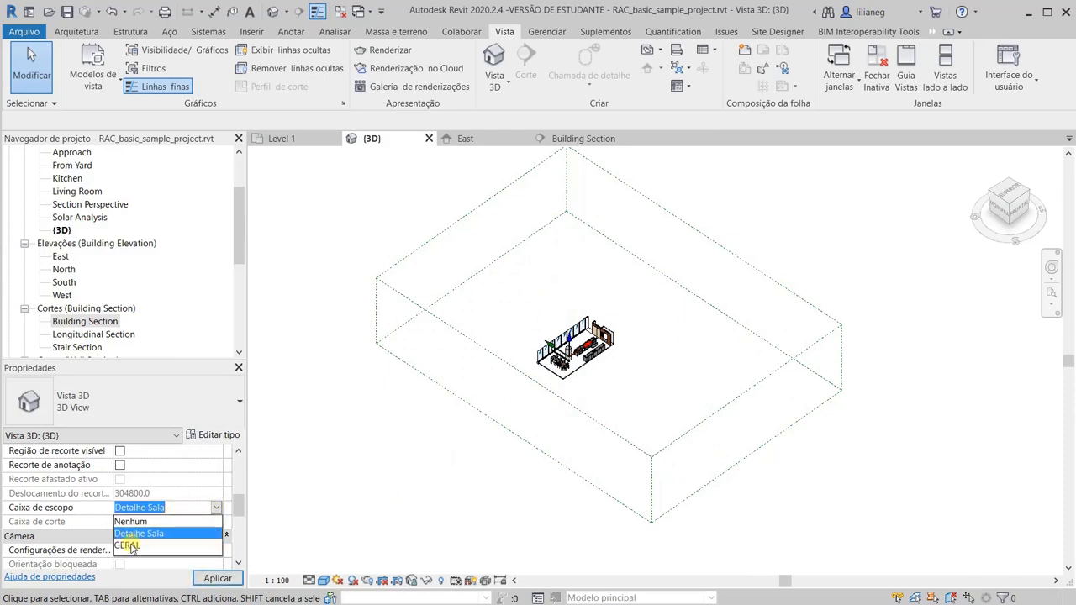
left_click(128, 546)
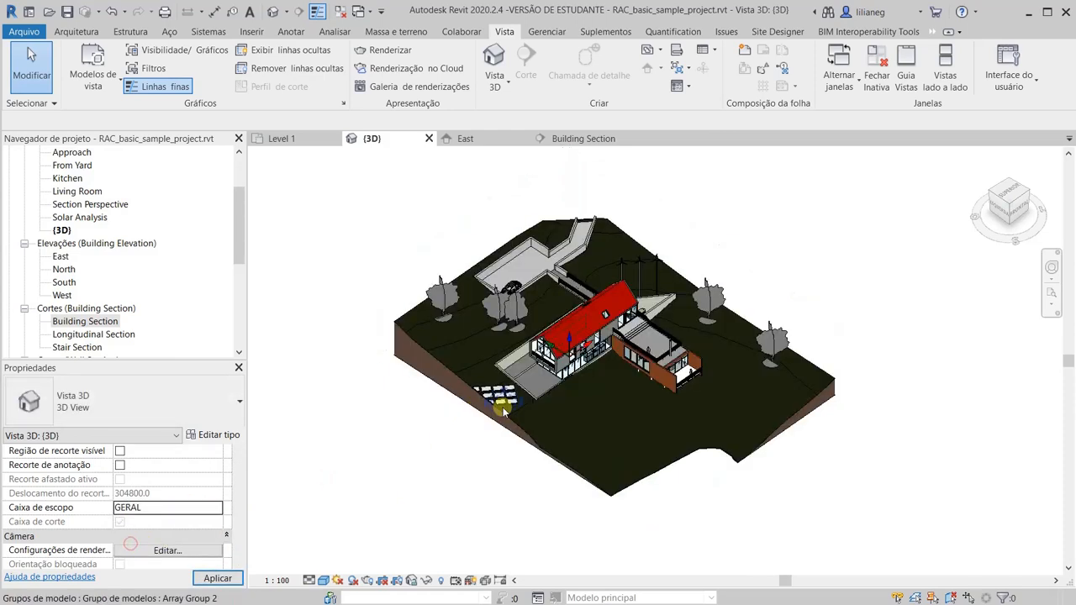
left_click(172, 509)
left_click(173, 509)
left_click(151, 520)
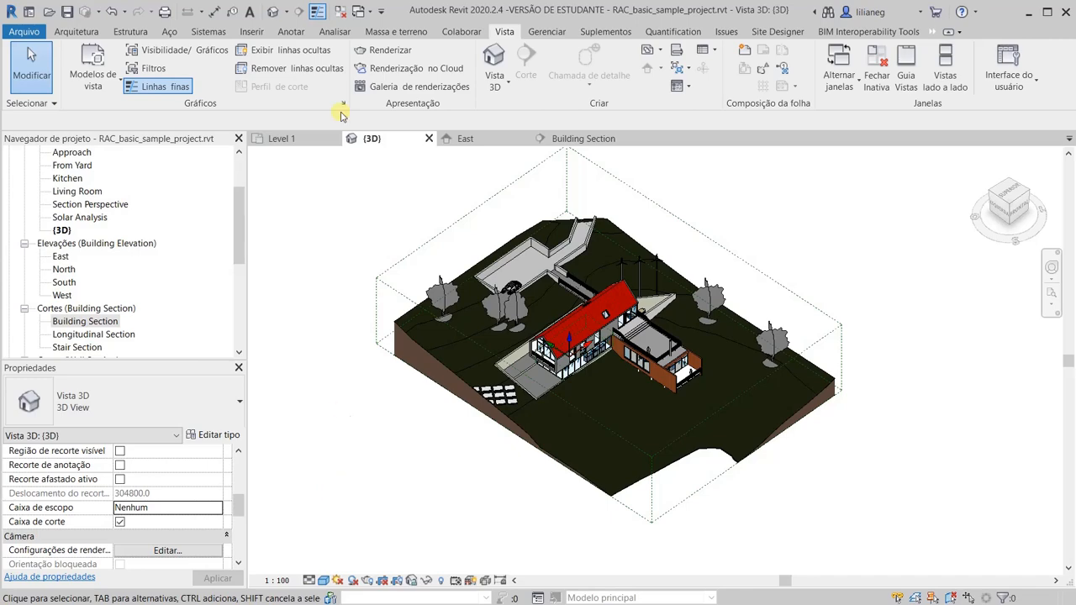
Step: Open the Level 1 floor plan and consult Figura 16 on floor-plan construction in the PDF shown in Chrome
left_click(304, 138)
scroll(492, 378, "down", 6)
middle_click_drag(476, 412, 519, 388)
scroll(550, 387, "up", 3)
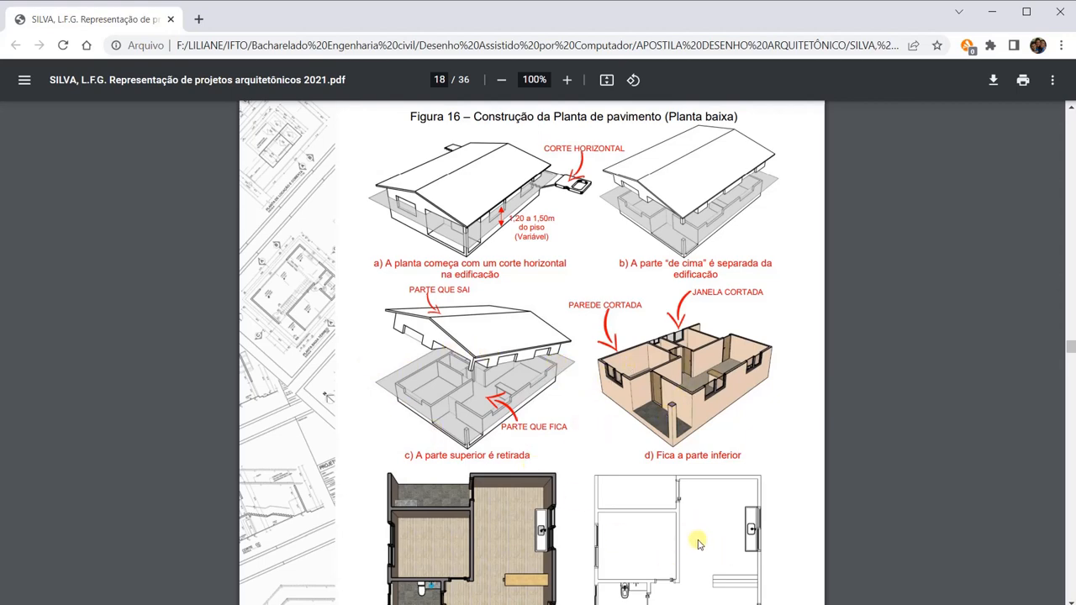
scroll(687, 542, "down", 3)
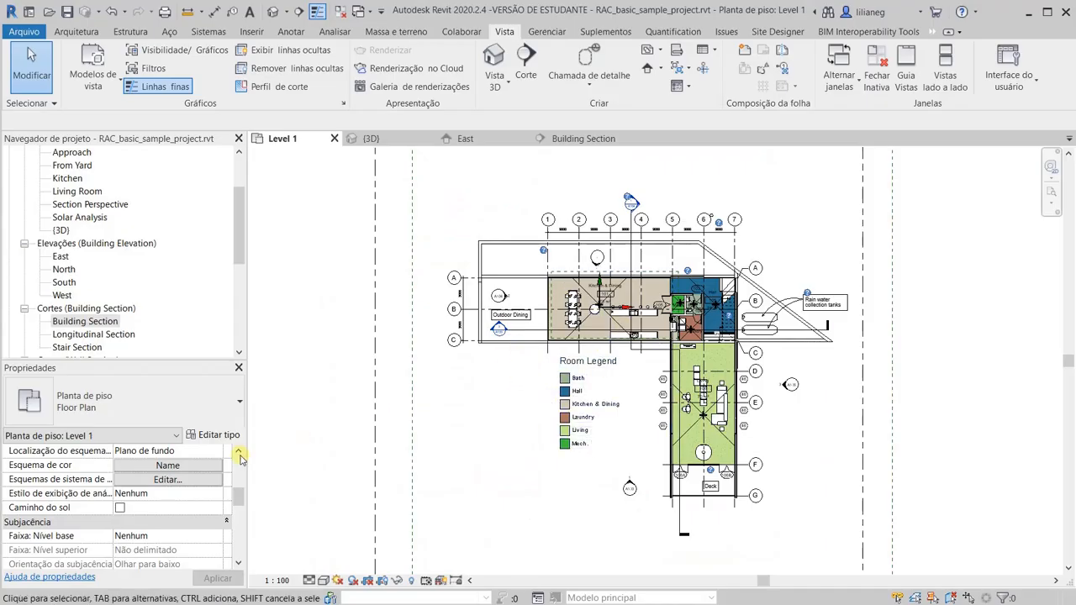
Step: In Level 1's view range (Faixa da vista), set the cut plane offset to 2000 and confirm
mouse_move(241, 499)
left_mouse_down()
mouse_move(240, 486)
mouse_move(241, 517)
left_mouse_up()
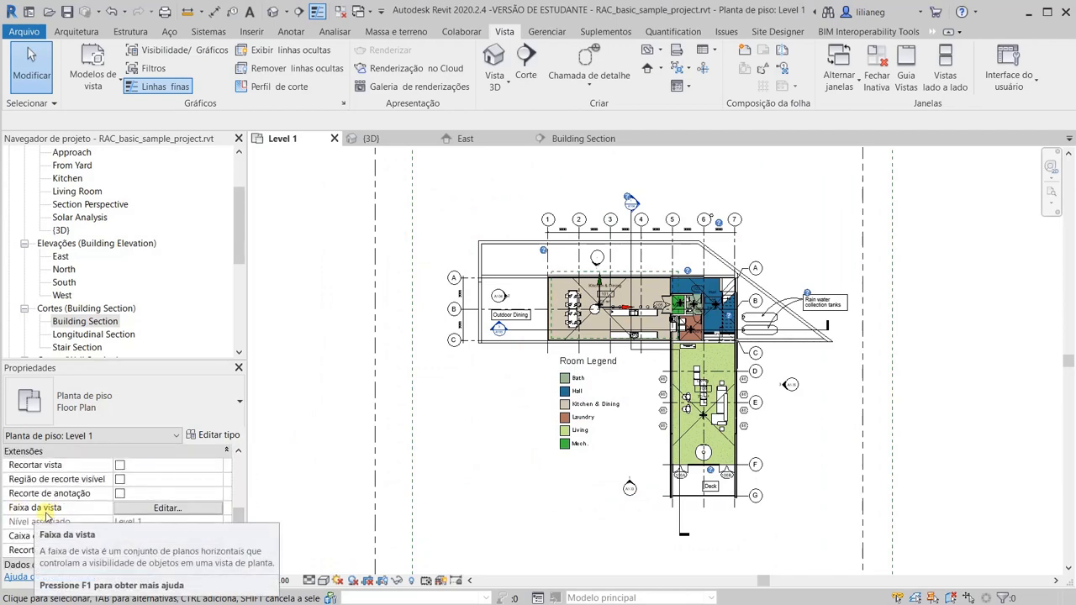
left_click(173, 509)
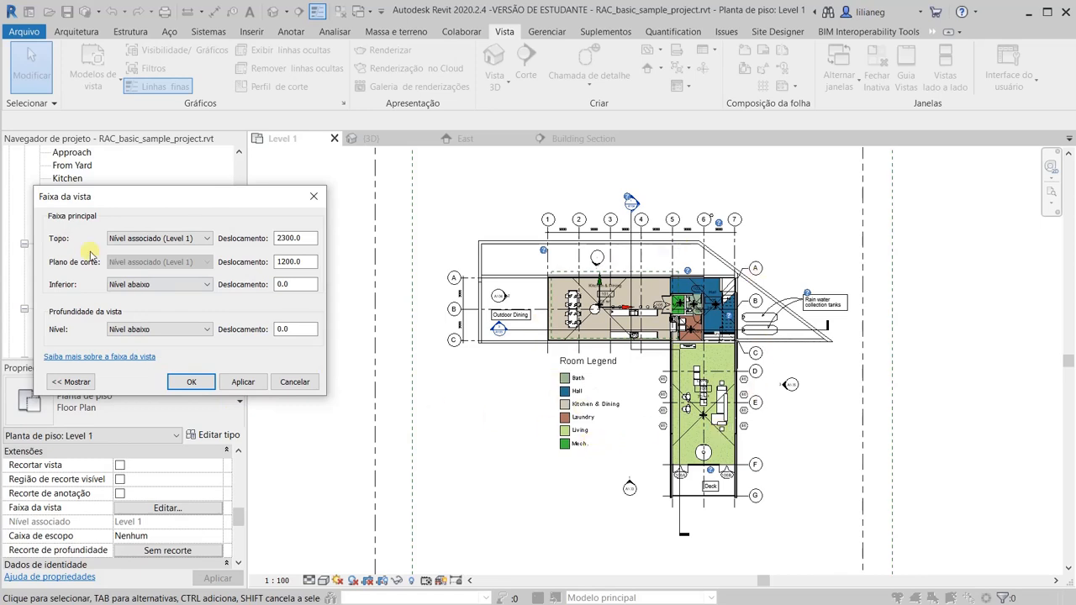
left_click(291, 238)
left_click(299, 263)
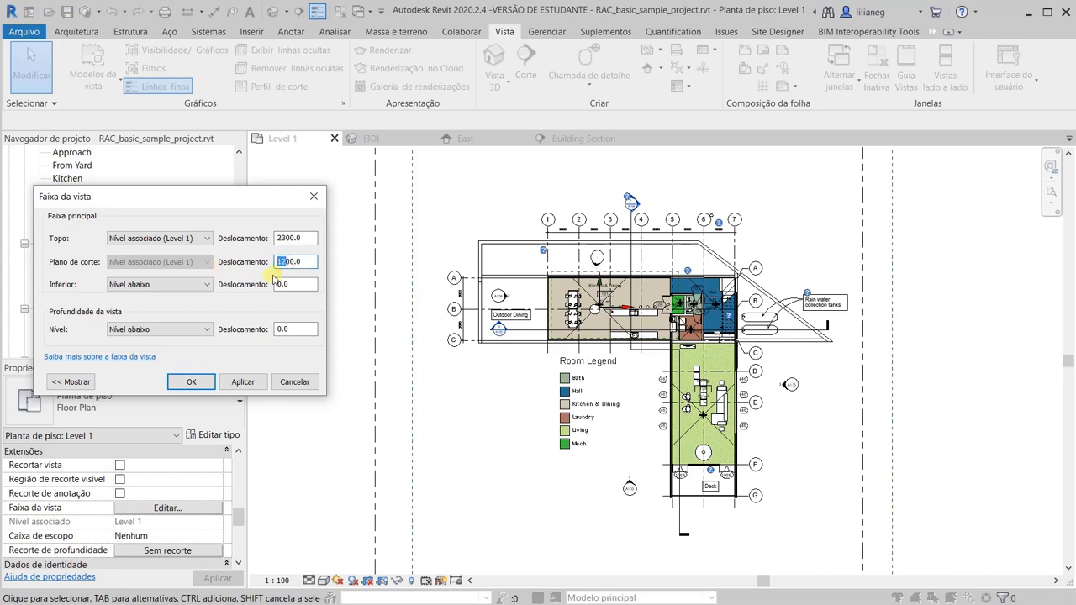
type("20")
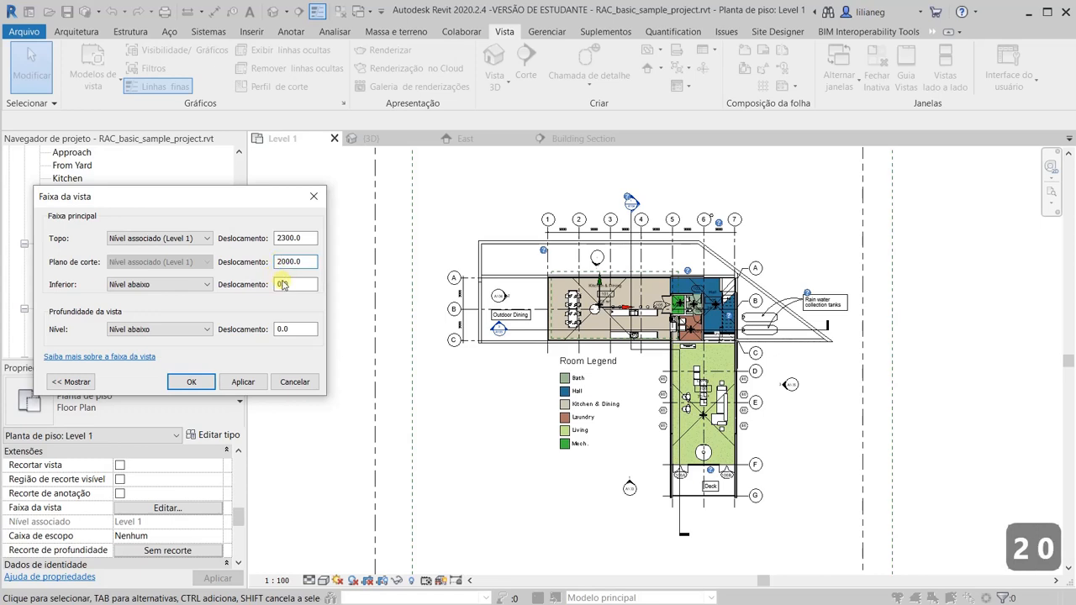
left_click(243, 382)
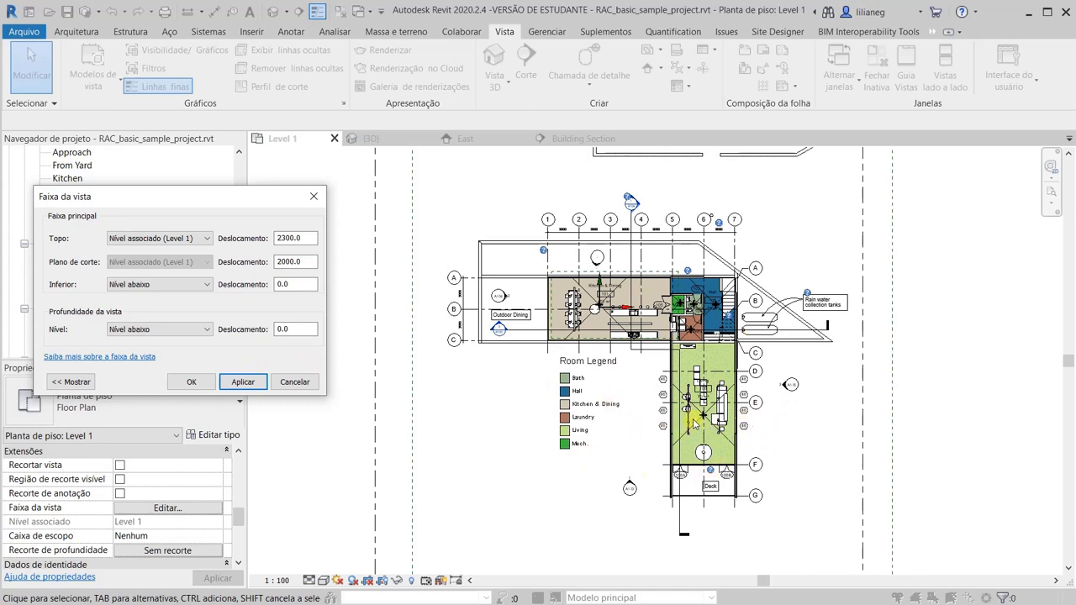
left_click(192, 381)
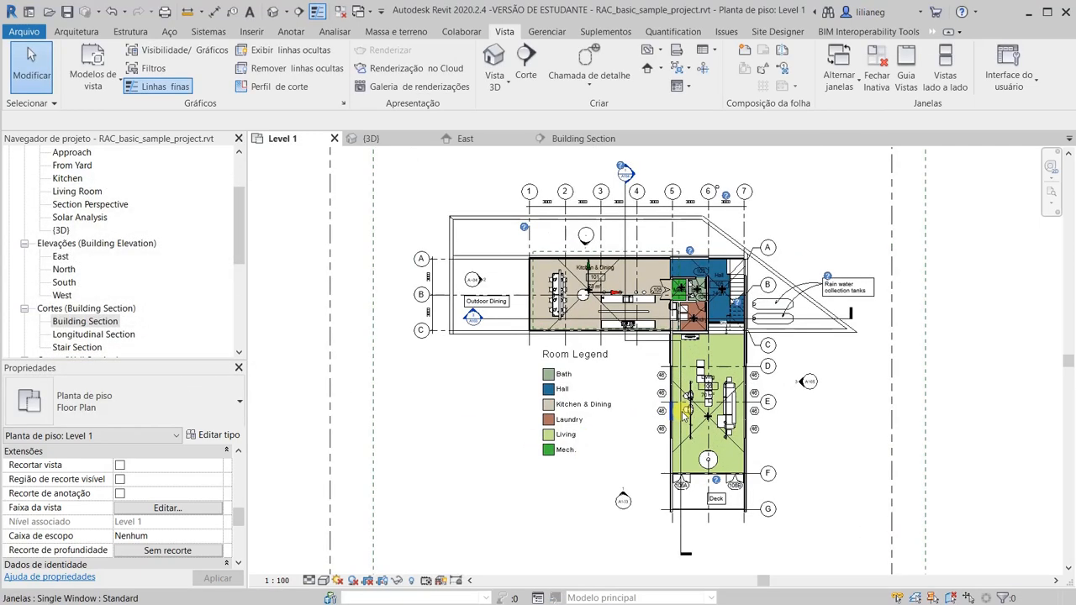
Step: Inspect the Level 1 rooms, set the view range's cut plane offset to 300, and check the kitchen and bath areas
scroll(683, 411, "up", 5)
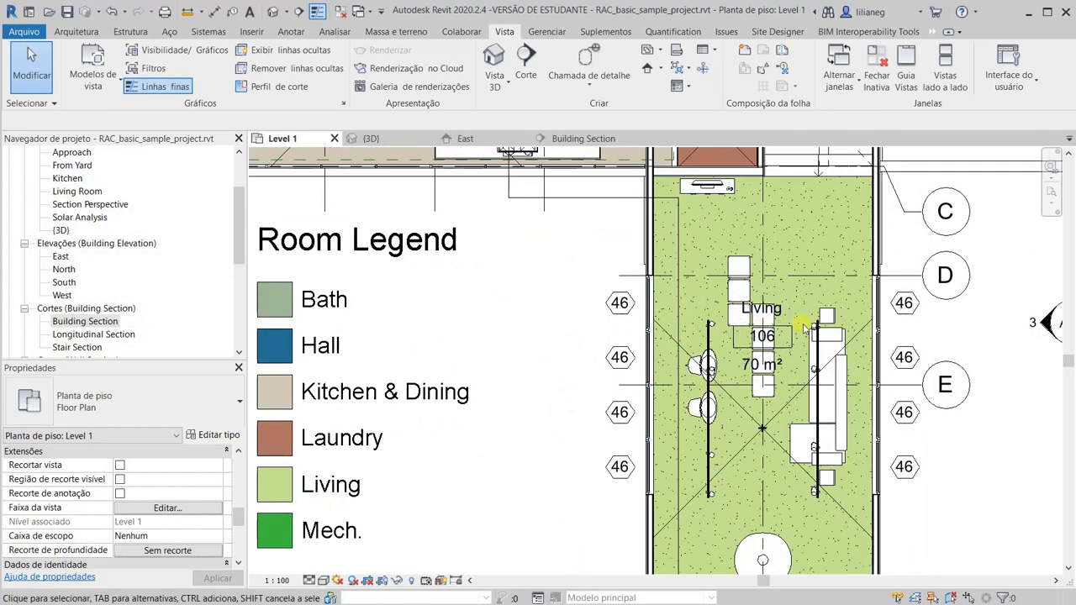
scroll(579, 413, "down", 3)
middle_click_drag(442, 249, 431, 352)
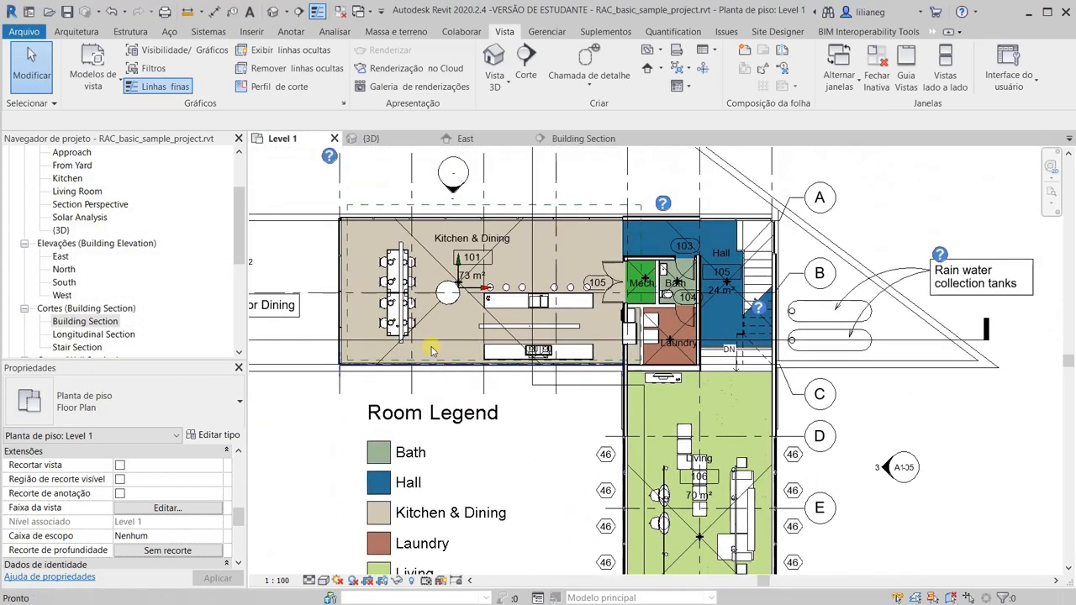
left_click(167, 508)
double_click(286, 261)
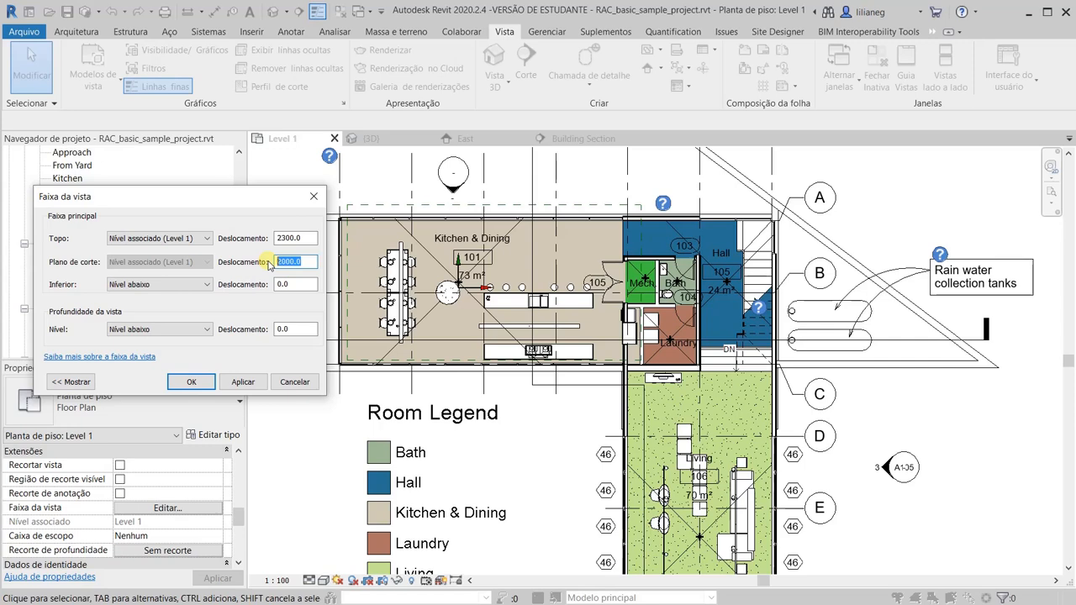
type("300")
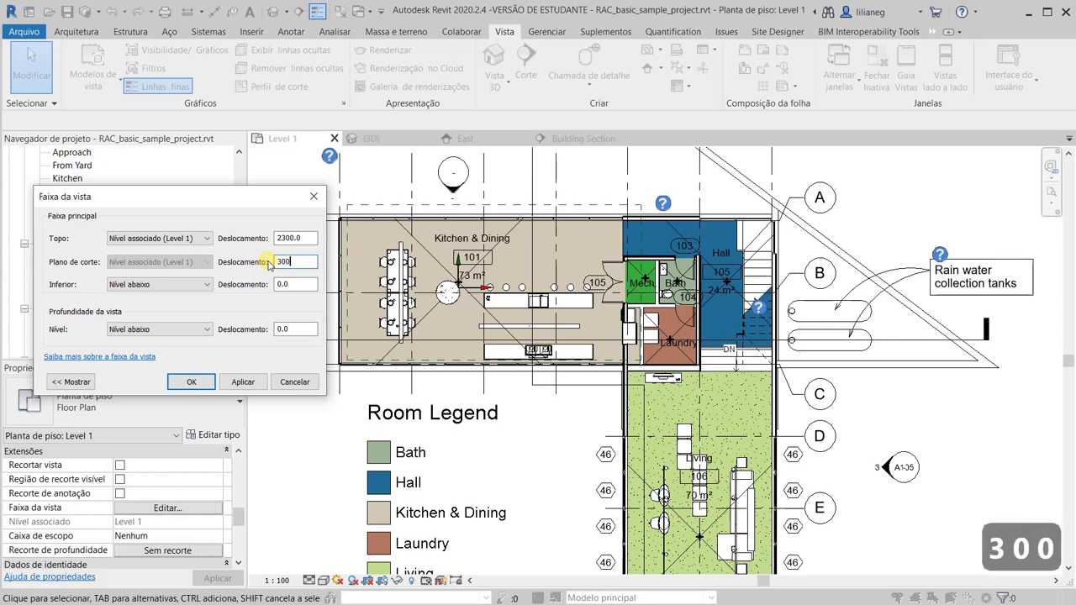
left_click(243, 382)
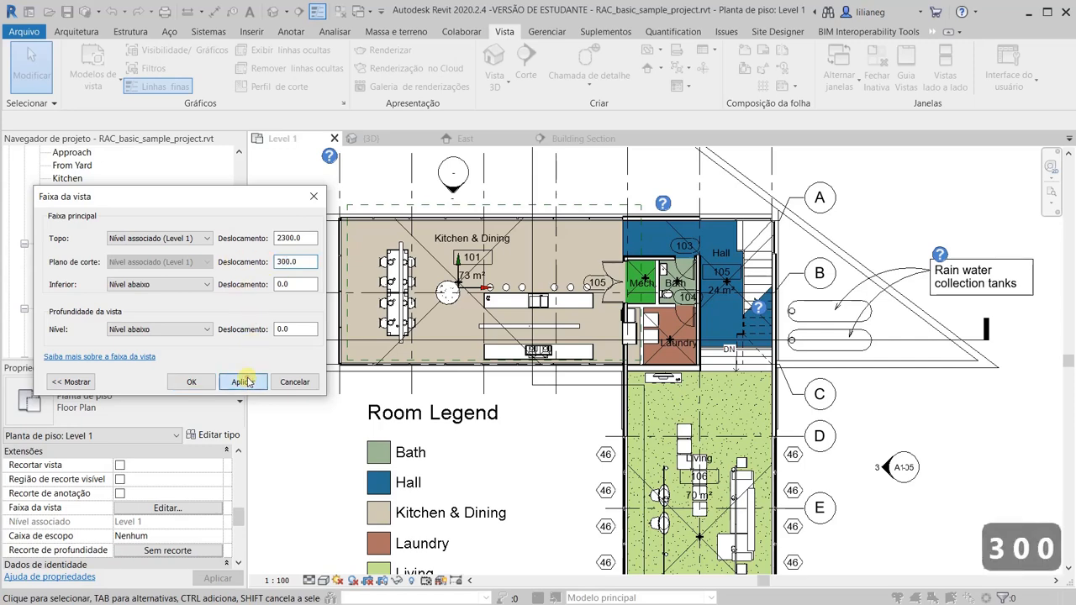
left_click(191, 381)
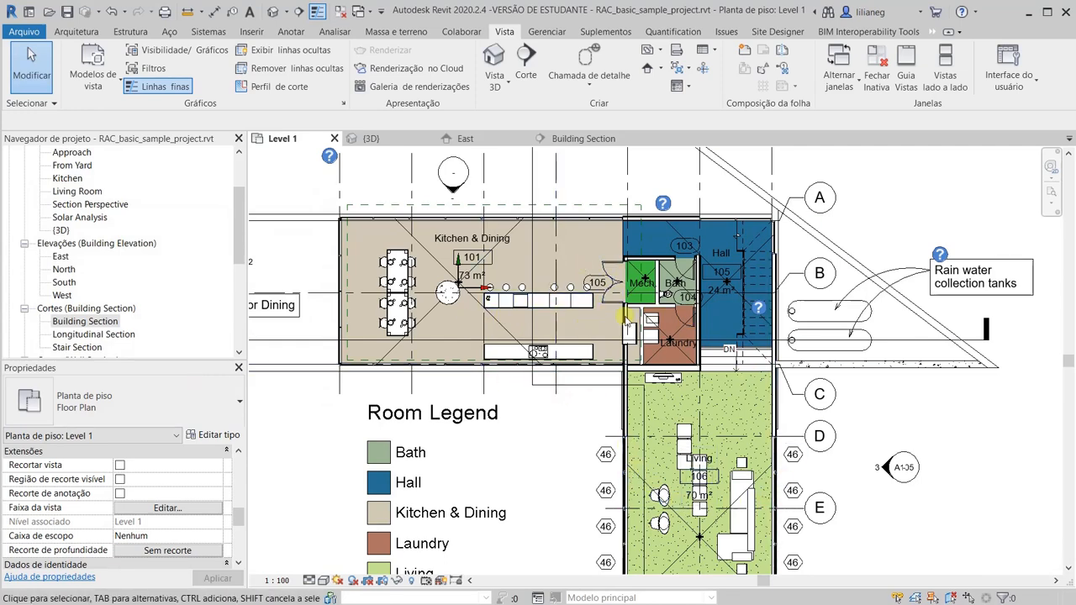
scroll(670, 278, "up", 4)
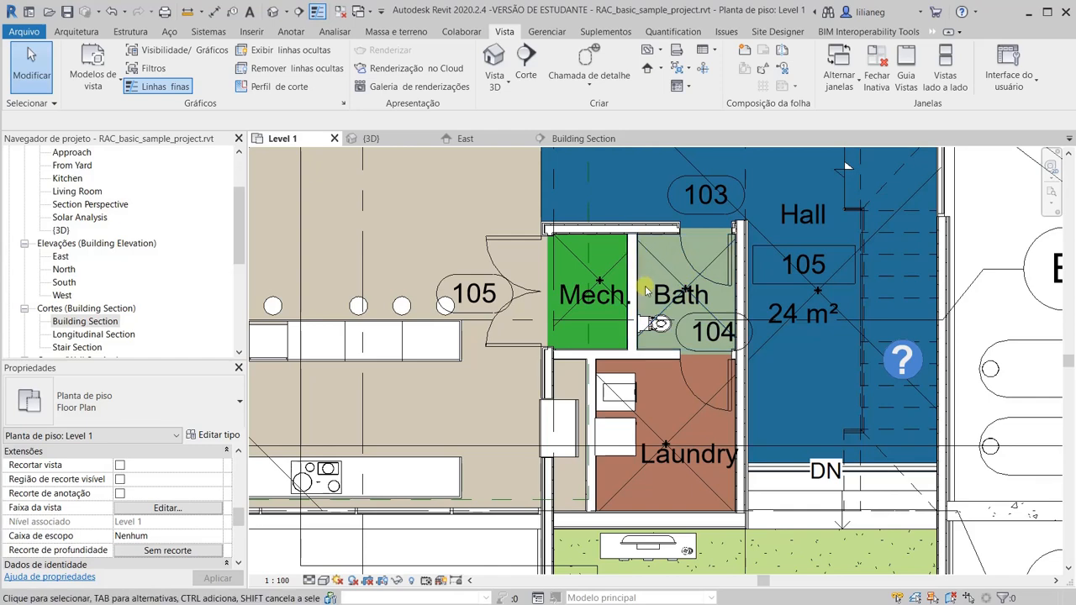
scroll(653, 282, "down", 3)
scroll(653, 281, "down", 3)
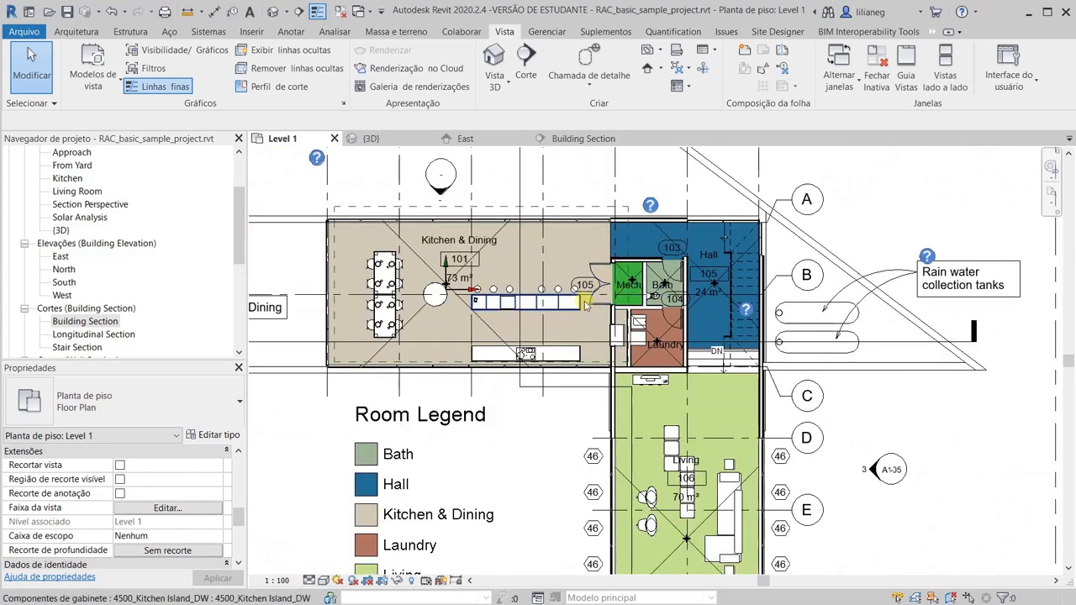
Step: Set the cut plane (Plano de corte) offset in Level 1's view range to 1200, apply it and confirm
left_click(167, 507)
double_click(301, 262)
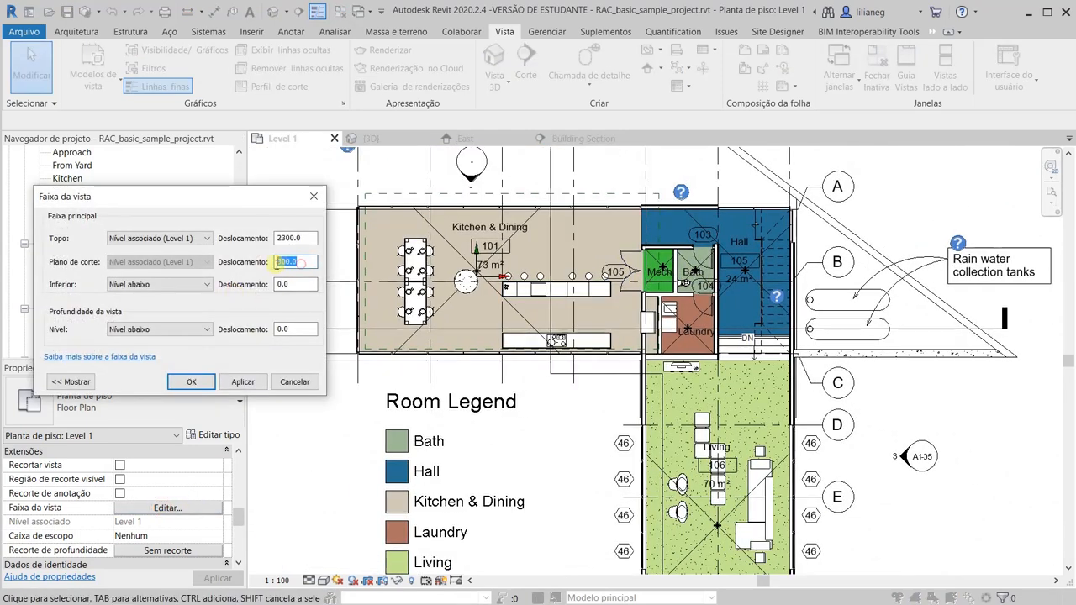
type("1200")
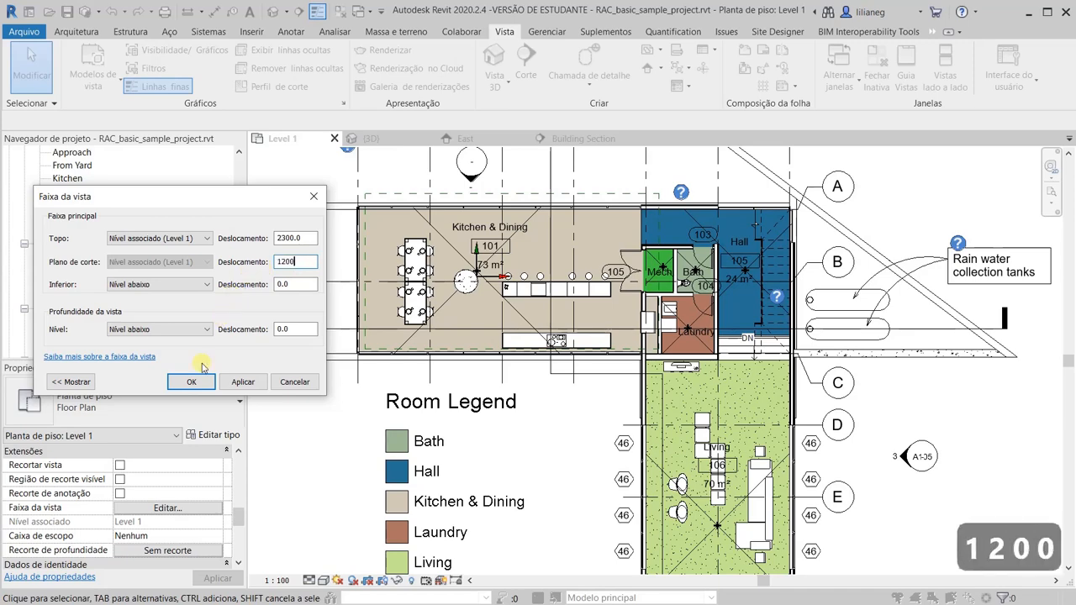
left_click(243, 381)
left_click(190, 381)
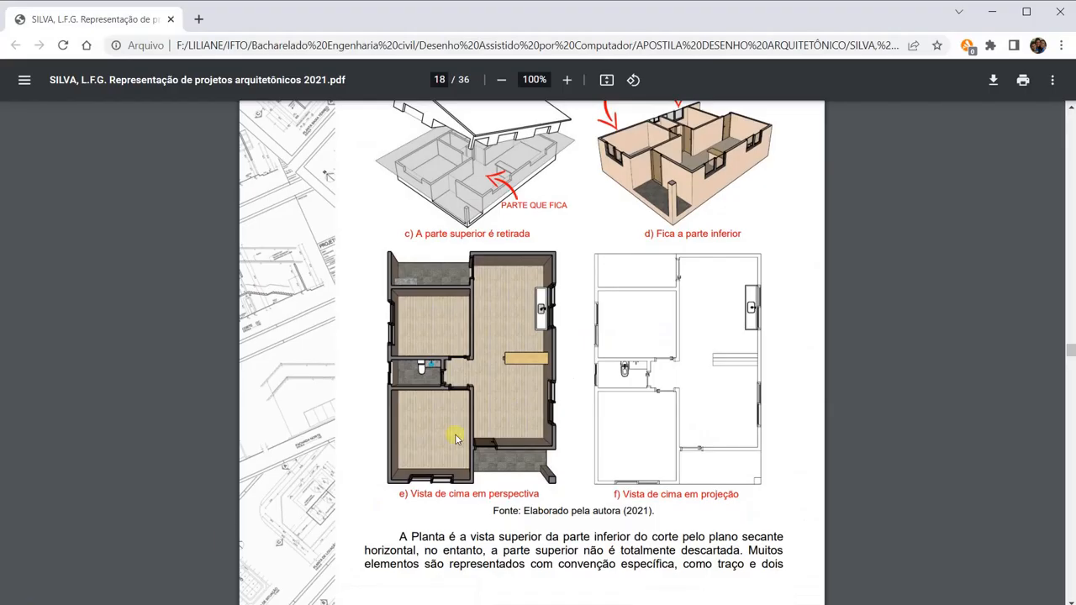
Step: Consult the floor-plan construction figure in the PDF shown in Chrome, and review Level 1's view range in Revit without changing it
scroll(360, 342, "up", 5)
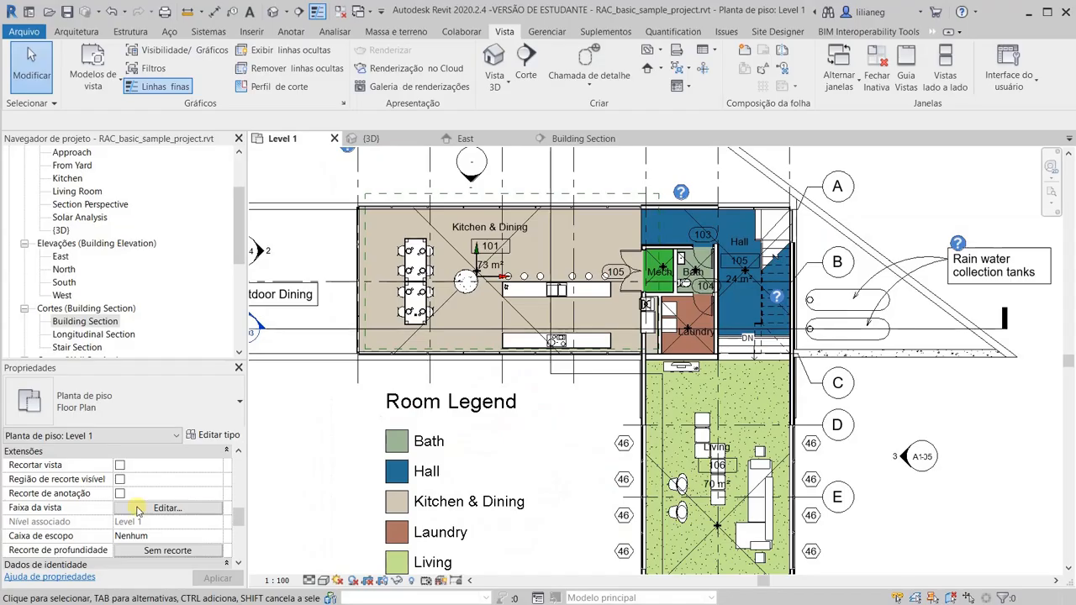
left_click(139, 509)
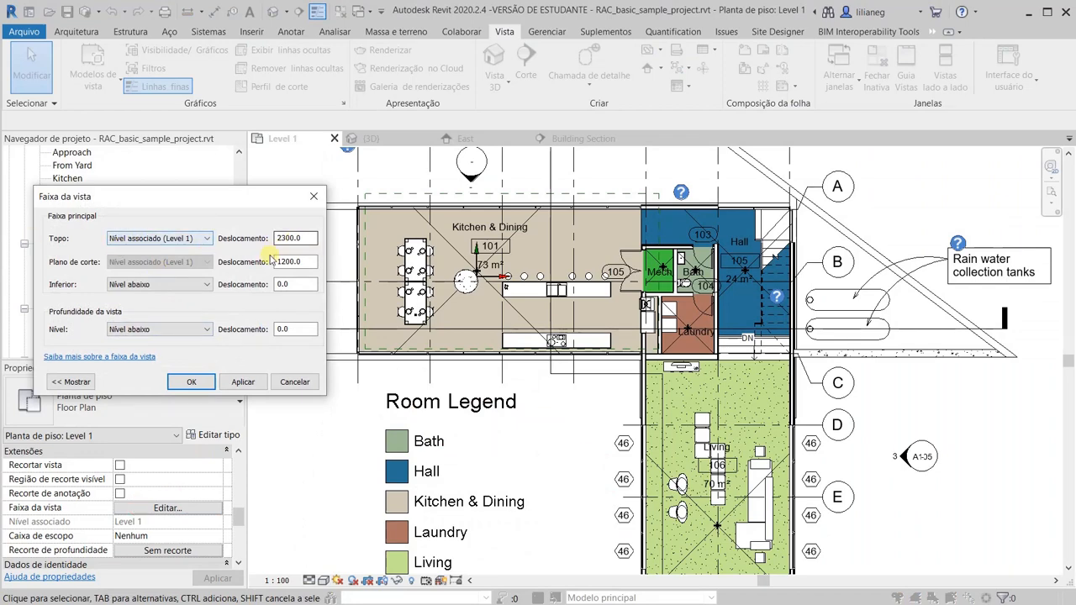
left_click(294, 385)
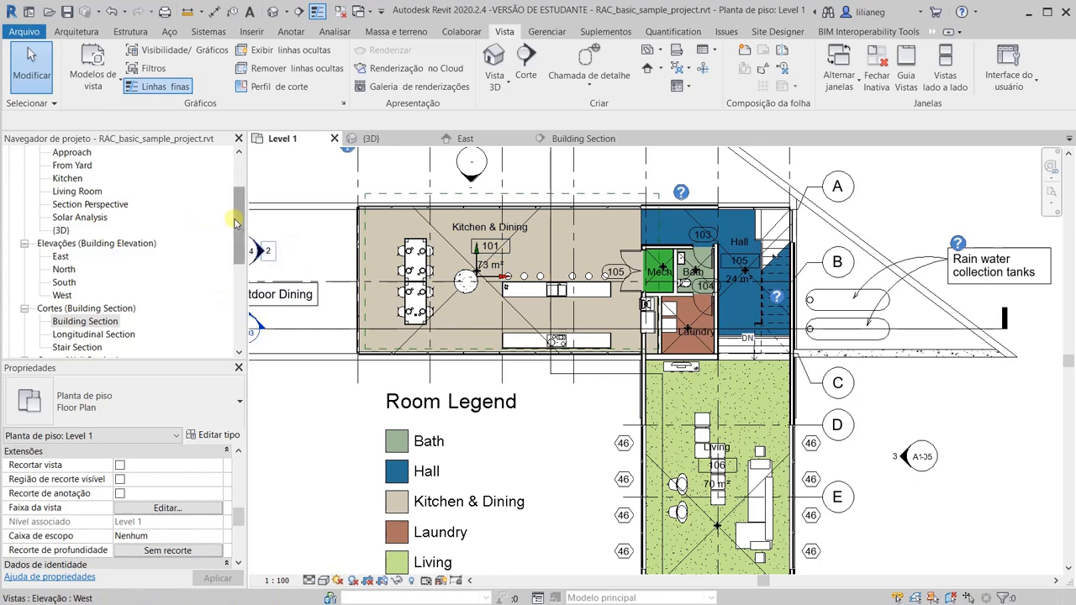
Step: Open the Site floor plan and apply a cut plane offset of 1200 in its view range
scroll(236, 221, "up", 5)
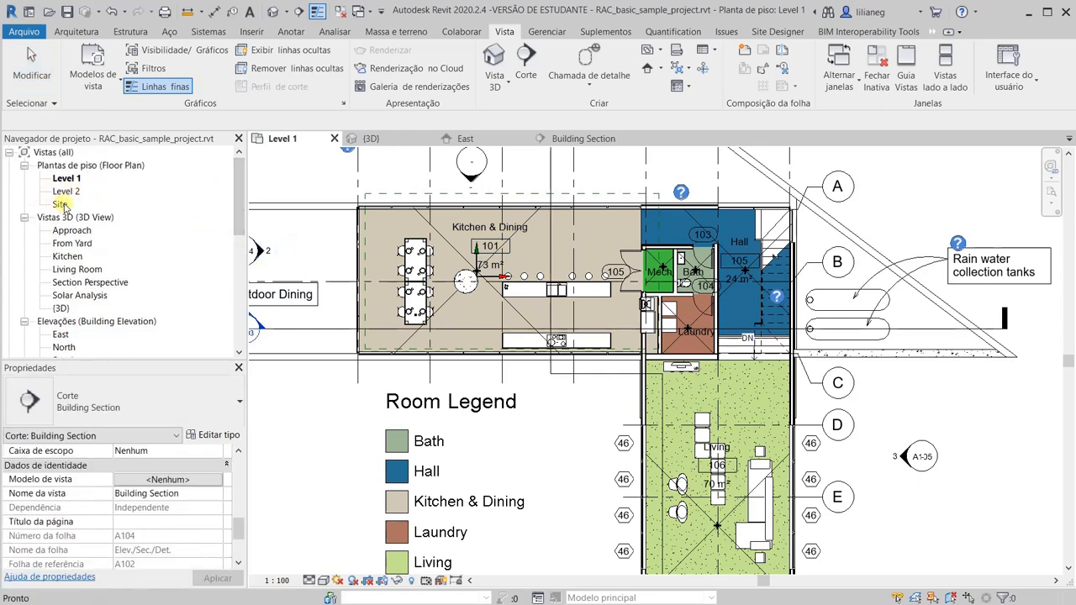
double_click(58, 204)
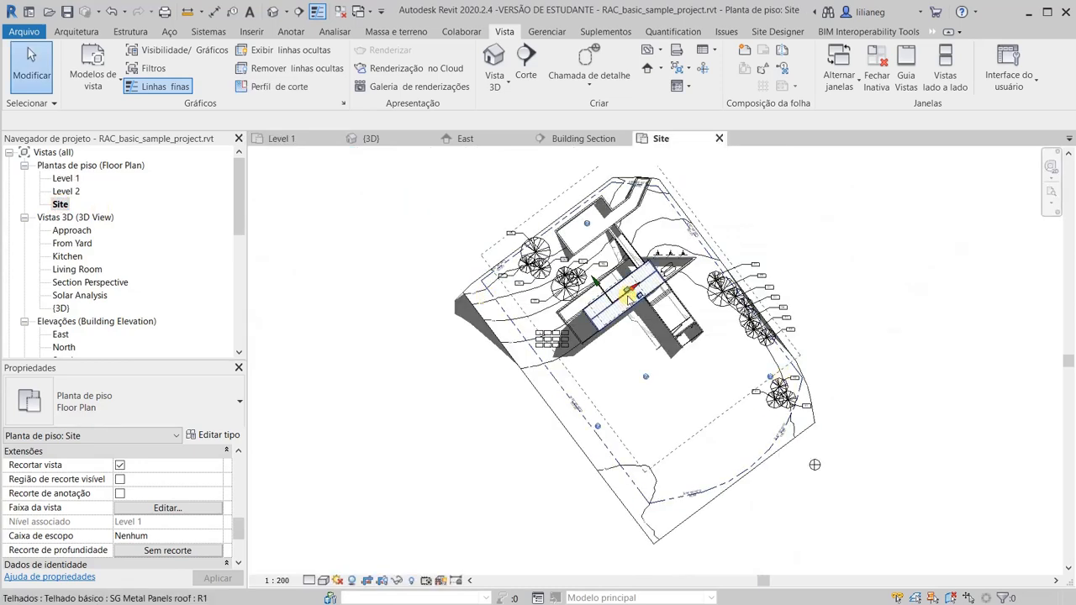
left_click(162, 510)
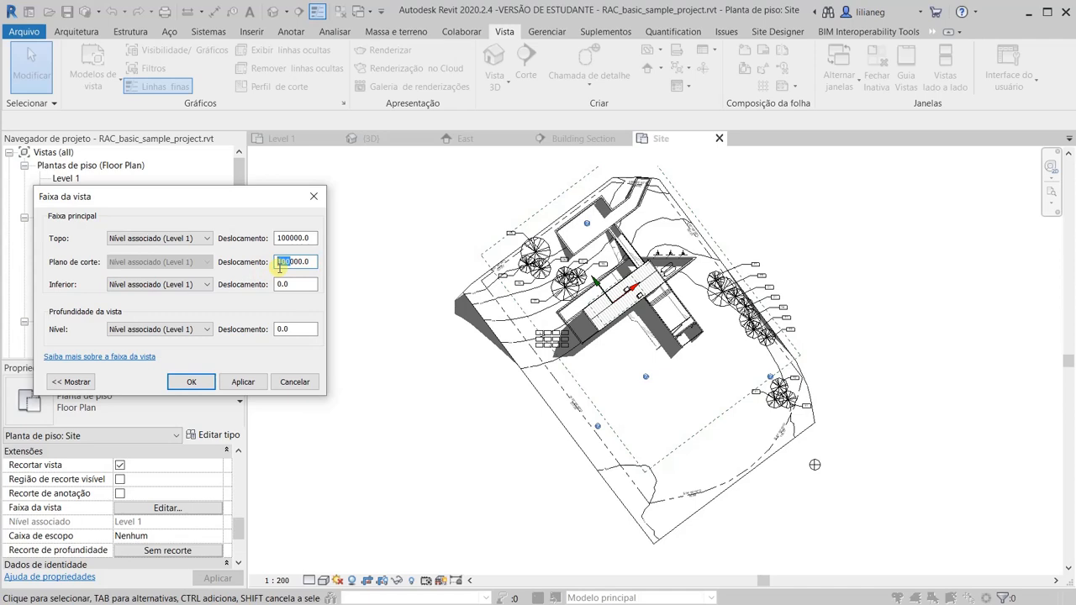
key("Delete")
key("Delete")
type("12")
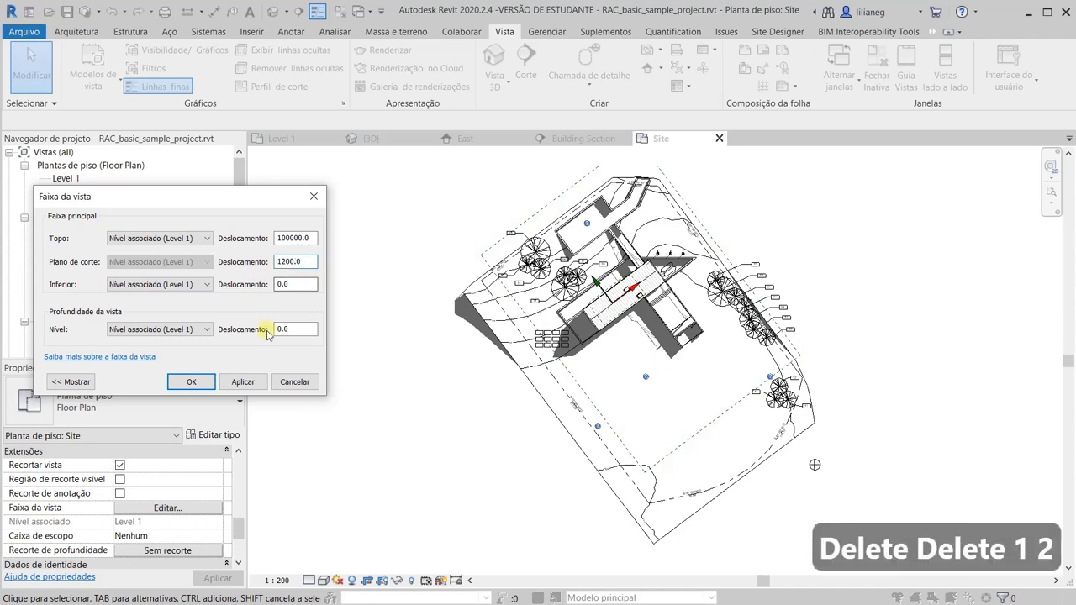
left_click(243, 381)
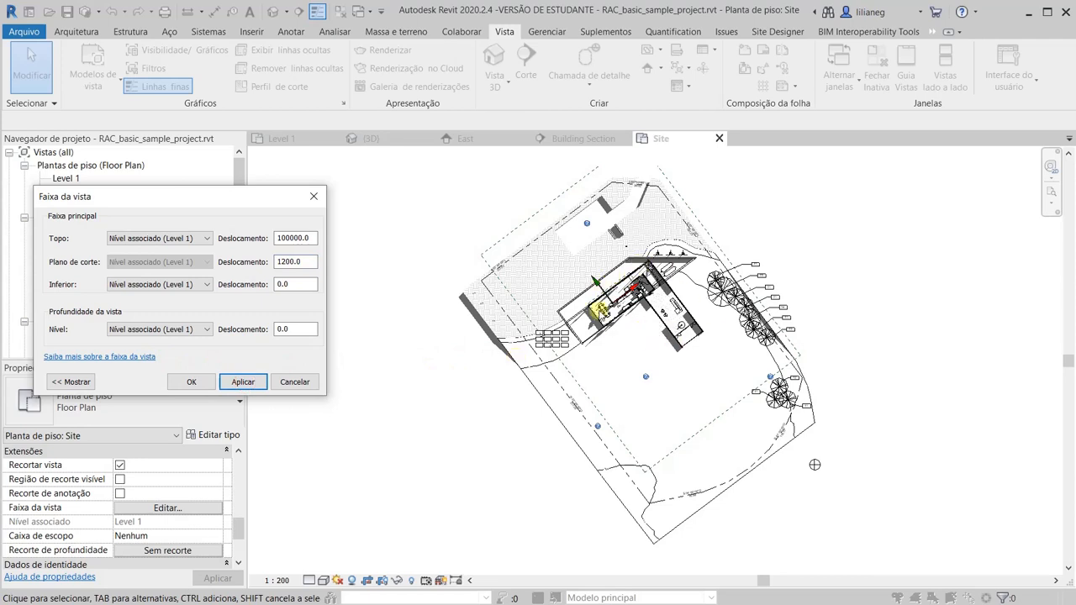
Step: Set the Site plan's cut plane offset to 100000, confirm the view range and close the Site view
left_click_drag(285, 262, 272, 261)
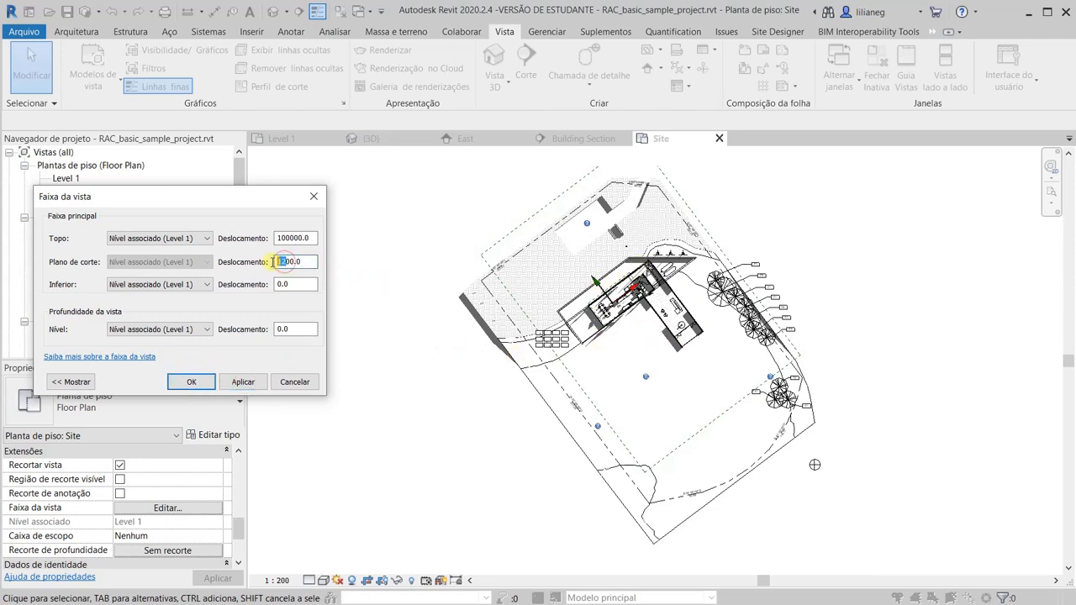
type("1000")
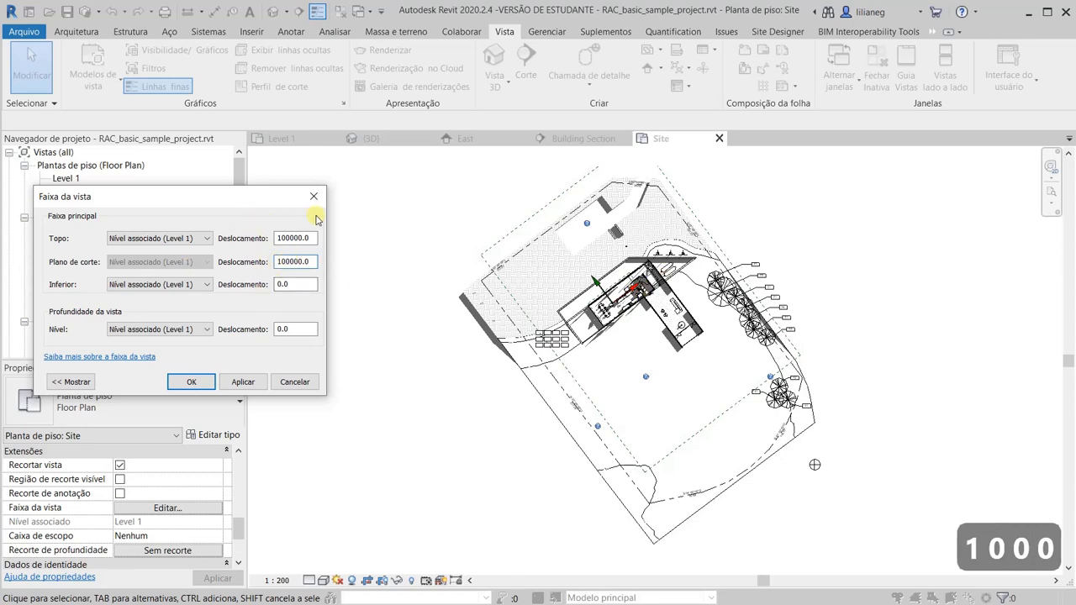
left_click(194, 383)
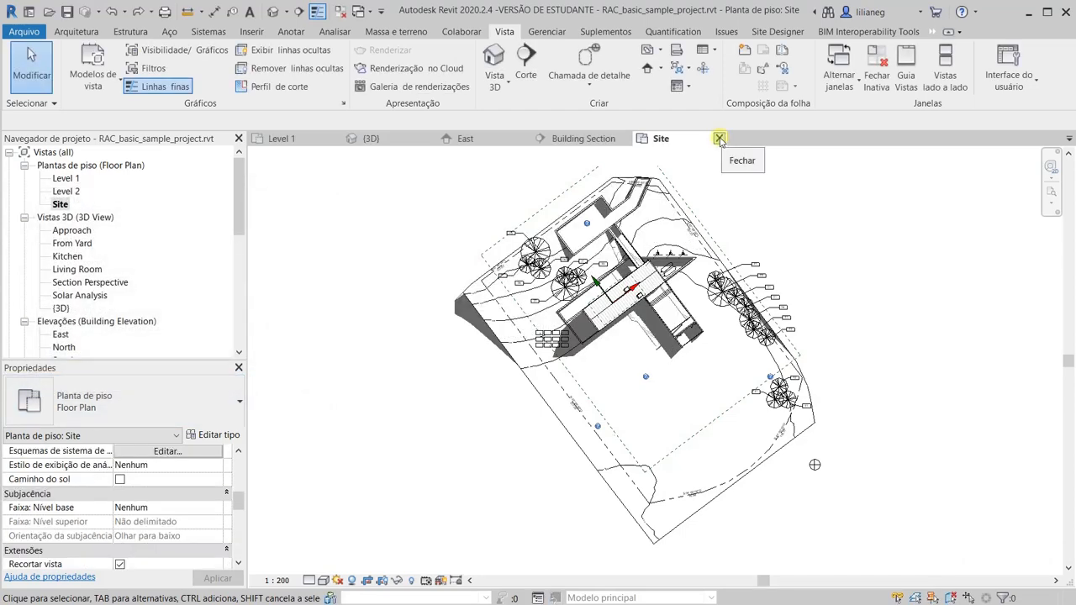
left_click(719, 139)
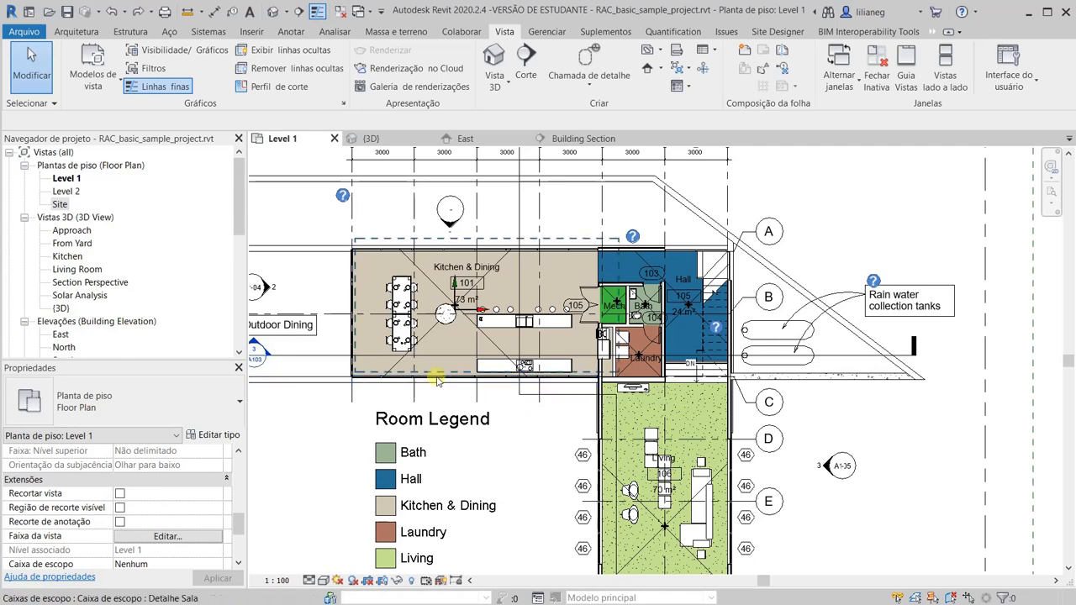
Step: Set both the top (Topo) and cut plane offsets of Level 1's view range to 100000 and inspect the whole plan
left_click(168, 535)
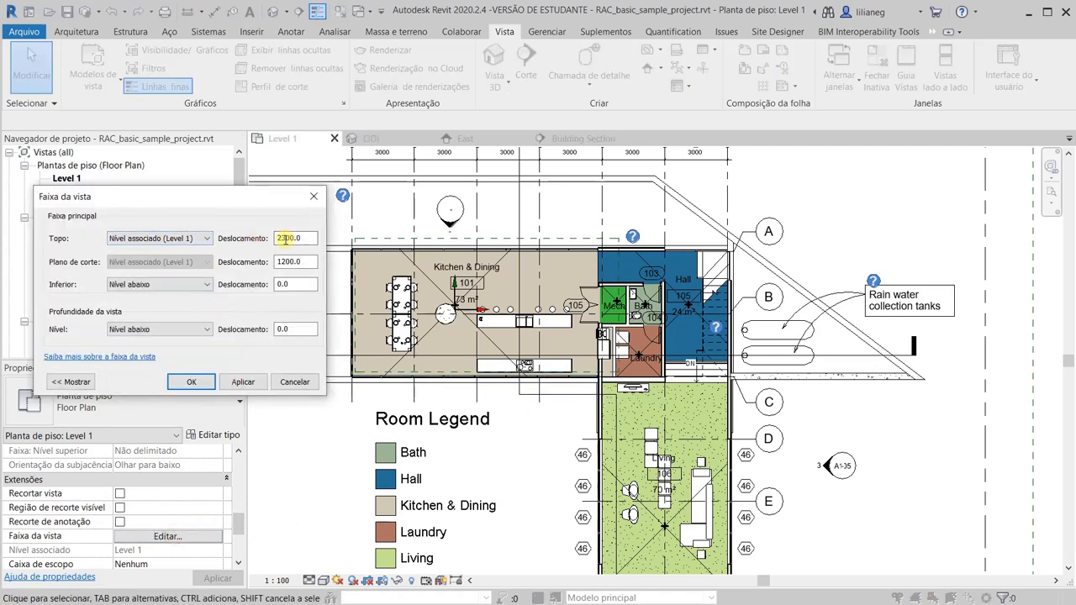
left_click_drag(287, 238, 261, 242)
type("1000")
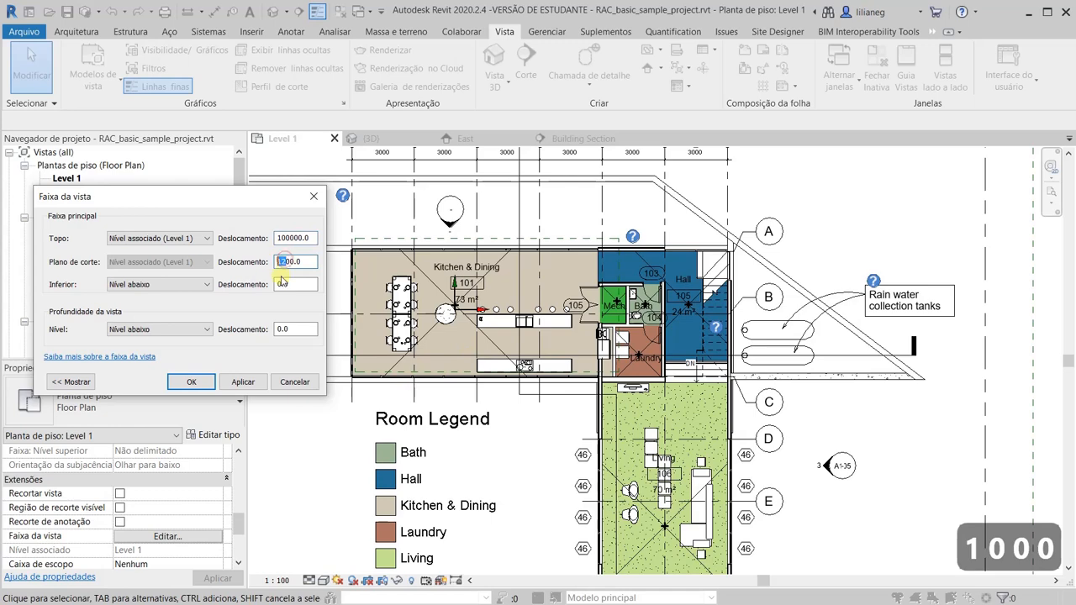
type("1000")
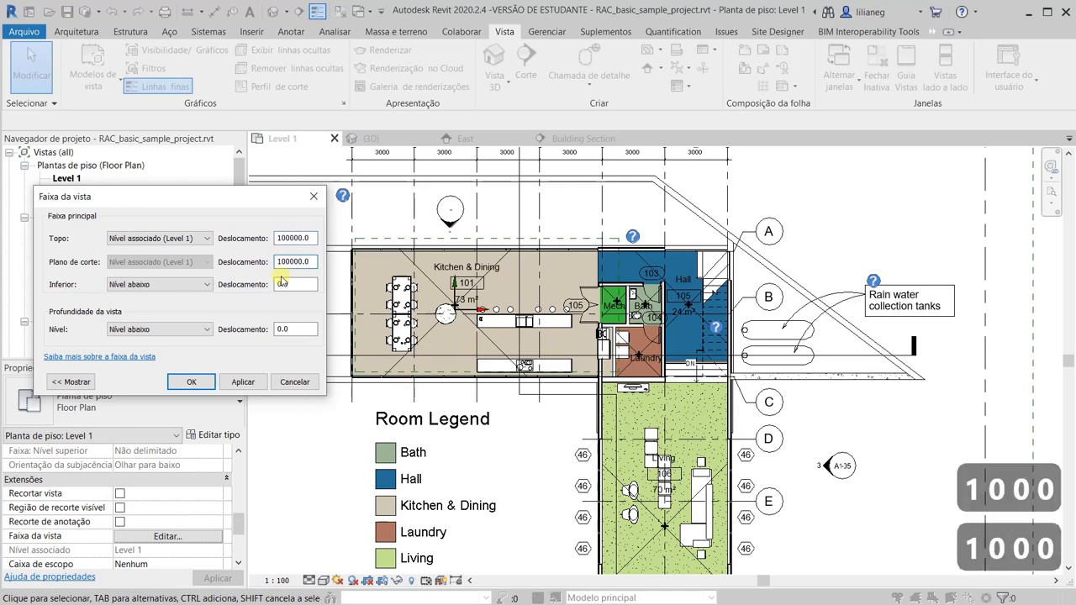
left_click(242, 382)
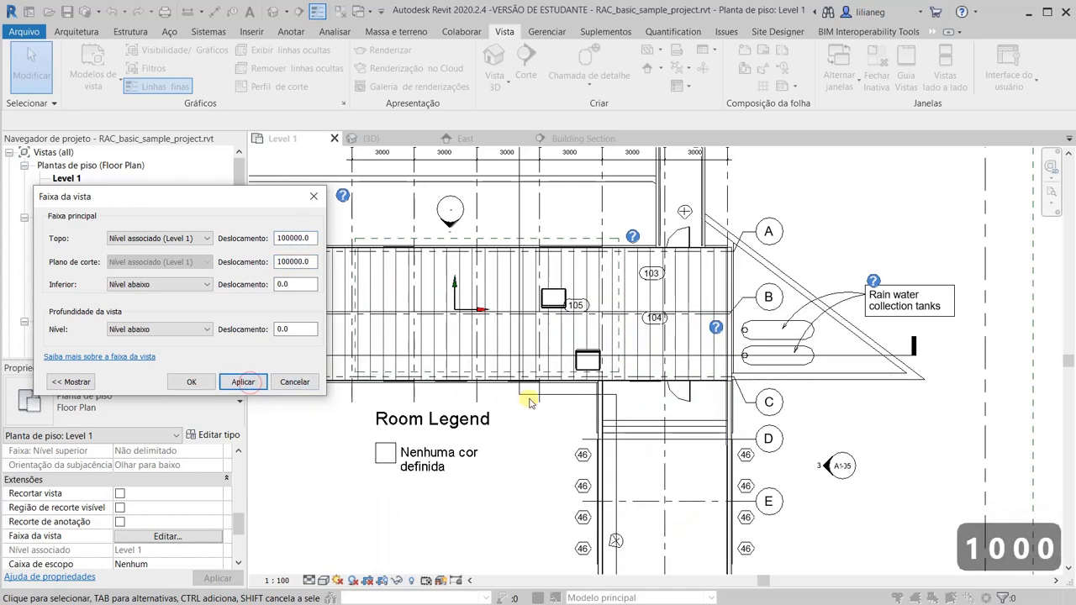
left_click(191, 383)
scroll(458, 393, "down", 5)
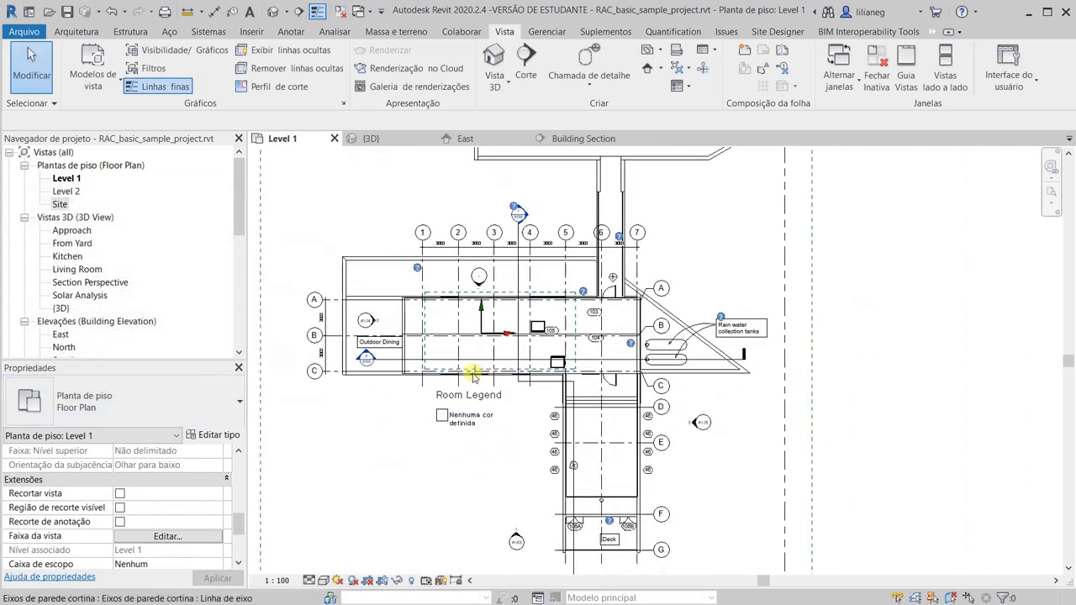
scroll(446, 398, "down", 1)
middle_click_drag(445, 414, 514, 432)
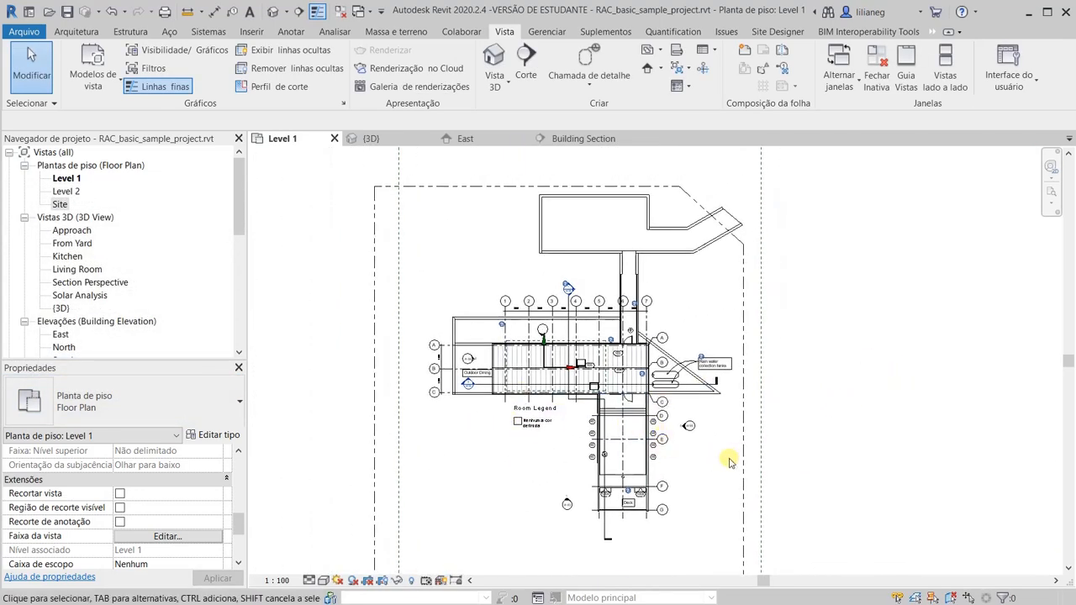
Step: In Level 1's view range, set the top offset to 2300 and the cut plane offset to 1200, and apply them
left_click(190, 540)
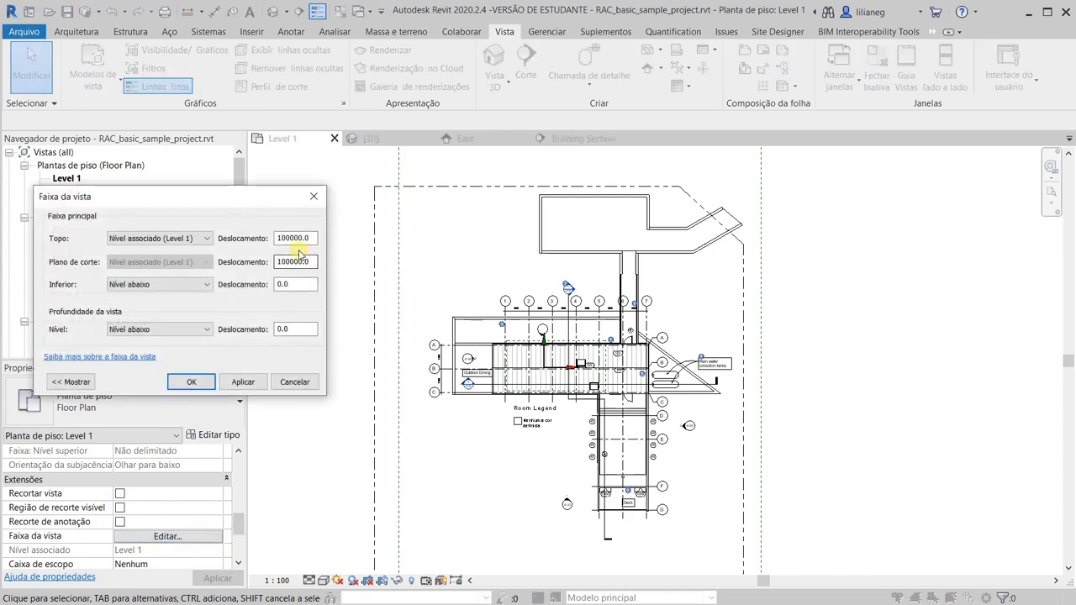
left_click_drag(290, 238, 250, 242)
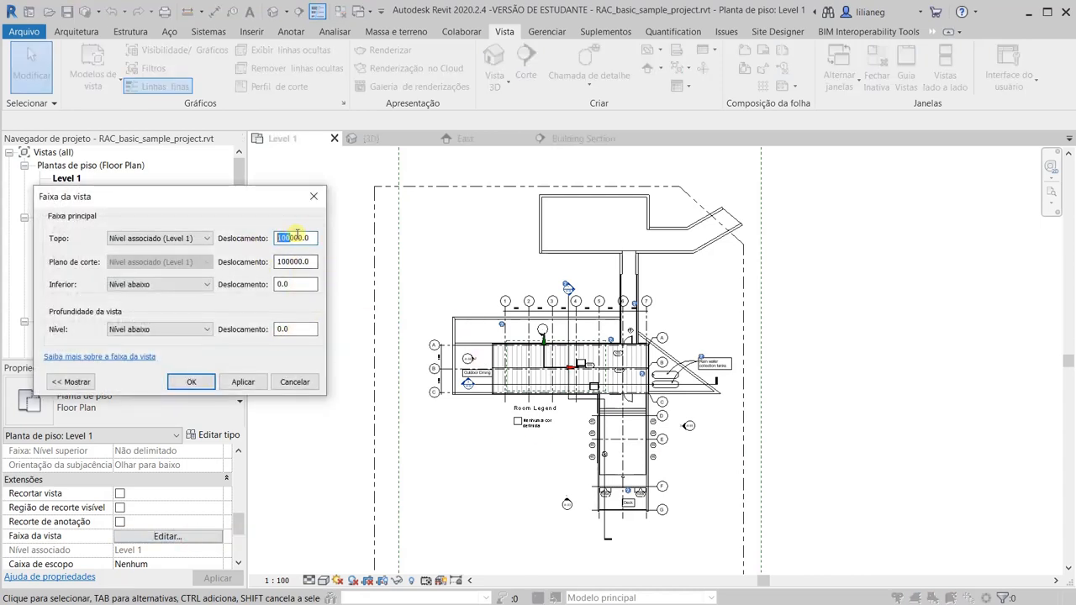
type("23")
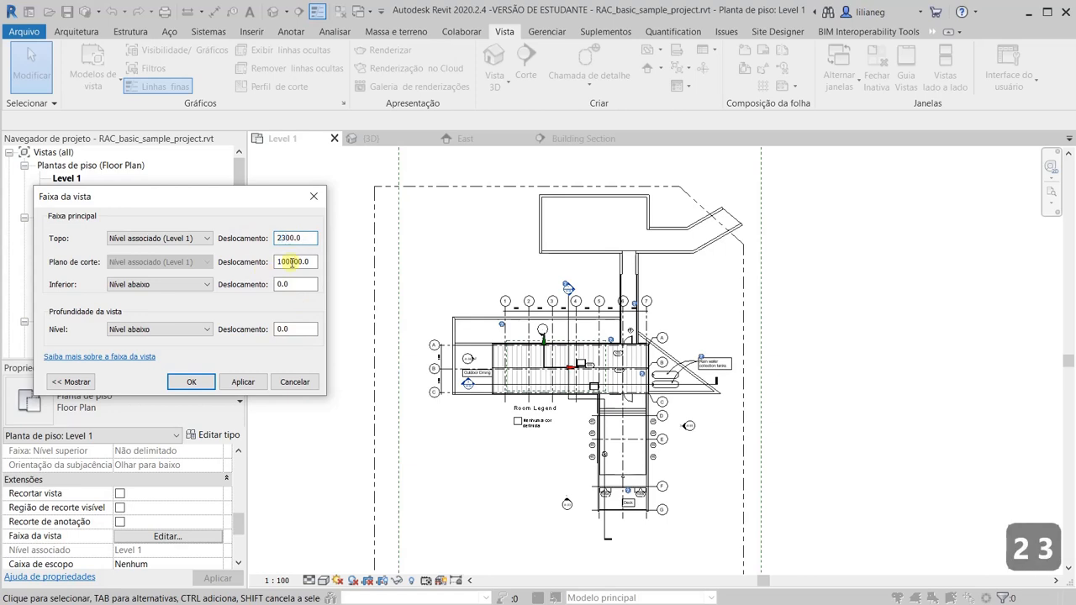
type("12")
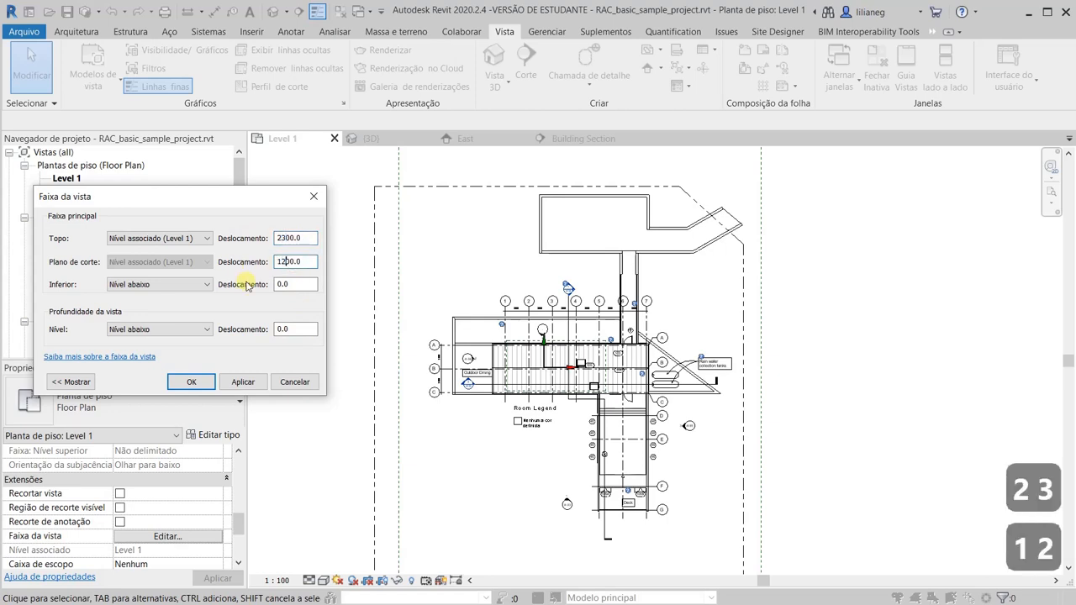
left_click(243, 382)
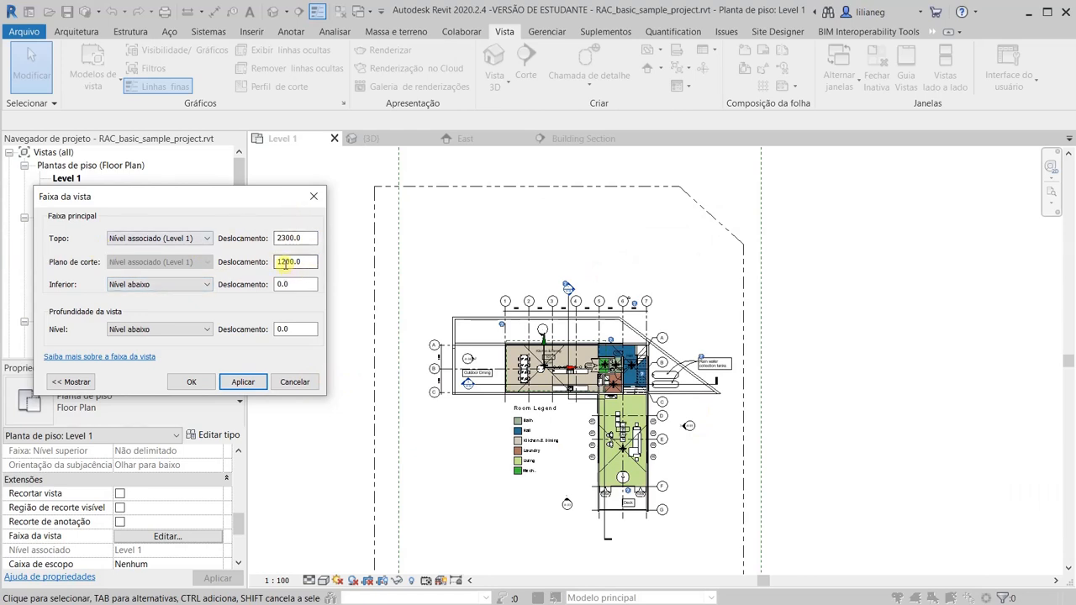
Step: Try to apply a cut plane offset of 5000, above the top offset, in Level 1's view range
left_click_drag(285, 263, 265, 263)
type("50")
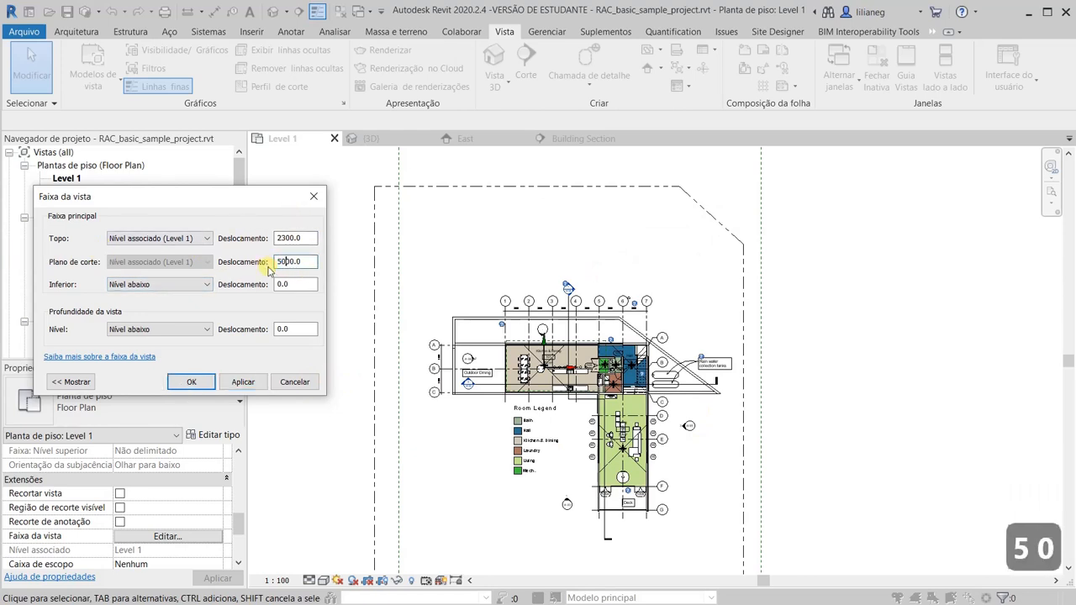
left_click(243, 382)
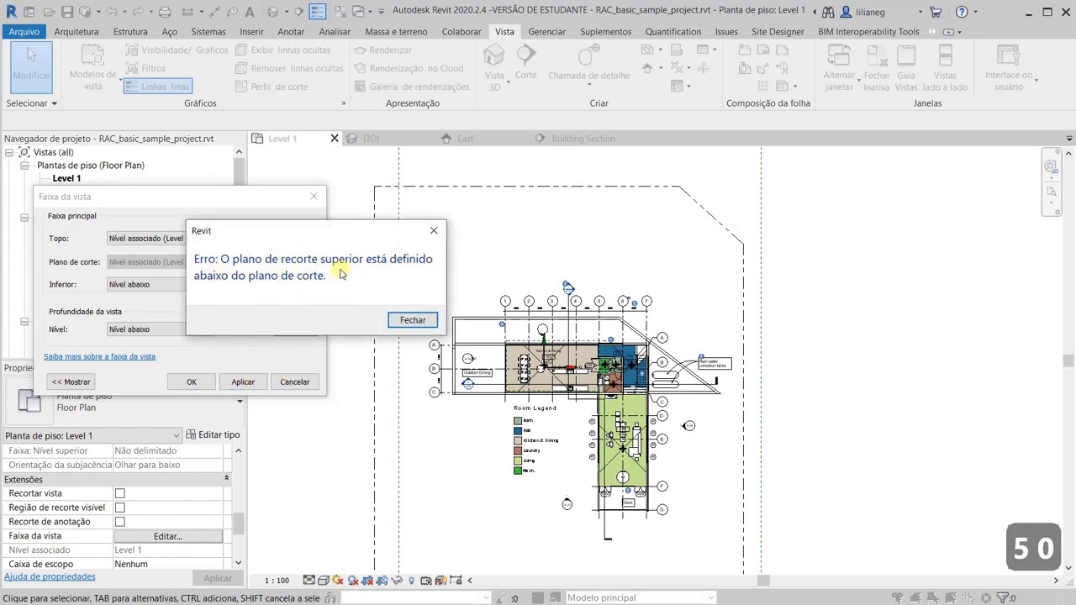
left_click(411, 320)
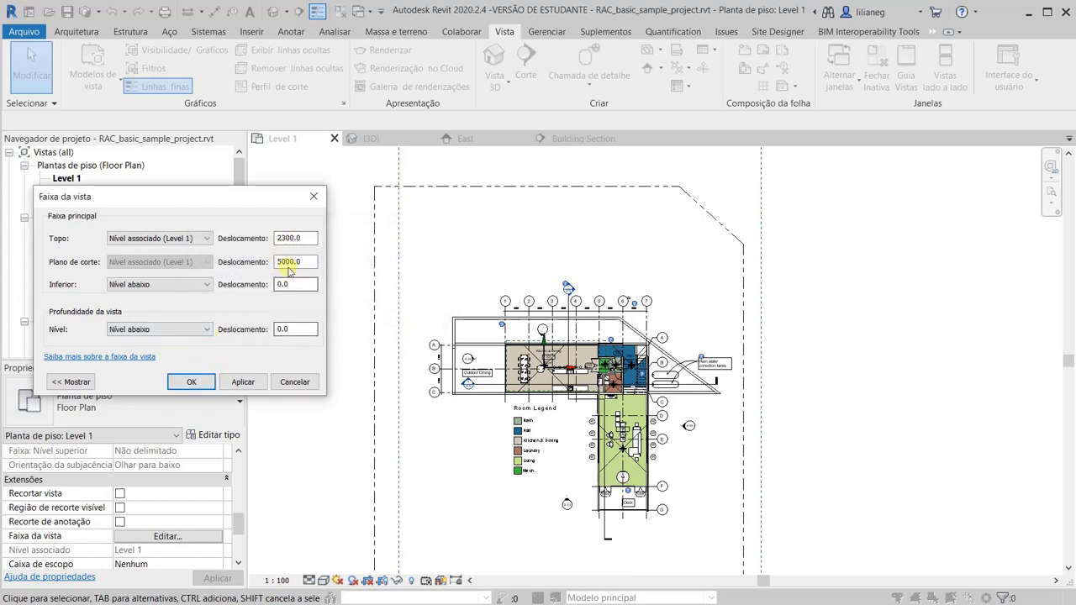
Step: Set Level 1's cut plane offset to 1200 and confirm the view range
left_click_drag(288, 263, 269, 263)
type("12")
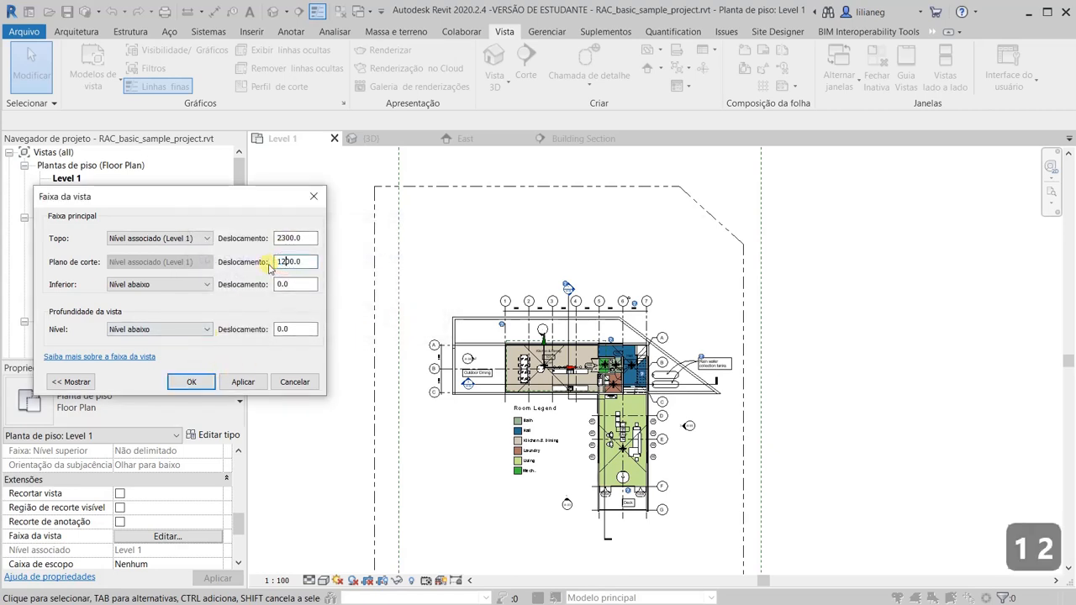
left_click(189, 380)
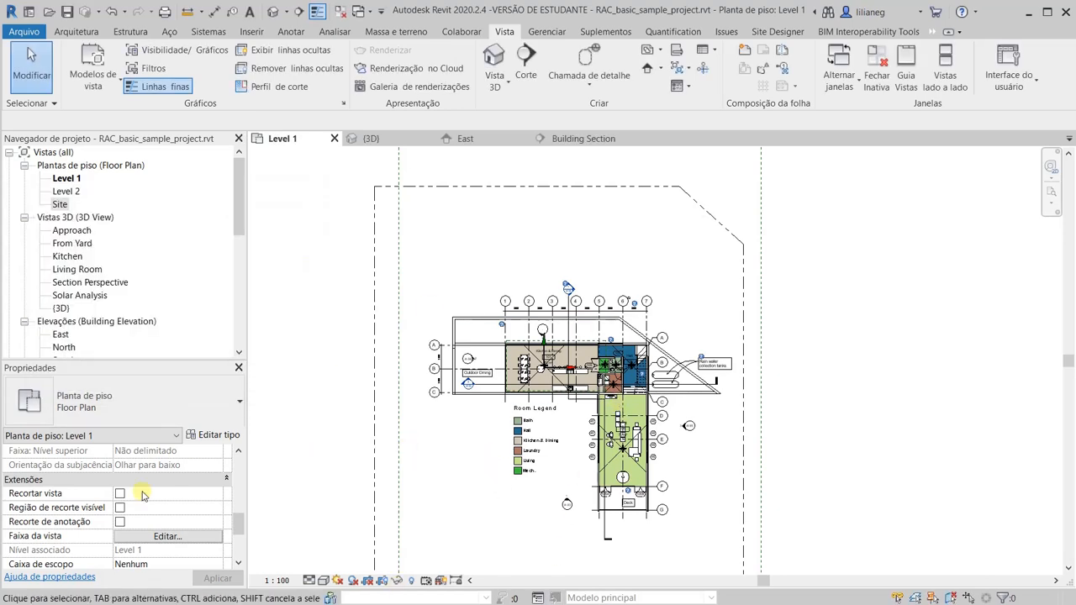
Step: Assign the GERAL scope box (Caixa de escopo) to the Level 1 floor plan
scroll(240, 526, "down", 1)
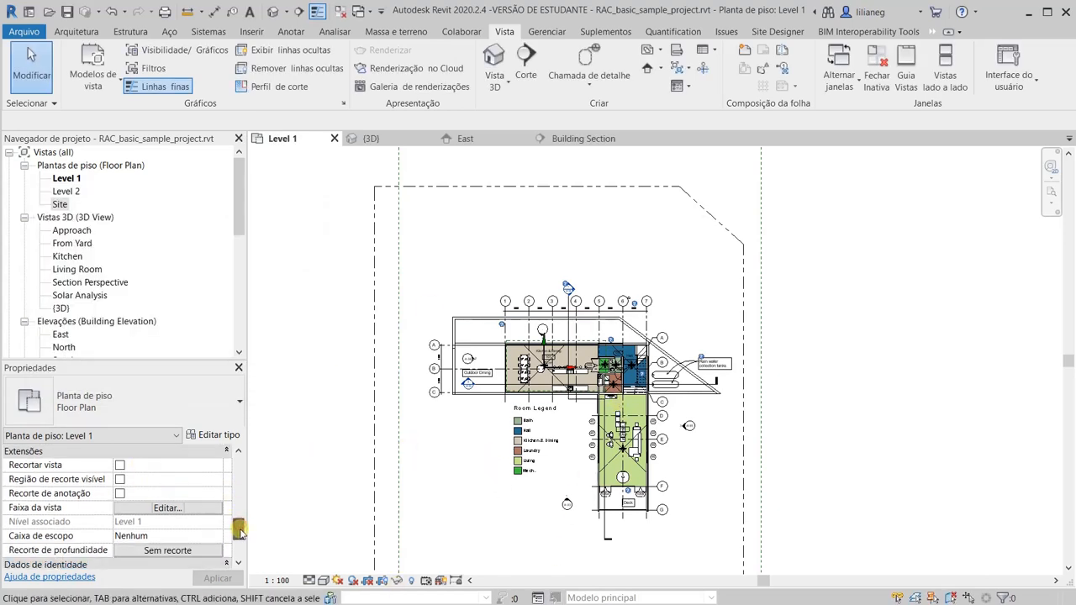
left_click(176, 536)
left_click(216, 536)
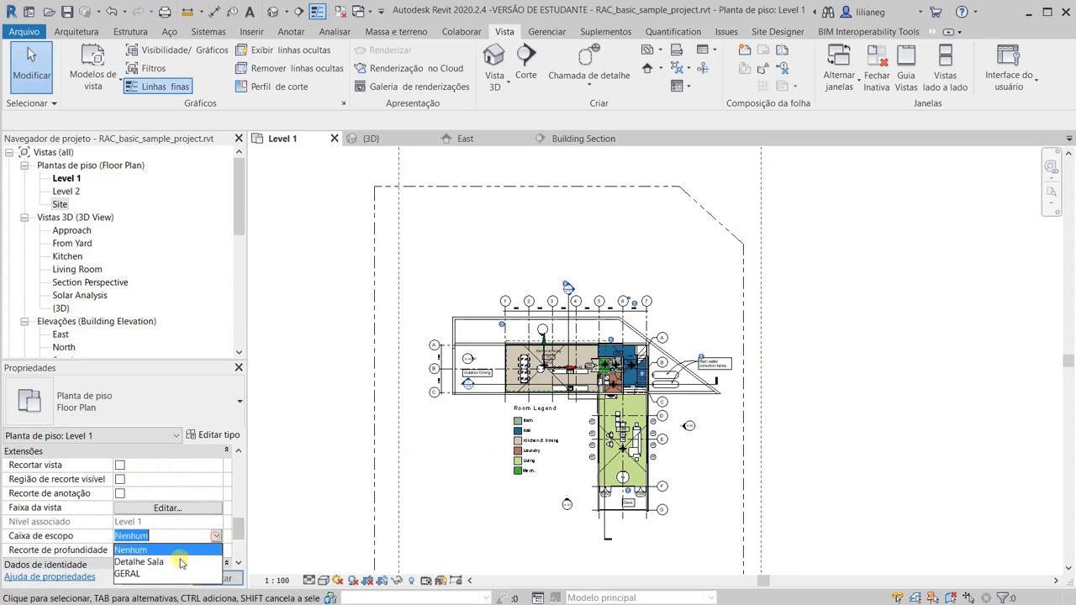
left_click(143, 579)
Step: Set both the top and cut plane offsets in Level 1's view range to 100000 and confirm
left_click(167, 508)
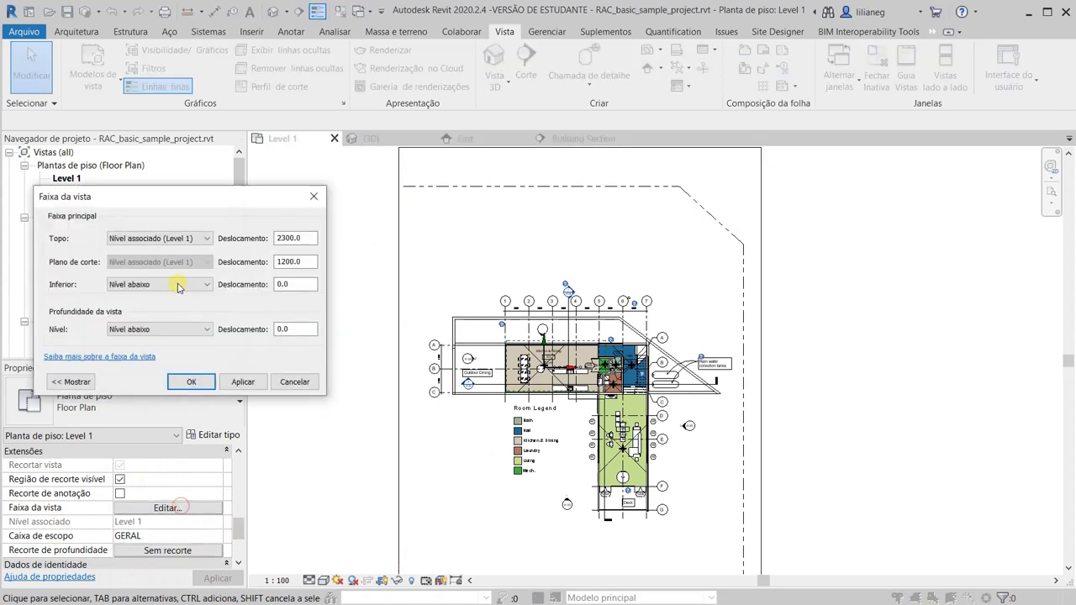
left_click_drag(284, 237, 270, 240)
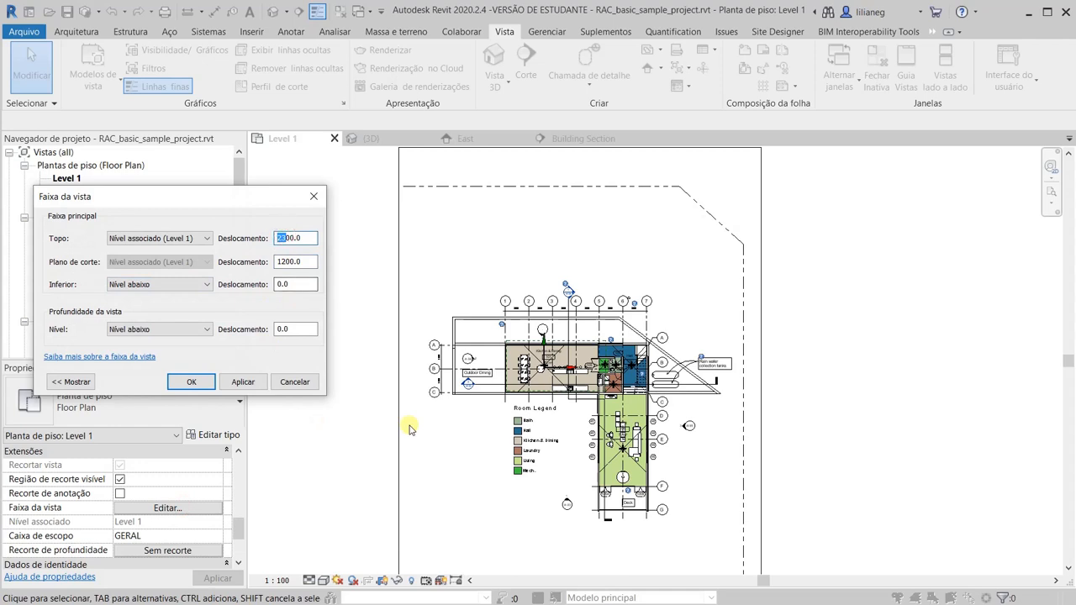
type("1000")
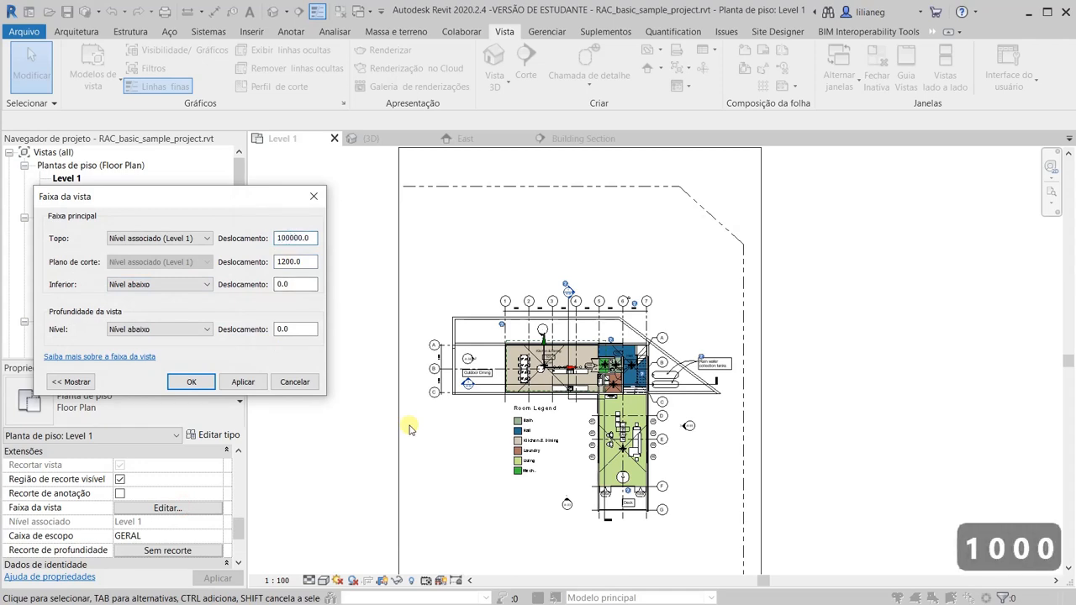
left_click_drag(289, 262, 274, 264)
type("10")
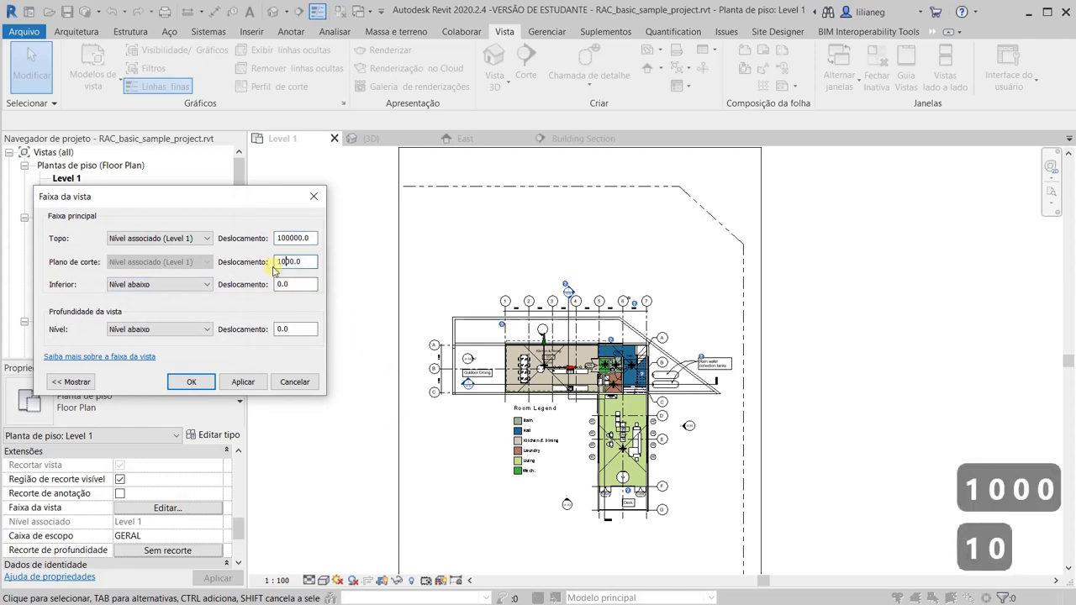
type("00")
left_click(191, 381)
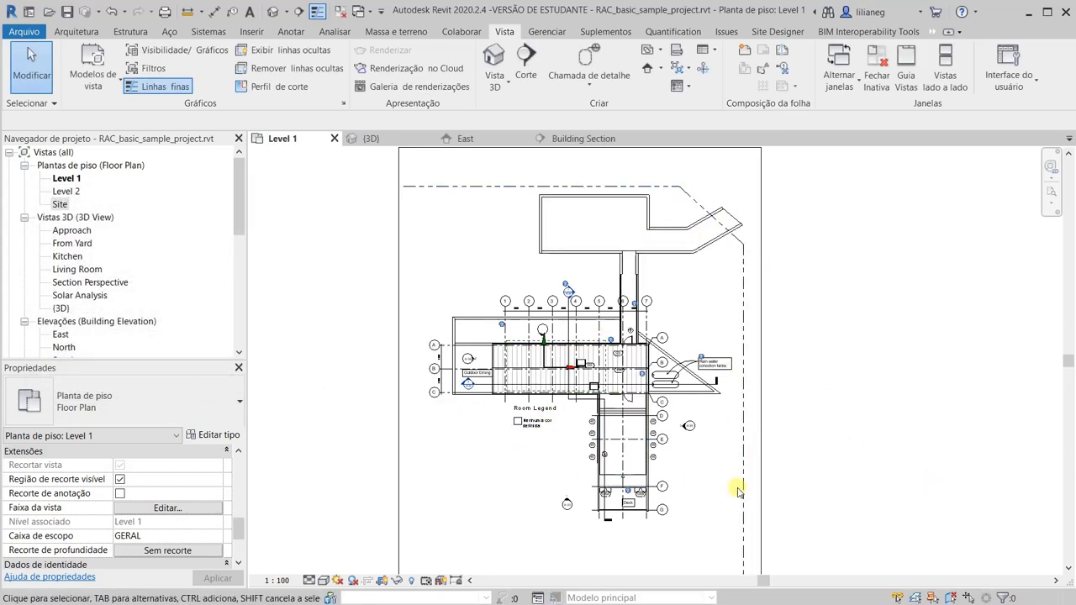
Step: Set Level 1's scope box (Caixa de escopo) to Nenhum and turn off its view cropping and crop region visibility
left_click(142, 536)
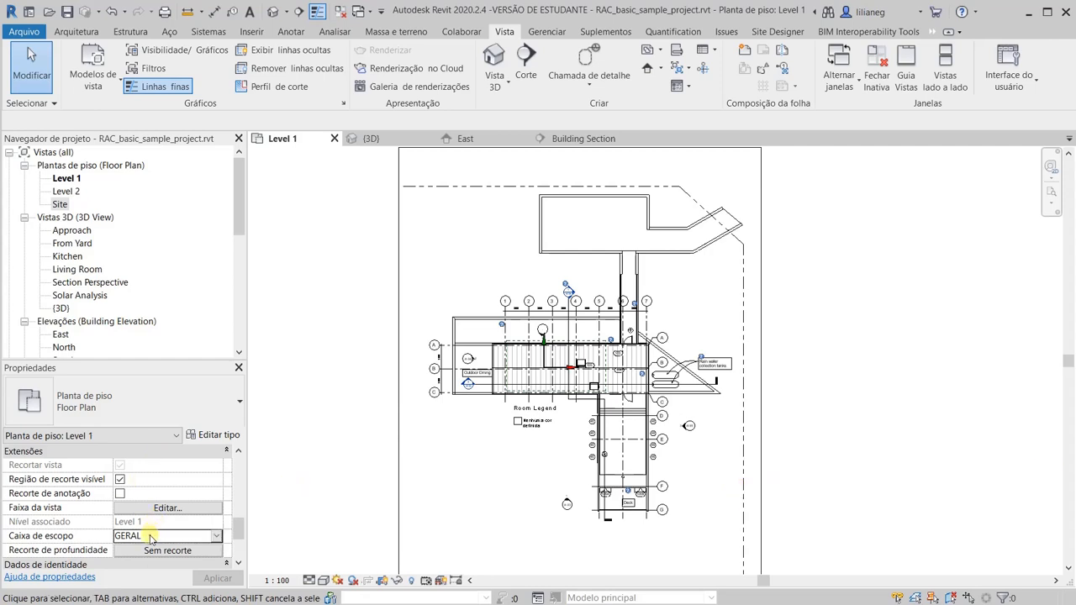
left_click(216, 535)
left_click(155, 551)
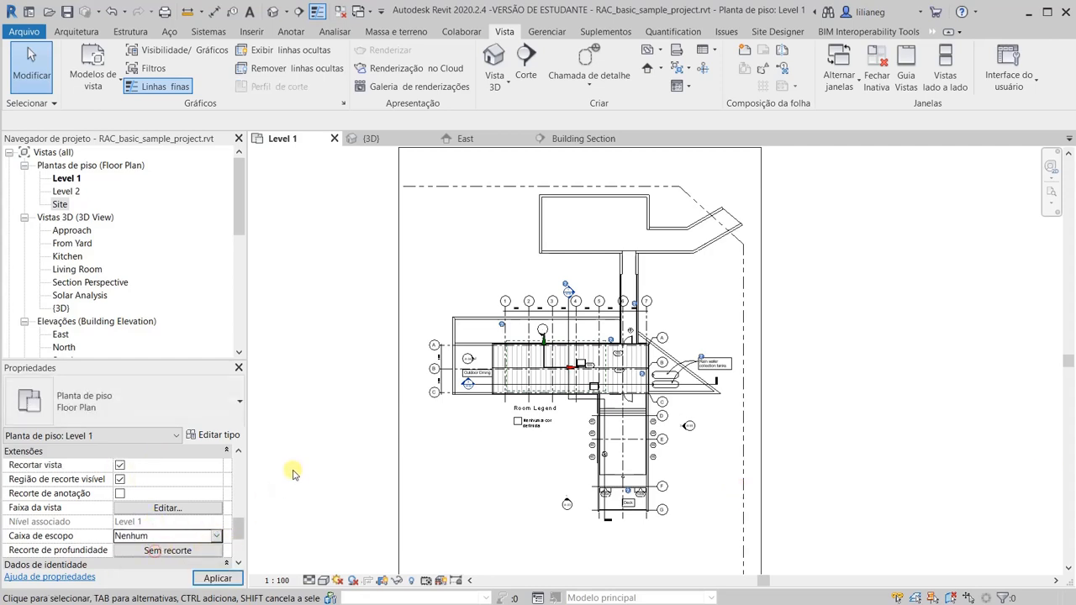
left_click(367, 581)
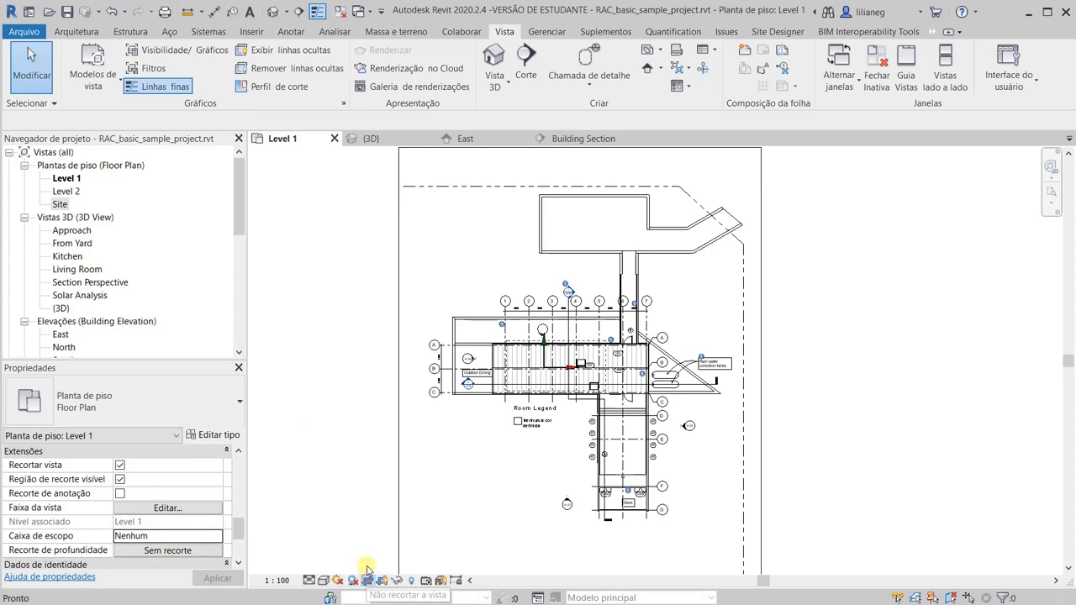
scroll(351, 437, "down", 5)
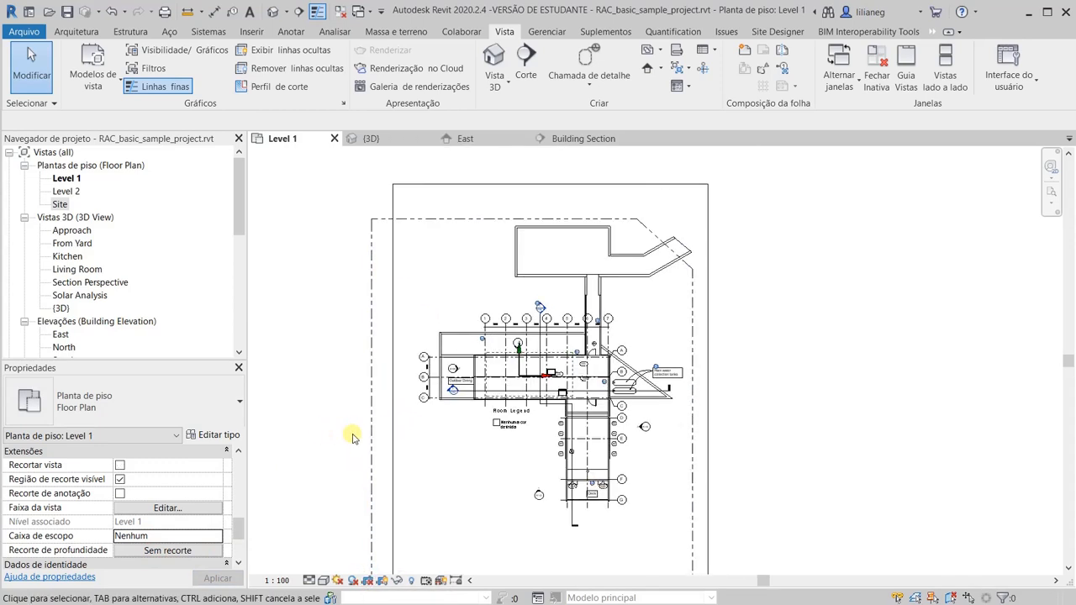
left_click(382, 581)
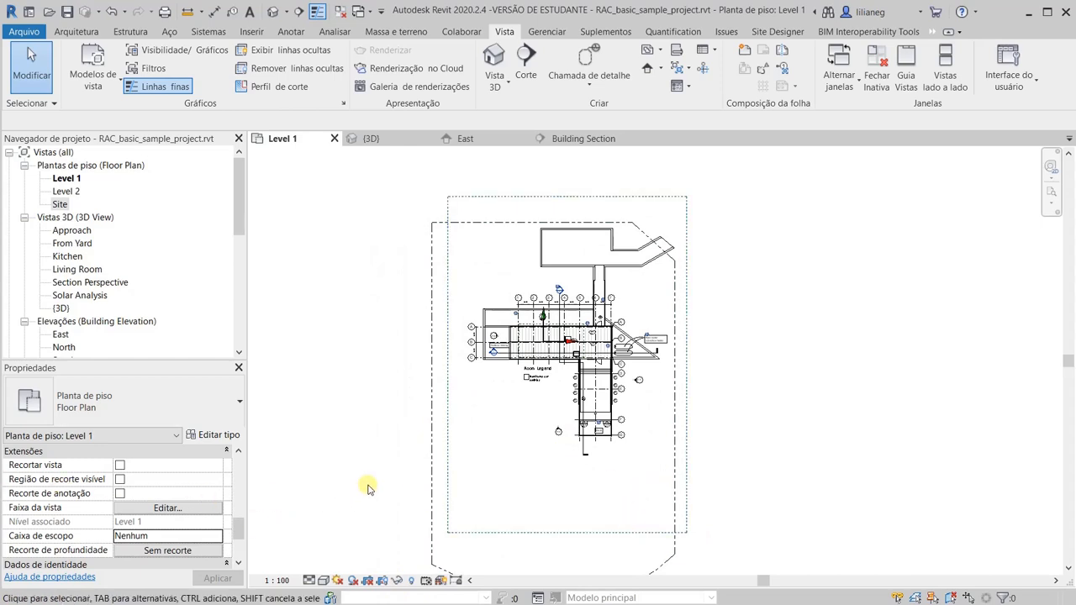
Step: In Level 1's view range, set the top offset to 2300, lower the cut plane offset below it, and confirm
left_click(167, 508)
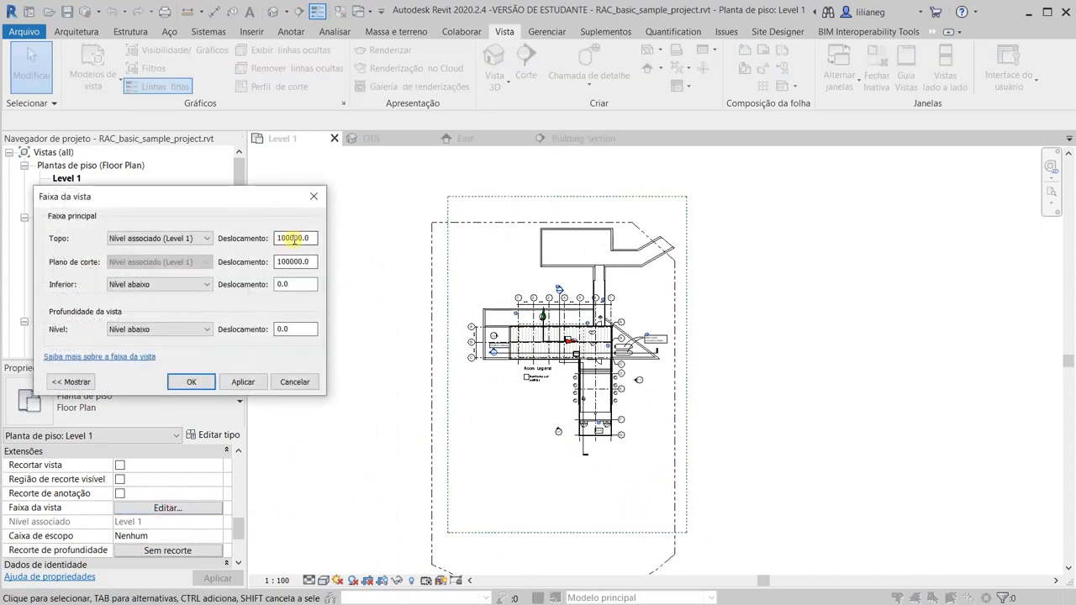
left_click_drag(293, 238, 257, 262)
type("23")
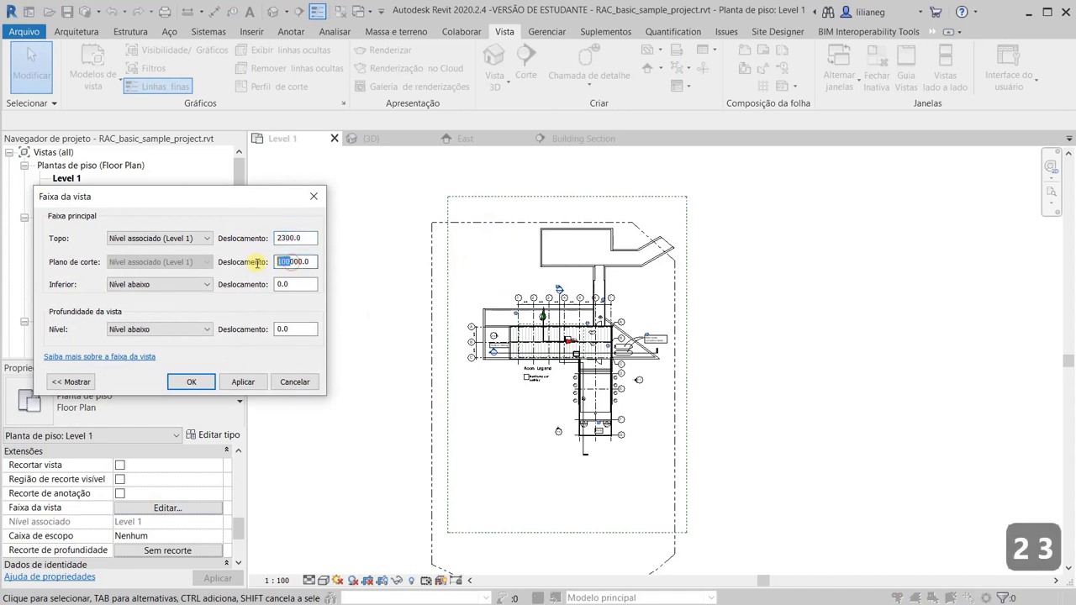
type("12")
key("BackSpace")
left_click(185, 381)
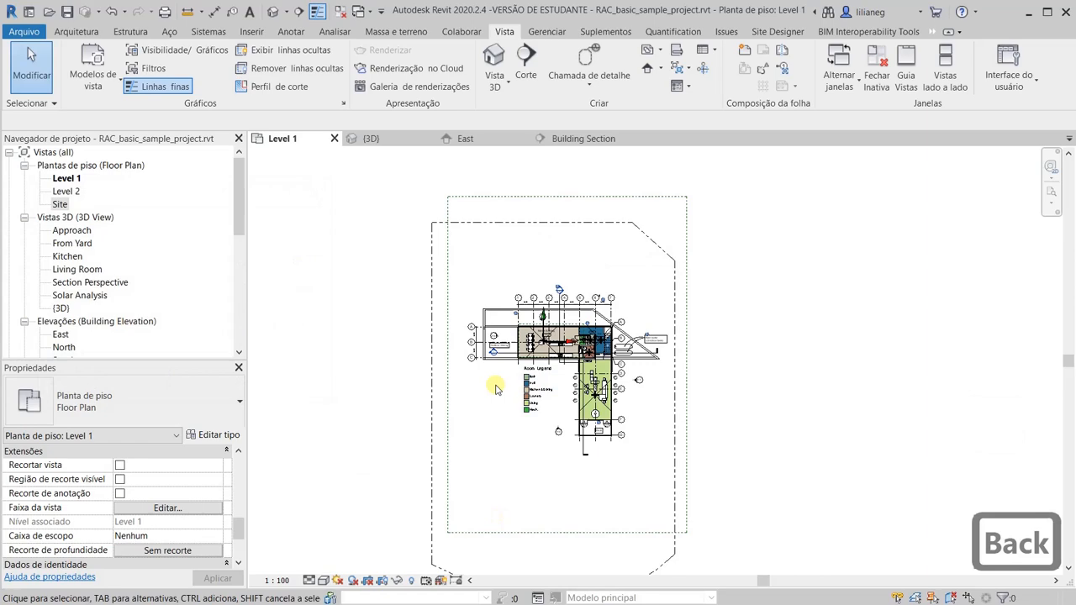
Step: Review the East and Building Section views, and on Level 1 shorten the Building Section line to just below the grid bubbles
left_click(495, 138)
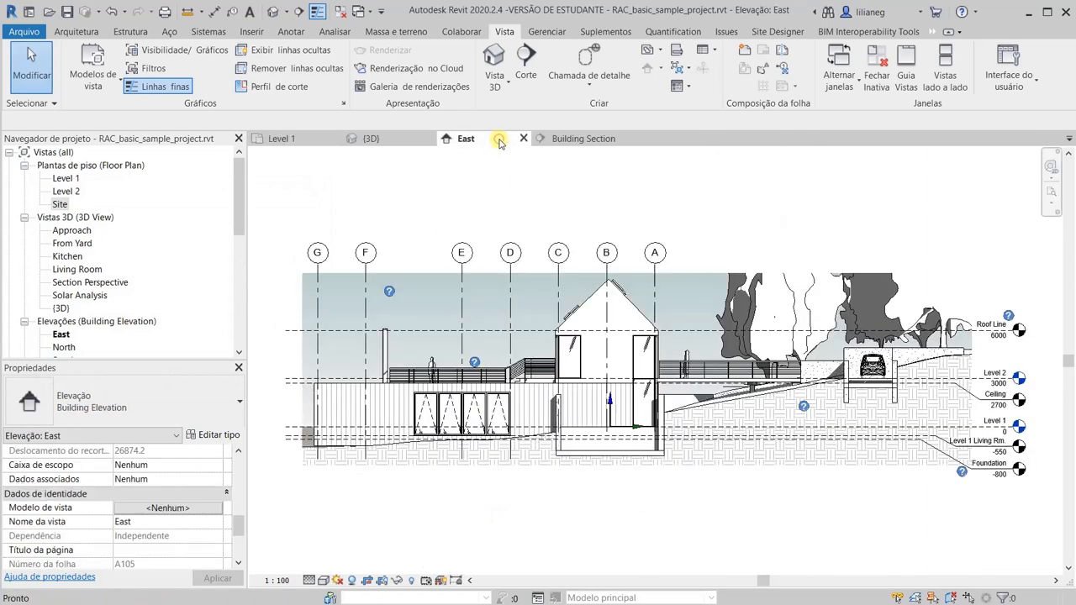
left_click(576, 140)
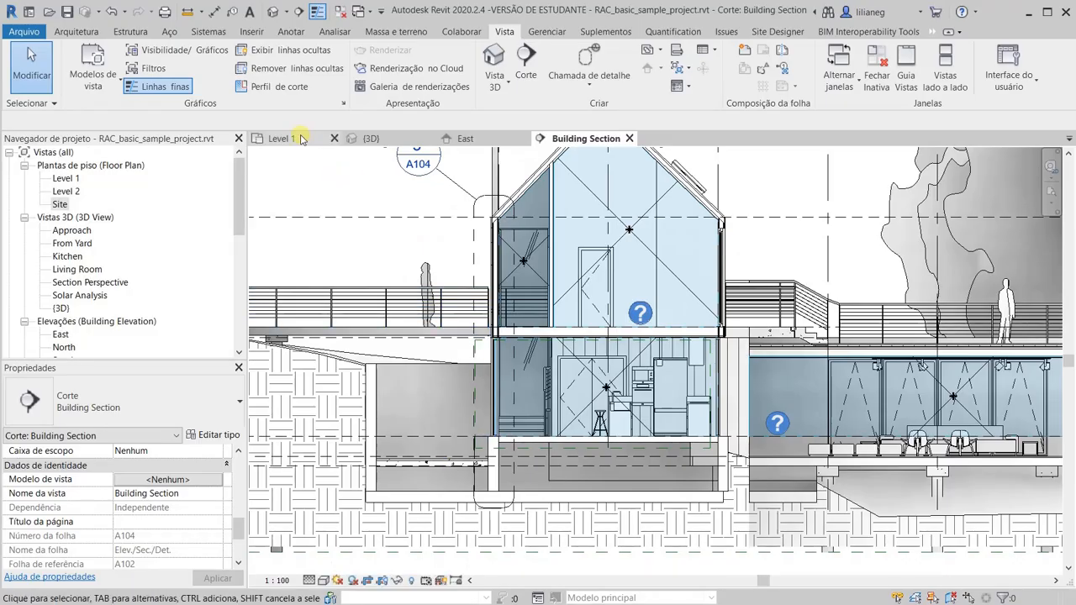
left_click(302, 139)
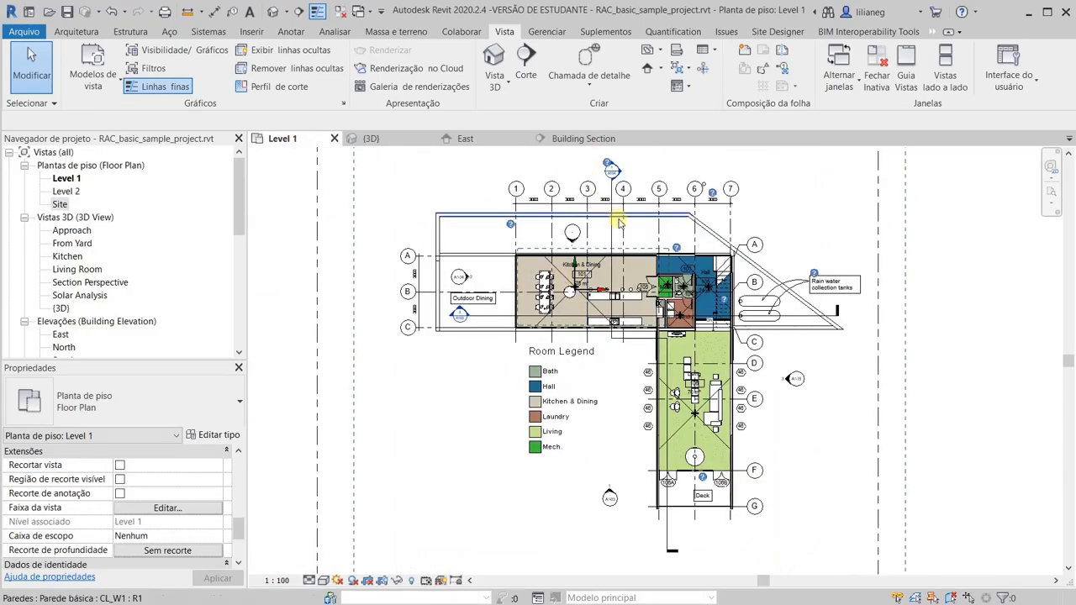
left_click(612, 169)
left_click_drag(620, 171, 617, 206)
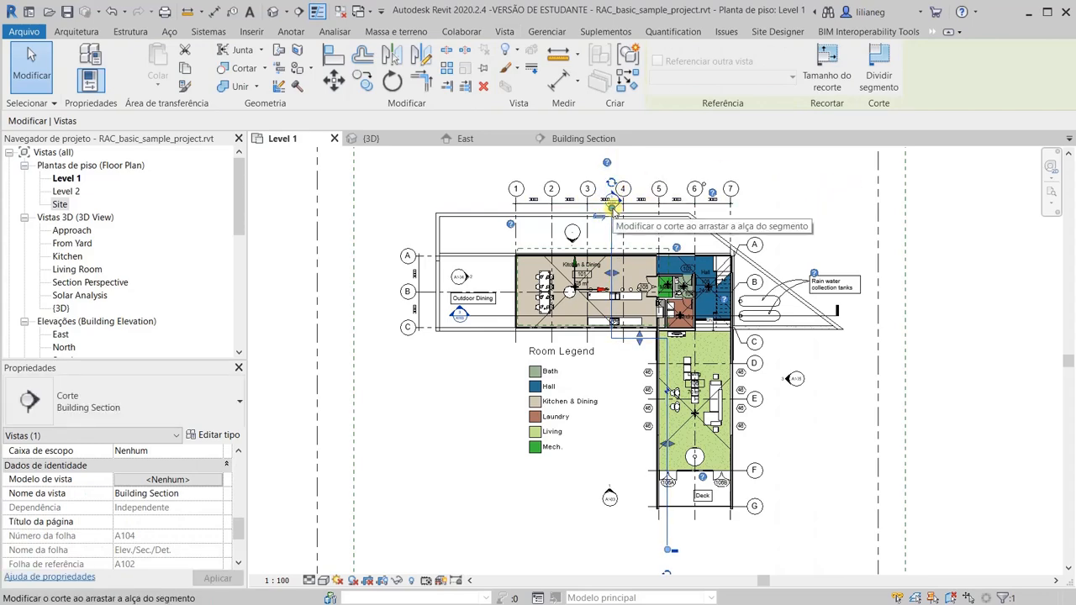
Step: Open the Longitudinal Section view from its section mark beside Outdoor Dining on the Level 1 plan
left_click(442, 315)
scroll(437, 313, "up", 2)
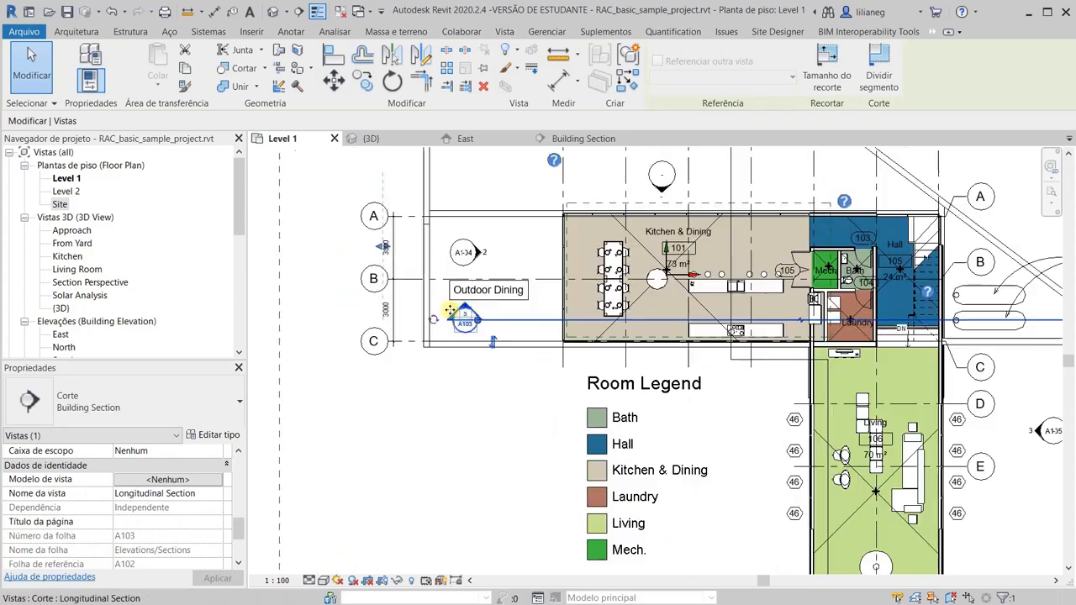
left_click(474, 389)
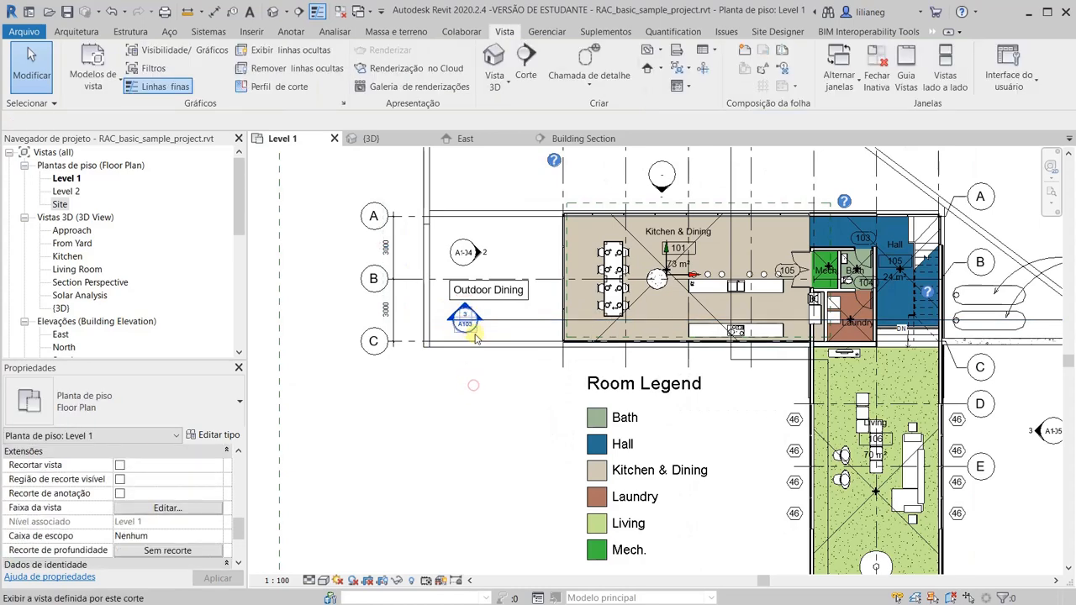
double_click(461, 312)
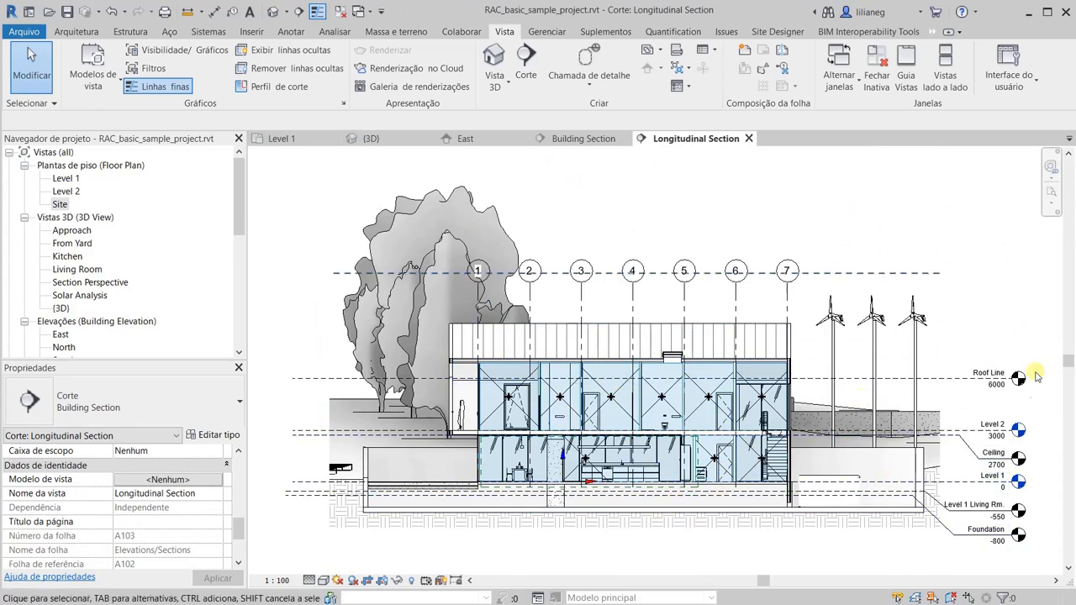
Step: Set the Longitudinal Section's far clipping (Recorte afastado) to Recortar com linha
left_click_drag(237, 535, 237, 527)
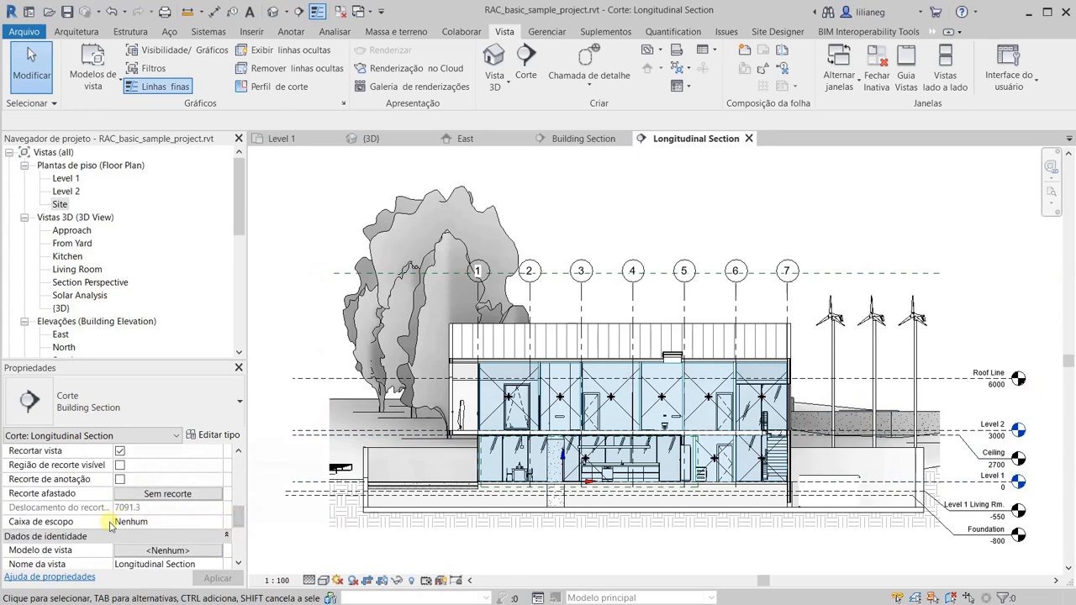
left_click(187, 495)
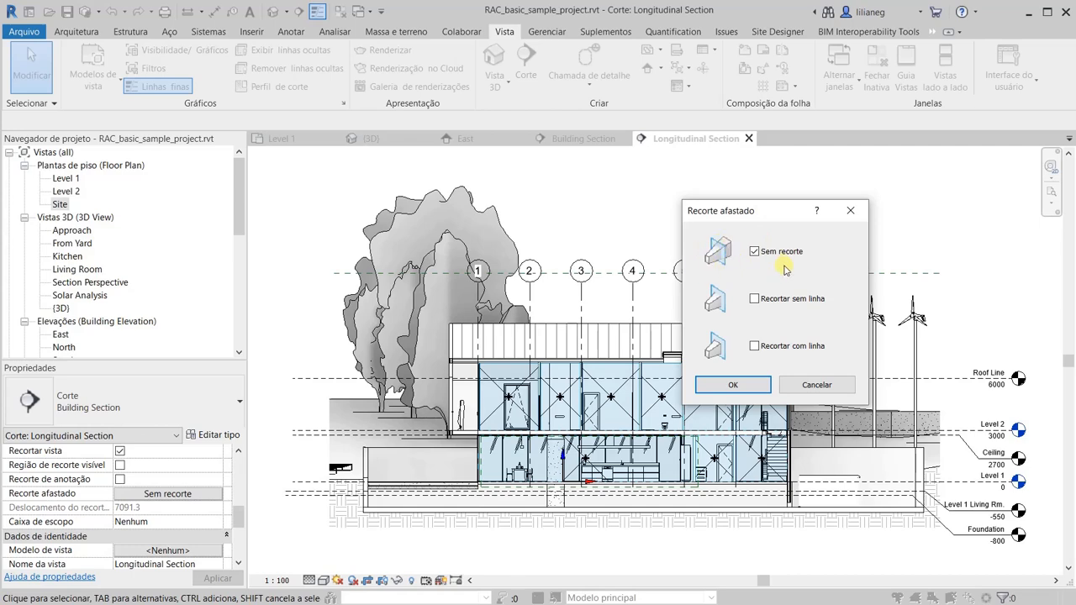
key("alt+Tab")
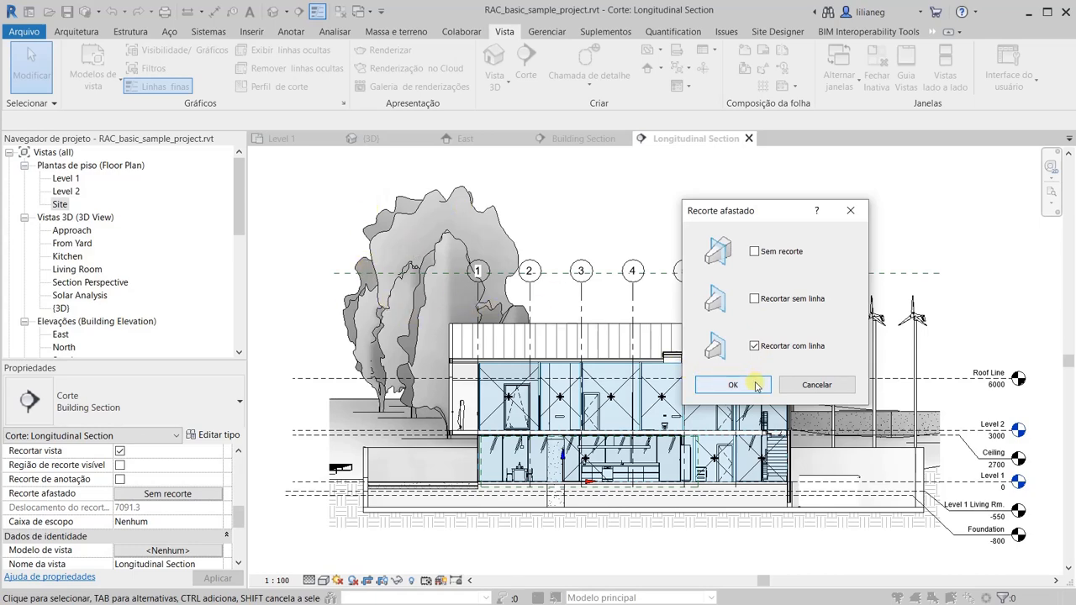
left_click(730, 381)
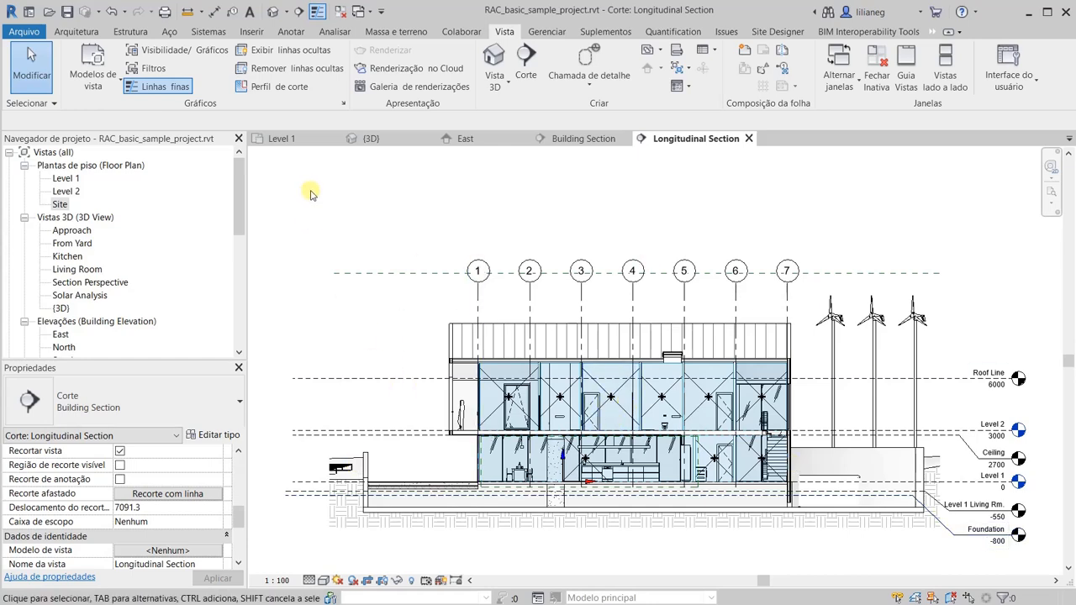
Step: Select the Longitudinal Section line on Level 1 and compare its far clip boundary with what the section view shows
left_click(305, 140)
scroll(506, 345, "down", 3)
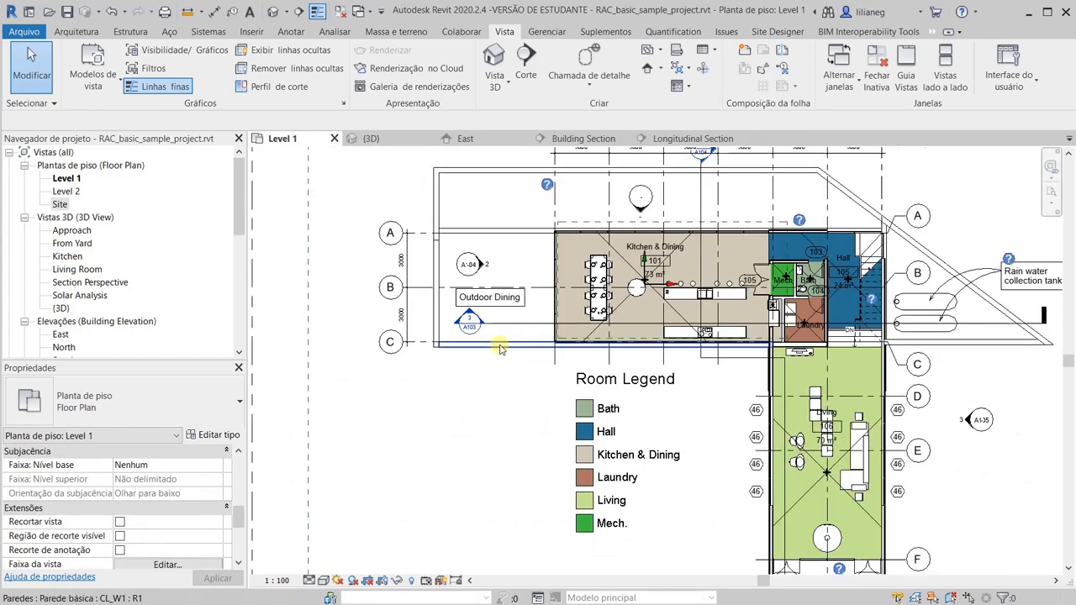
left_click(517, 332)
middle_click_drag(496, 402, 459, 462)
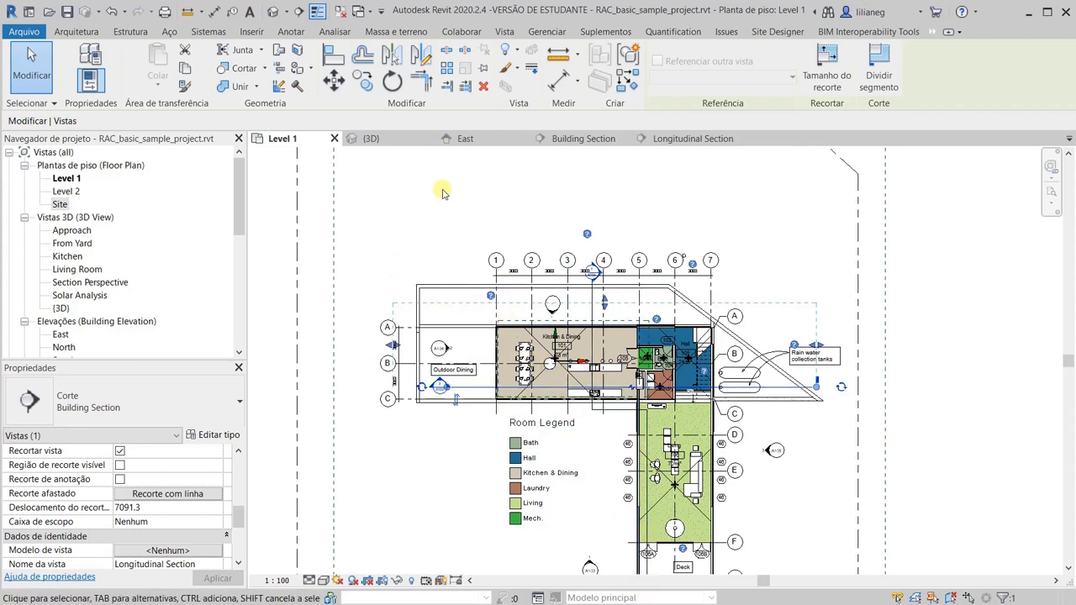
left_click(706, 139)
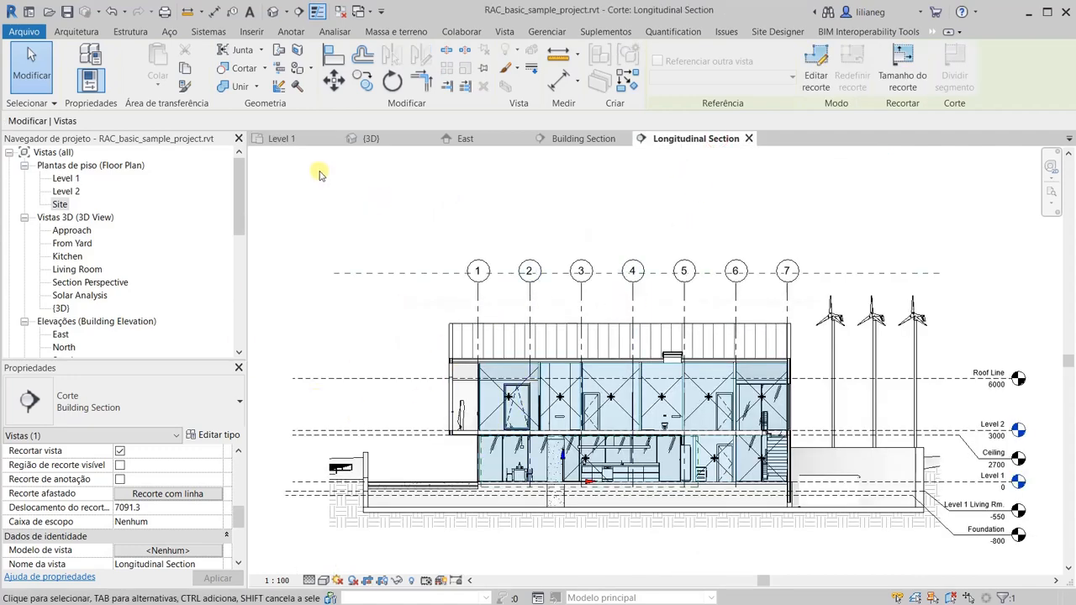
left_click(286, 138)
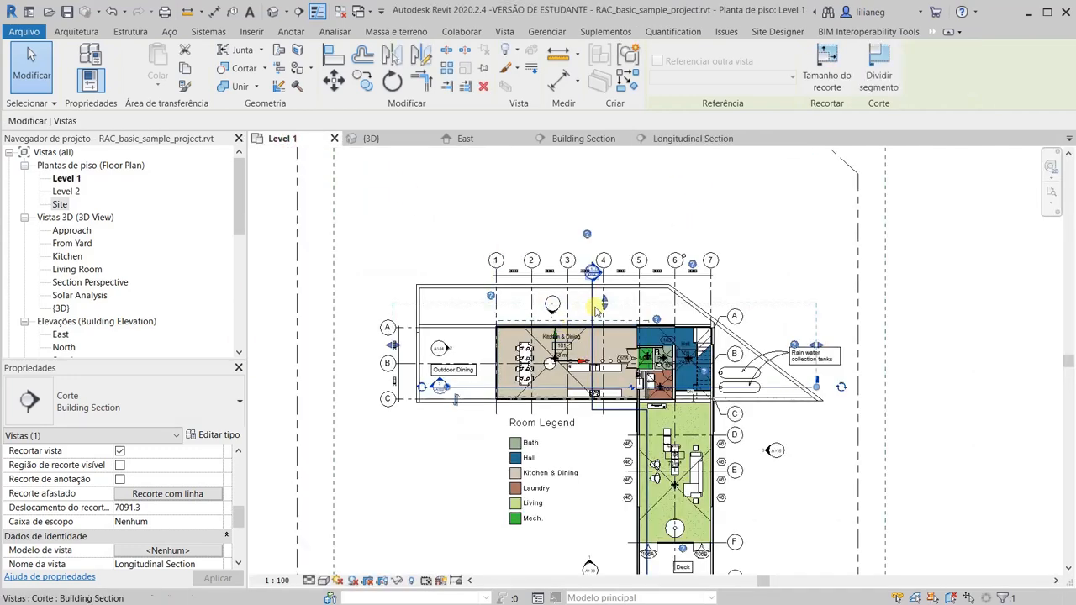
Step: Extend the Longitudinal Section's far clip boundary on Level 1 to an offset of about 26420 and check the section view
left_click_drag(608, 255, 605, 165)
middle_click_drag(612, 190, 607, 289)
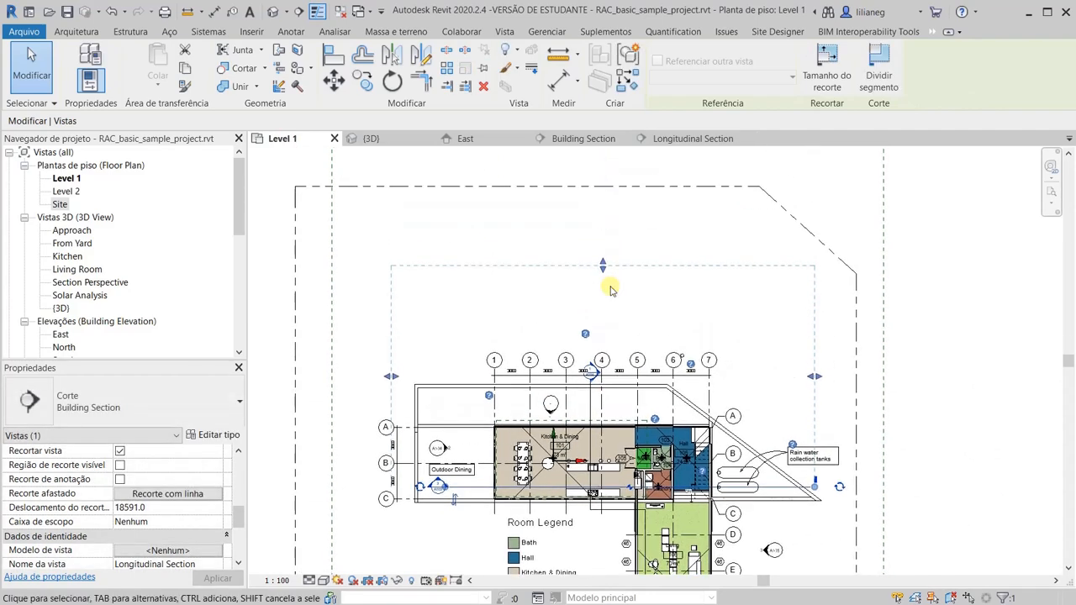
left_click_drag(601, 258, 602, 166)
left_click(699, 139)
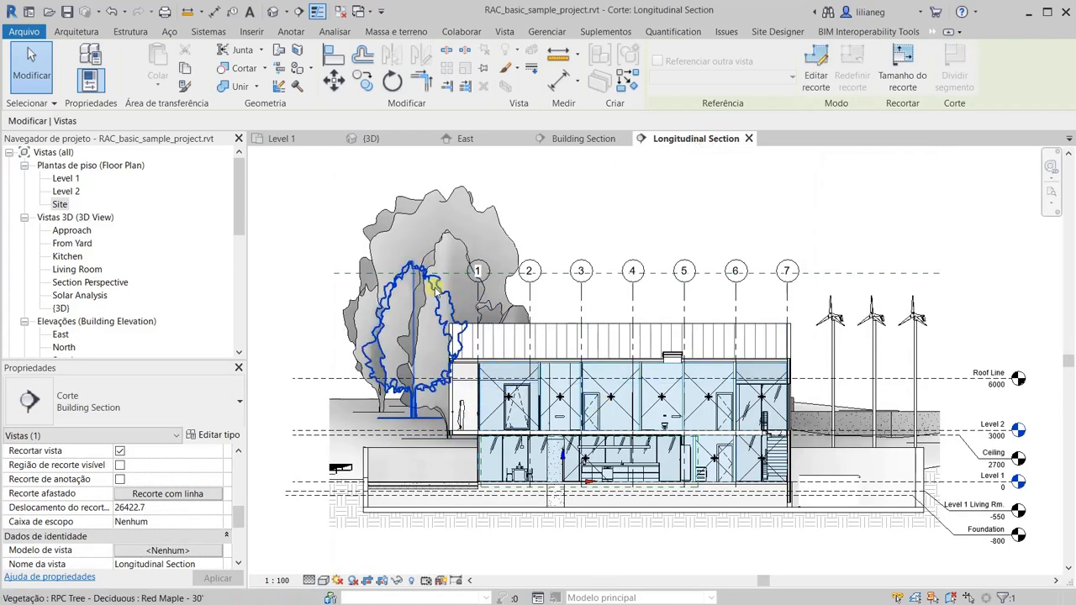
Step: Pull the Longitudinal Section's far clip boundary on Level 1 back to an offset of about 11950 and check the section view
left_click(286, 139)
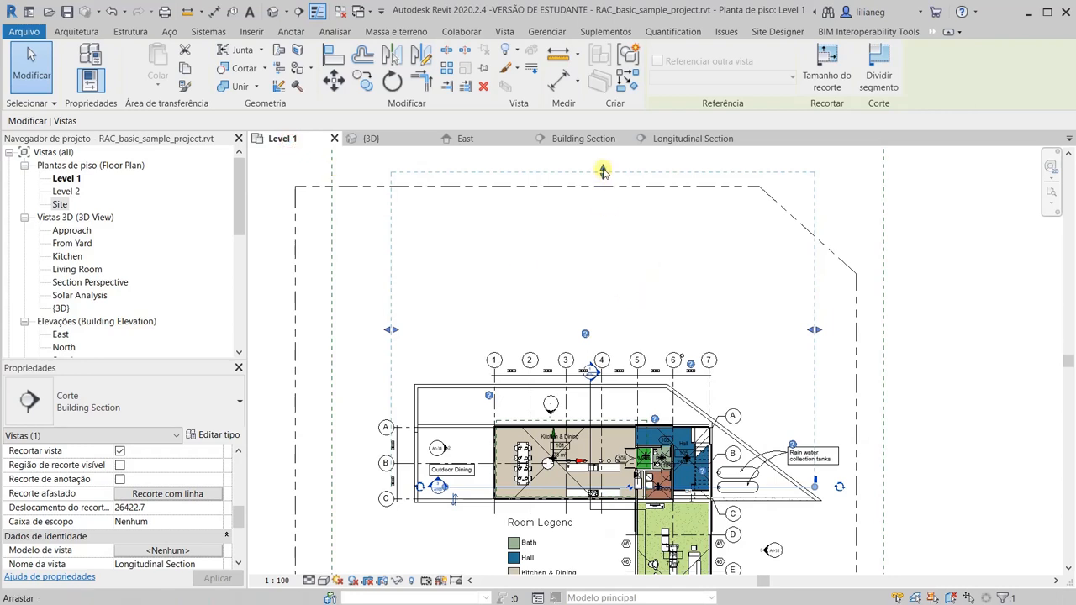
left_click_drag(602, 170, 582, 343)
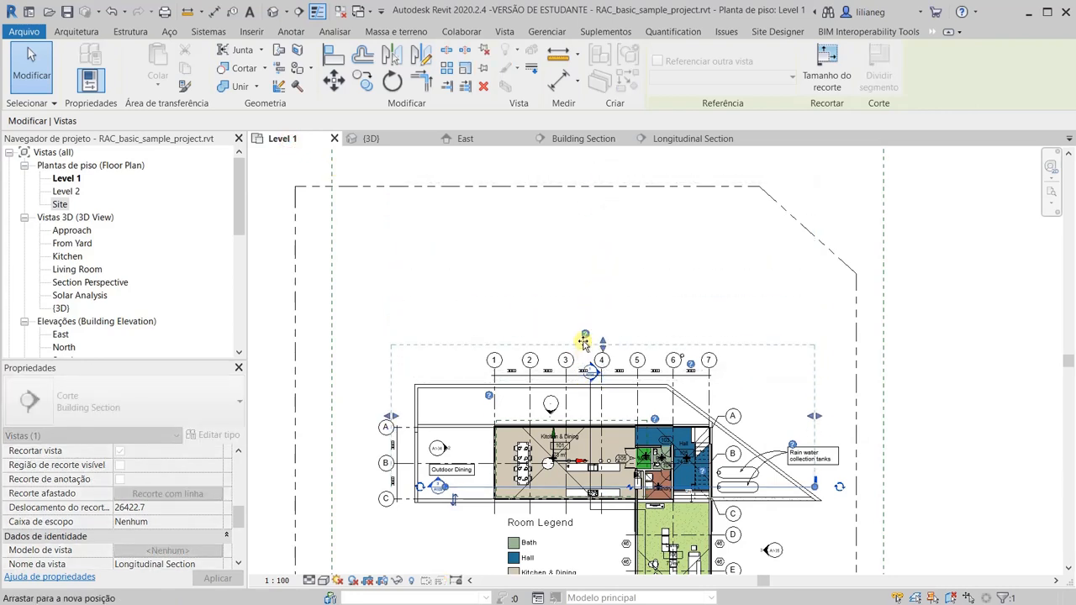
left_click(692, 140)
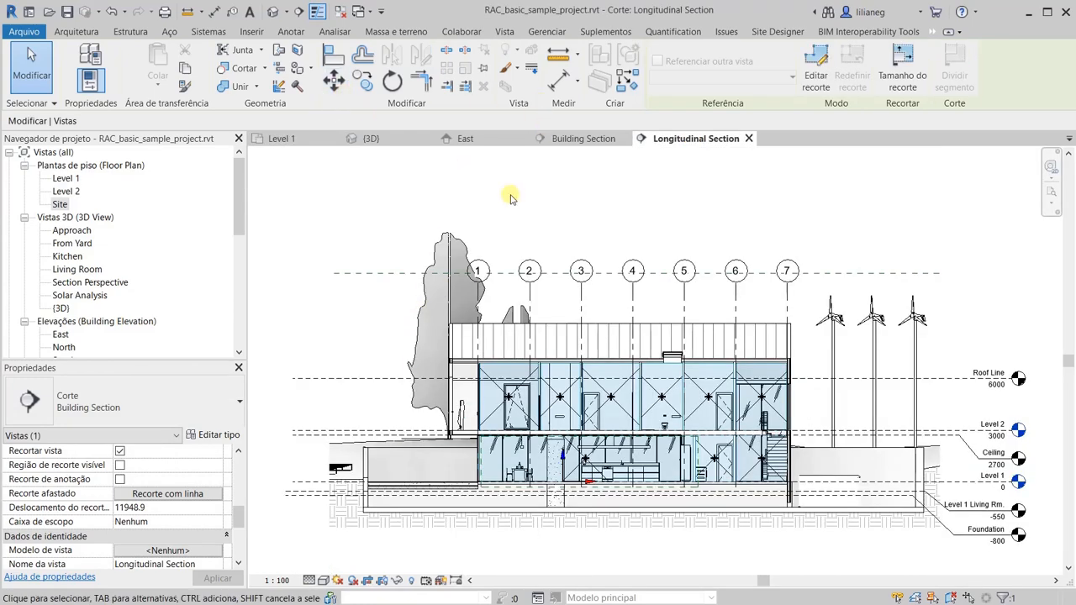
Step: Tile all open views and dock the Longitudinal Section in the same pane as the Building Section
key("w")
key("t")
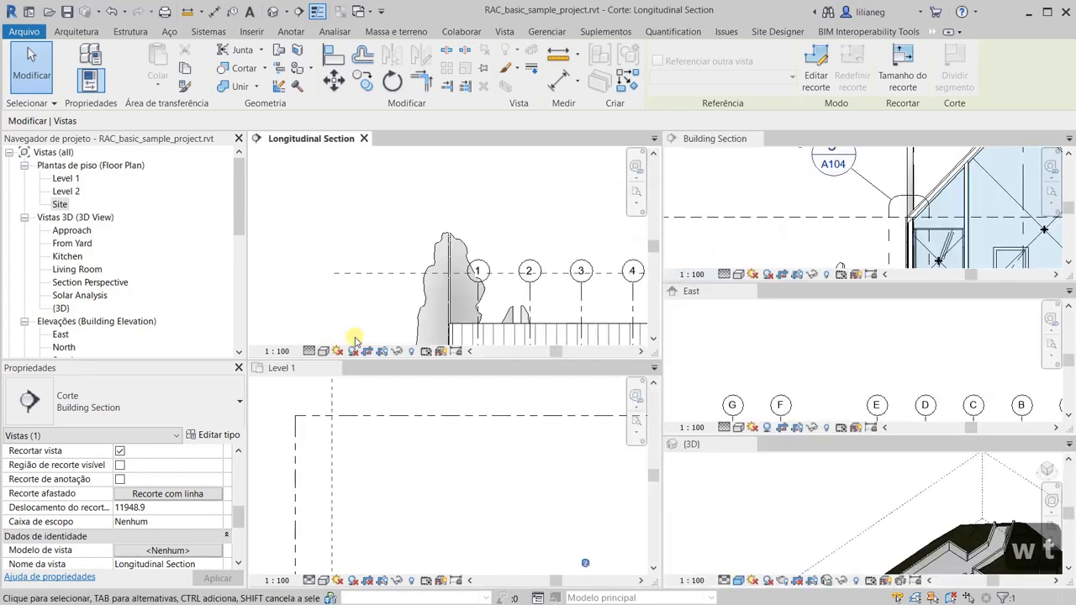
left_click_drag(311, 138, 809, 166)
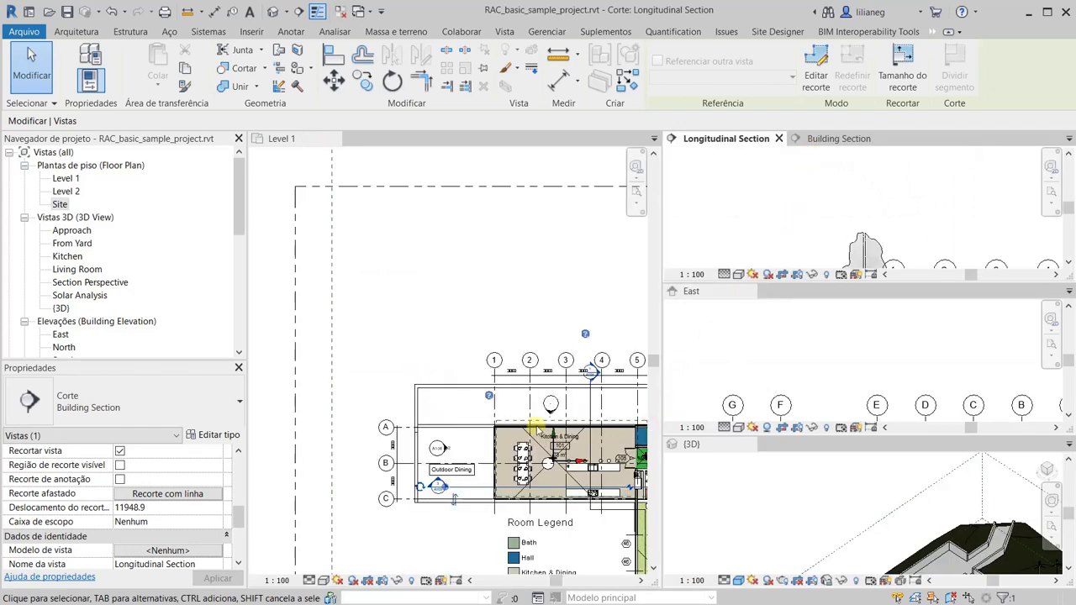
Step: Close the East and {3D} views, leaving Level 1 beside the Longitudinal Section with both whole drawings in sight
left_click(412, 344)
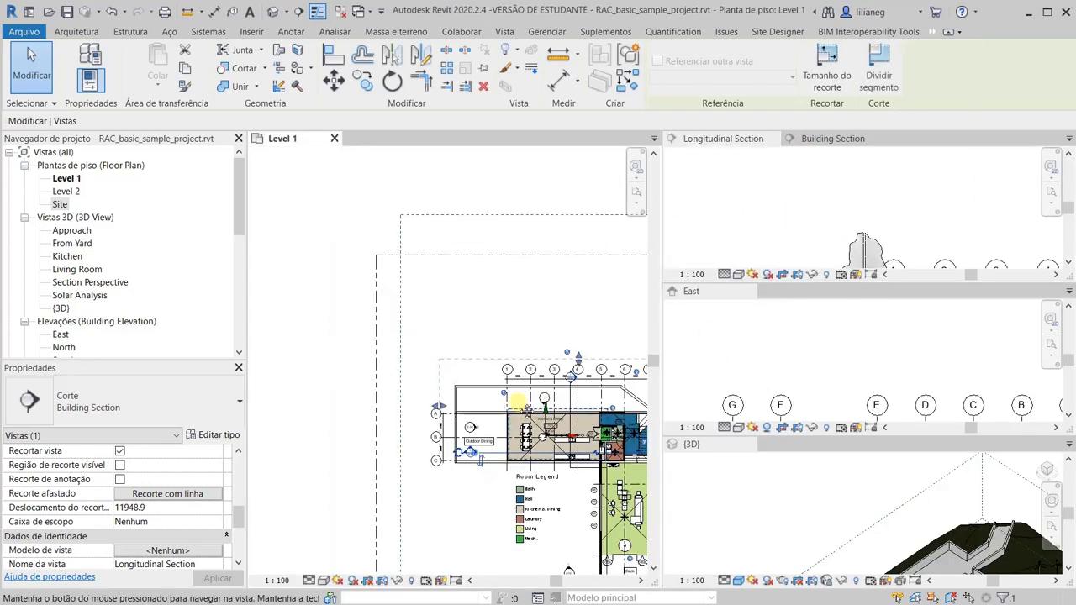
scroll(410, 340, "down", 2)
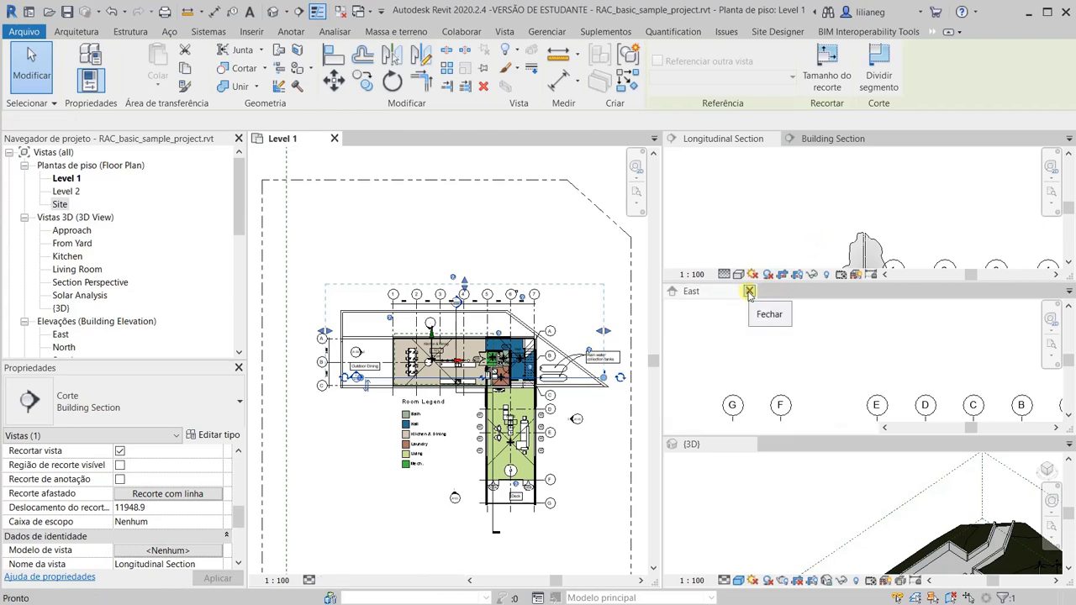
left_click(749, 292)
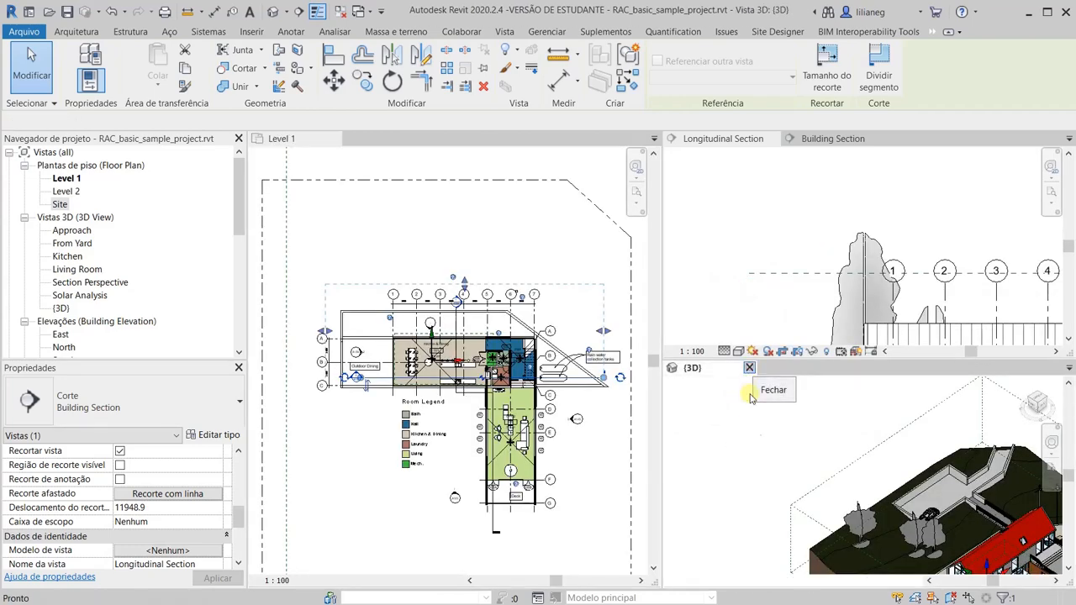
left_click(748, 367)
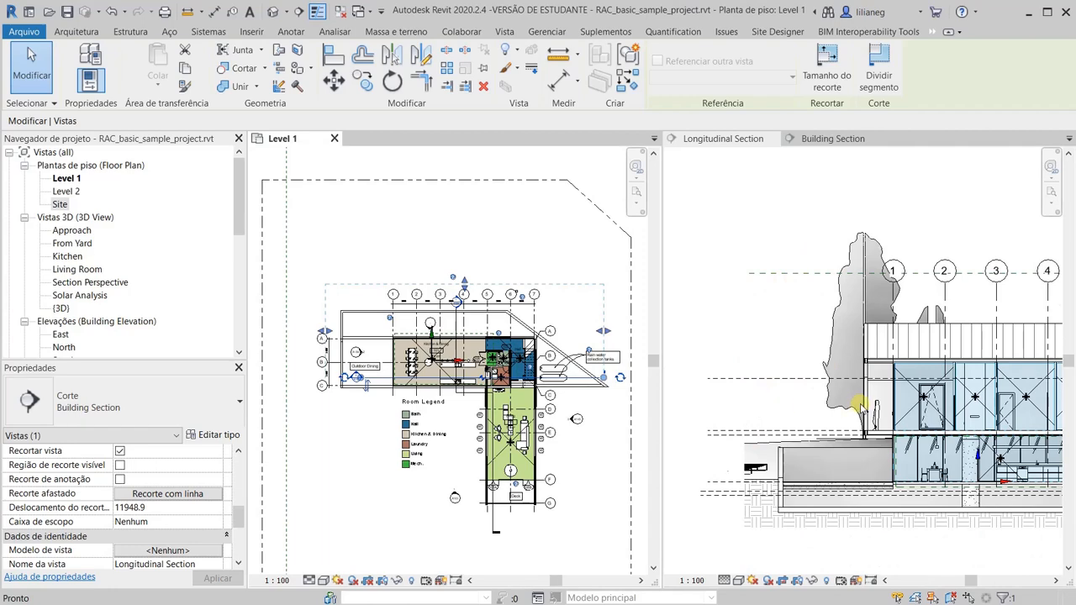
scroll(862, 406, "down", 1)
left_click(776, 397)
middle_click_drag(815, 399, 704, 384)
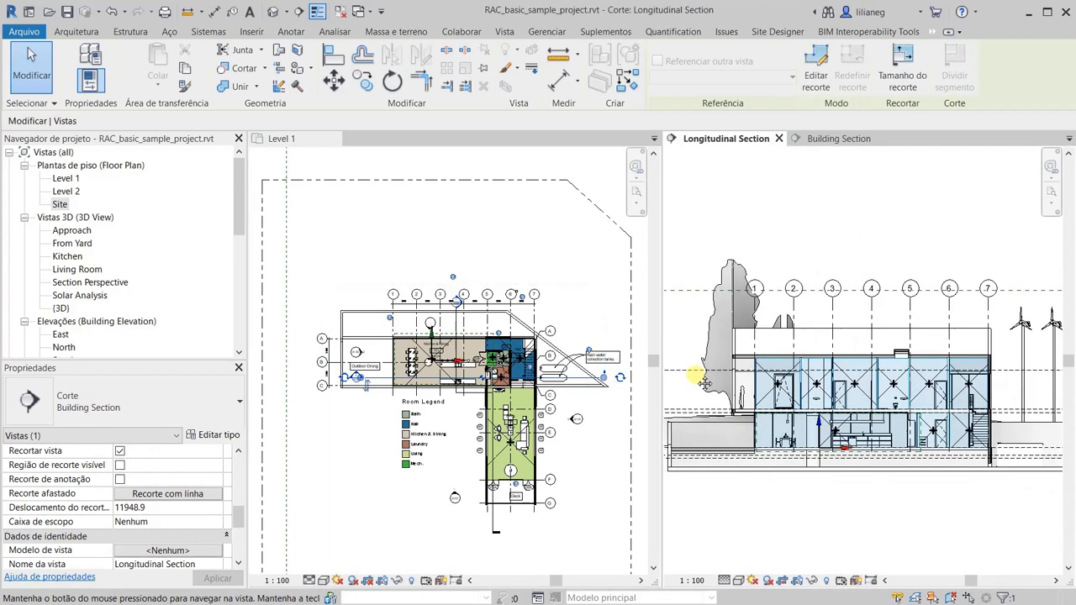
scroll(769, 357, "down", 2)
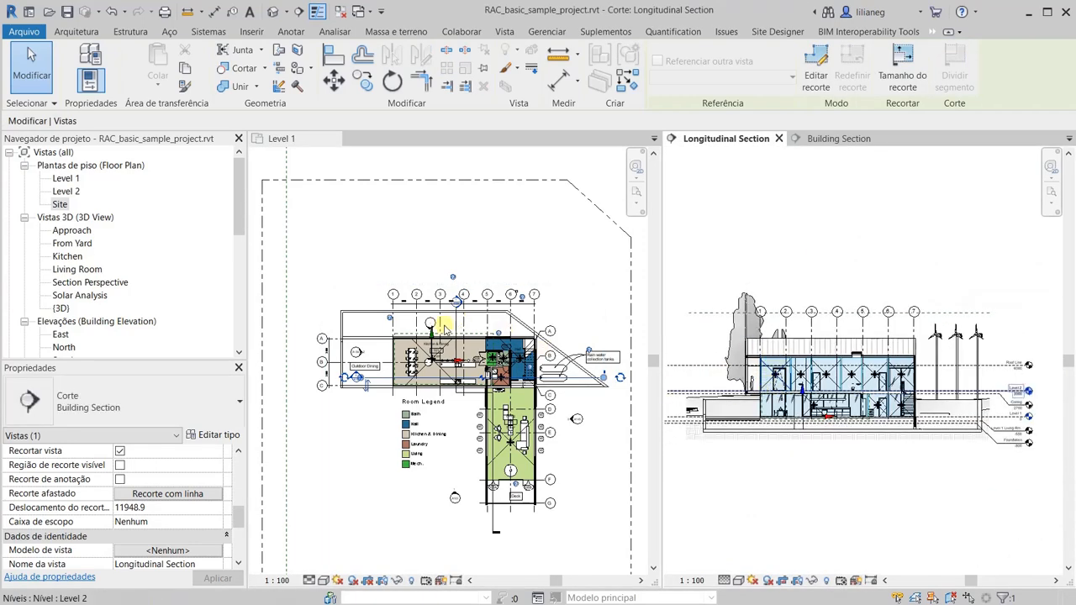
Step: Adjust the Longitudinal Section's far clip boundary on Level 1, ending at an offset of about 6970, and check the section view
left_click(376, 378)
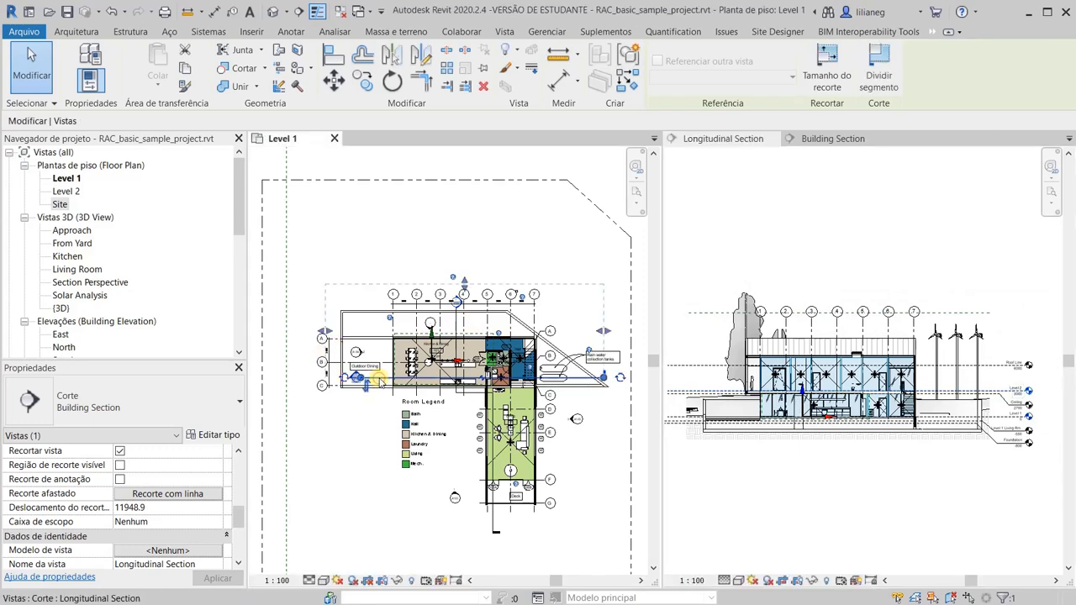
left_click_drag(465, 287, 465, 313)
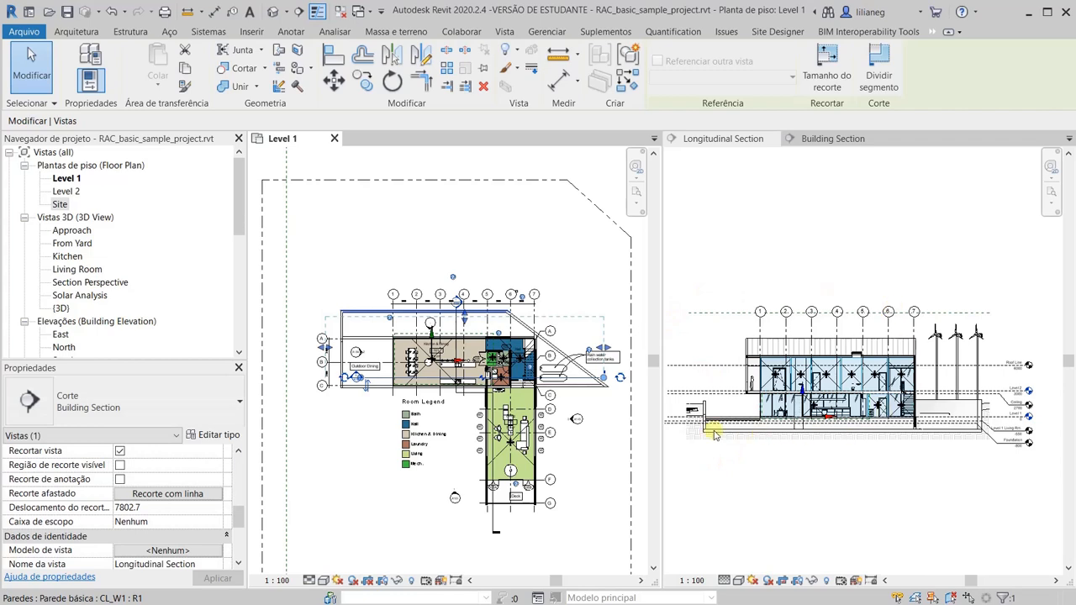
left_click_drag(465, 316, 407, 309)
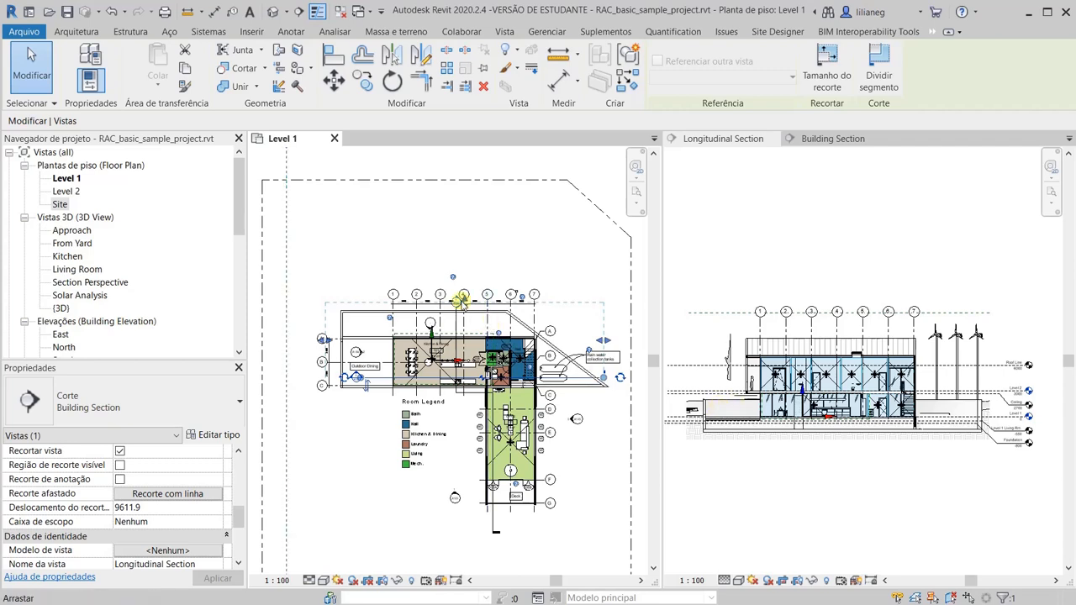
left_click_drag(465, 301, 465, 323)
left_click(791, 475)
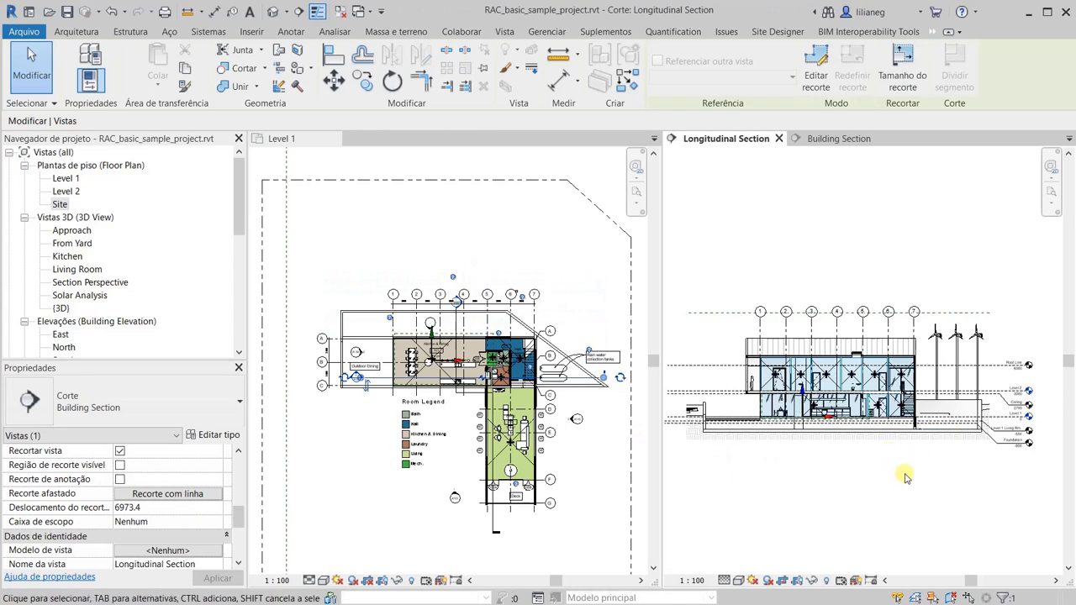
Step: Set the Longitudinal Section's far clipping to Sem recorte to compare the view, and restore it to Recortar com linha
left_click(168, 494)
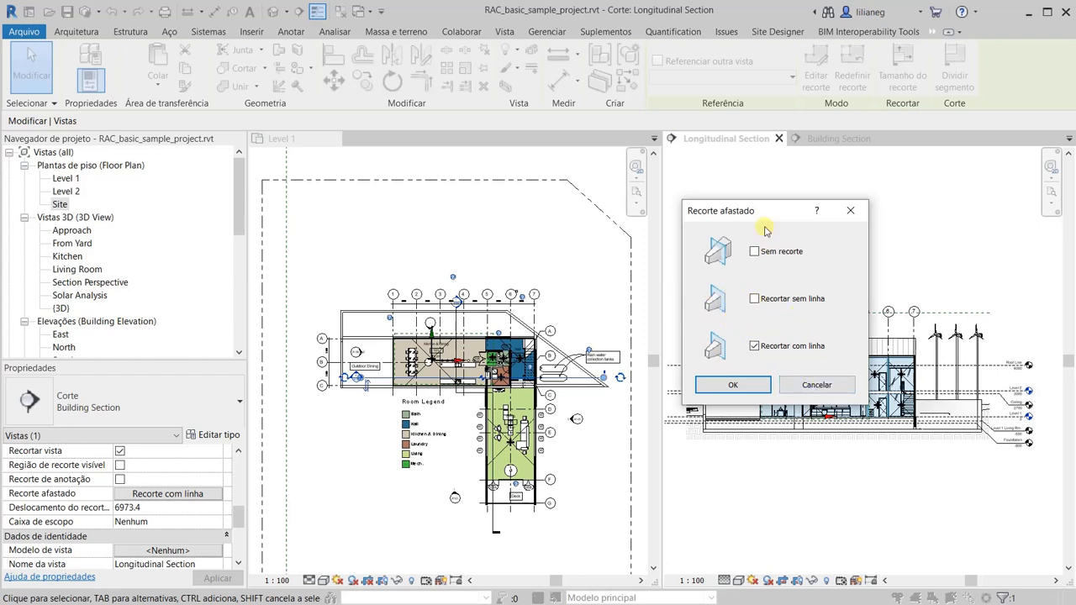
left_click(748, 385)
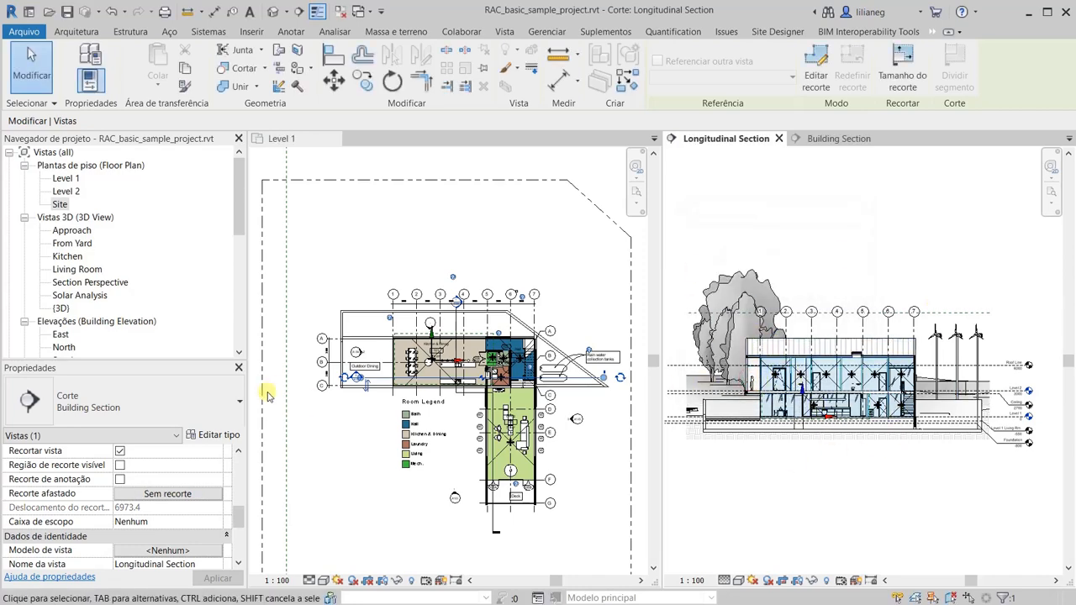
left_click(173, 493)
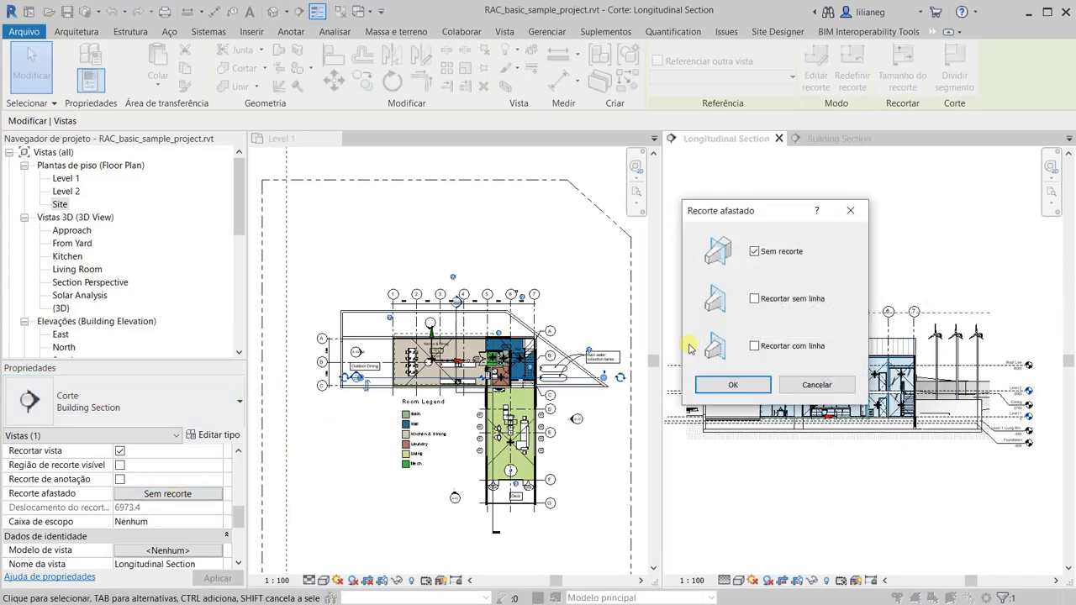
left_click(754, 346)
left_click(750, 385)
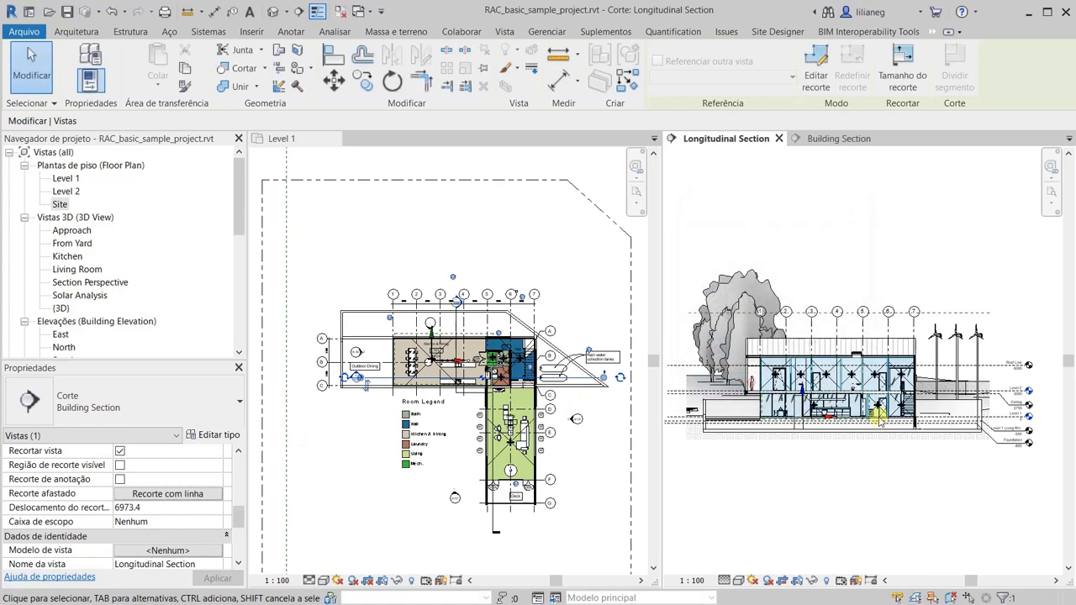
Step: Assign the GERAL scope box to the Longitudinal Section and check the section's editable extents on Level 1
left_click(200, 522)
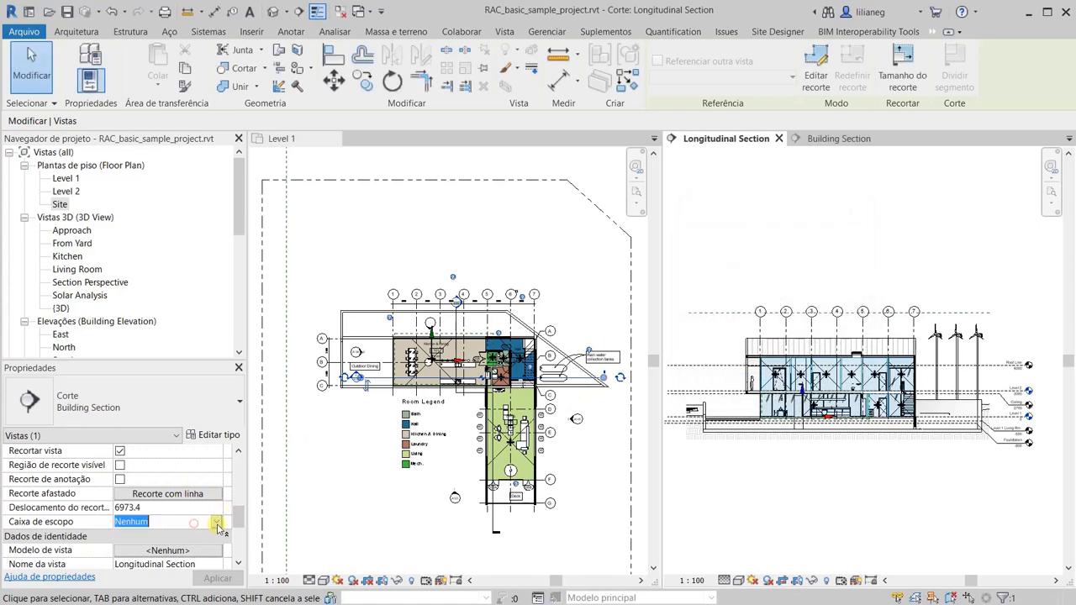
left_click(216, 522)
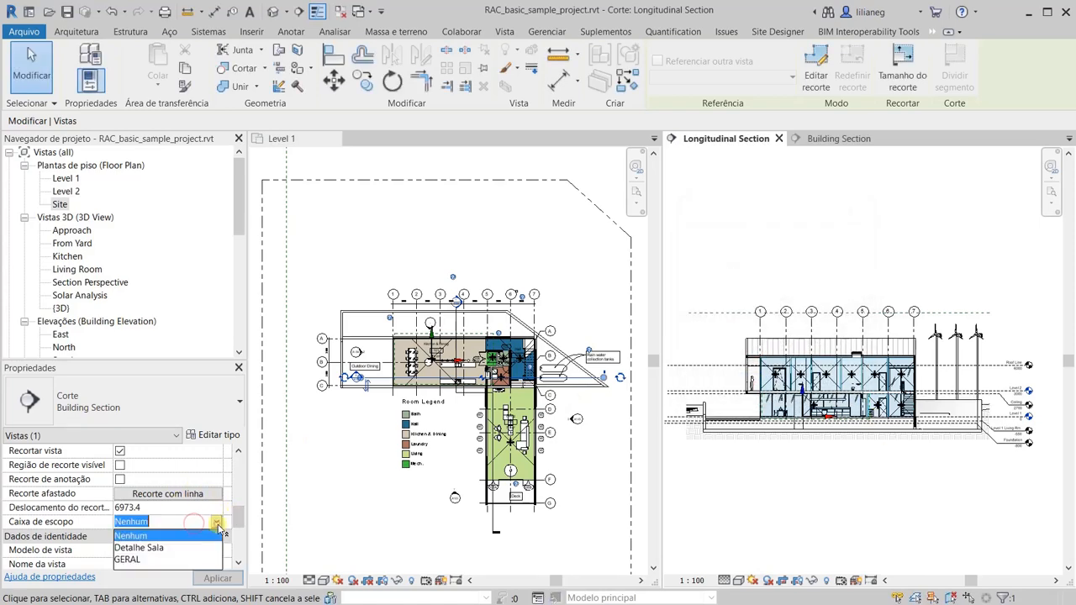
left_click(128, 560)
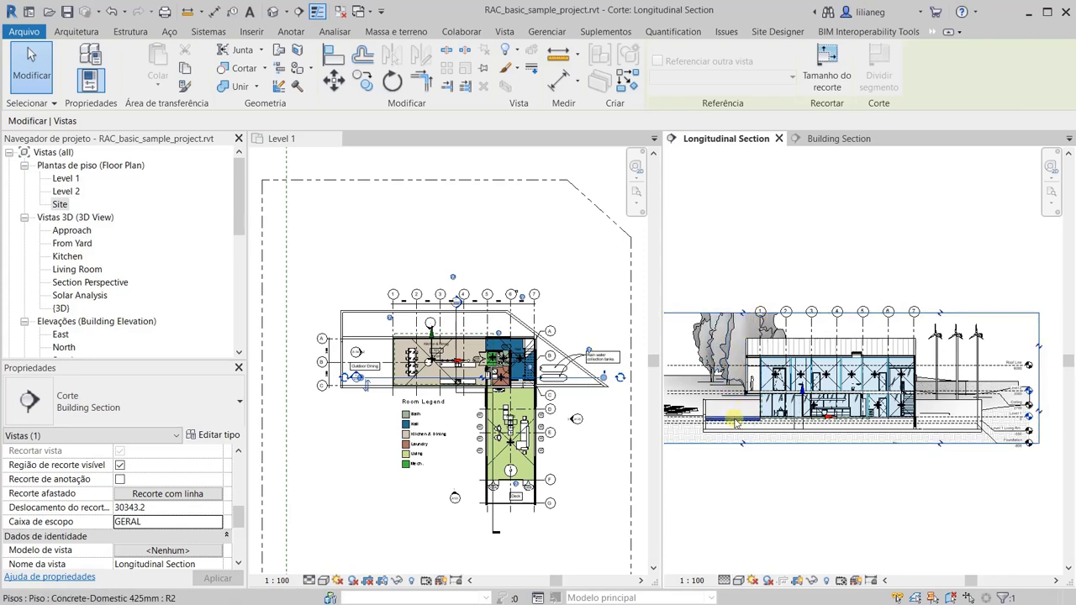
left_click(336, 435)
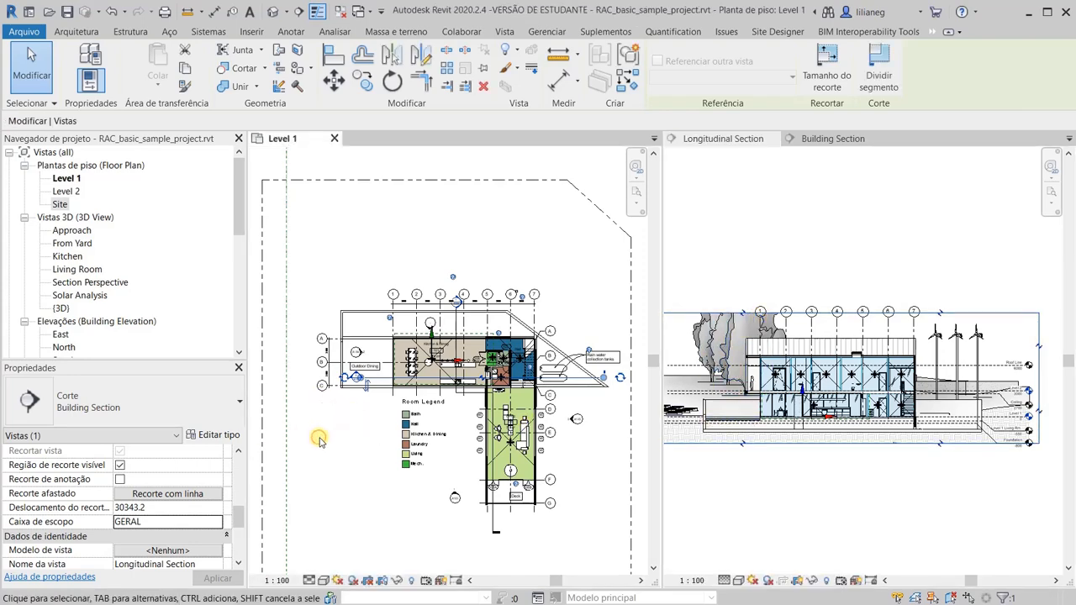
left_click(365, 414)
left_click(374, 381)
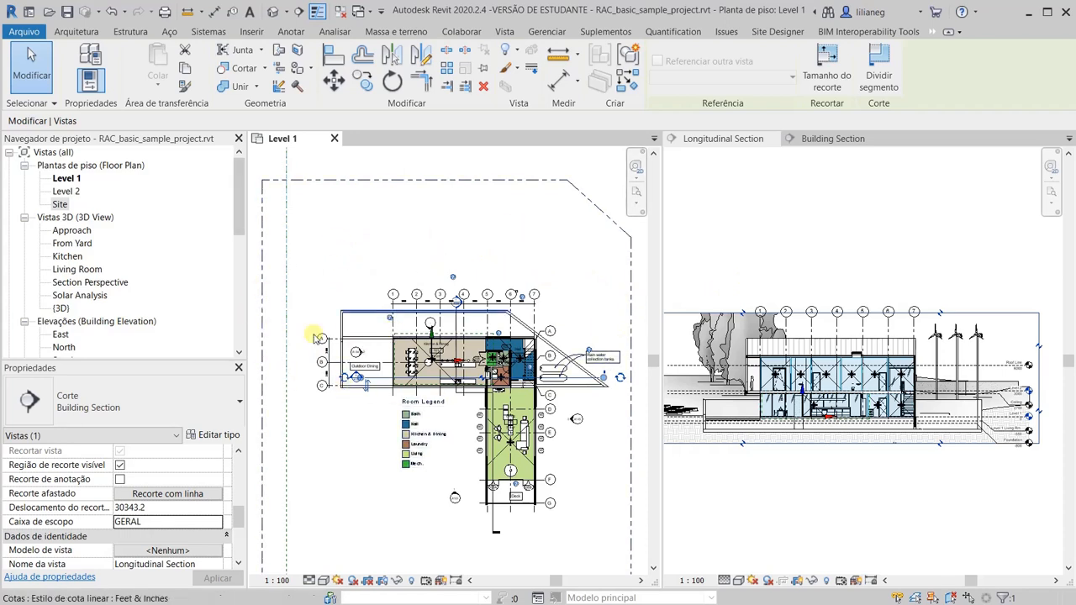
Step: Set the Longitudinal Section's scope box to Nenhum and apply the change
left_click(155, 523)
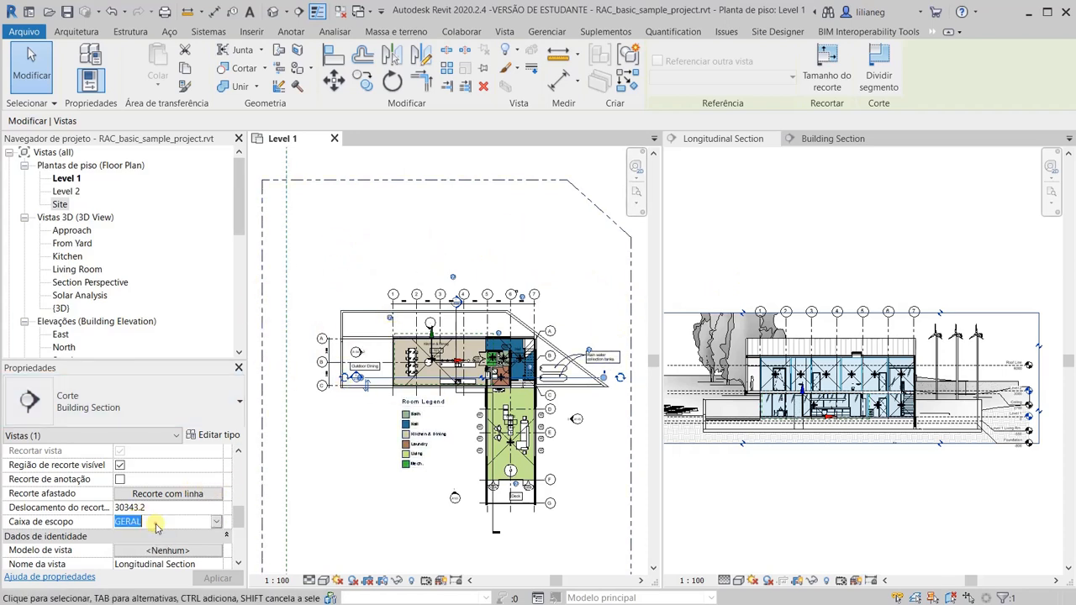
left_click(218, 522)
left_click(152, 536)
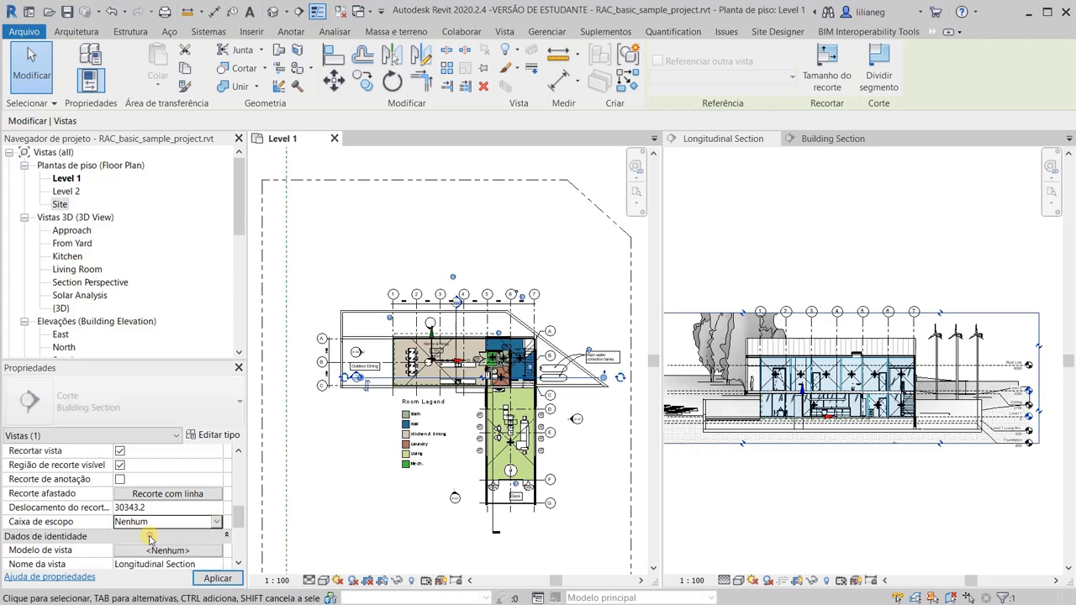
left_click(217, 578)
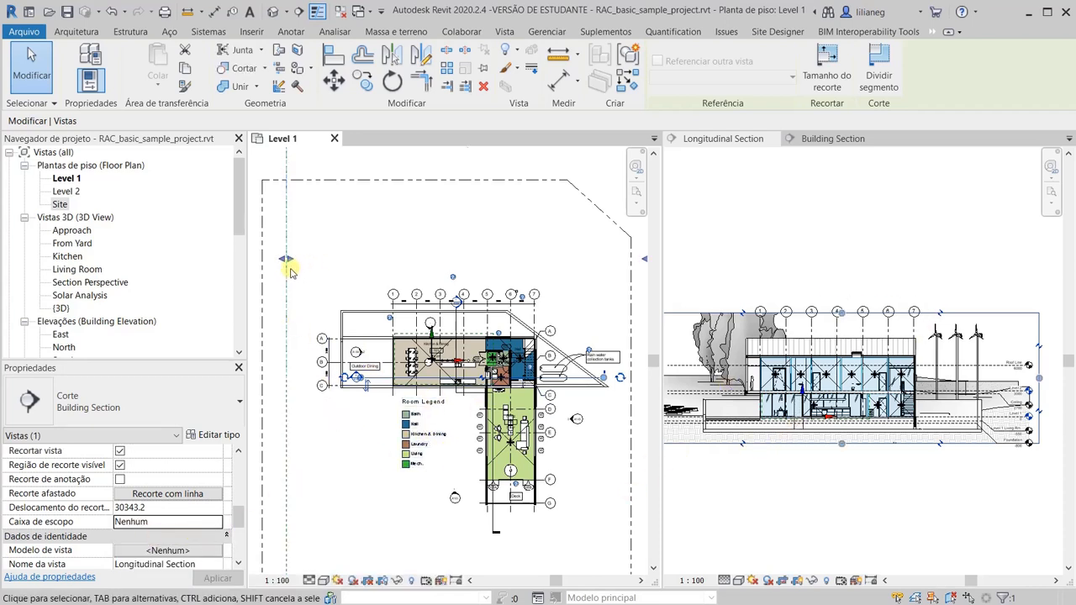
Step: Pull the section's right crop boundary on Level 1 in to the end of the section line and check the section view
scroll(490, 243, "down", 3)
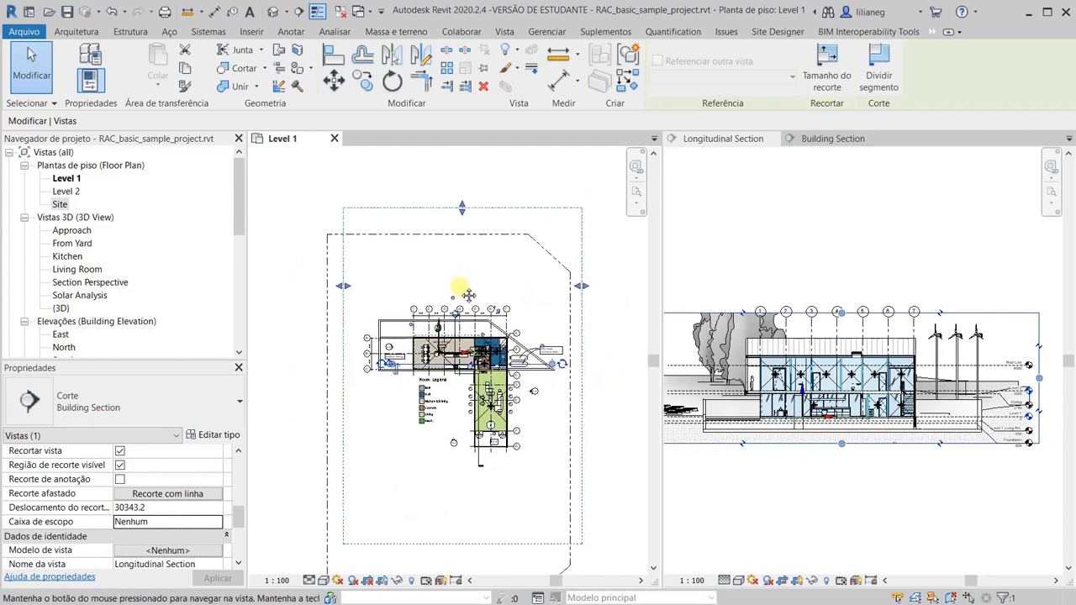
middle_click_drag(469, 295, 454, 330)
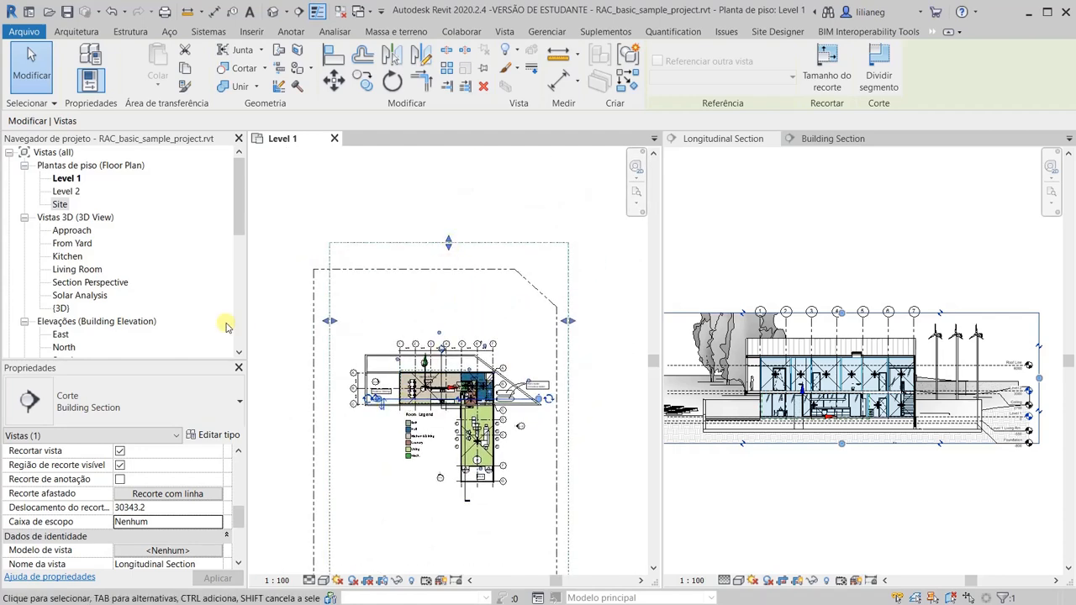
scroll(283, 322, "up", 2)
middle_click_drag(462, 323, 403, 332)
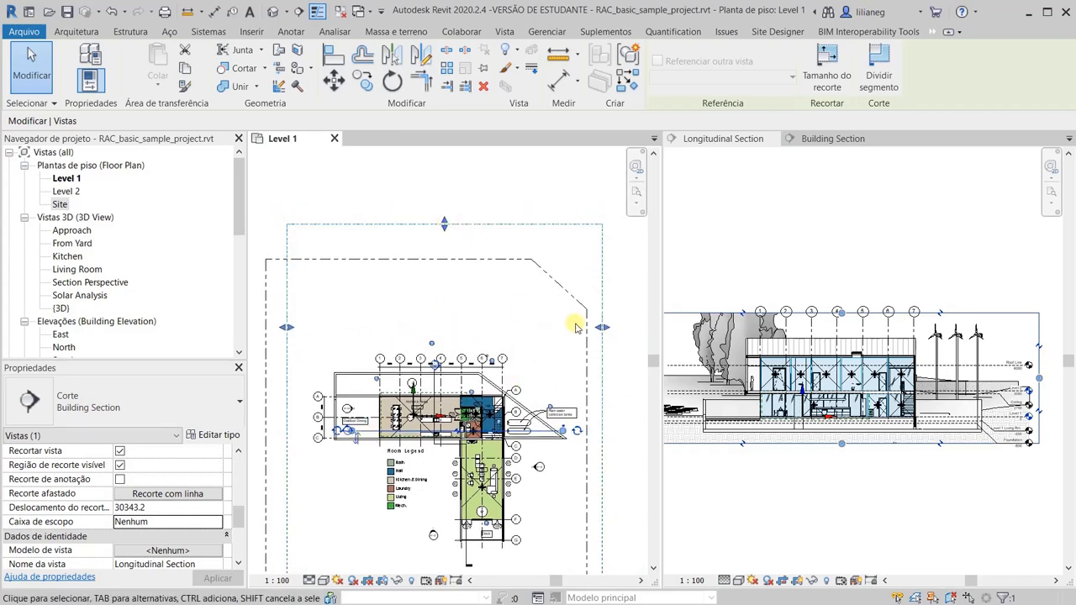
left_click_drag(598, 329, 560, 327)
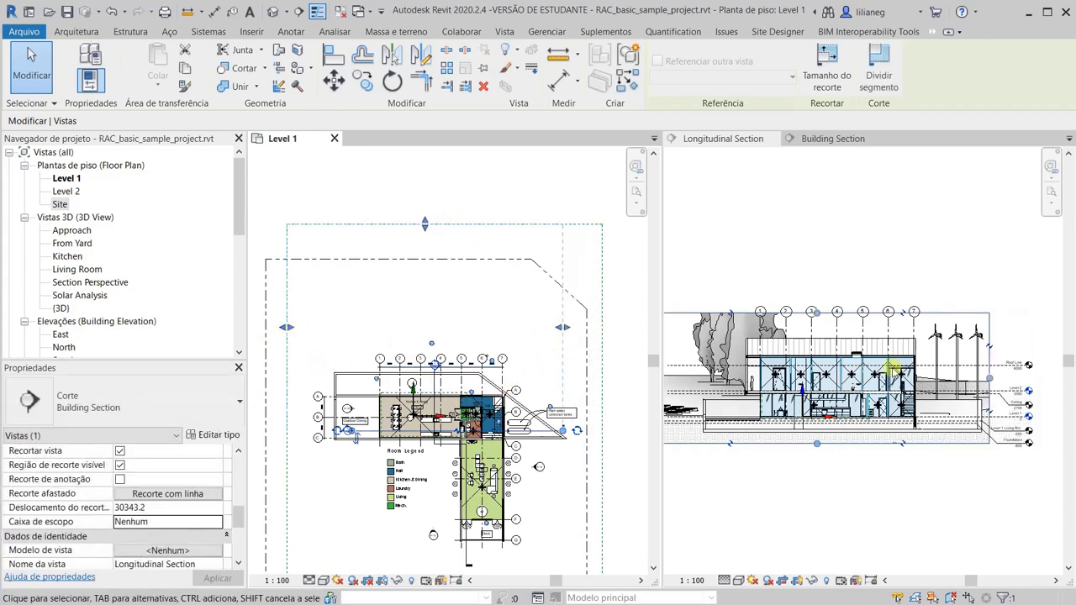
left_click(832, 269)
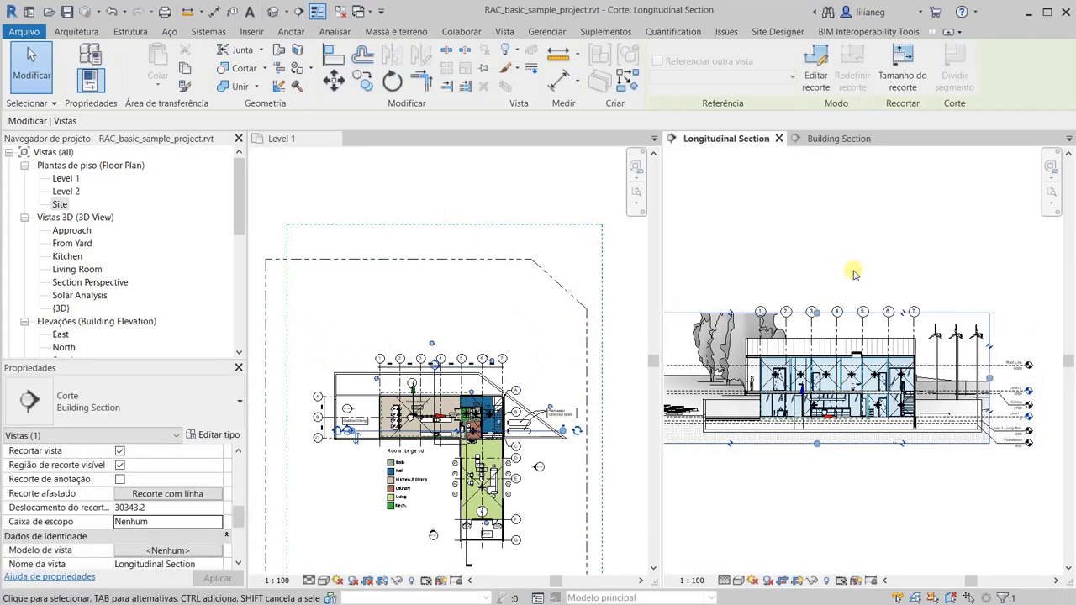
middle_click_drag(854, 272, 906, 278)
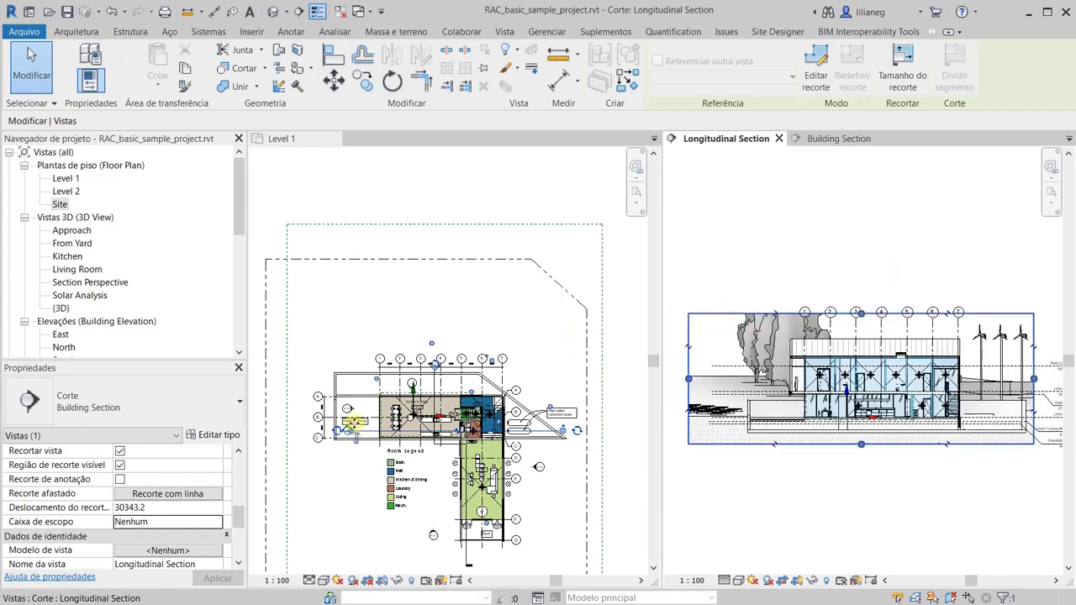
Step: Pull in the section's left crop boundary on Level 1 and shorten the far clip offset to about 7370
left_click(327, 321)
left_click_drag(283, 326, 320, 327)
left_click_drag(441, 223, 430, 407)
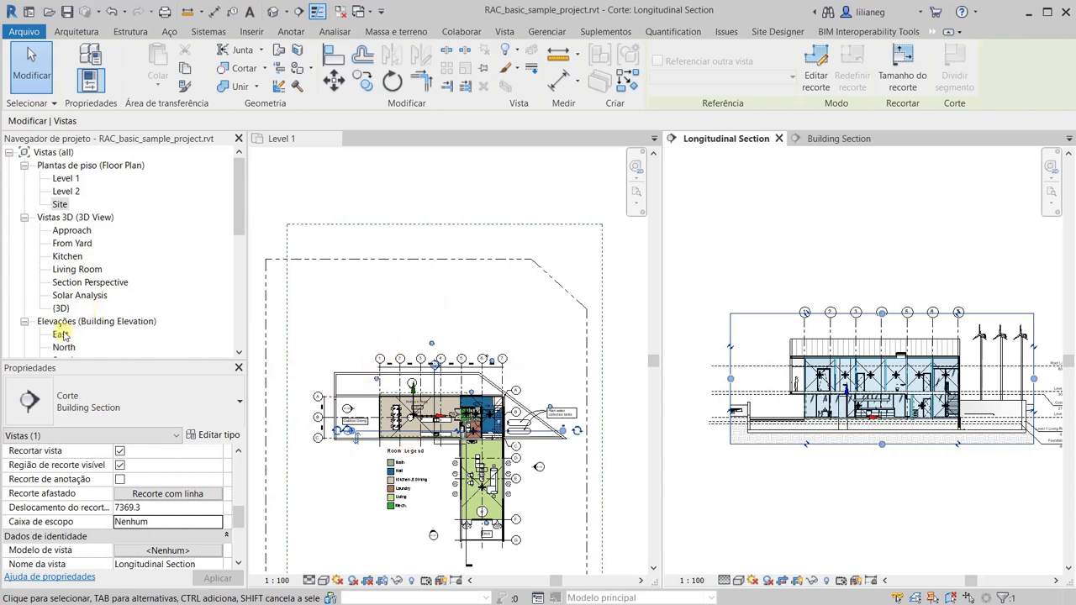
Step: Open the South elevation from its A103 marker below the room legend on Level 1
left_click(412, 529)
scroll(432, 535, "up", 6)
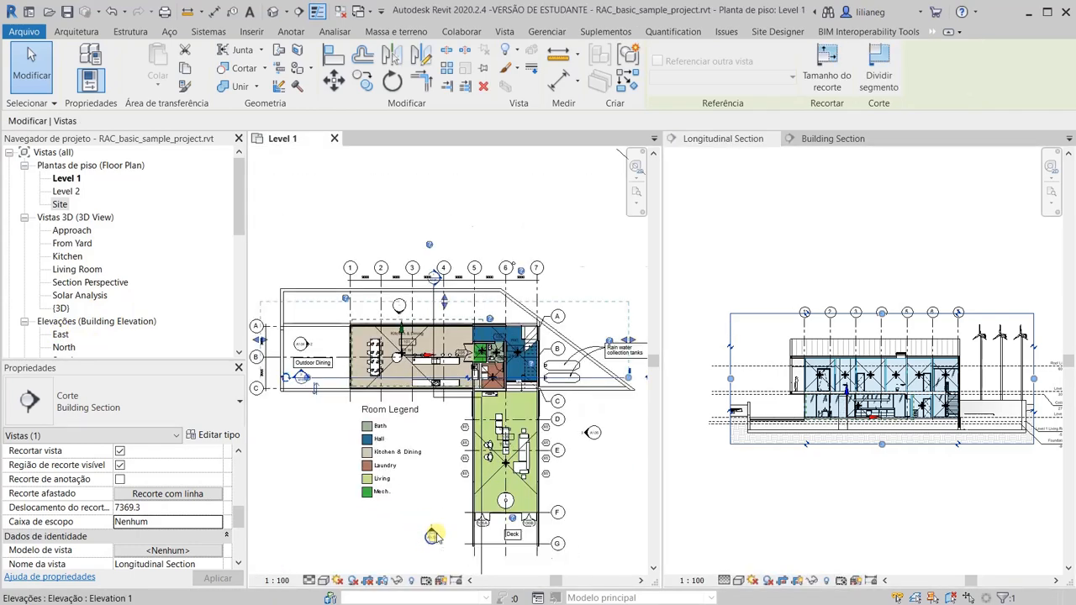
scroll(428, 514, "down", 4)
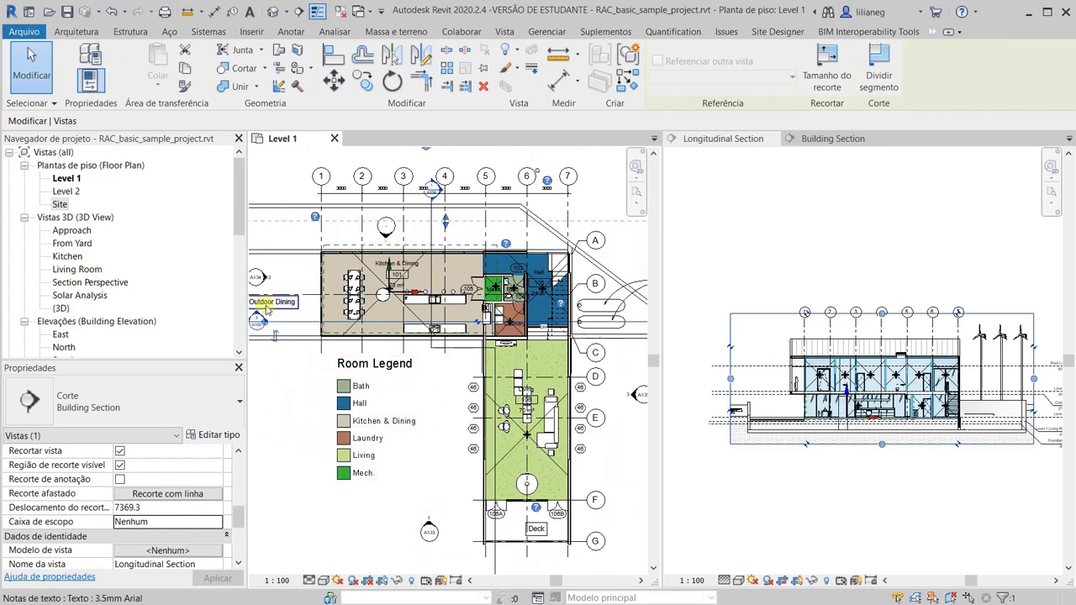
scroll(426, 508, "up", 3)
left_click(427, 496)
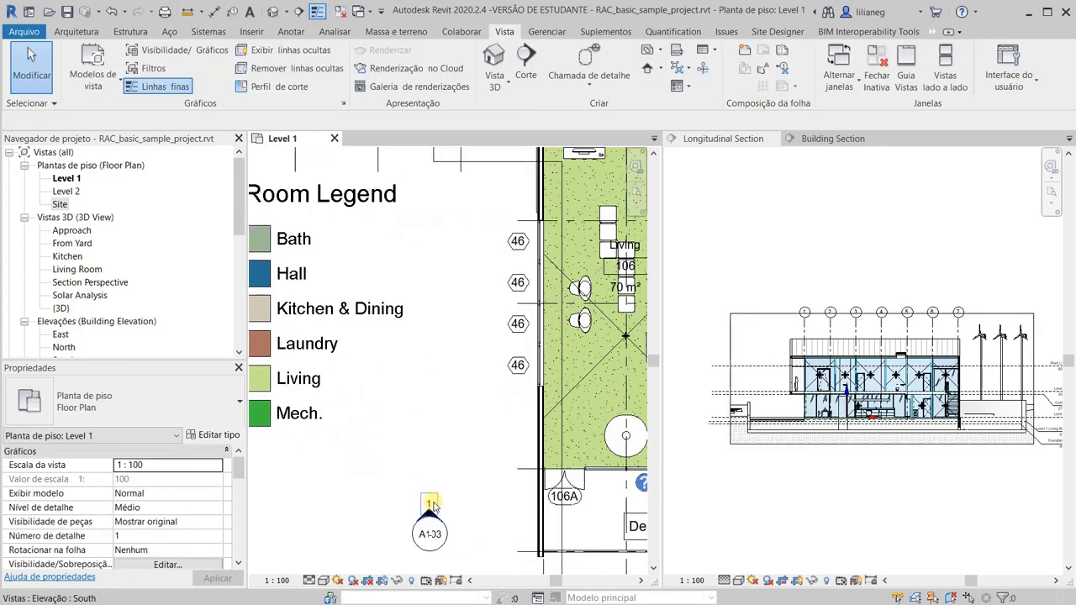
double_click(431, 504)
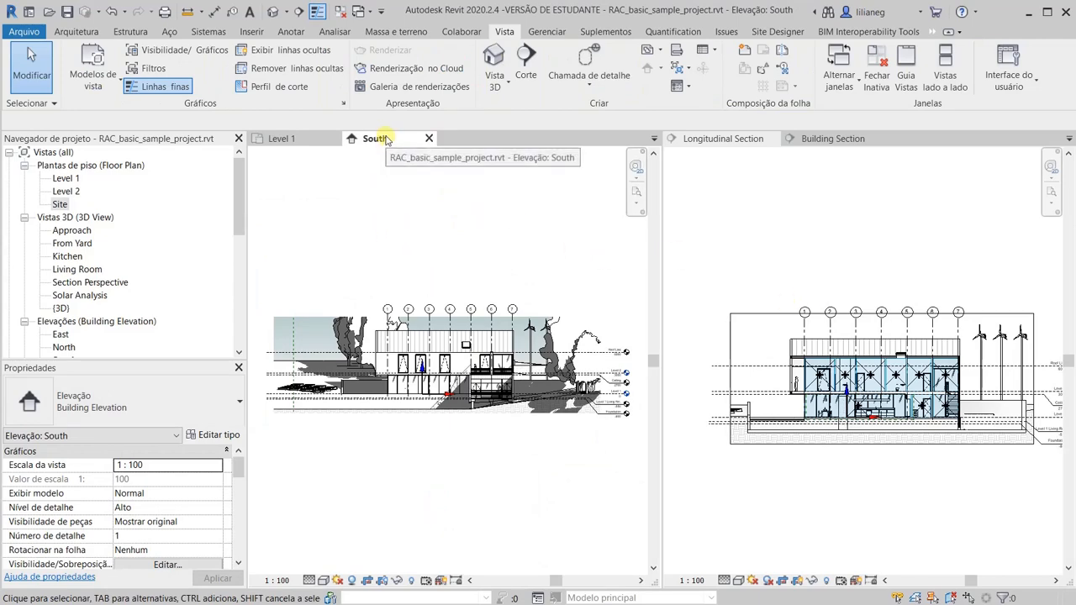
Step: Dock the South elevation in the same pane as the sections and return to the whole Level 1 plan
mouse_move(376, 144)
left_mouse_down()
mouse_move(639, 152)
mouse_move(864, 141)
left_mouse_up()
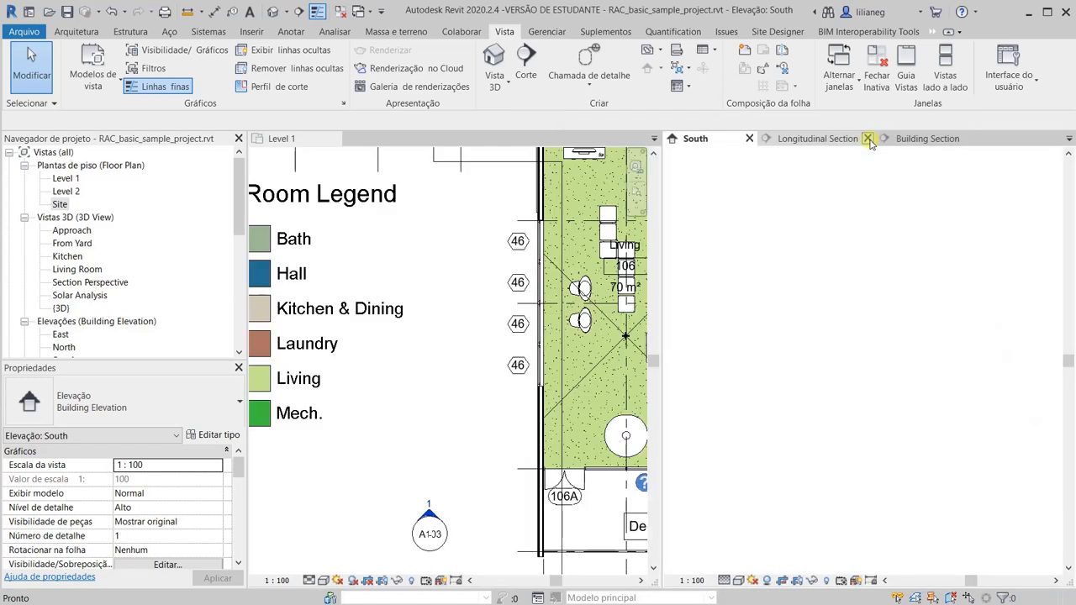
left_click(332, 232)
scroll(414, 319, "down", 5)
middle_click_drag(413, 319, 420, 412)
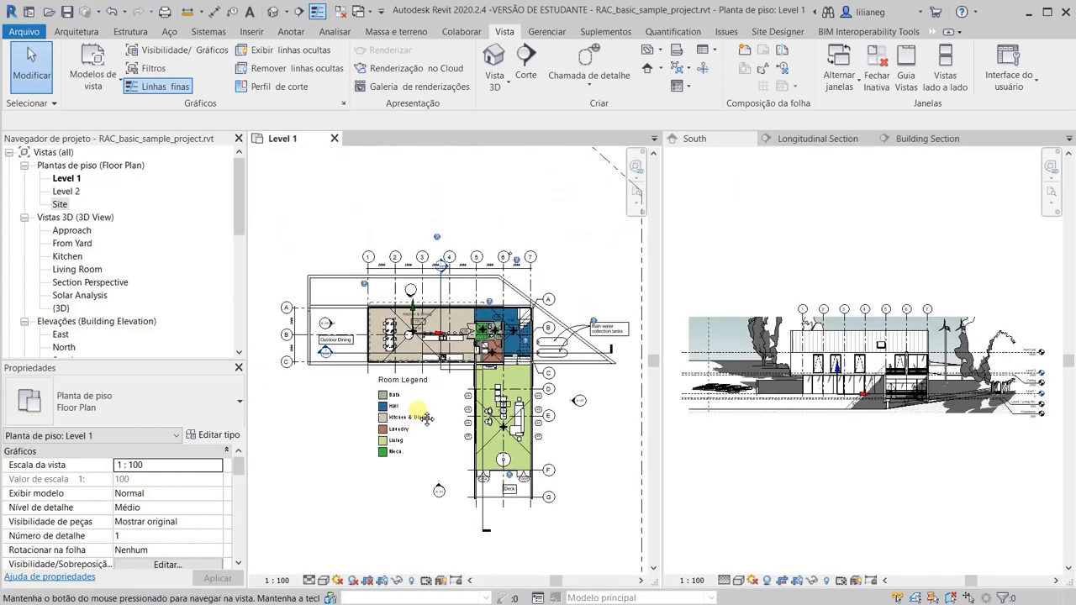
Step: Set the South elevation's far clipping to clip with line (Recorte com linha)
left_click(843, 237)
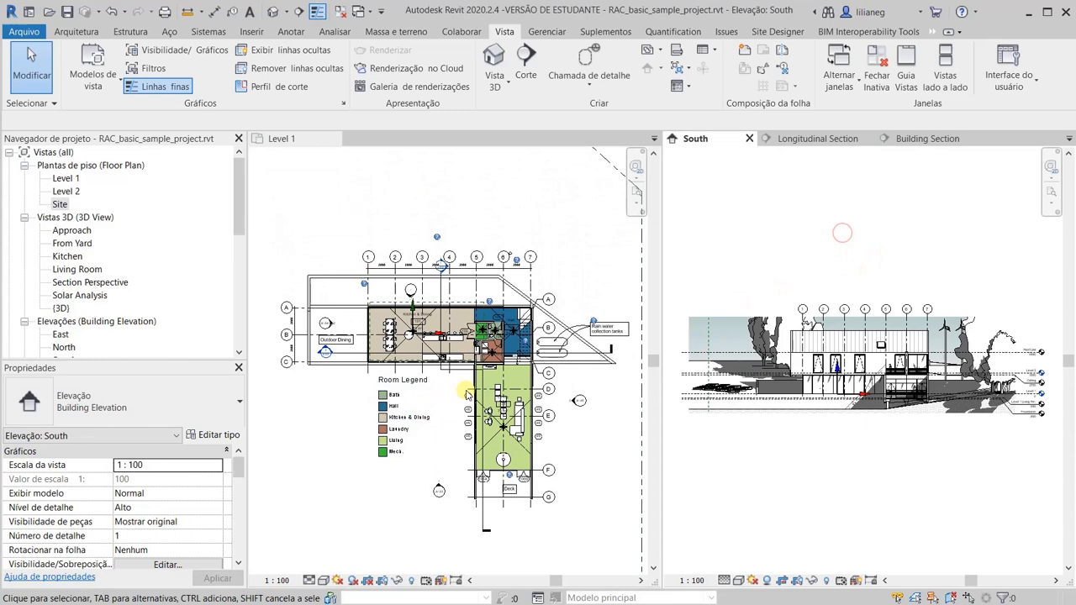
left_click(446, 475)
left_click(438, 496)
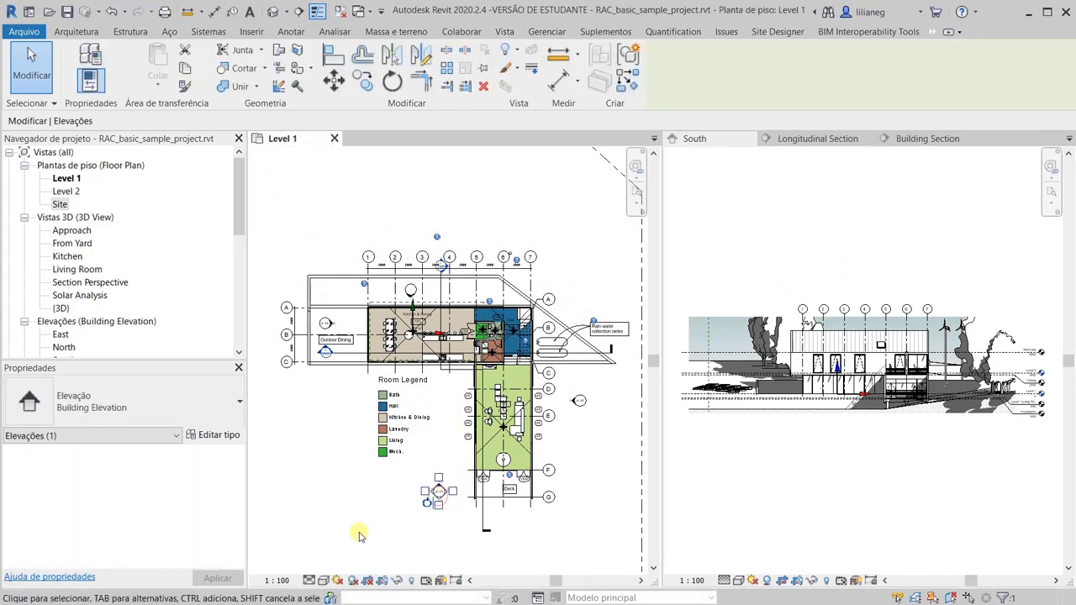
left_click(778, 465)
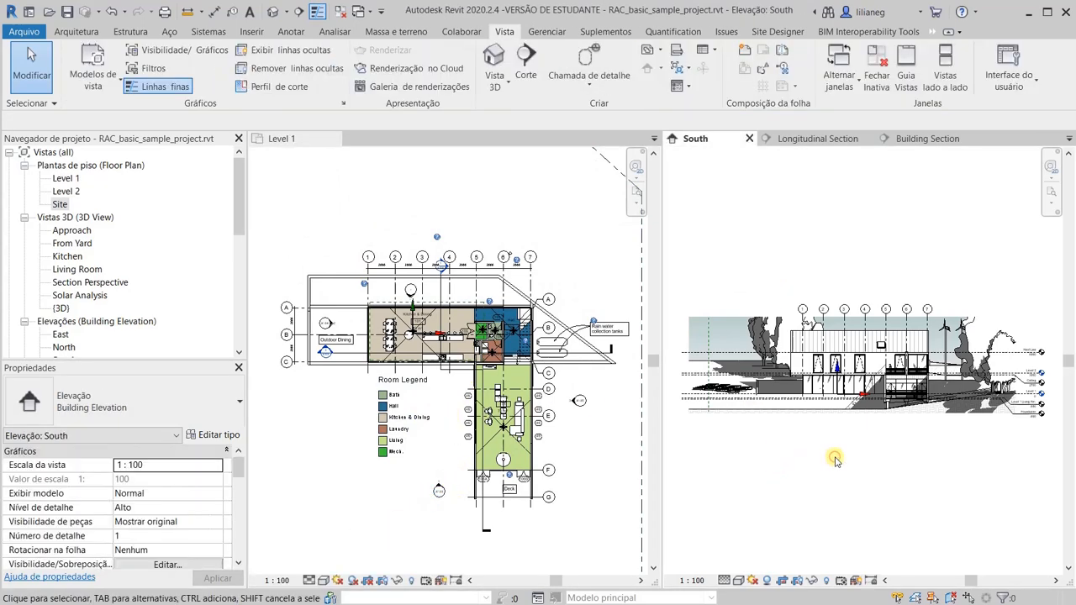
scroll(122, 514, "down", 3)
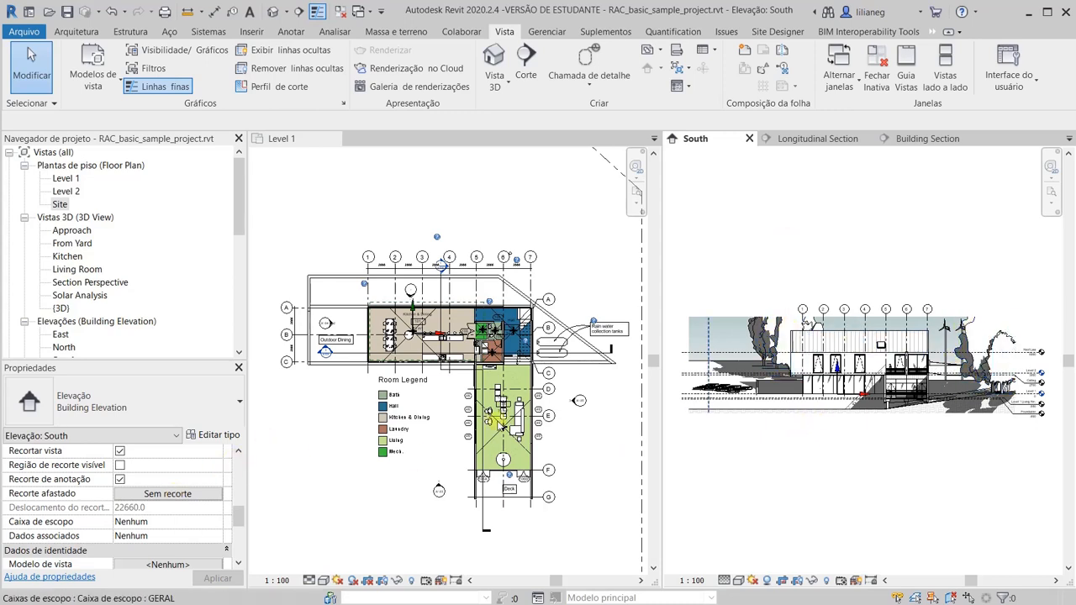
left_click(178, 496)
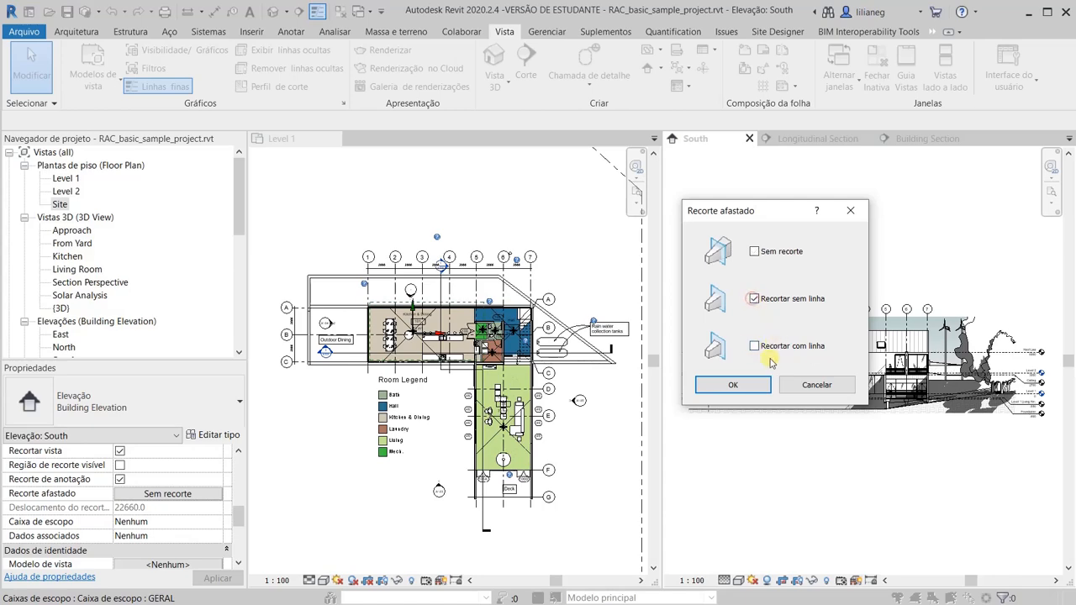
left_click(729, 382)
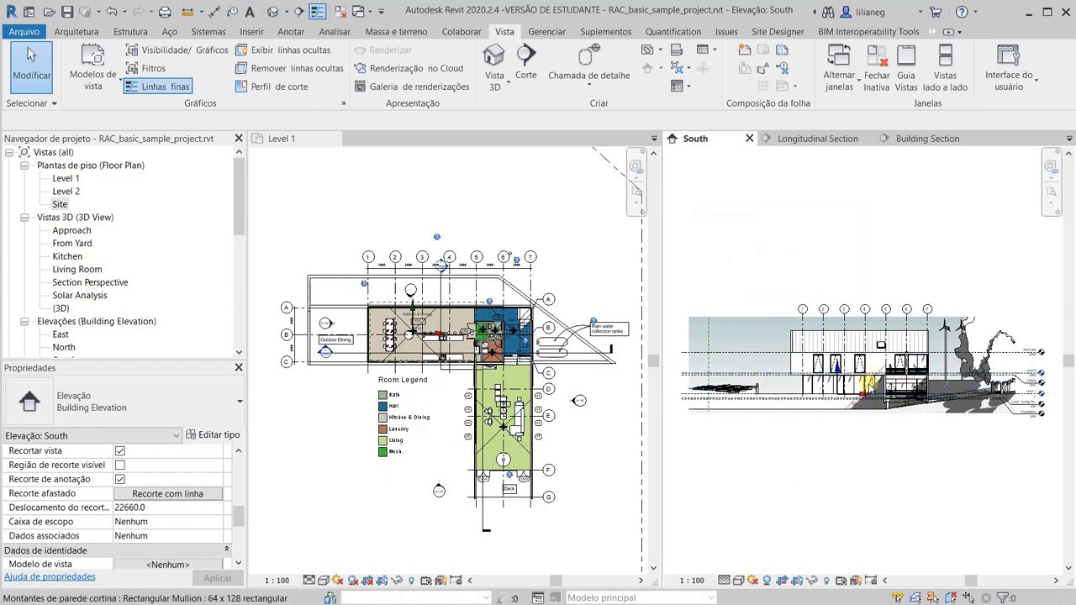
Step: Select the South elevation's view line on Level 1 and shorten its far clip offset to about 11303
left_click(450, 453)
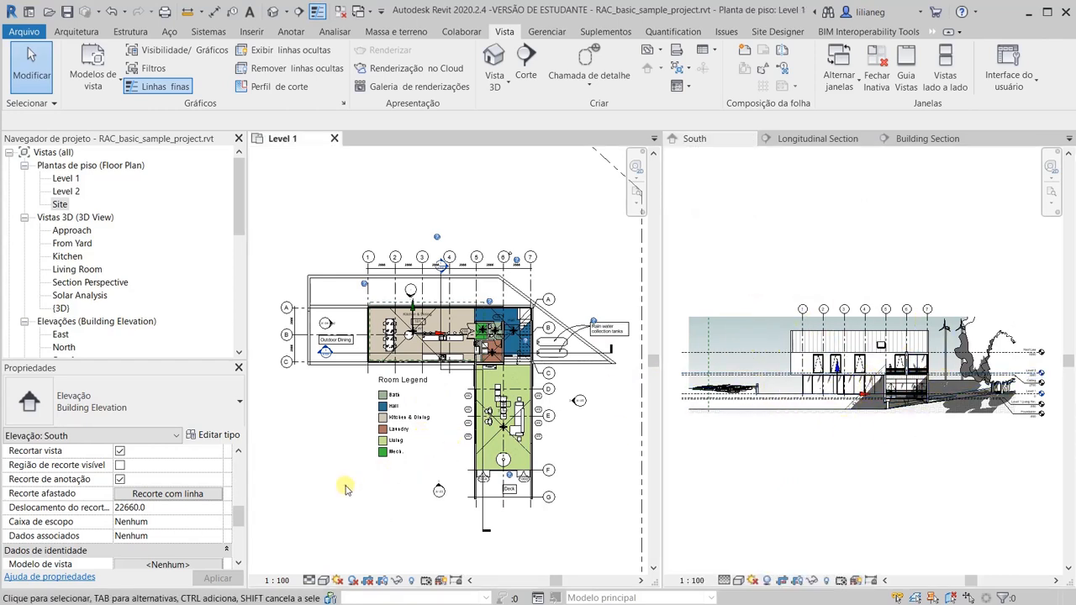
left_click(440, 490)
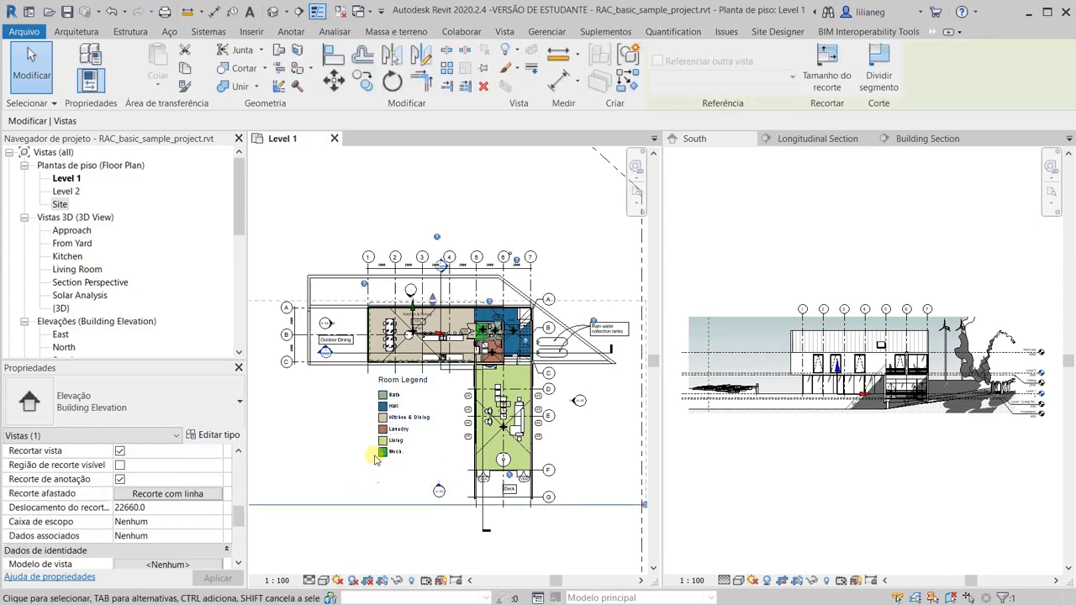
scroll(377, 487, "down", 2)
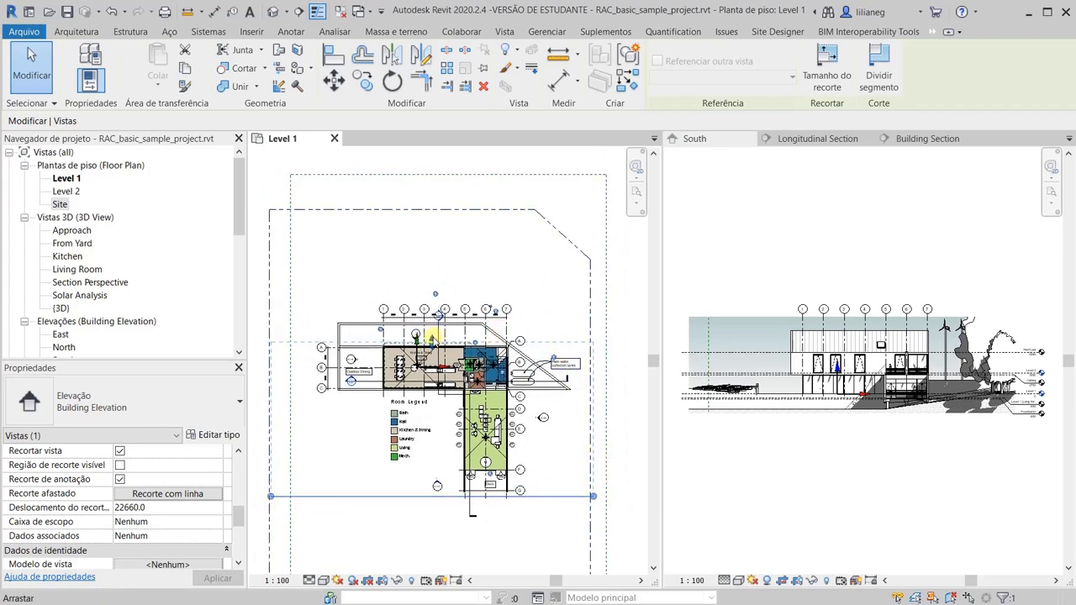
left_click_drag(432, 339, 431, 417)
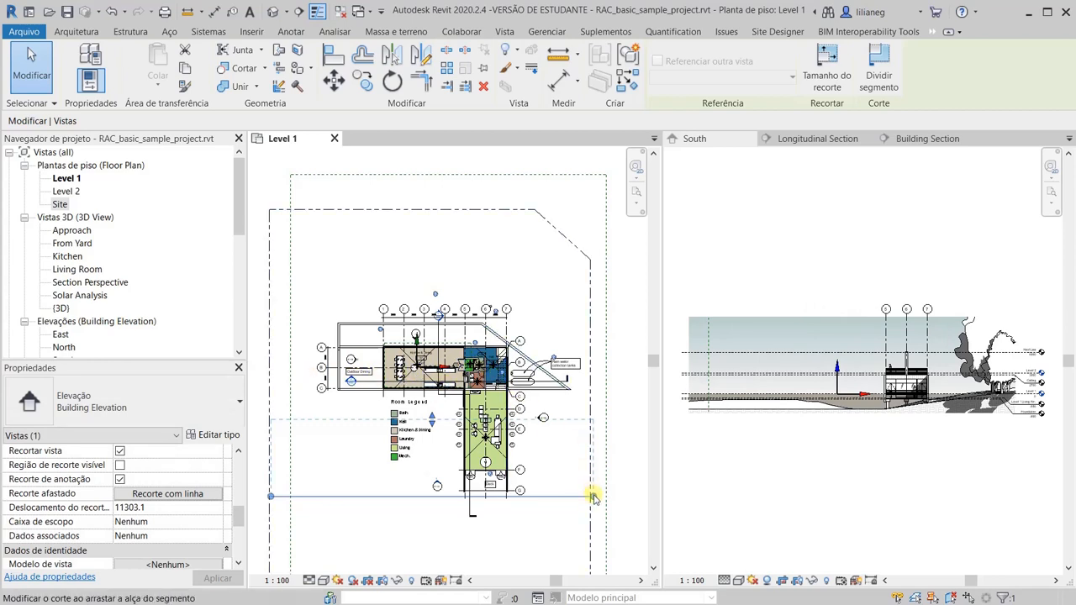
Step: Pull the right and left crop boundaries of the South elevation inward on Level 1
left_click_drag(593, 497, 564, 496)
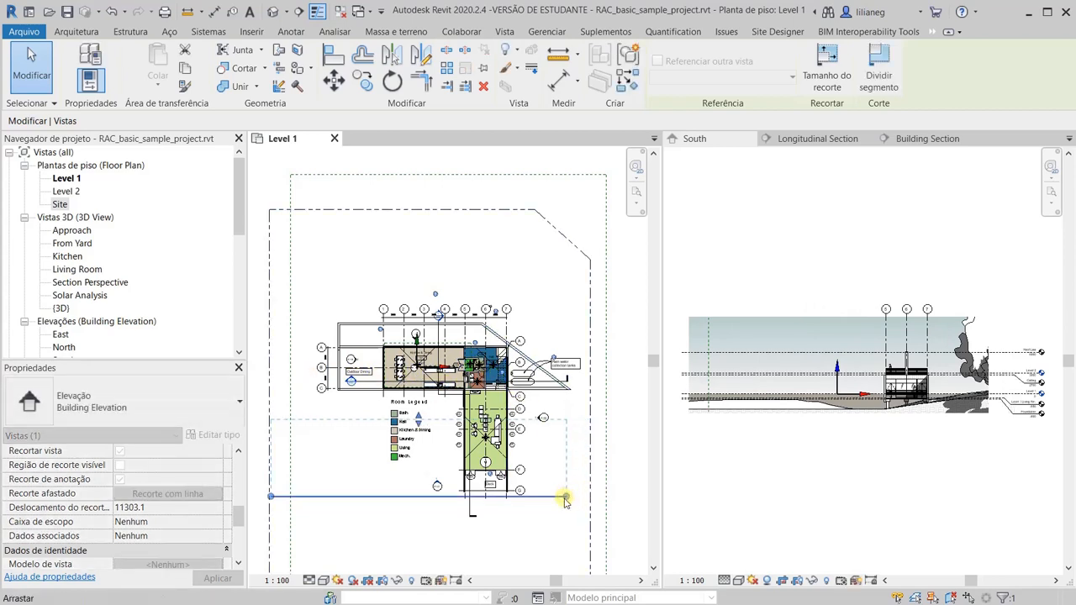
left_click(565, 496)
left_click_drag(273, 497, 315, 495)
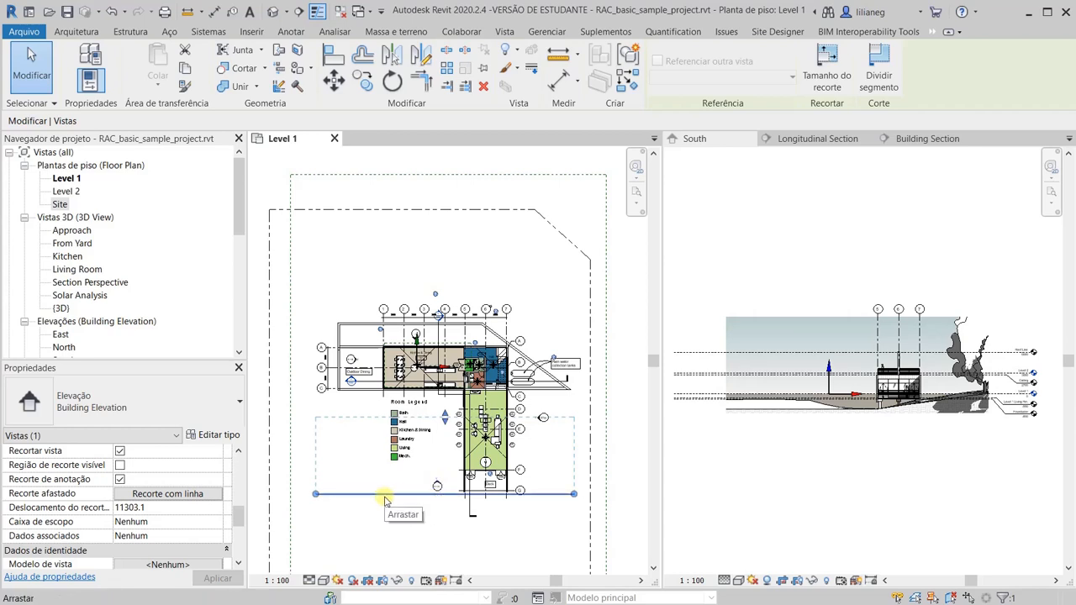
Step: Extend the South elevation's far clip boundary on Level 1 past the back of the house, to an offset of about 24741
left_click_drag(443, 418, 461, 313)
left_click_drag(403, 473, 383, 517)
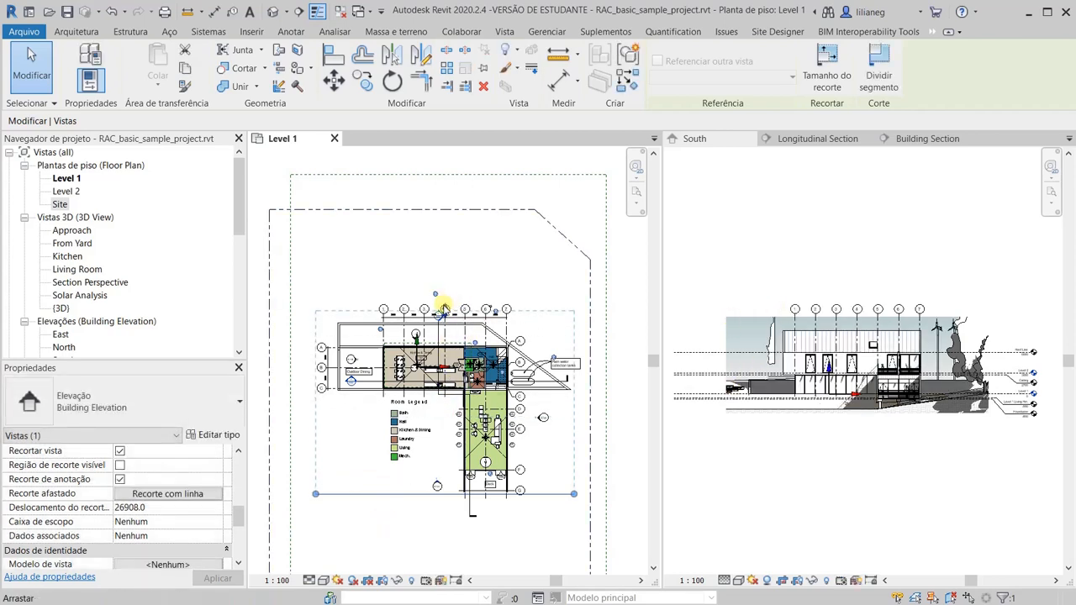
left_click_drag(444, 307, 443, 323)
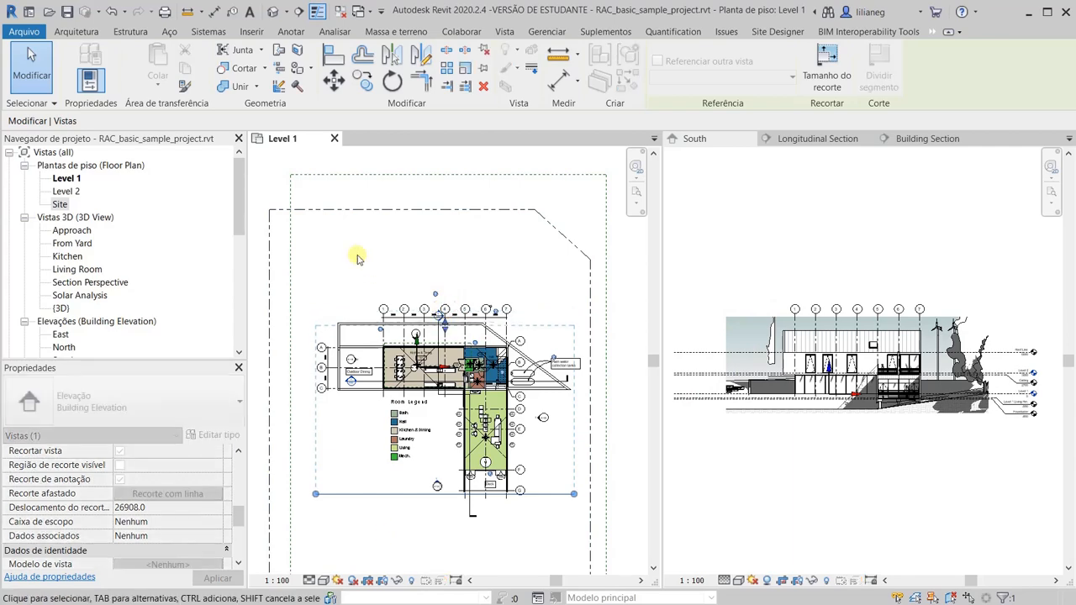
left_click(404, 273)
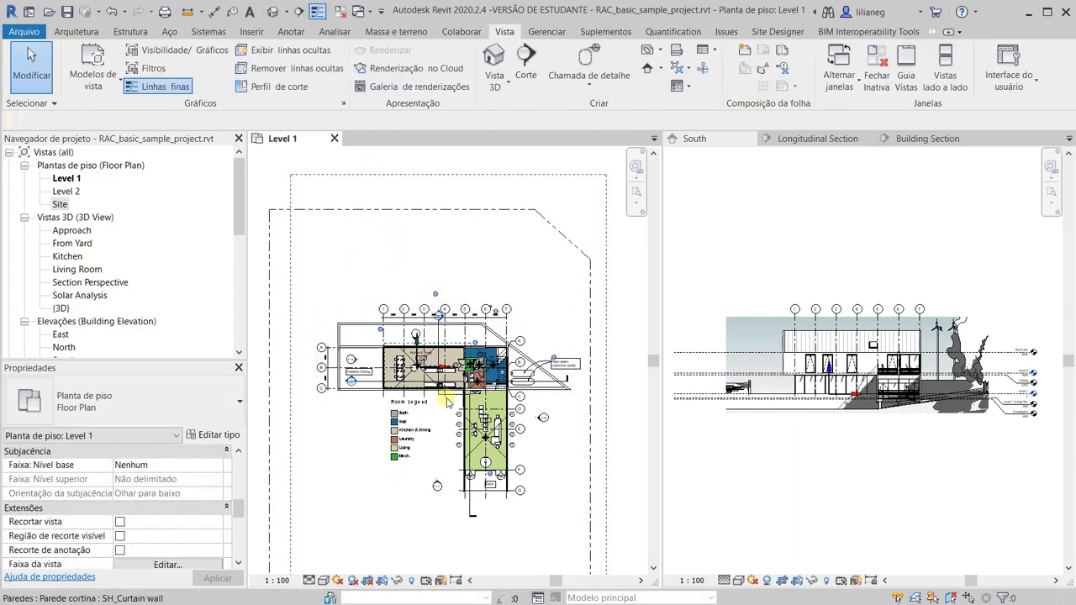
Step: Assign the GERAL scope box to the South elevation
left_click(438, 484)
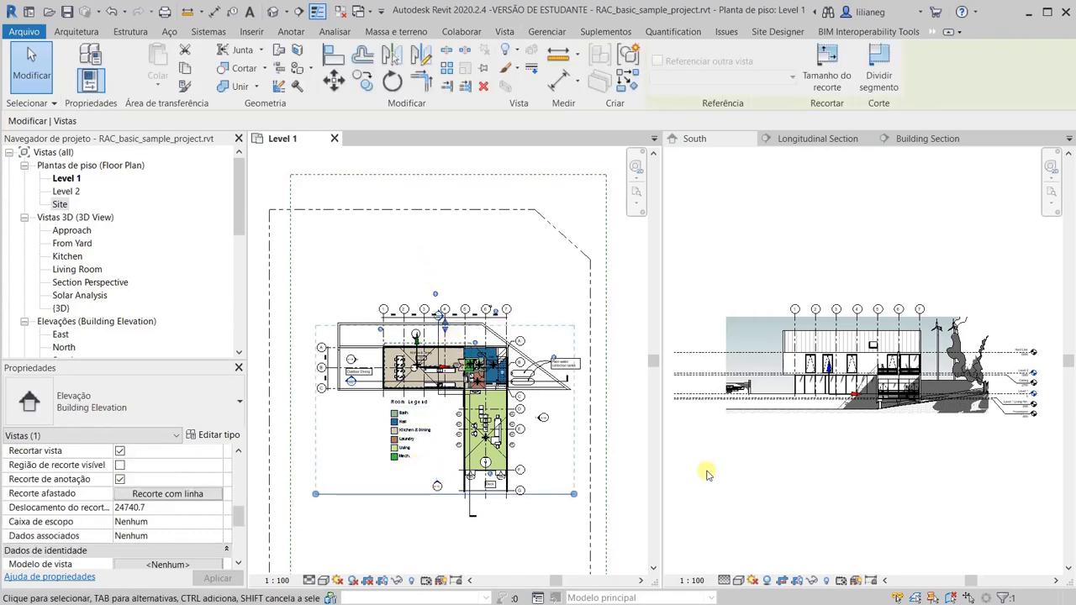
left_click(808, 477)
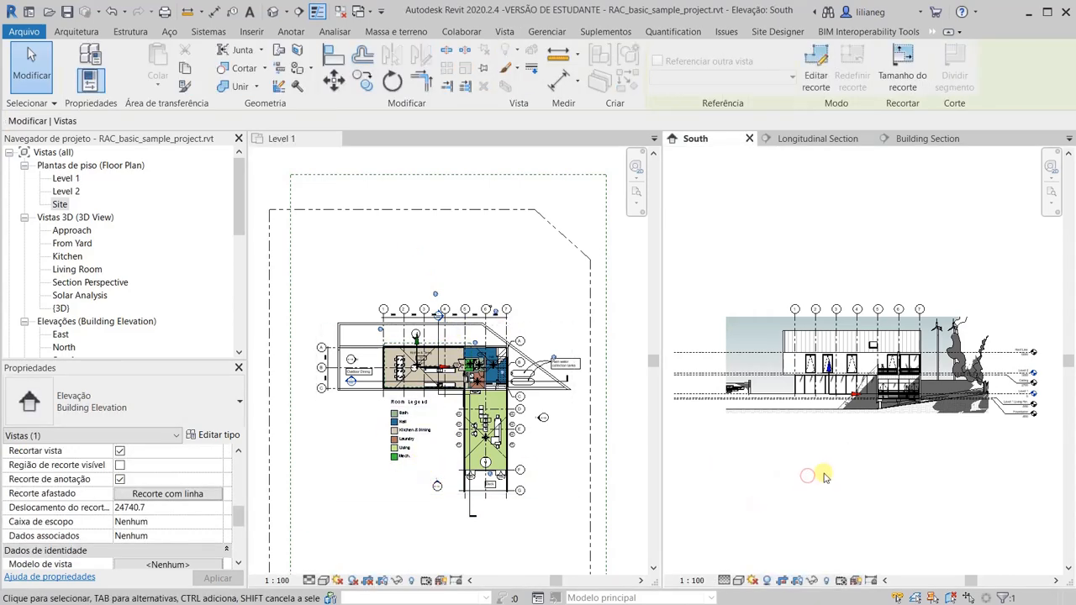
left_click(210, 522)
left_click(216, 523)
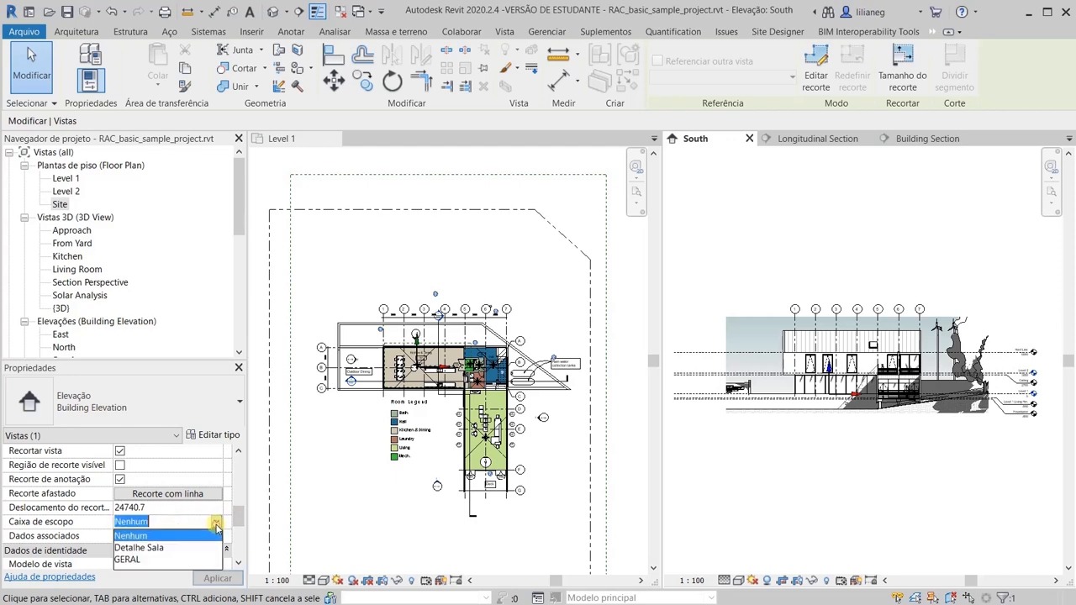
left_click(132, 559)
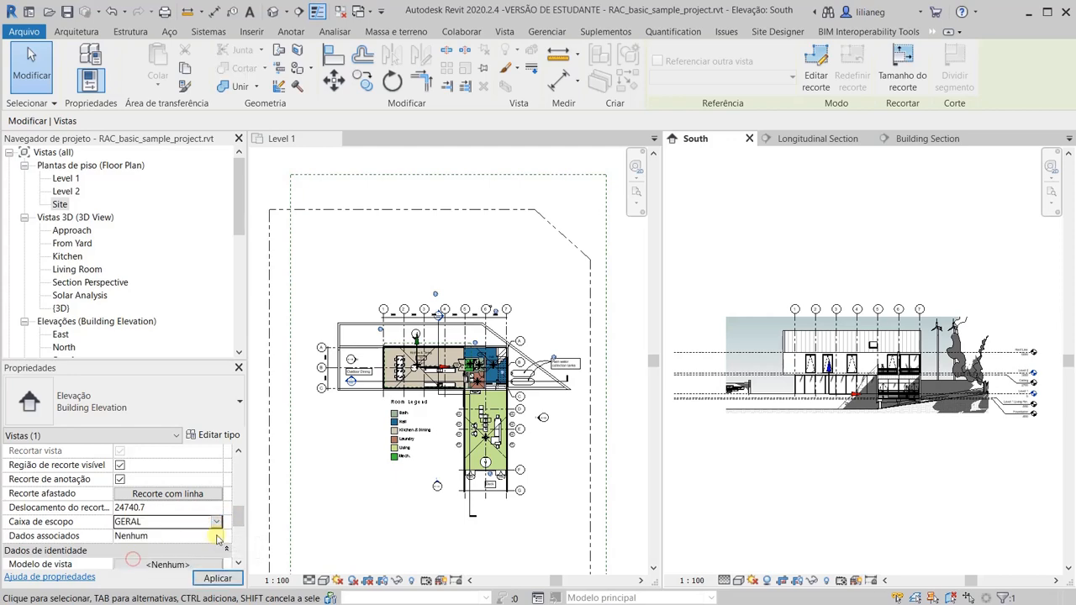
left_click(217, 578)
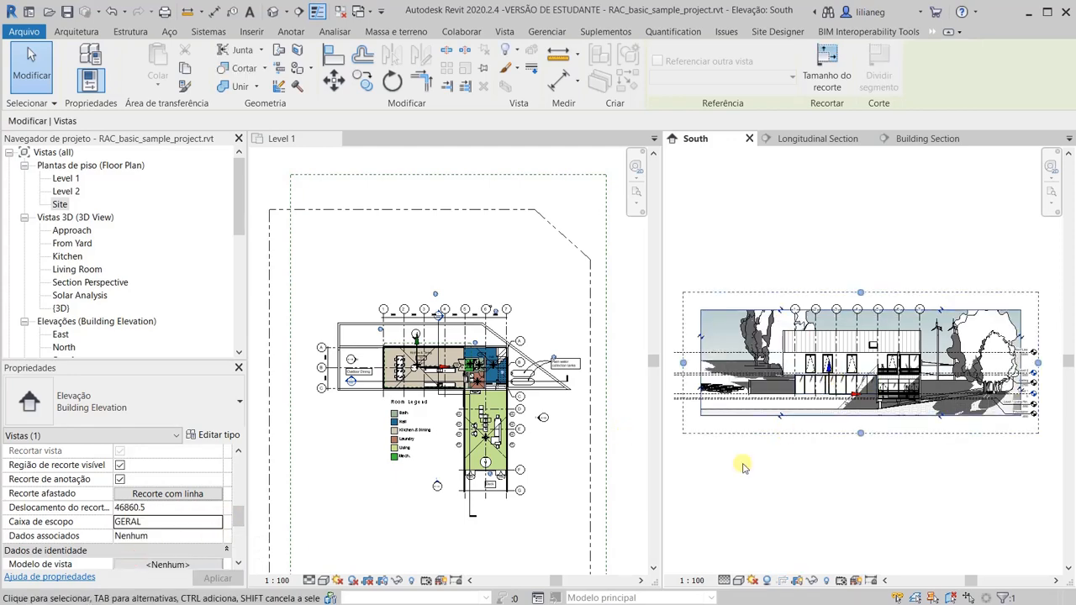
left_click(828, 252)
Step: Select the South elevation from its Level 1 marker and set its scope box to Nenhum
left_click(433, 459)
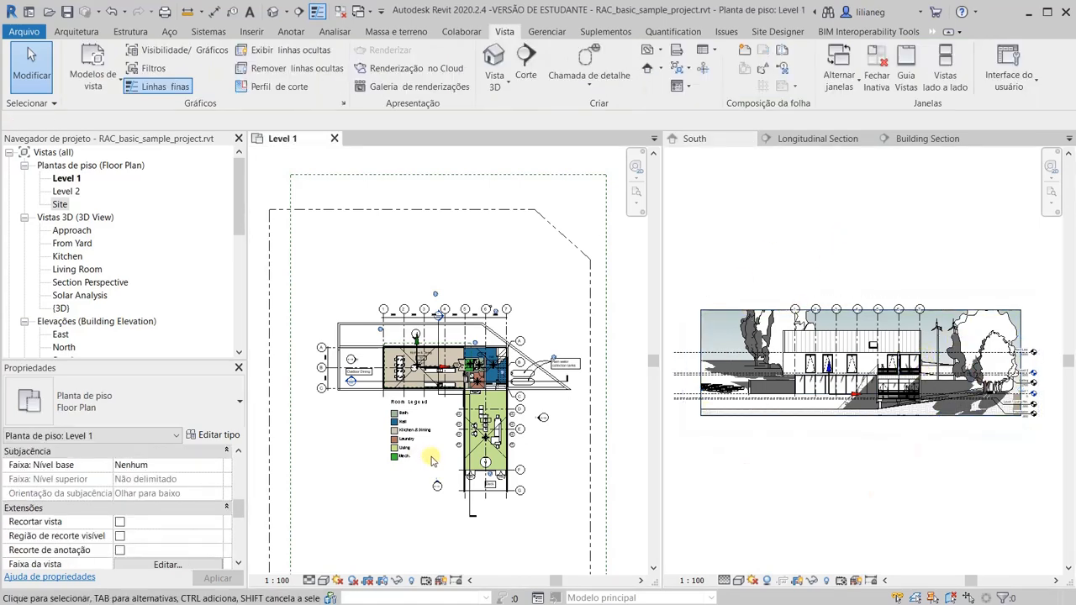
left_click(437, 484)
left_click(436, 454)
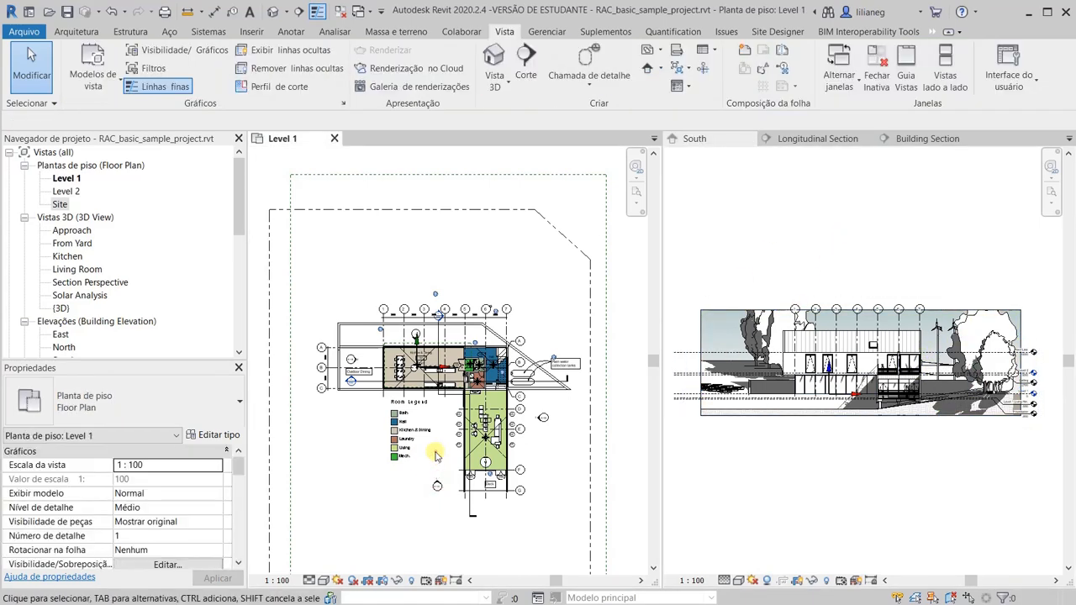
left_click(444, 475)
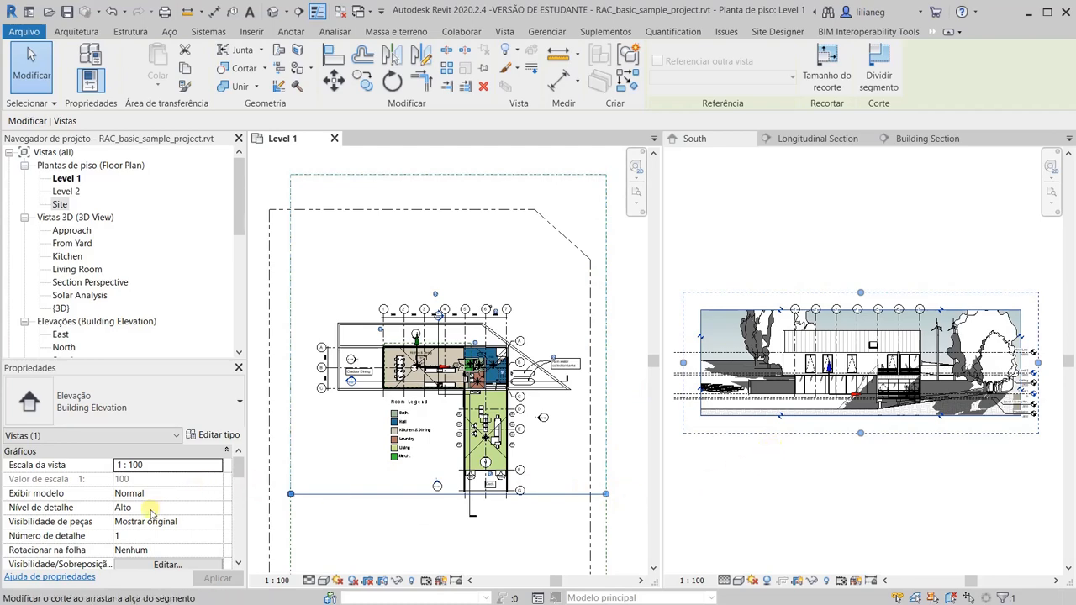
scroll(139, 535, "down", 5)
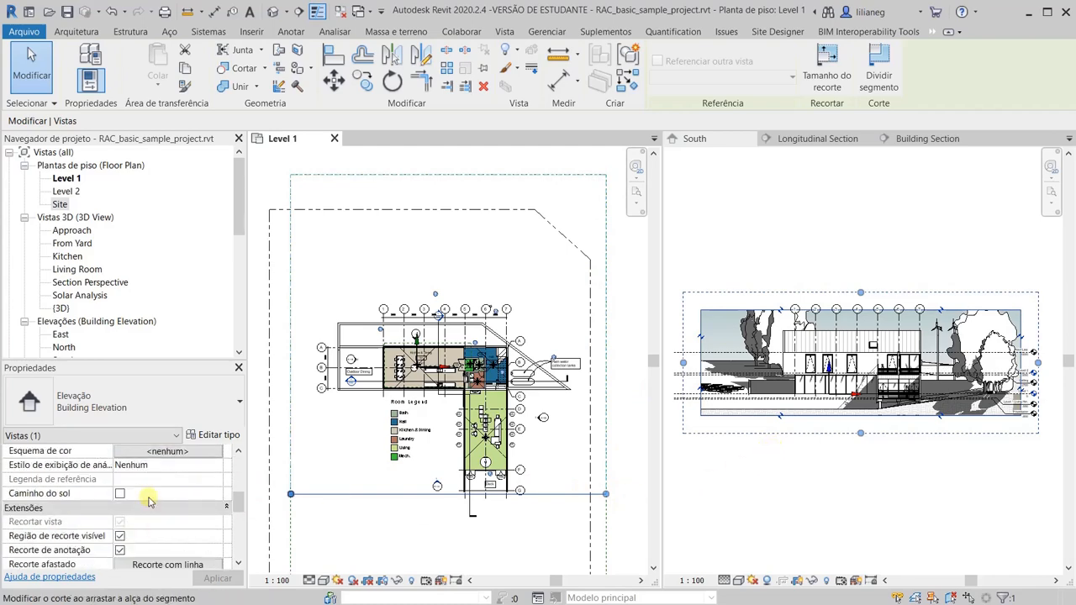
scroll(149, 504, "down", 3)
left_click(155, 519)
left_click(218, 522)
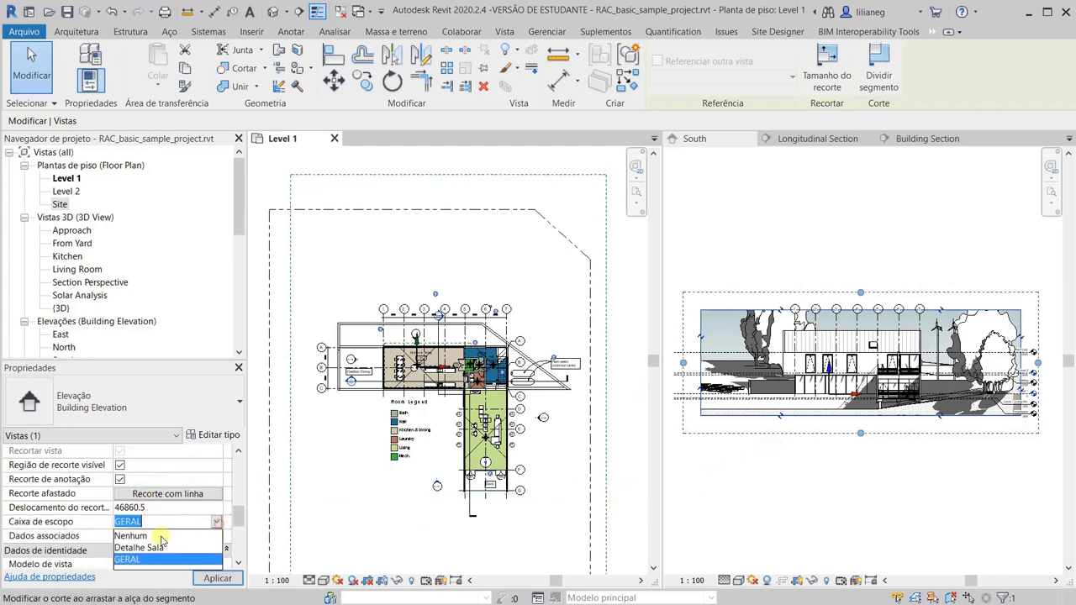
left_click(134, 535)
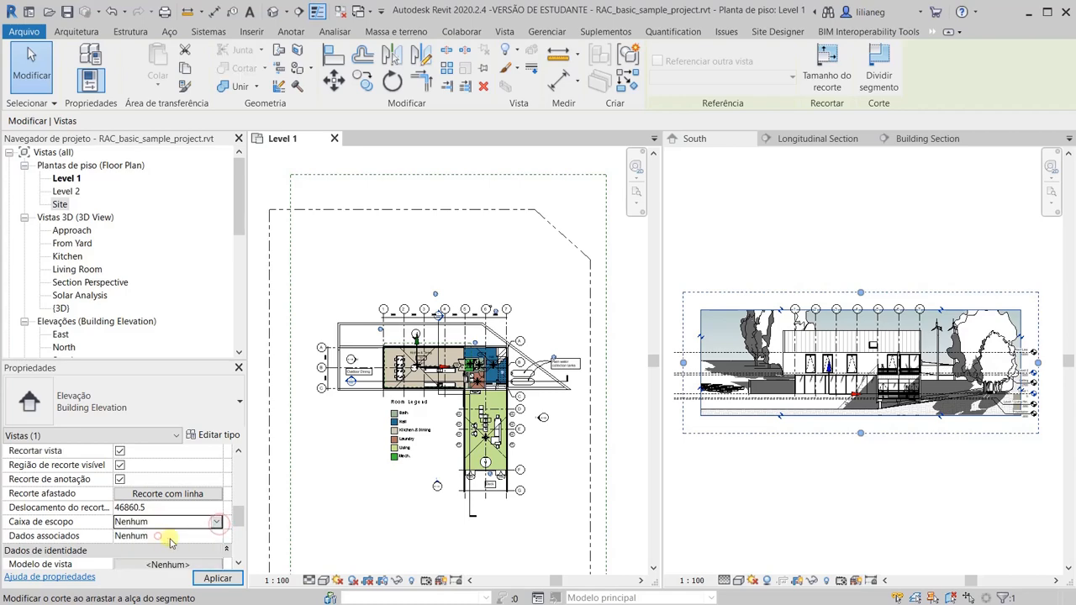
left_click(372, 509)
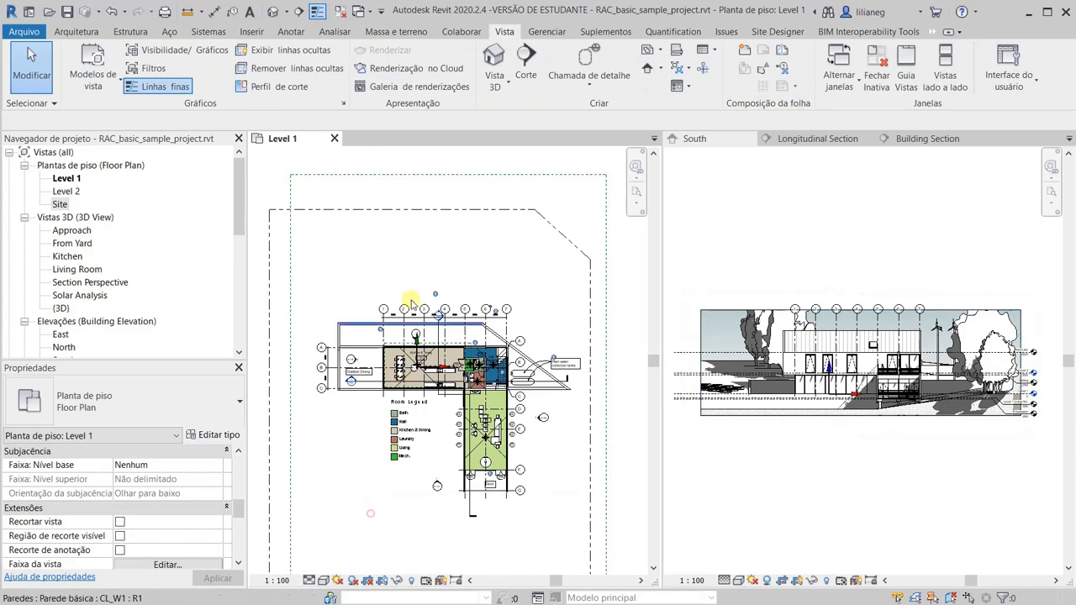
Step: Shorten the South elevation's far clip offset to about 23973 and pull in both side crop boundaries on Level 1
left_click(433, 494)
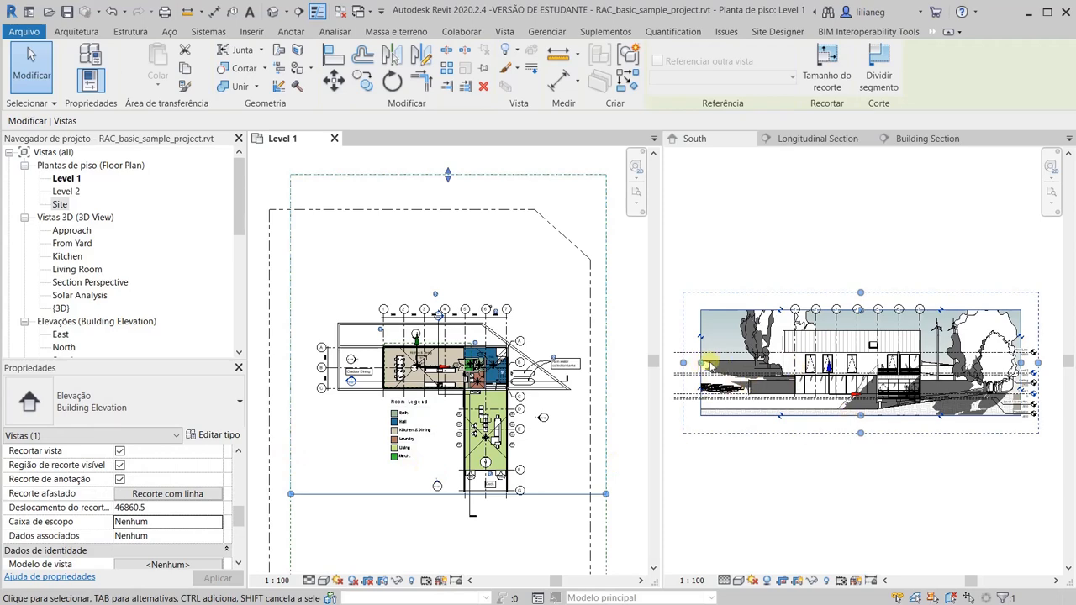
left_click_drag(448, 175, 445, 331)
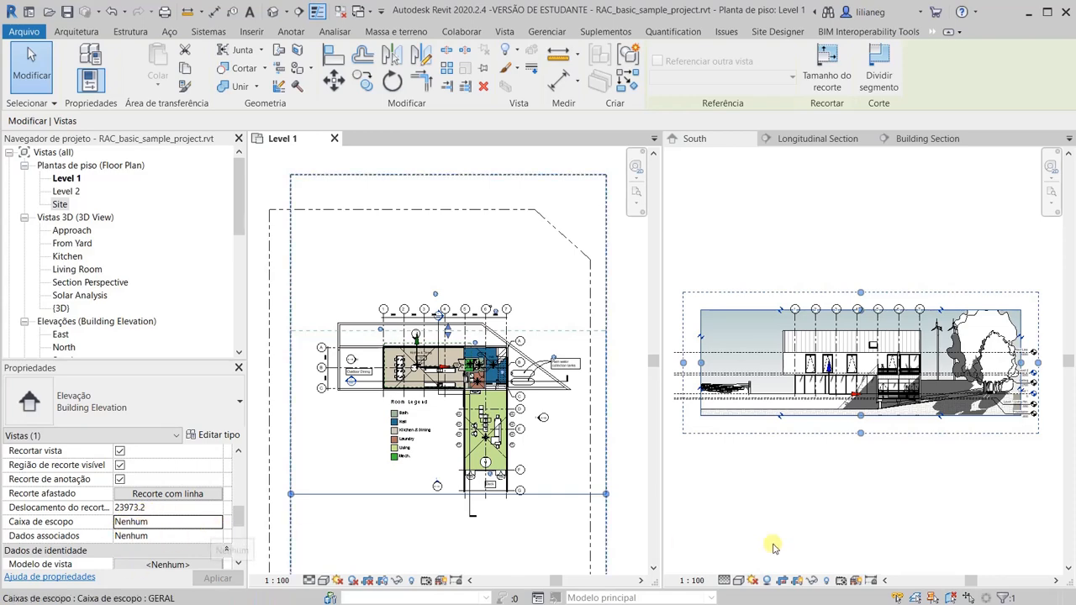
left_click_drag(290, 493, 311, 494)
left_click_drag(605, 494, 577, 494)
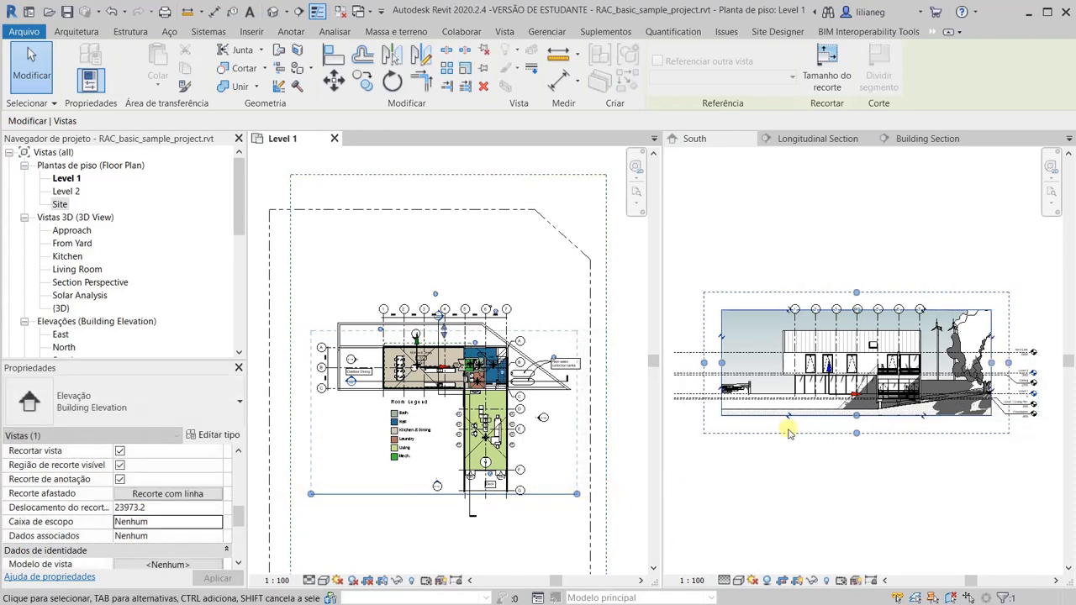
left_click(706, 514)
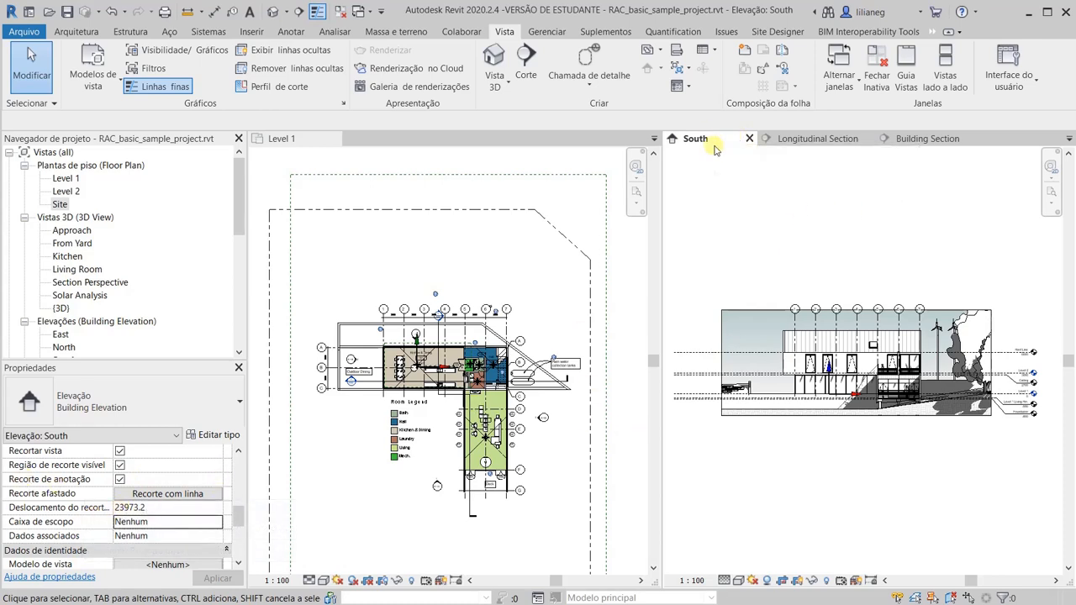
Step: Return to the Level 1 plan and bring up its view extents settings
left_click(301, 143)
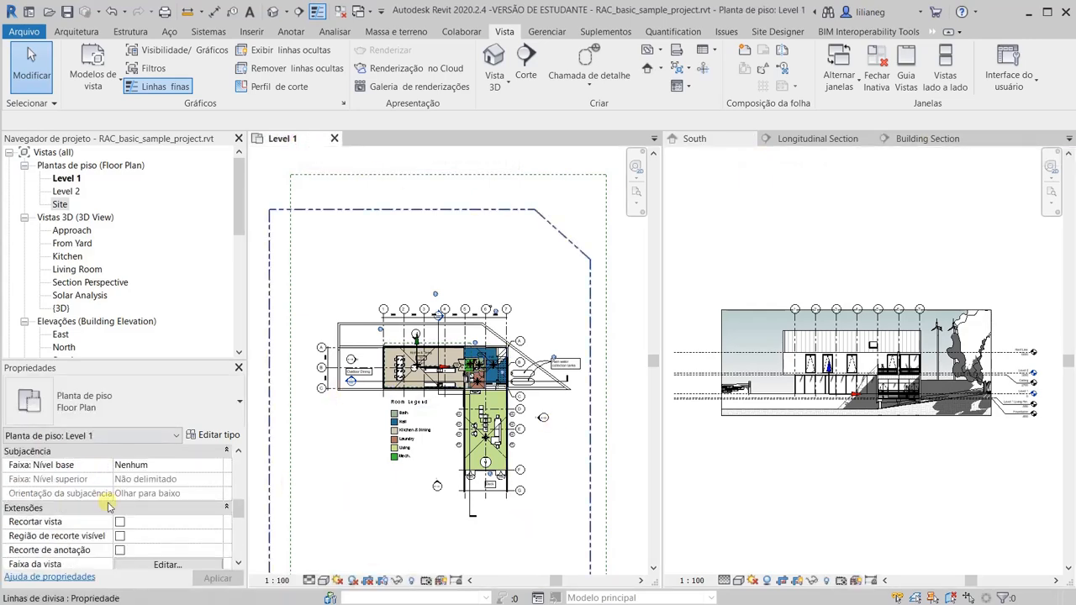
scroll(93, 530, "down", 1)
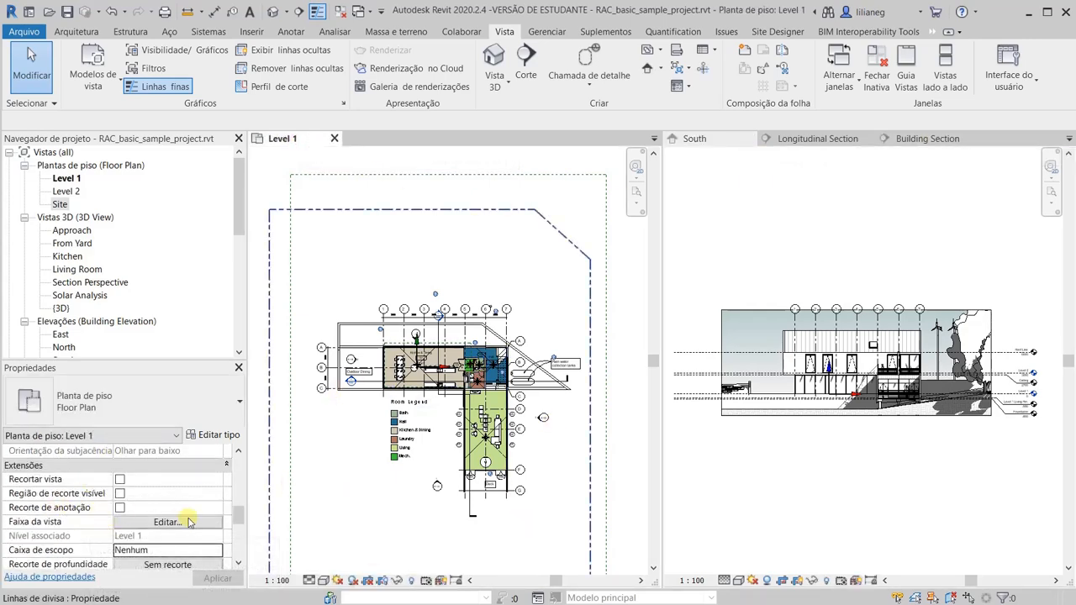